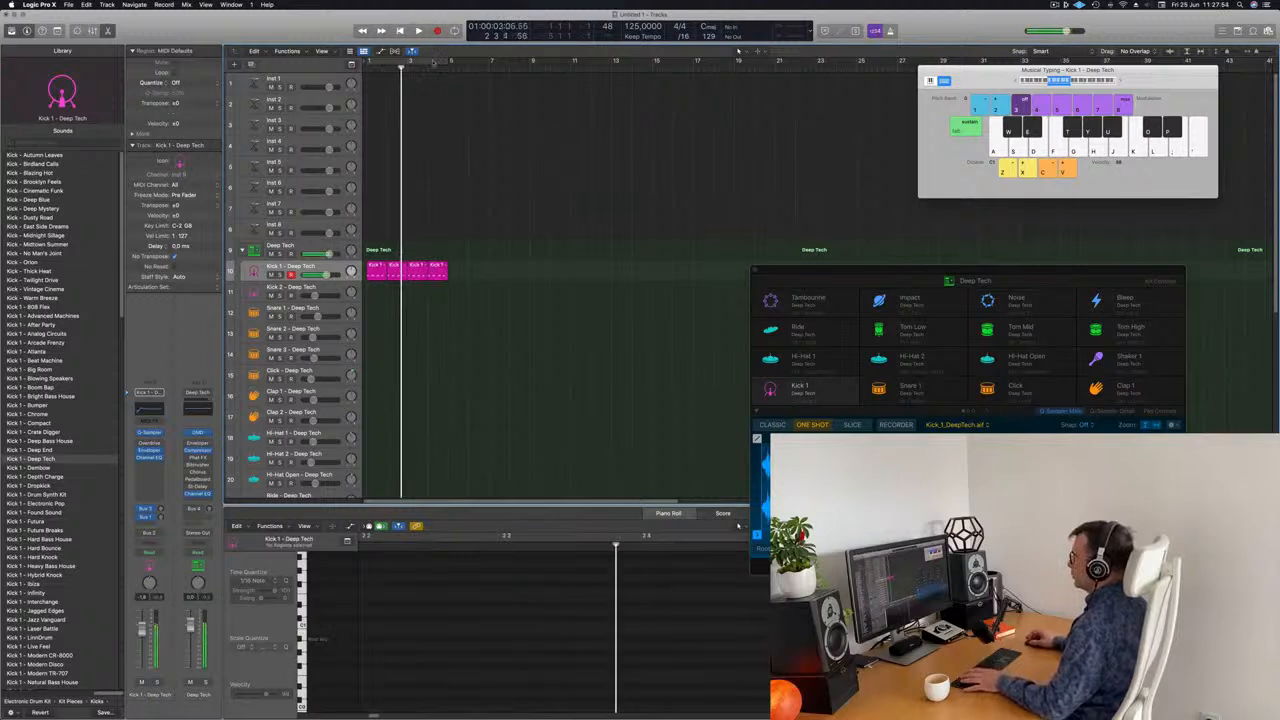
# Step: Reposition the Drum Machine Designer window and select the four Kick 1 regions so their notes show in the Piano Roll
pyautogui.moveTo(892, 276); pyautogui.dragTo(728, 154)
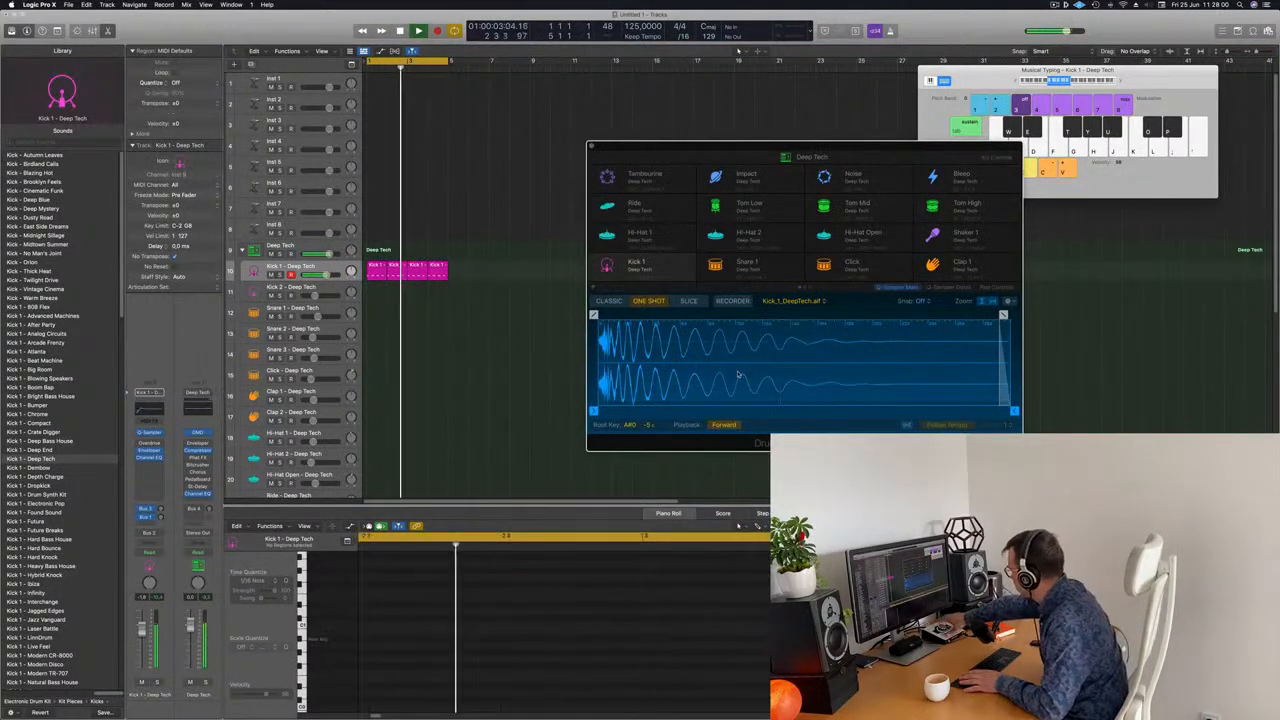
pyautogui.press('space')
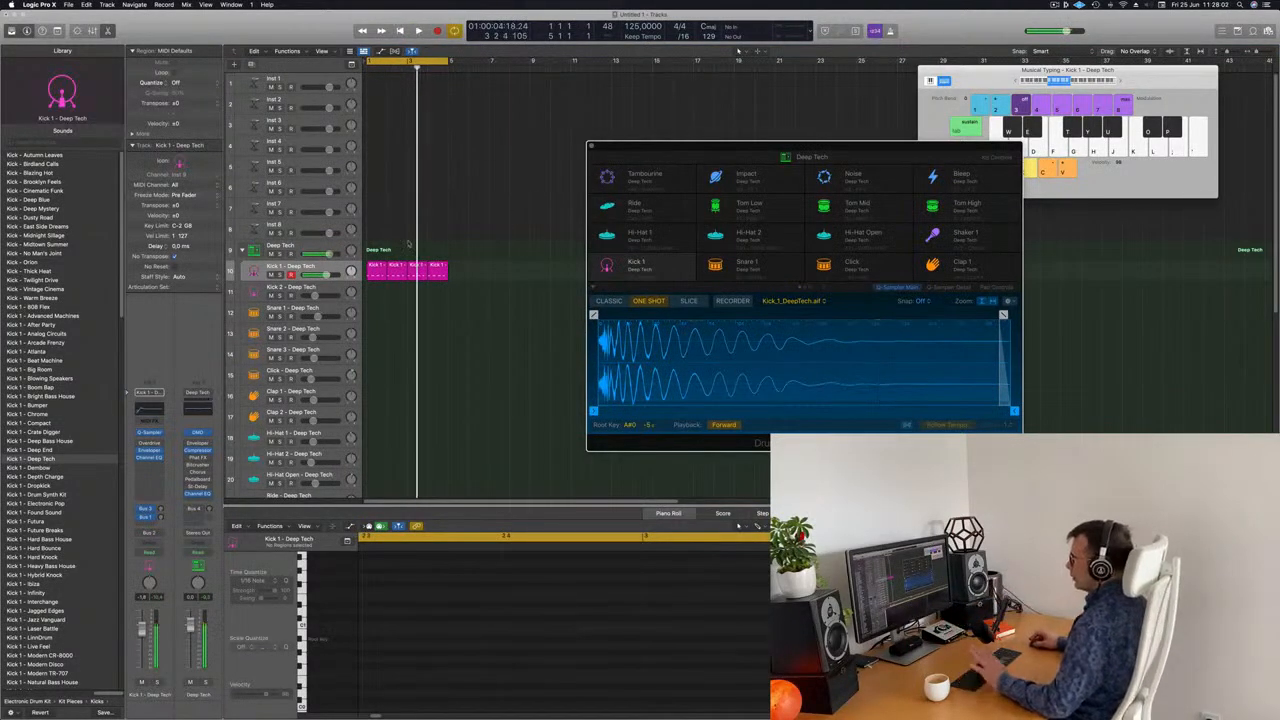
pyautogui.moveTo(458, 270); pyautogui.dragTo(372, 266)
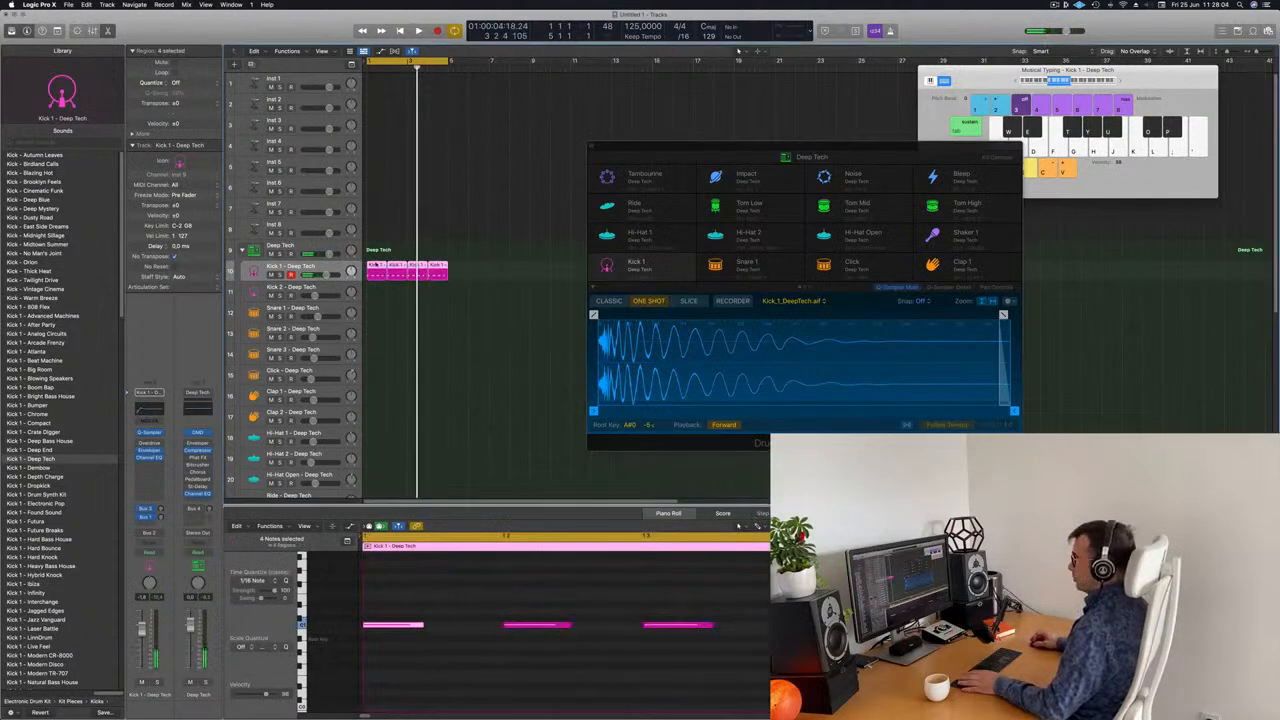
pyautogui.press('p')
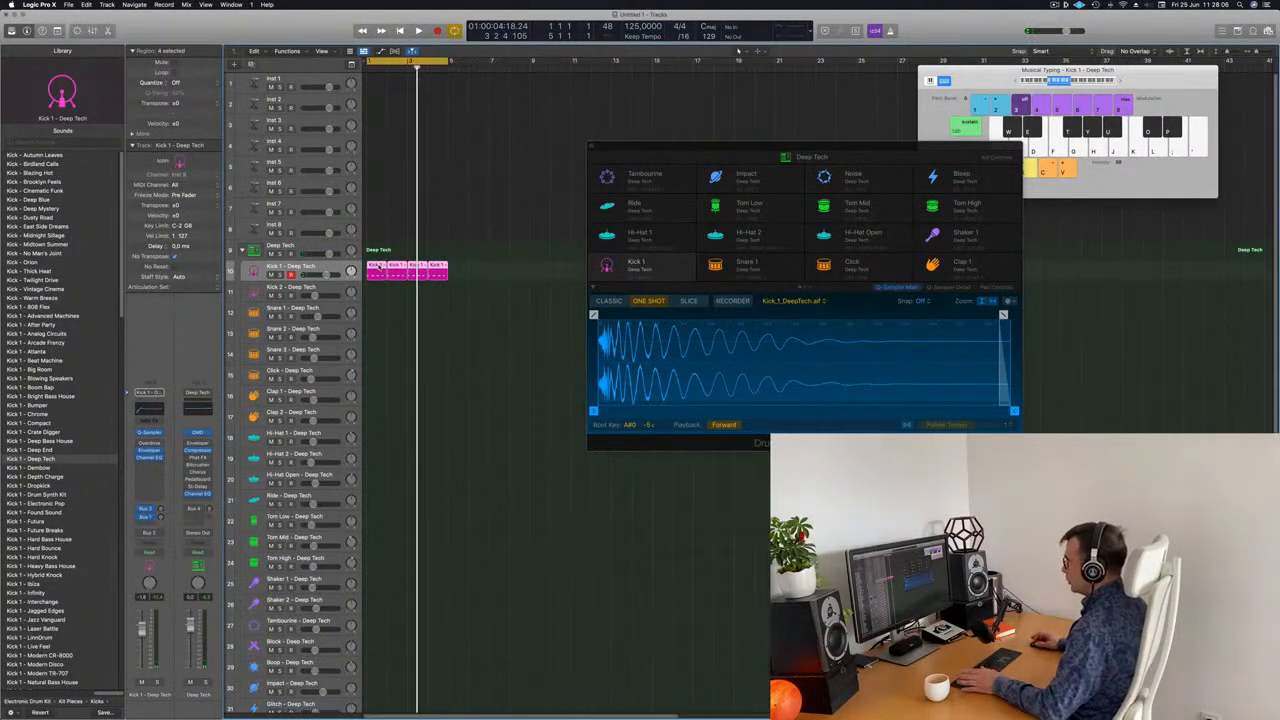
pyautogui.press('p')
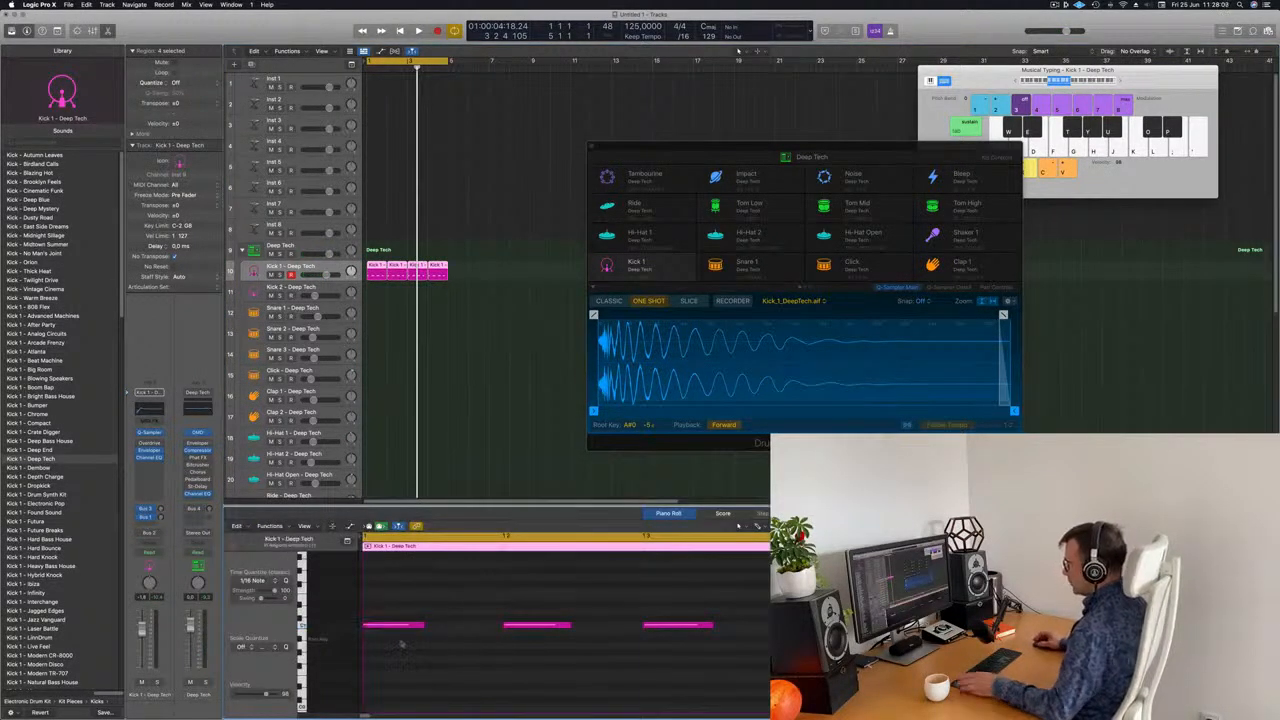
# Step: Try the notes of the four Kick 1 regions a few semitones lower, returning them to their original pitch
pyautogui.hotkey('alt', 'Down')
pyautogui.hotkey('alt', 'Down')
pyautogui.hotkey('alt', 'Down')
pyautogui.hotkey('alt', 'Down')
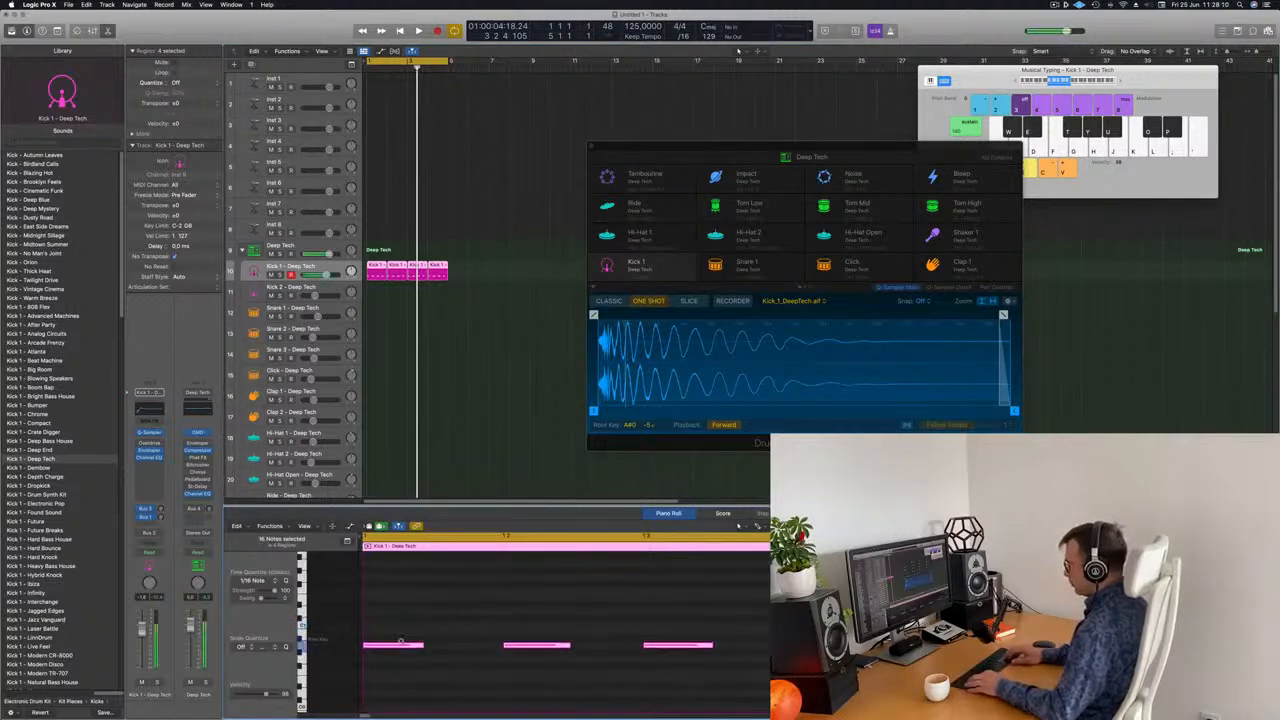
pyautogui.hotkey('alt', 'Up')
pyautogui.hotkey('alt', 'Up')
pyautogui.hotkey('alt', 'Up')
pyautogui.hotkey('alt', 'Up')
pyautogui.hotkey('alt', 'Up')
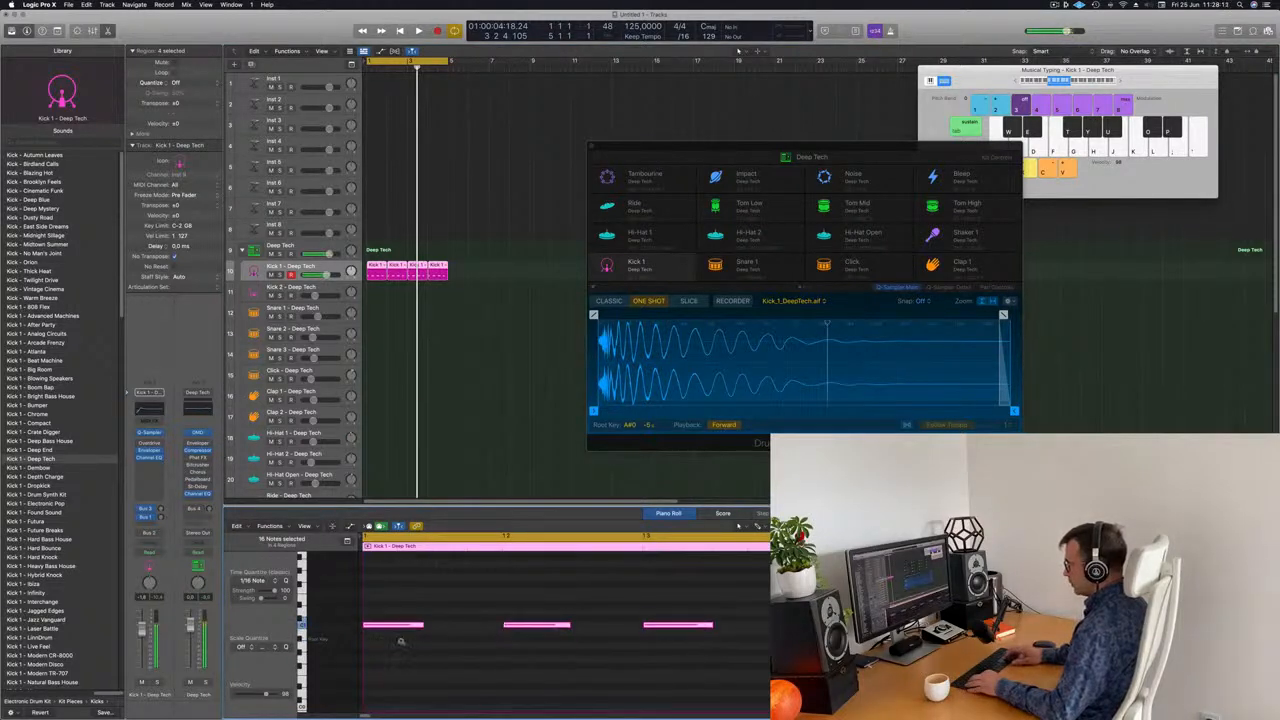
# Step: Raise all Kick 1 notes a few semitones and audition them, followed by transposing them down one octave
pyautogui.hotkey('alt', 'Up')
pyautogui.hotkey('alt', 'Up')
pyautogui.press('space')
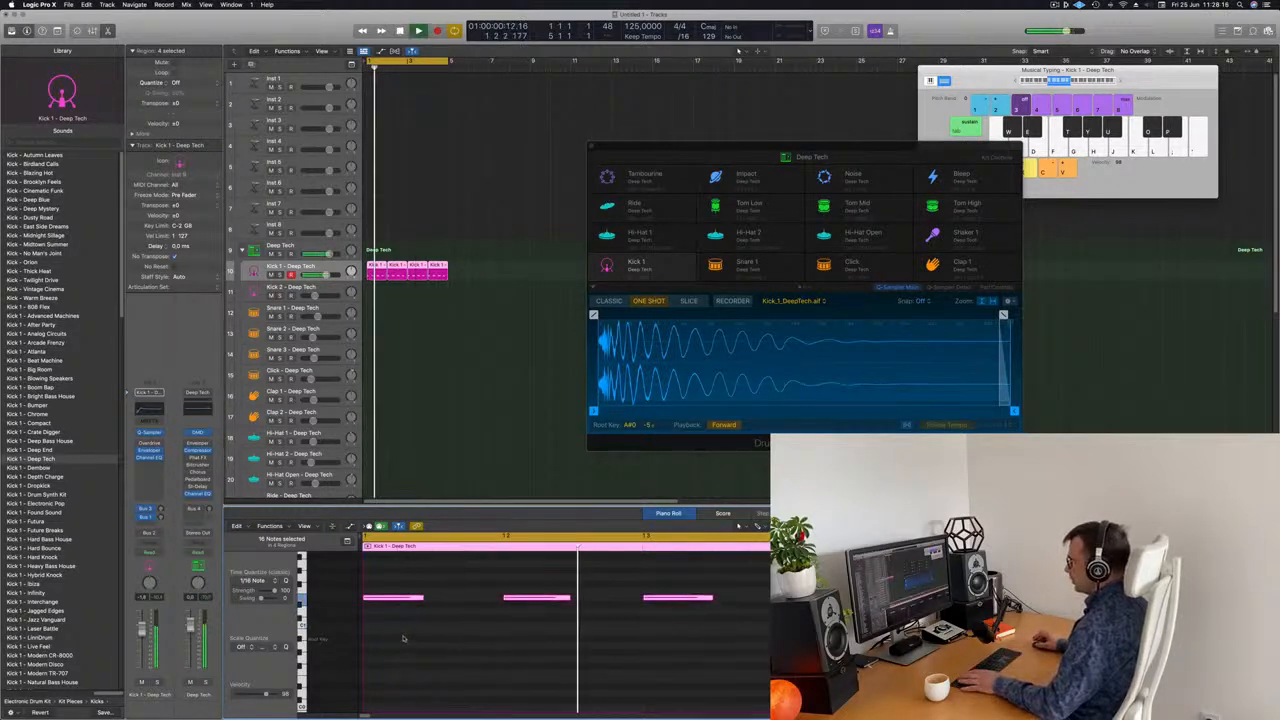
pyautogui.press('space')
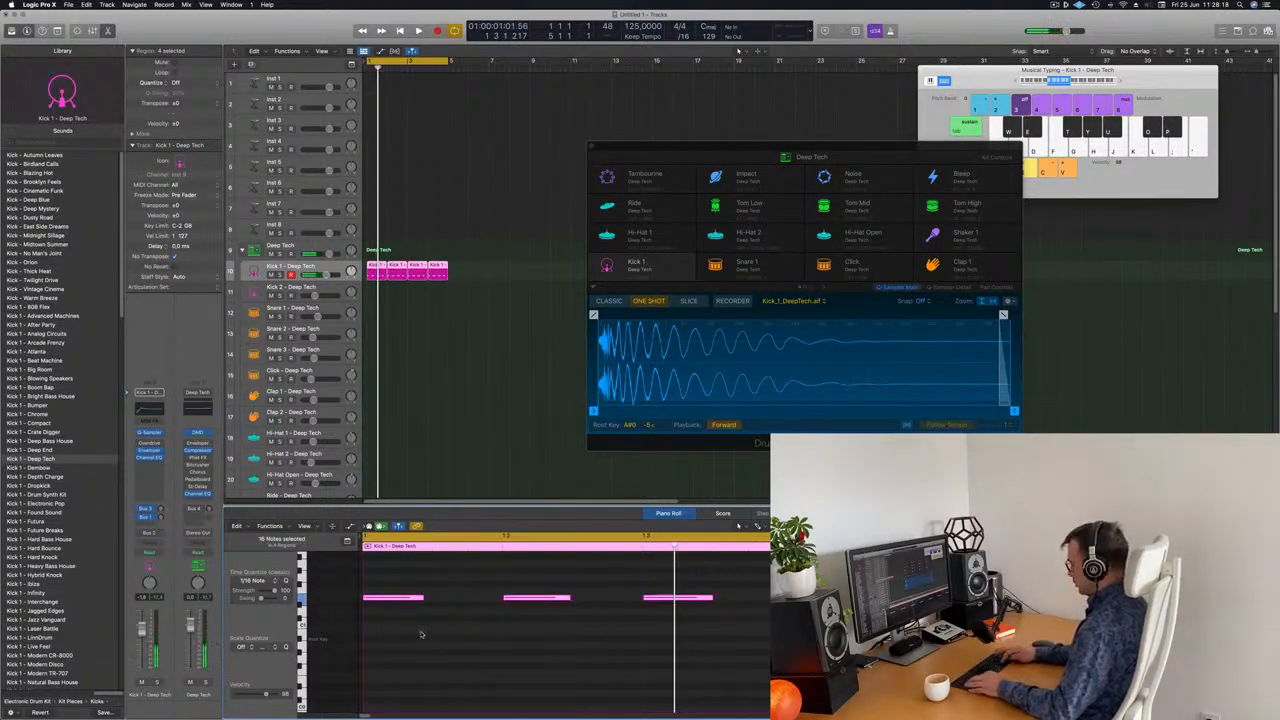
pyautogui.hotkey('alt', 'shift', 'Down')
pyautogui.press('space')
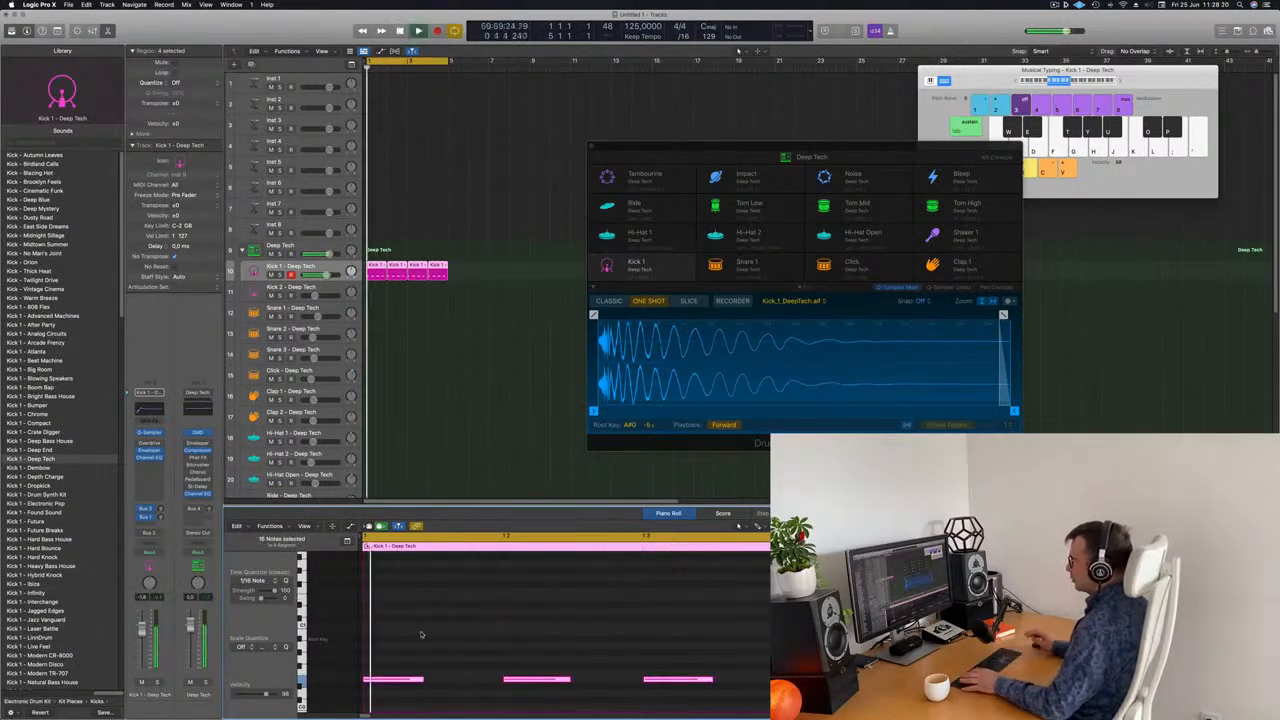
# Step: Play the loop while lowering the Kick 1 track's volume and checking its Overdrive effect
pyautogui.moveTo(850, 143); pyautogui.dragTo(809, 122)
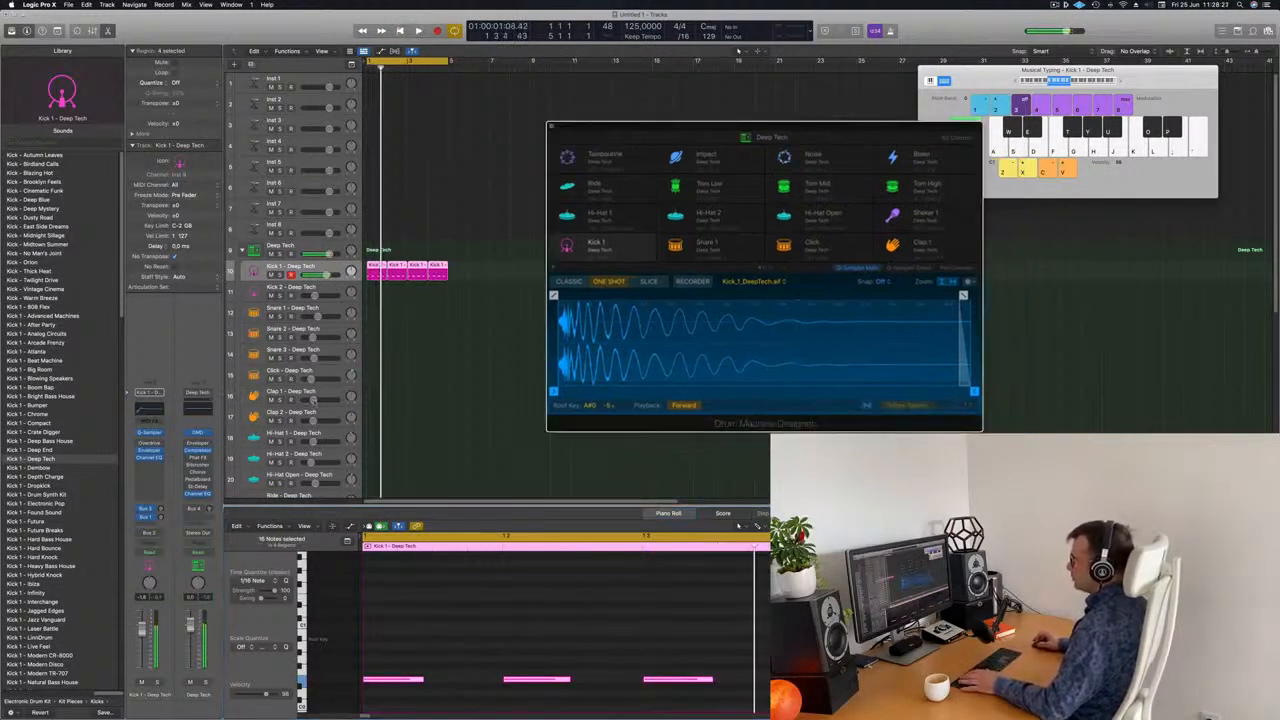
pyautogui.press('space')
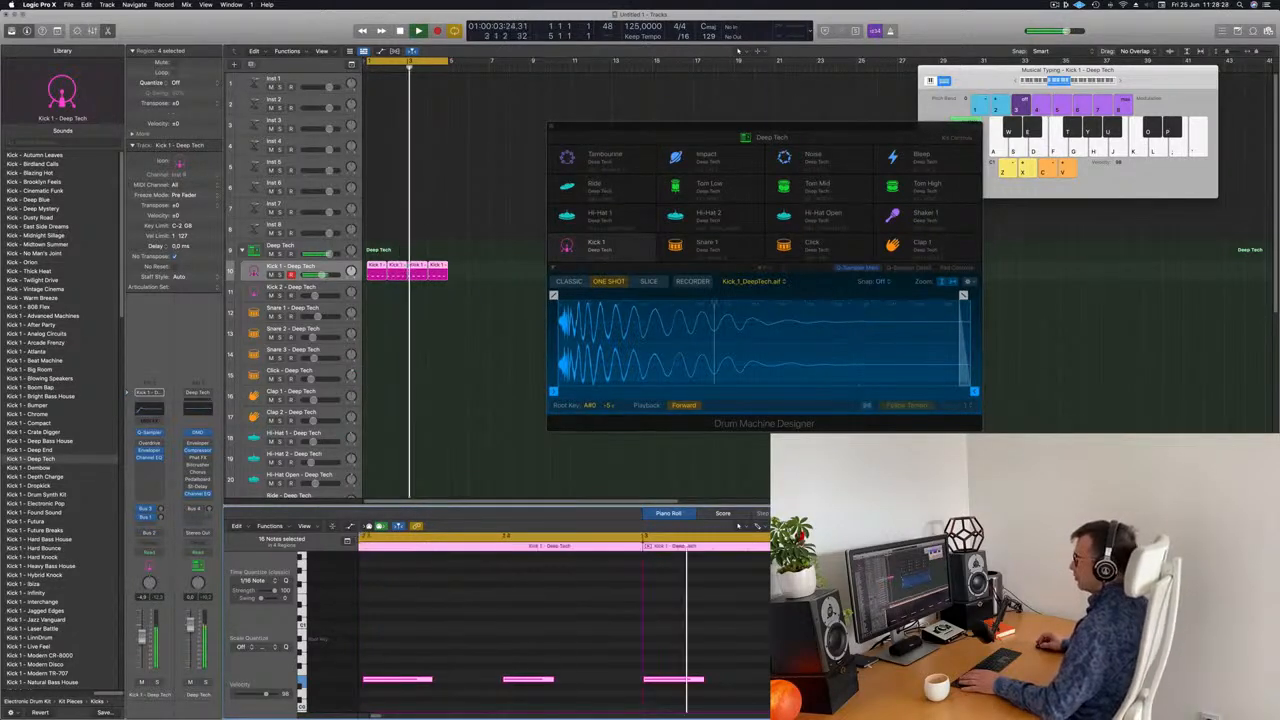
pyautogui.click(148, 443)
pyautogui.press('Escape')
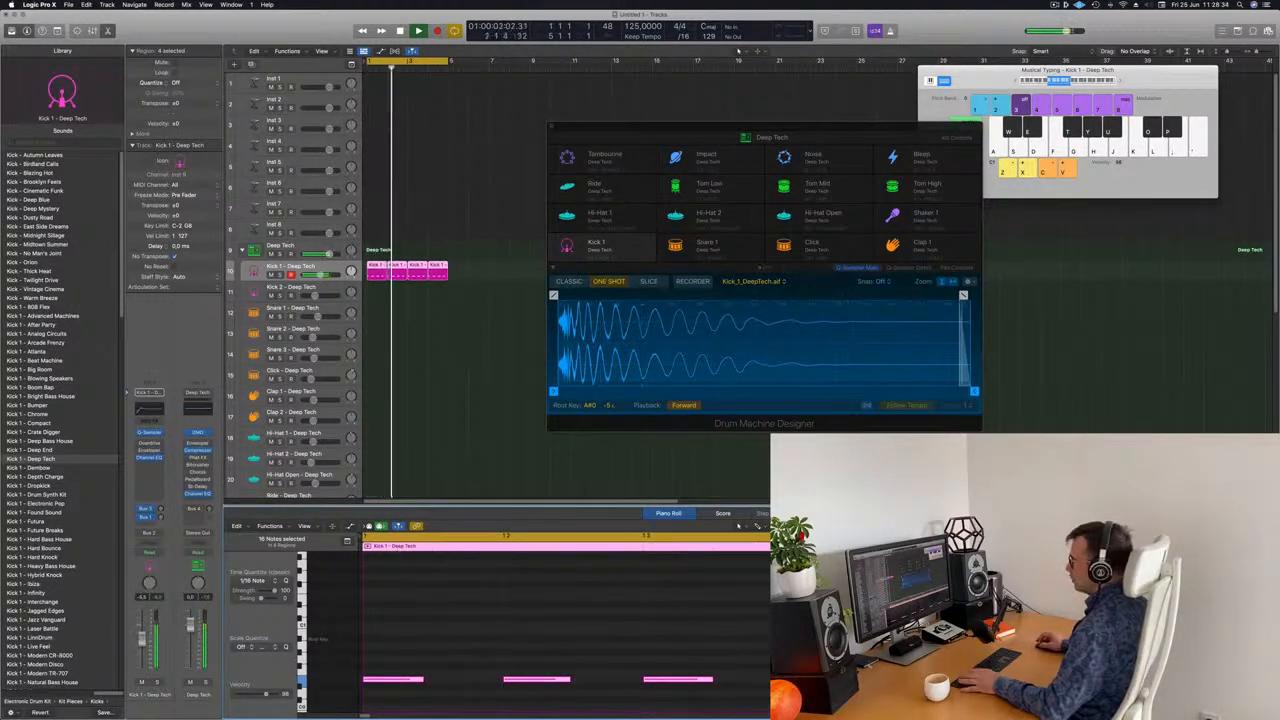
pyautogui.moveTo(794, 125); pyautogui.dragTo(799, 115)
pyautogui.press('space')
# Step: Copy the first Kick 1 region to the Snare 1 track, keeping only the notes on beats 2 and 4
pyautogui.click(374, 266)
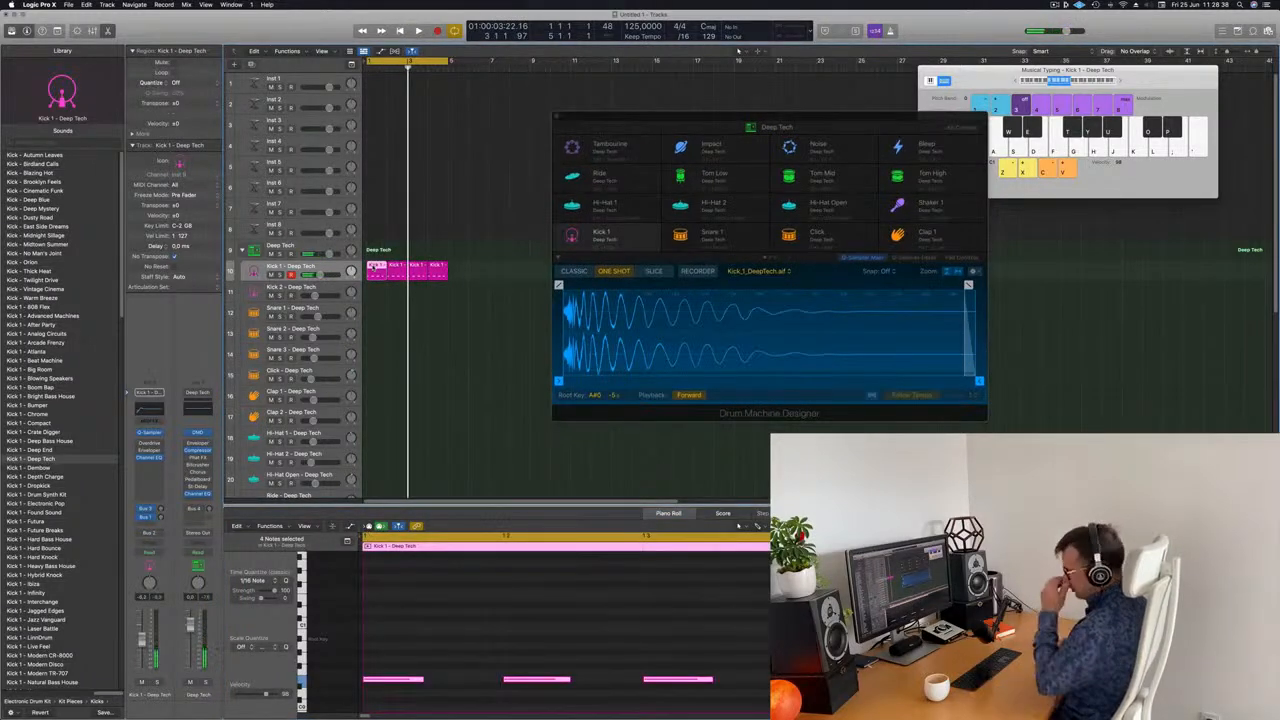
pyautogui.moveTo(375, 266); pyautogui.dragTo(374, 316)
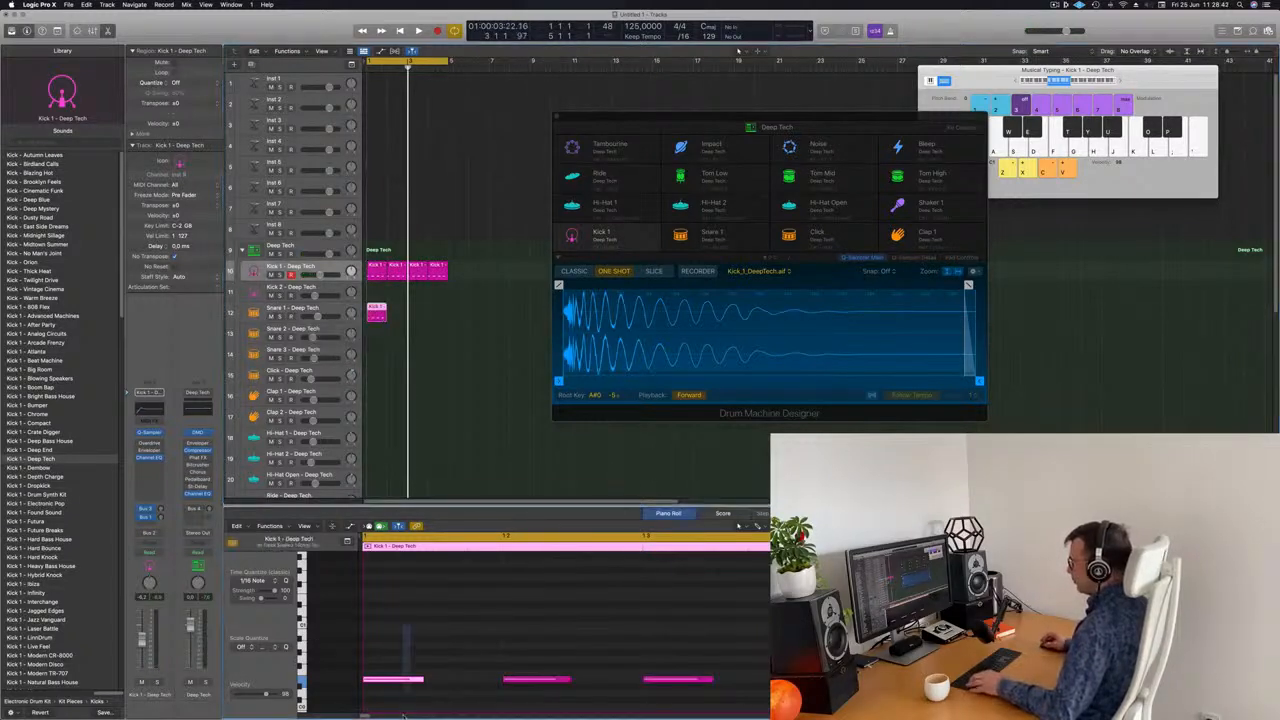
pyautogui.scroll(-2, 701, 644)
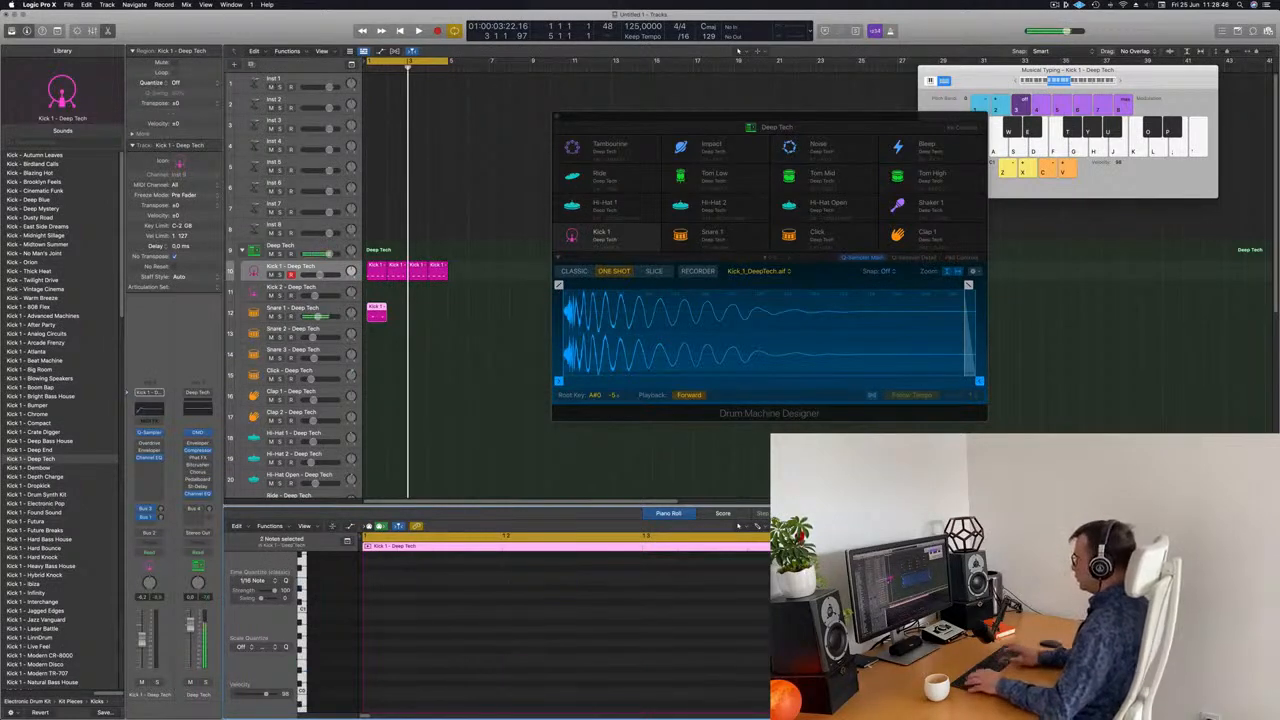
pyautogui.press('space')
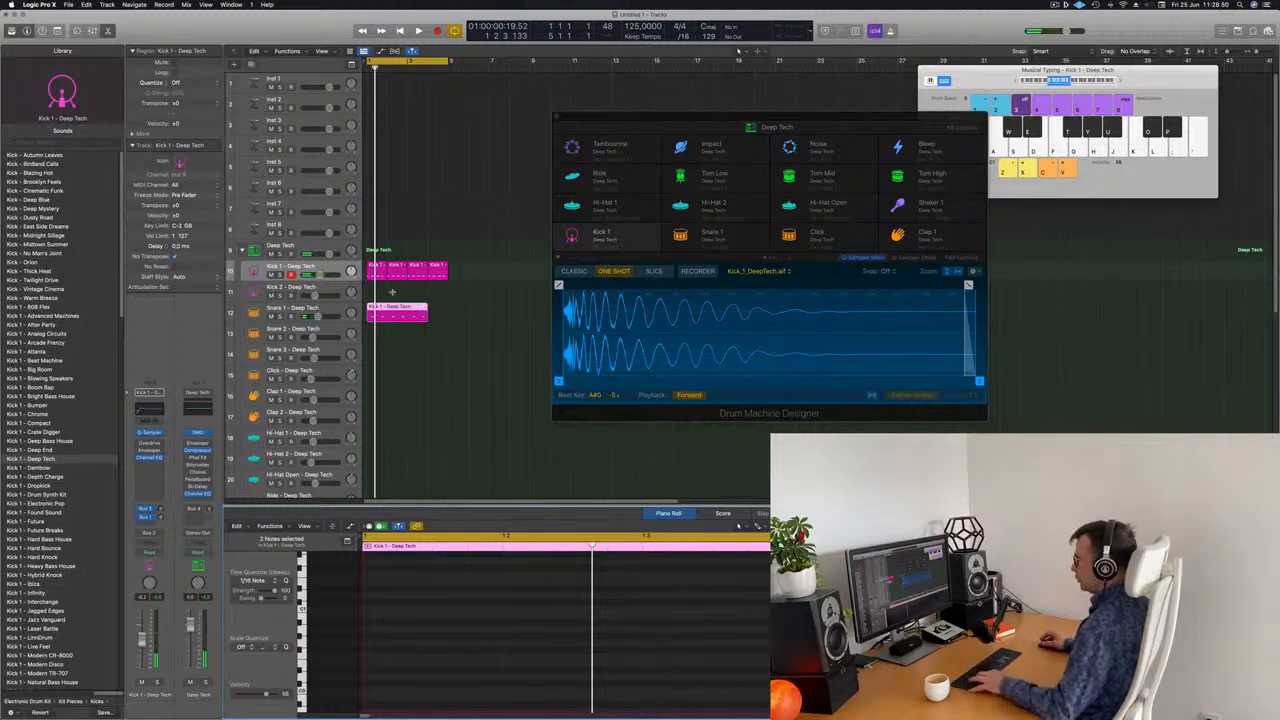
# Step: Repeat the one-bar Snare 1 region until it fills four bars
pyautogui.click(372, 313)
pyautogui.press('super+r')
pyautogui.press('super+r')
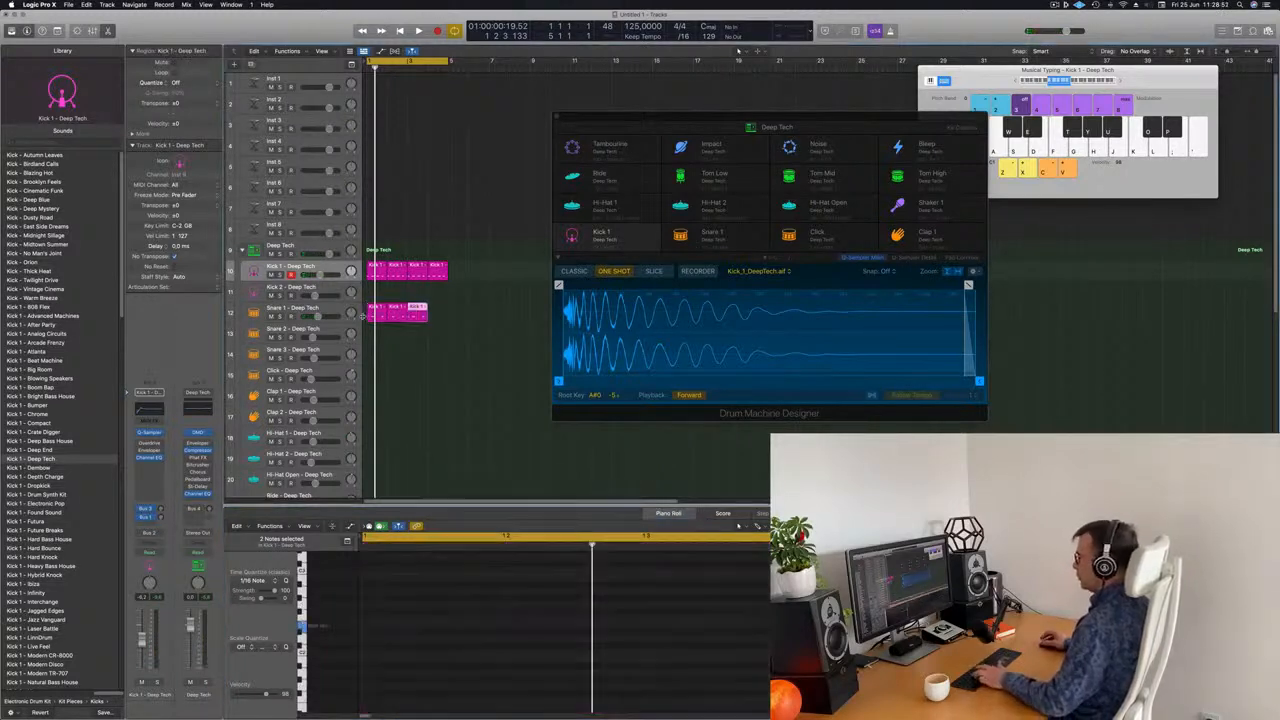
# Step: Make an off-beat Hi-Hat 1 pattern from a copy of the first Kick 1 region and repeat it across four bars
pyautogui.scroll(-2, 420, 290)
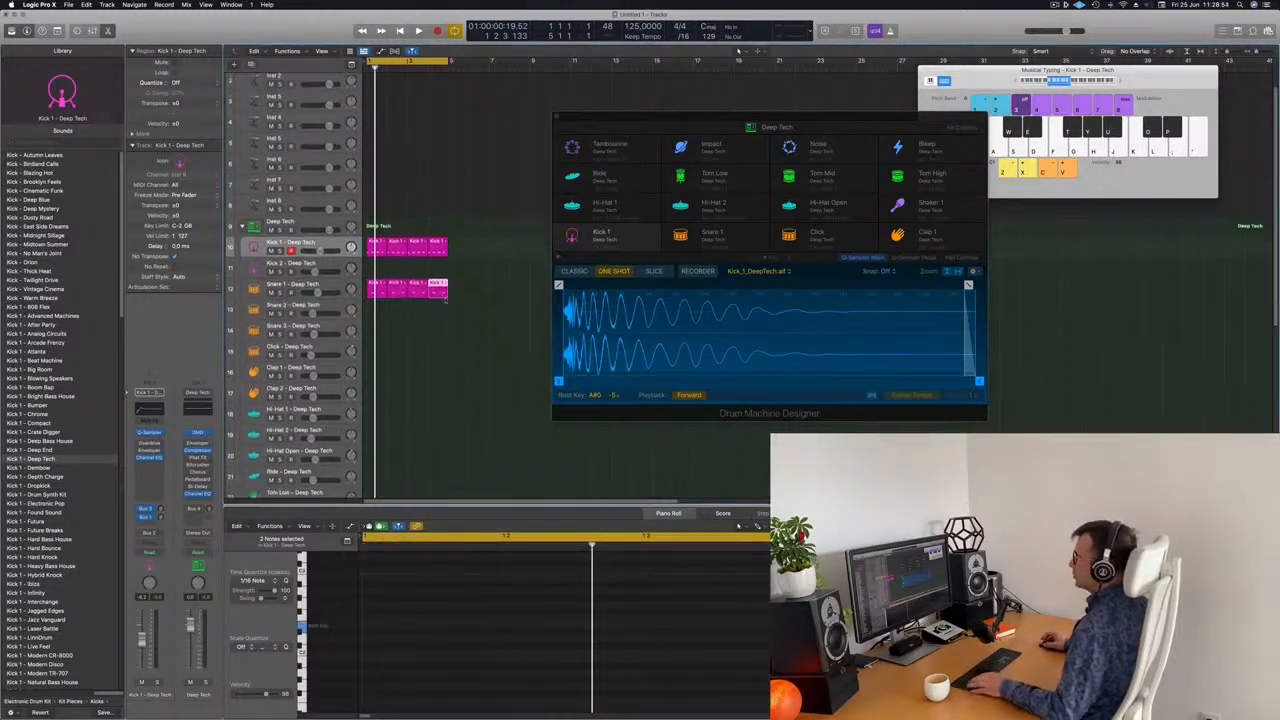
pyautogui.click(380, 242)
pyautogui.moveTo(375, 345); pyautogui.dragTo(375, 411)
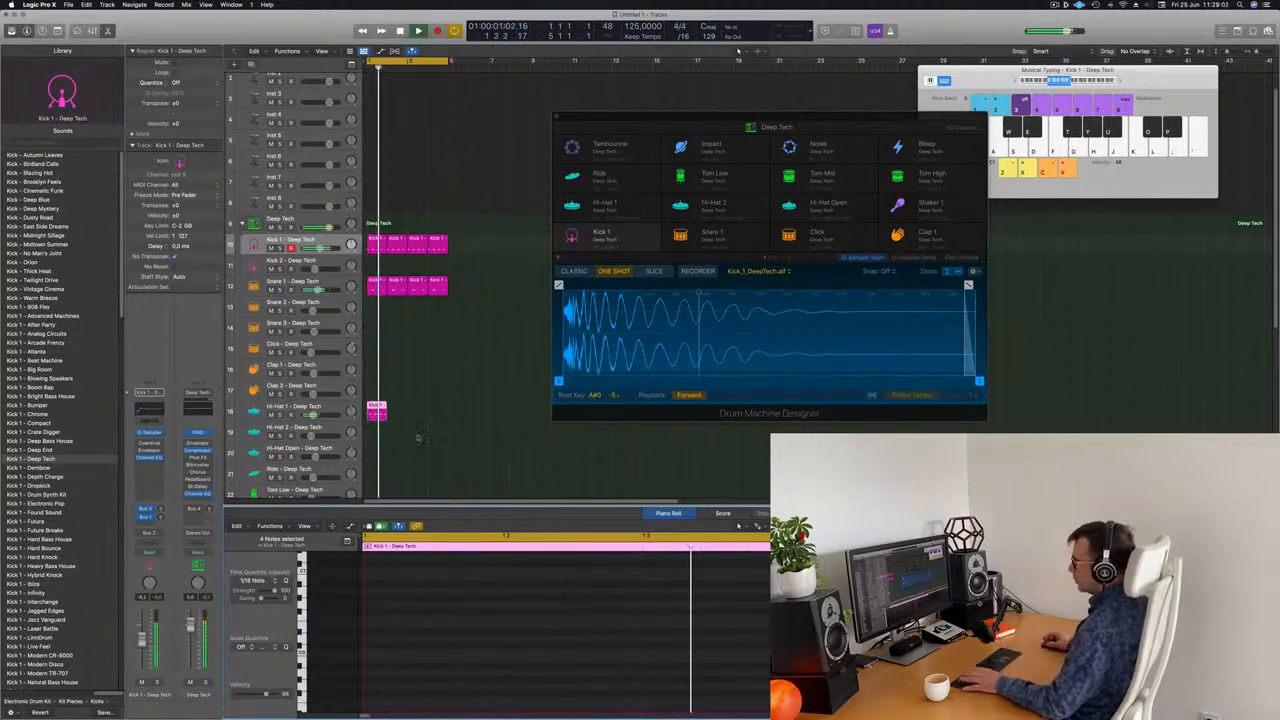
pyautogui.click(381, 419)
pyautogui.press('super+r')
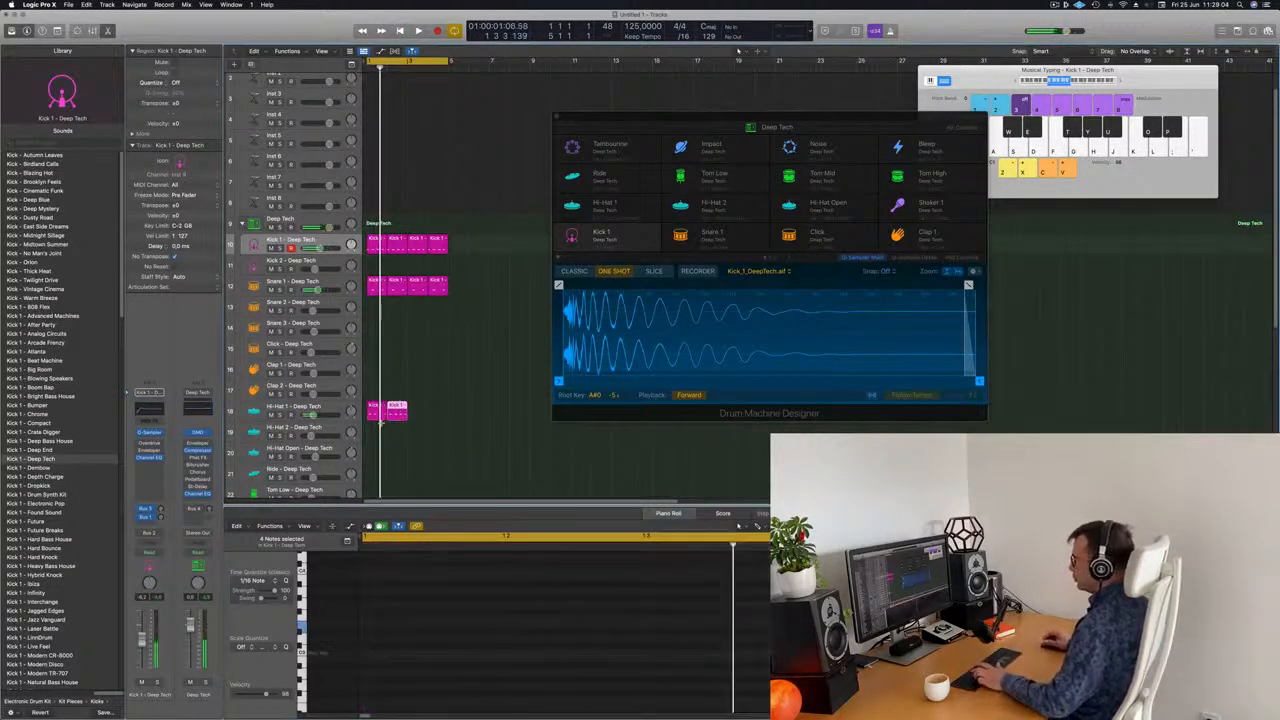
# Step: Select the Snare 1 track and lower its volume while the loop plays
pyautogui.press('Down')
pyautogui.press('Down')
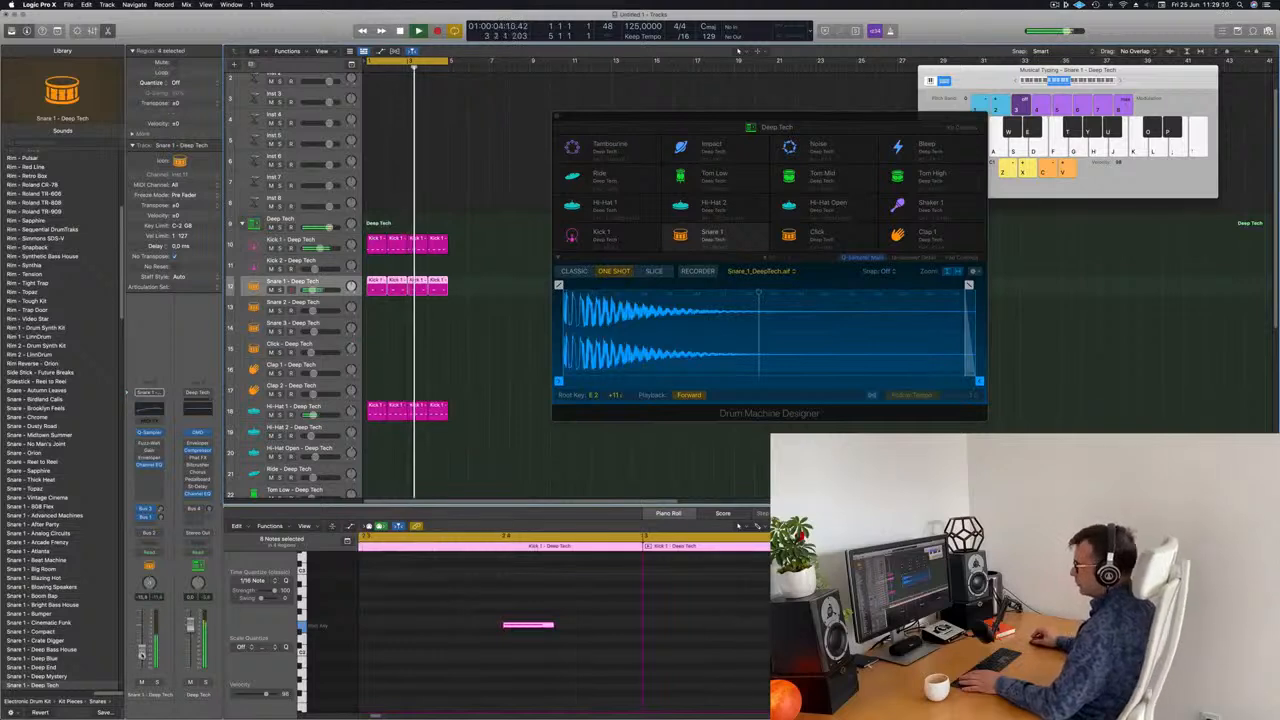
pyautogui.press('Return')
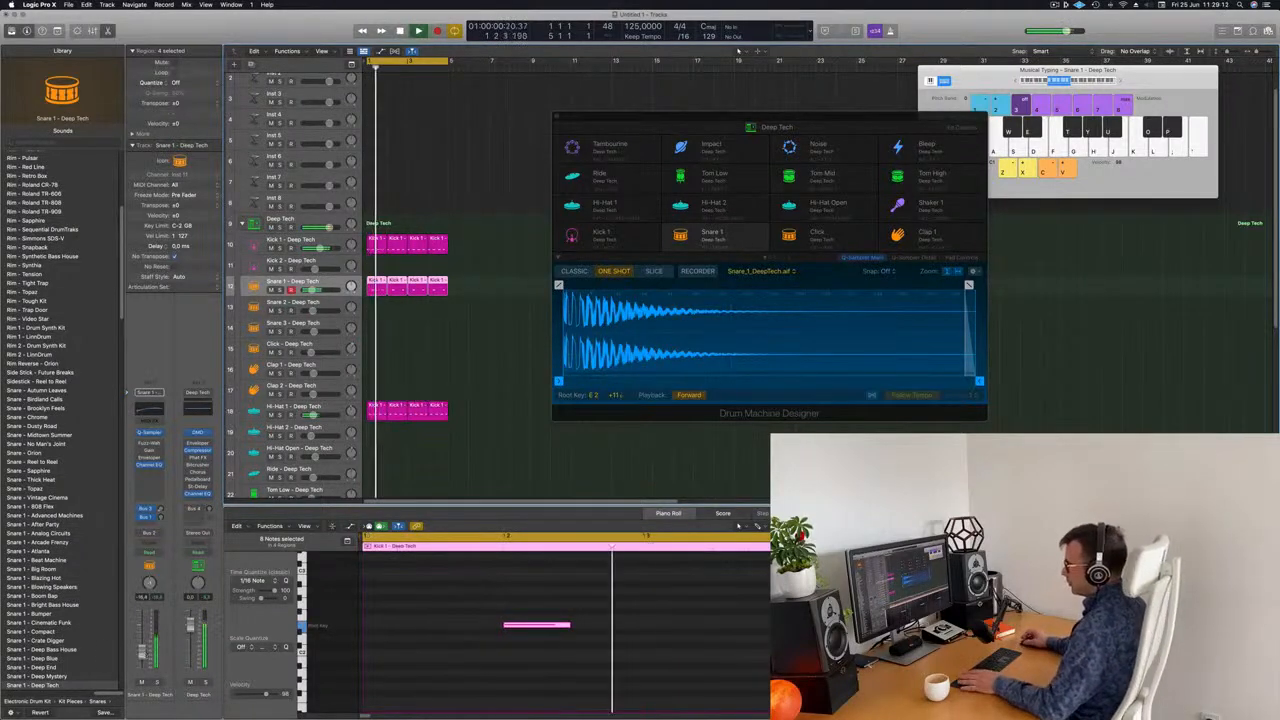
pyautogui.press('space')
# Step: Copy the first Hi-Hat 1 region to the start of the Block track and play it
pyautogui.moveTo(872, 126); pyautogui.dragTo(951, 115)
pyautogui.click(509, 327)
pyautogui.press('space')
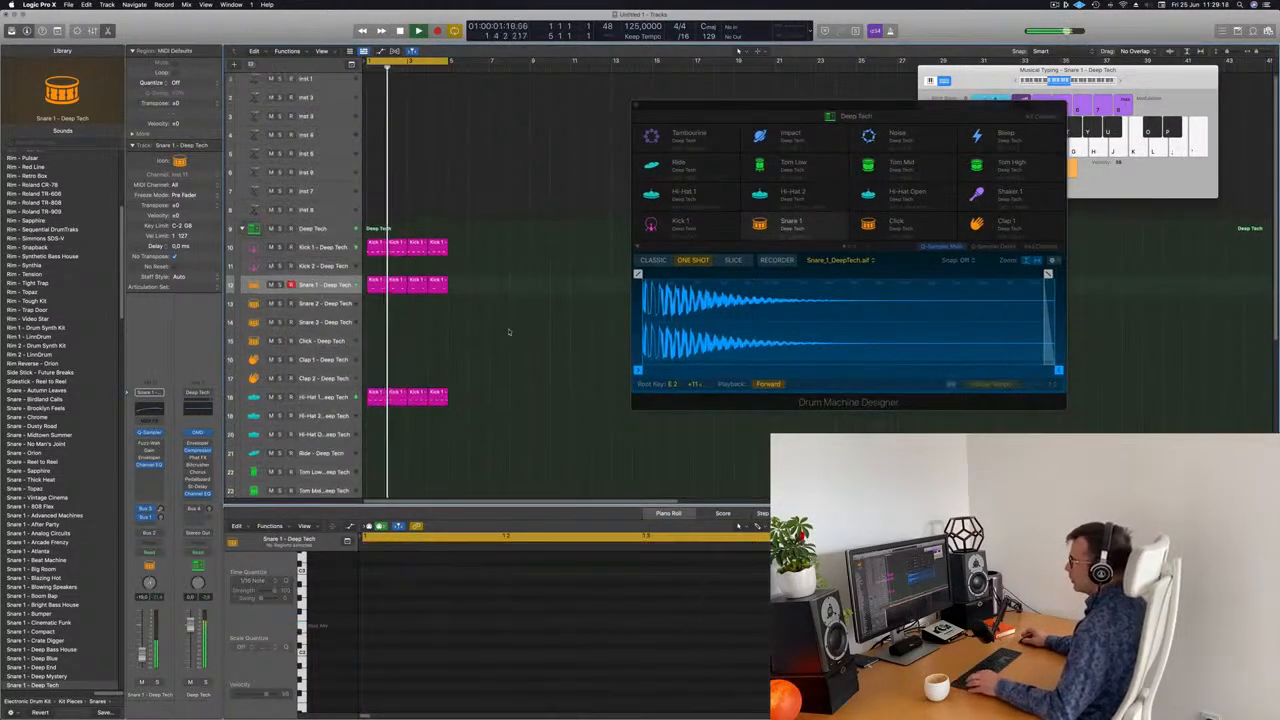
pyautogui.scroll(-5, 509, 330)
pyautogui.scroll(-1, 509, 330)
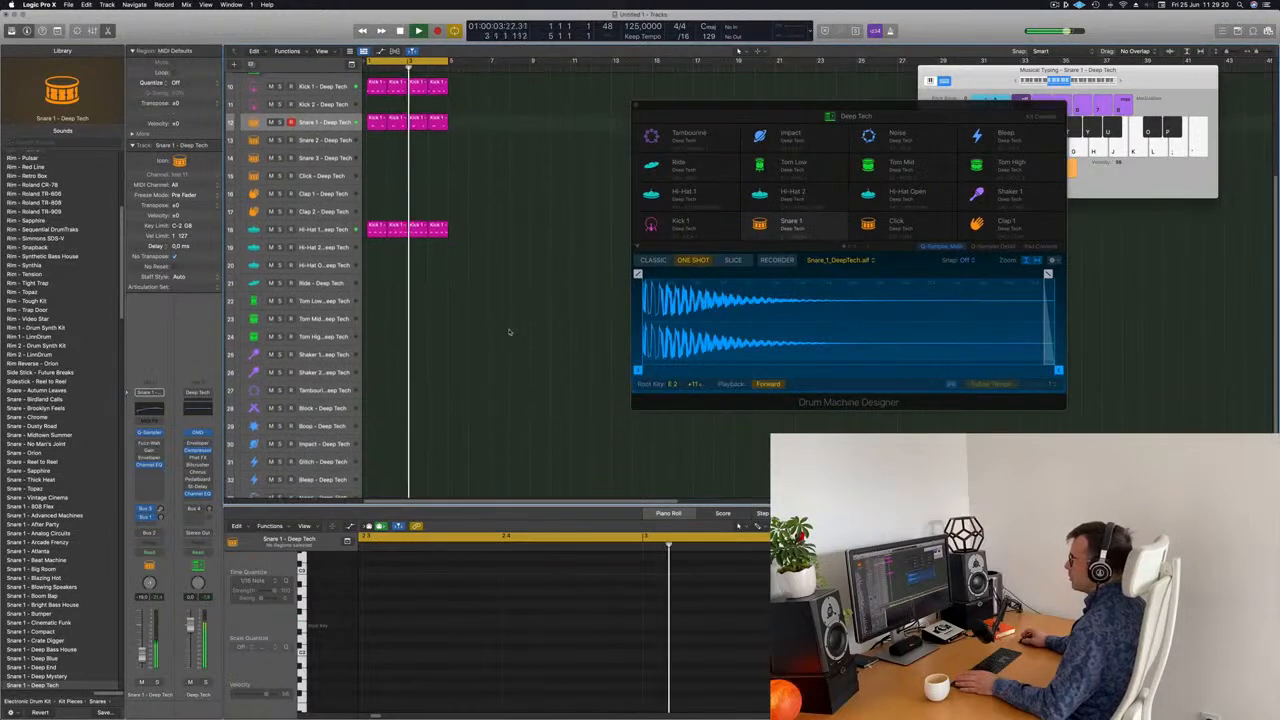
pyautogui.click(380, 228)
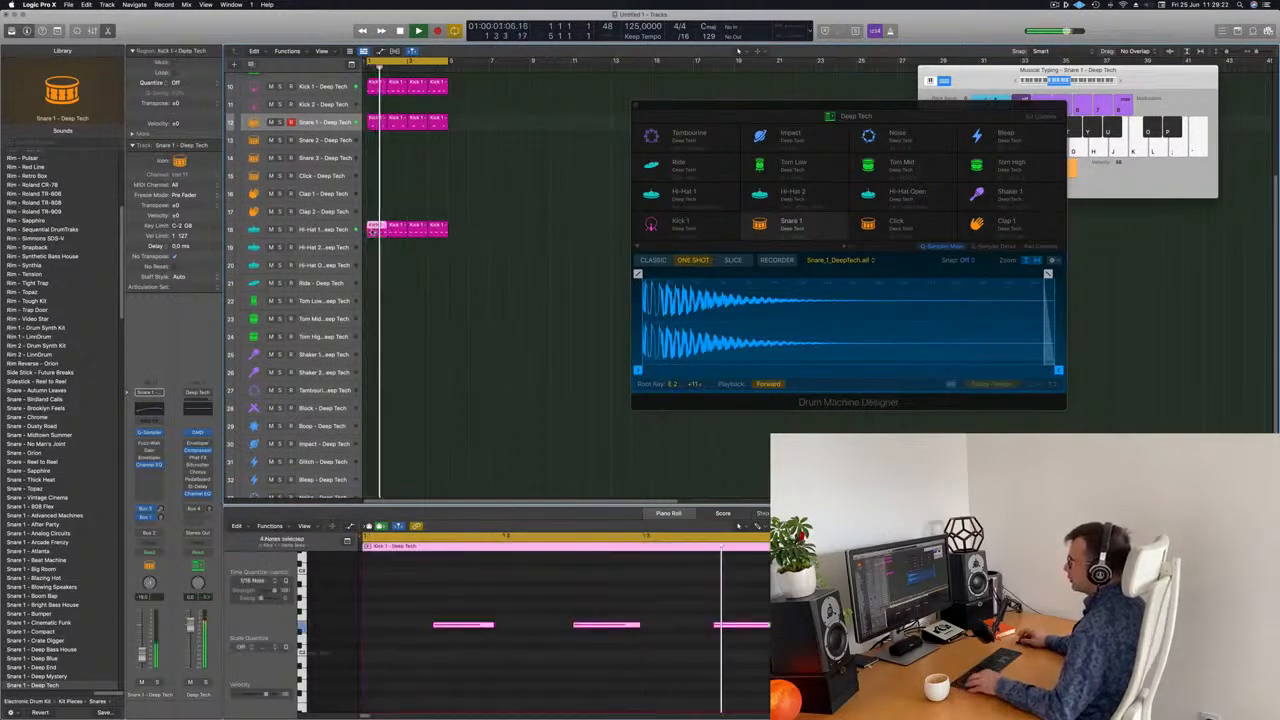
pyautogui.moveTo(375, 229); pyautogui.dragTo(376, 410)
pyautogui.press('space')
pyautogui.click(376, 408)
pyautogui.press('space')
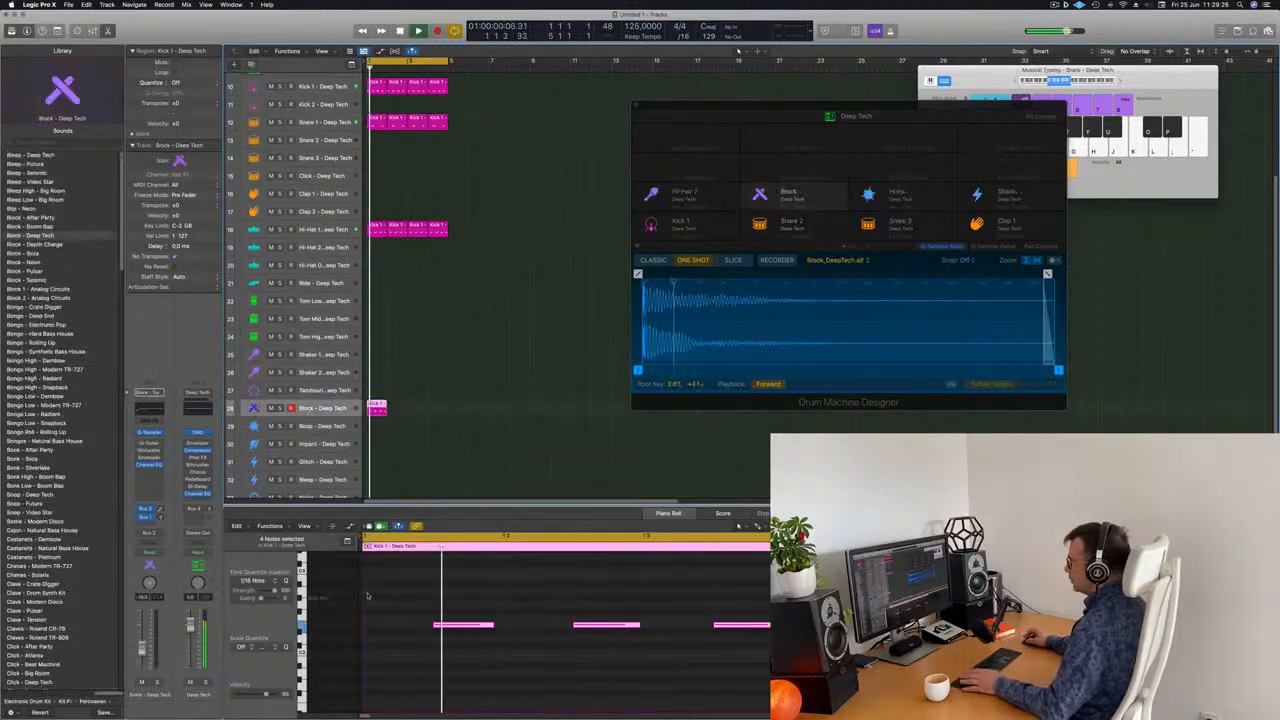
# Step: Shorten the Block notes and duplicate them so they fall on the second and fourth sixteenths of every beat
pyautogui.moveTo(394, 609); pyautogui.dragTo(888, 713)
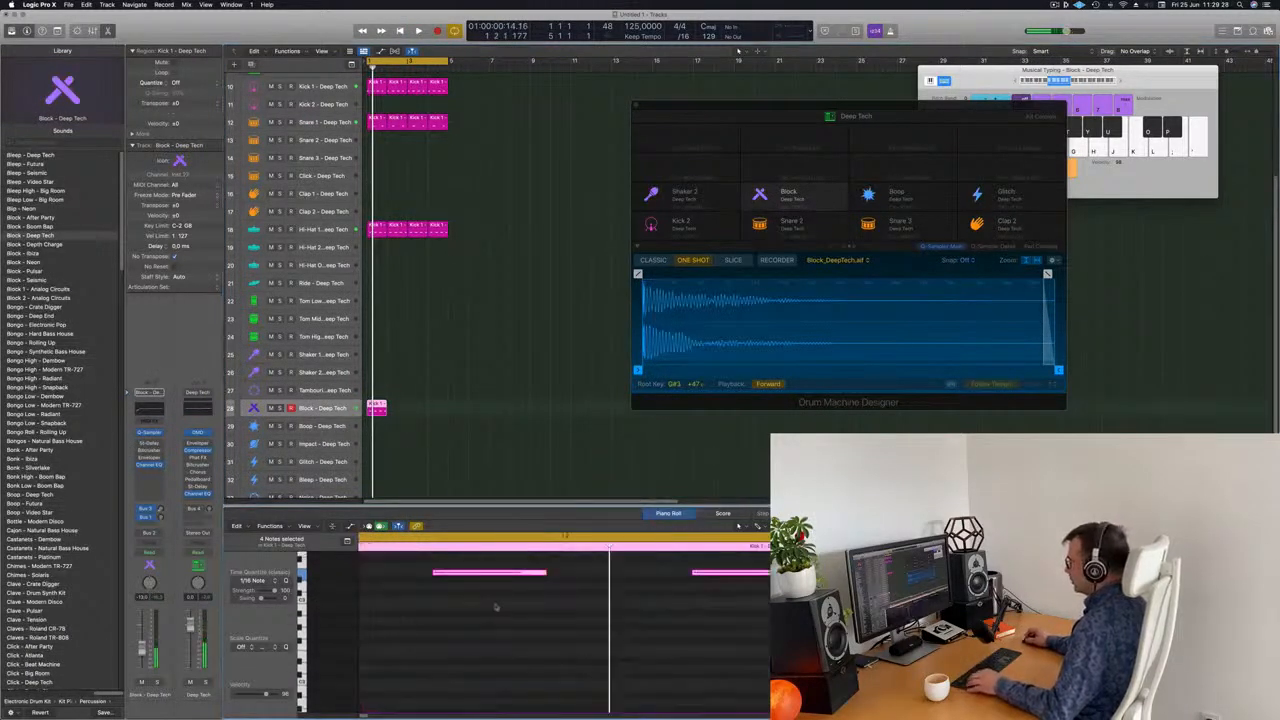
pyautogui.keyDown('ctrl'); pyautogui.keyDown('alt'); pyautogui.click(513, 619); pyautogui.keyUp('alt'); pyautogui.keyUp('ctrl')
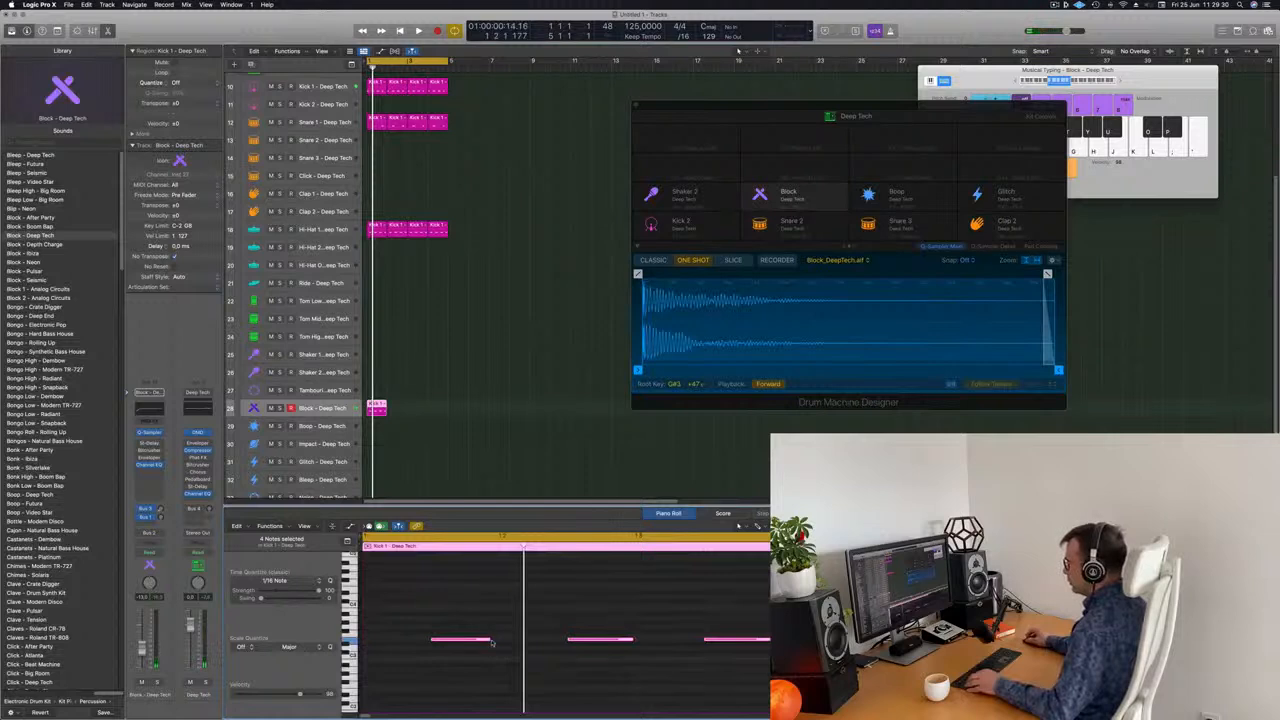
pyautogui.moveTo(490, 639)
pyautogui.mouseDown()
pyautogui.moveTo(405, 643)
pyautogui.moveTo(473, 645)
pyautogui.mouseUp()
pyautogui.press('space')
pyautogui.press('space')
pyautogui.click(292, 412)
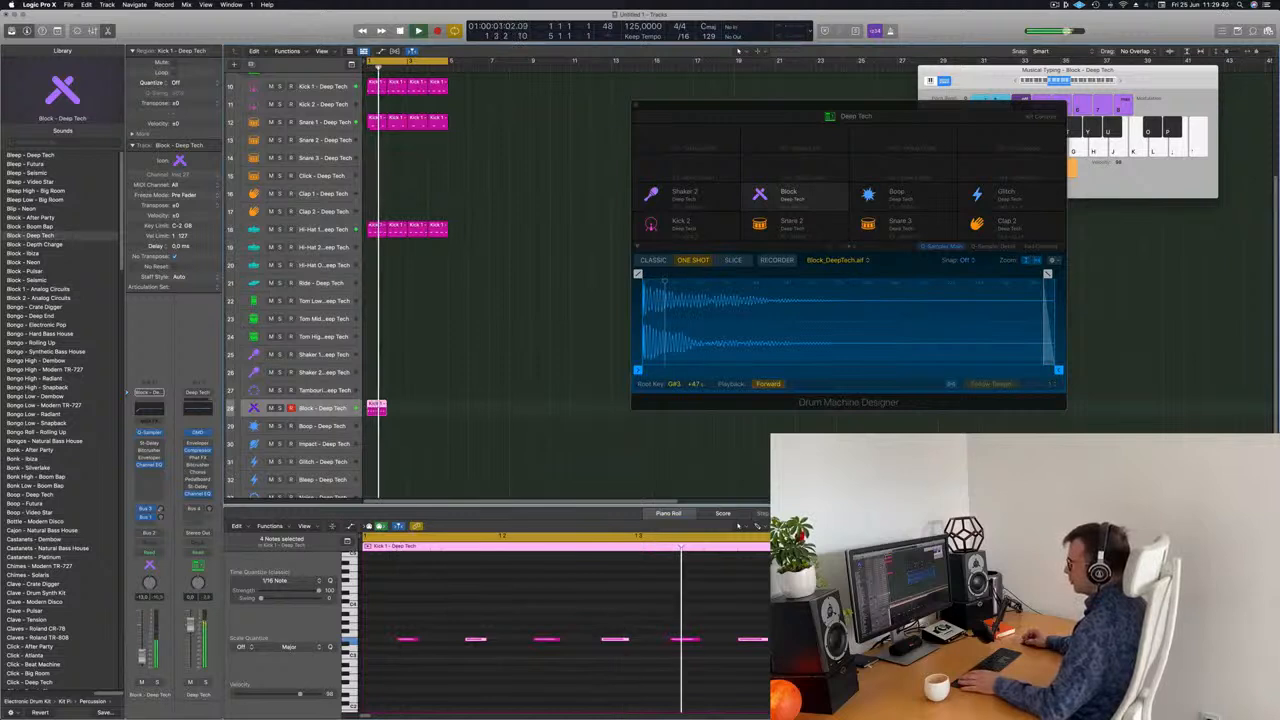
# Step: Delete the Block notes in beats 2 and 4, keeping the pairs in beats 1 and 3
pyautogui.scroll(-1, 557, 623)
pyautogui.press('space')
pyautogui.press('space')
pyautogui.moveTo(573, 609); pyautogui.dragTo(605, 677)
pyautogui.press('BackSpace')
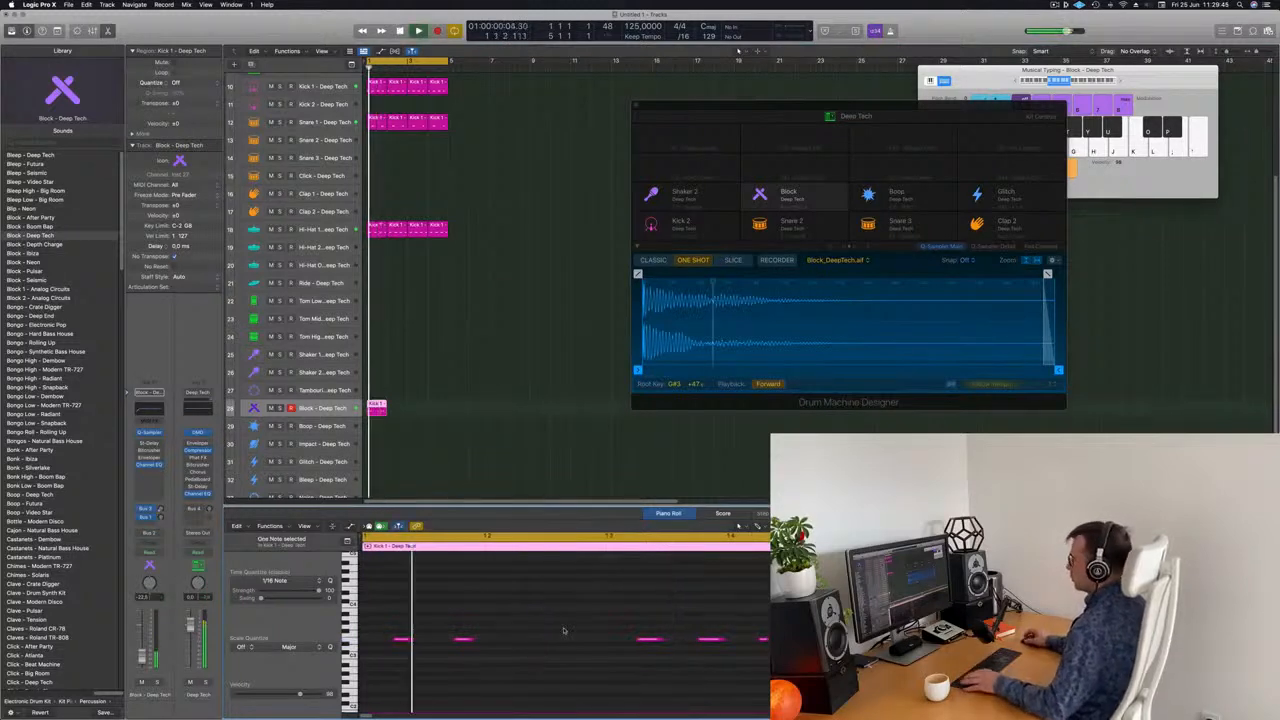
pyautogui.scroll(-2, 557, 625)
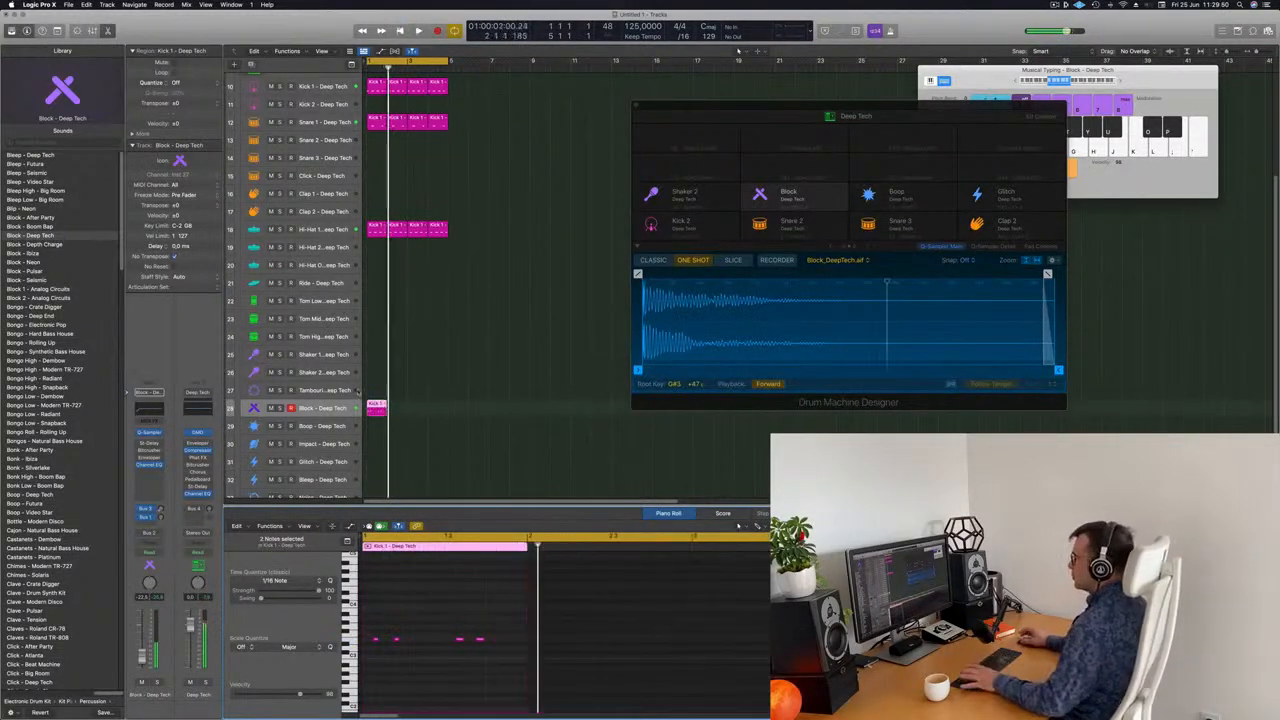
# Step: Repeat the Block region to fill four bars and adjust the track's Bus 1 delay send
pyautogui.press('super+r')
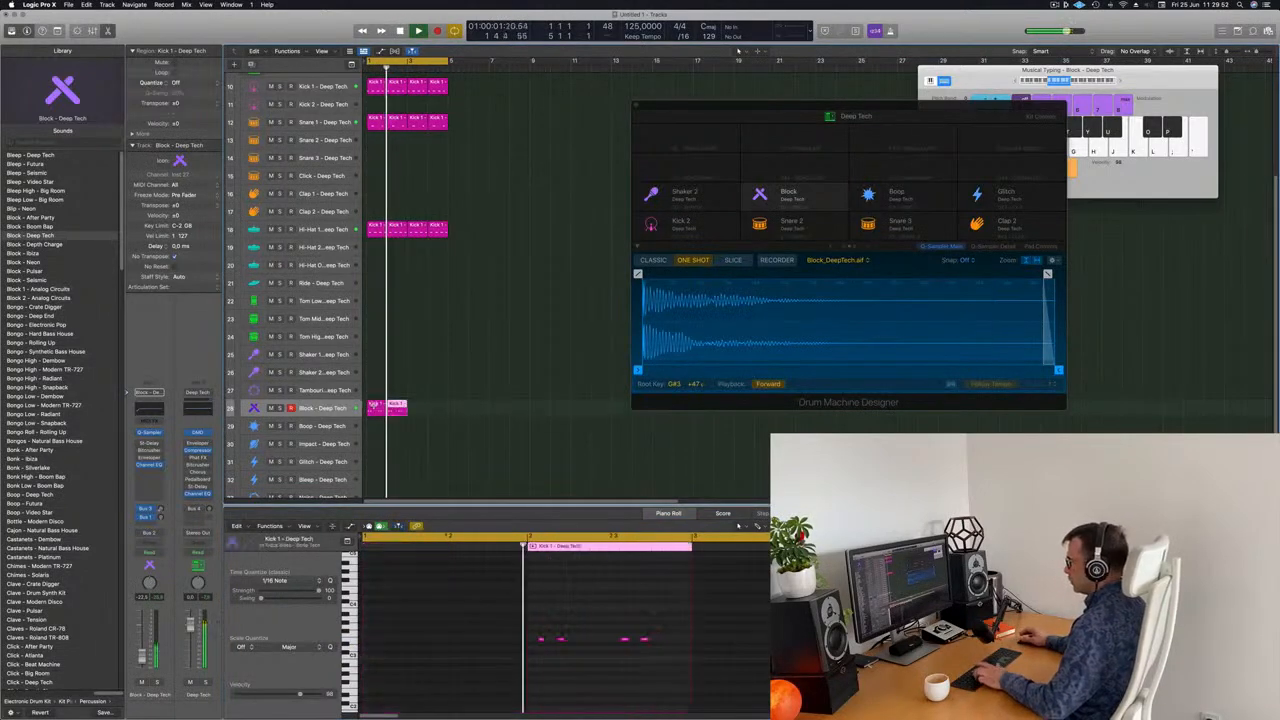
pyautogui.press('super+r')
pyautogui.press('super+r')
pyautogui.click(333, 409)
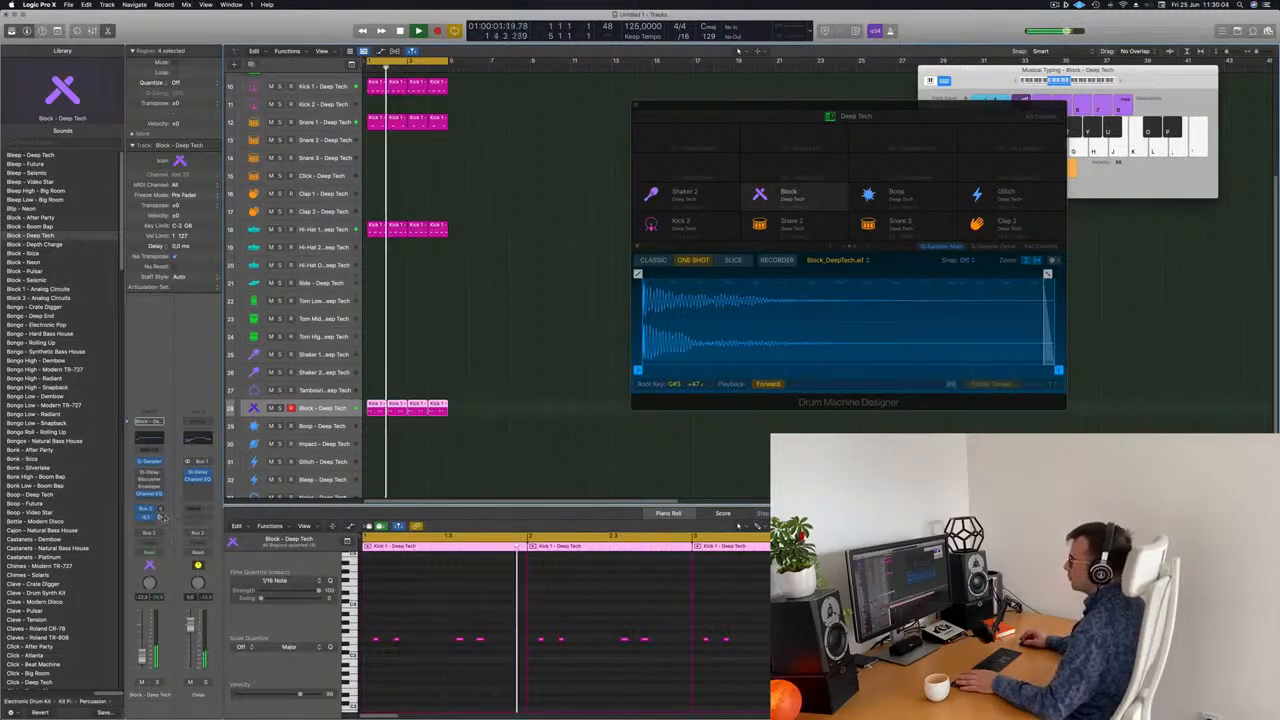
pyautogui.scroll(5, 577, 294)
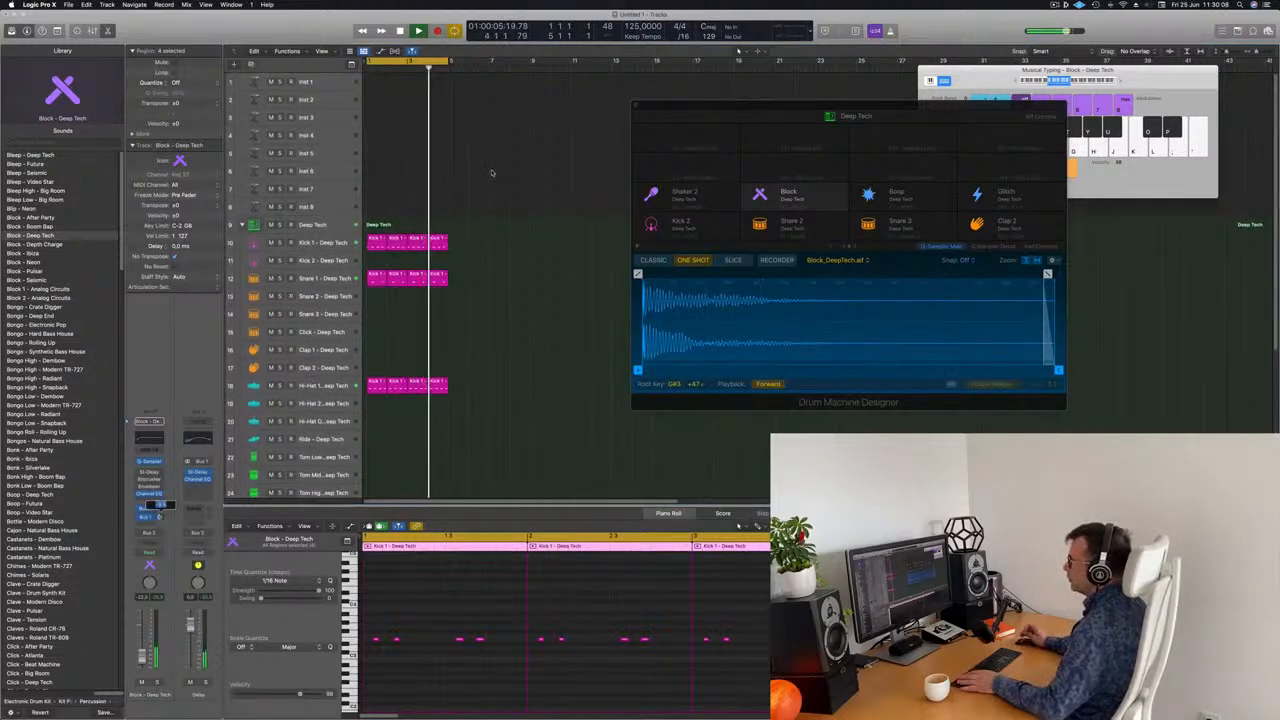
# Step: Open Alchemy on the Inst 1 track and enlarge that track's height
pyautogui.click(330, 140)
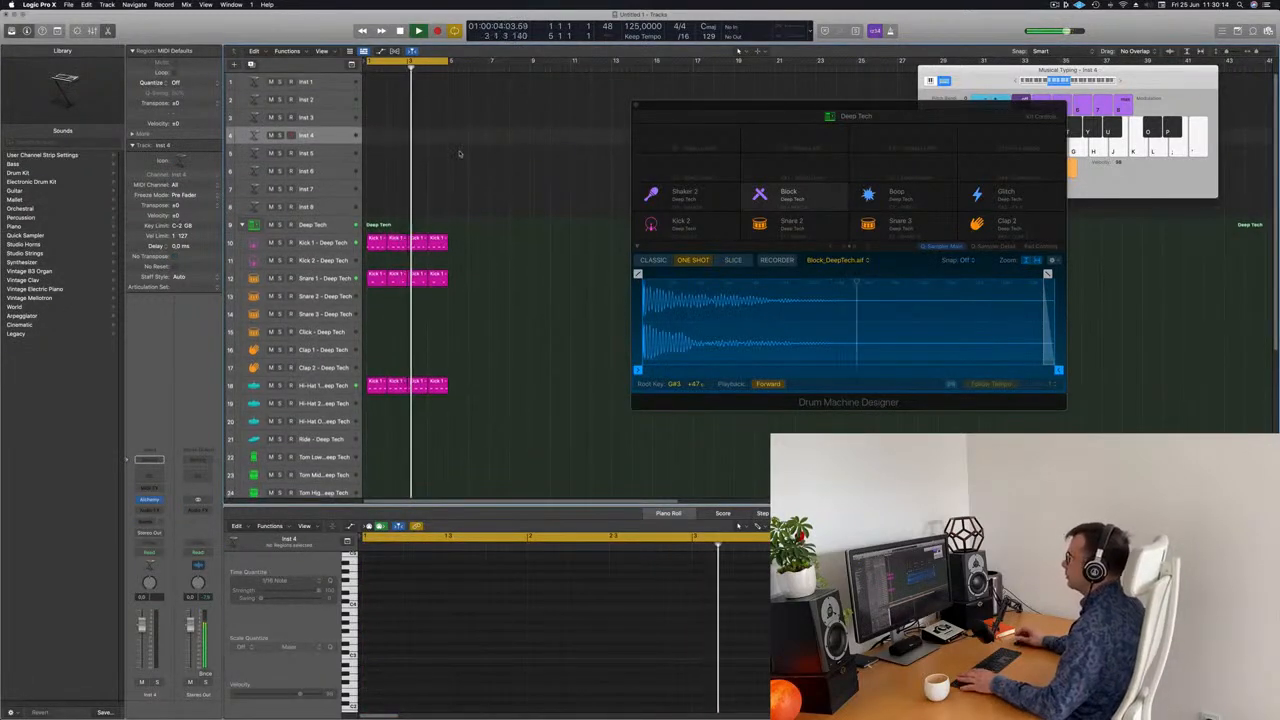
pyautogui.click(332, 84)
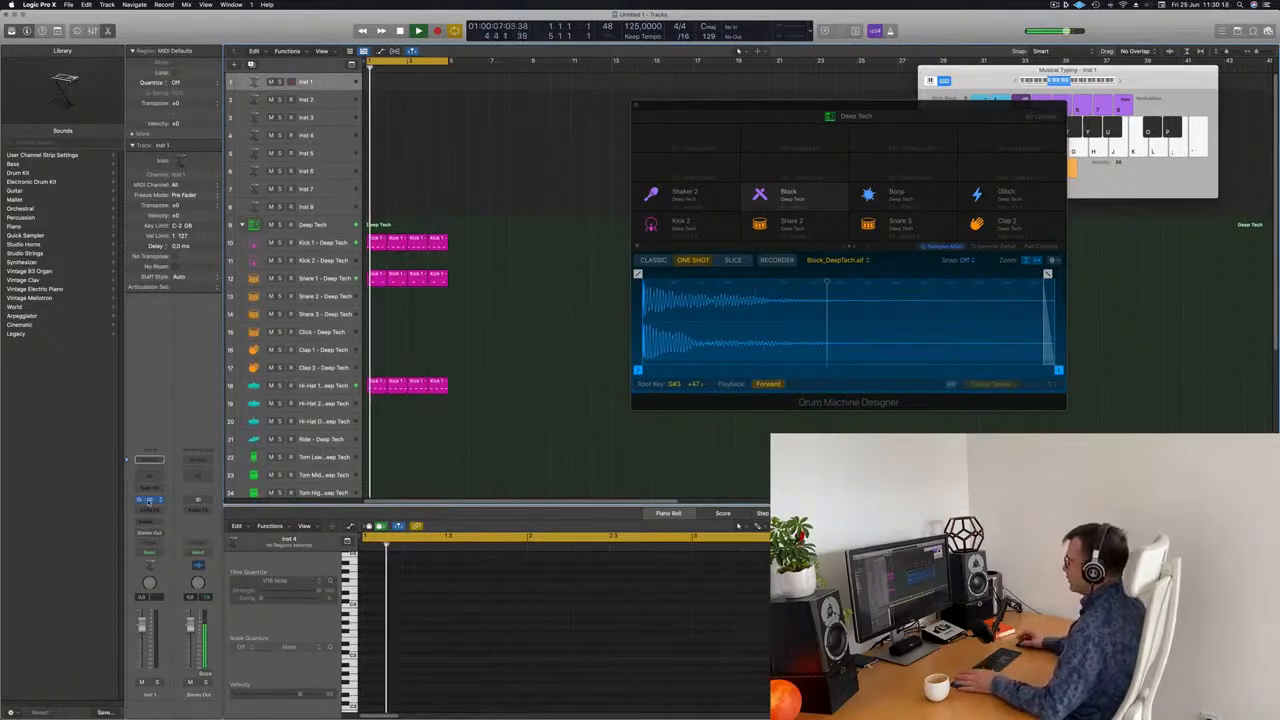
pyautogui.click(148, 500)
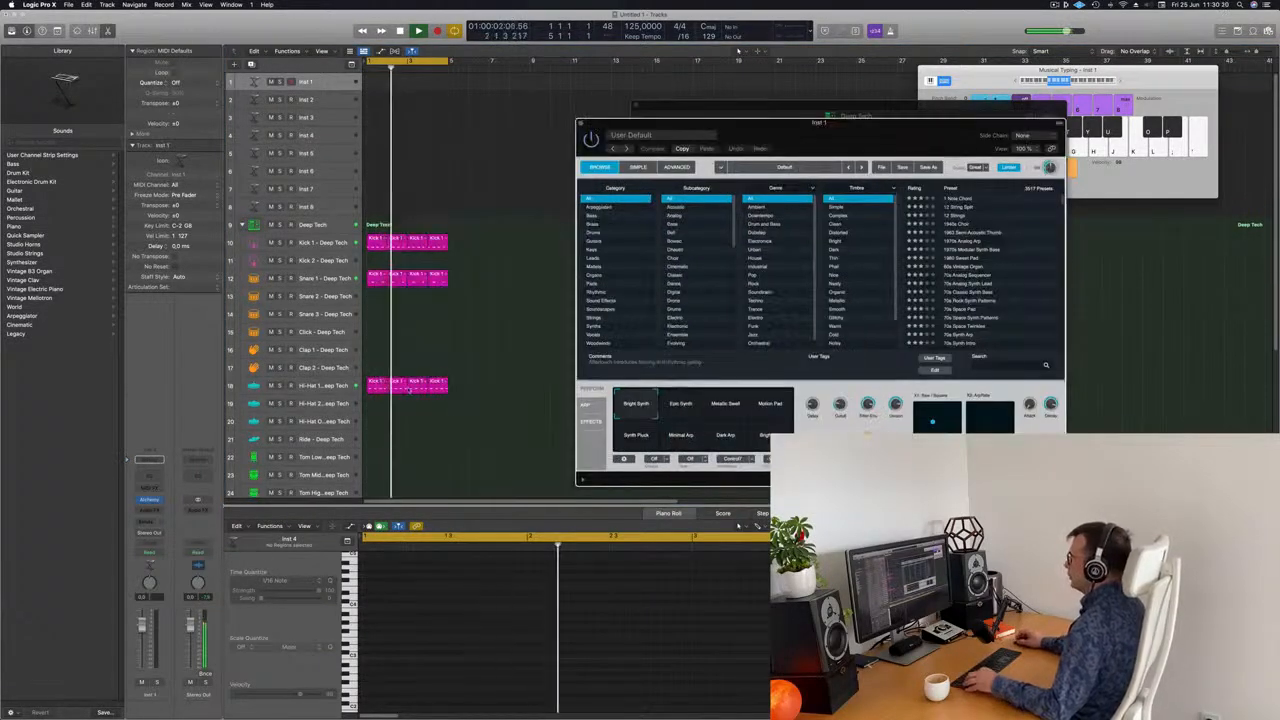
pyautogui.press('super+Up')
pyautogui.press('super+Up')
pyautogui.press('super+Up')
pyautogui.moveTo(765, 122); pyautogui.dragTo(683, 103)
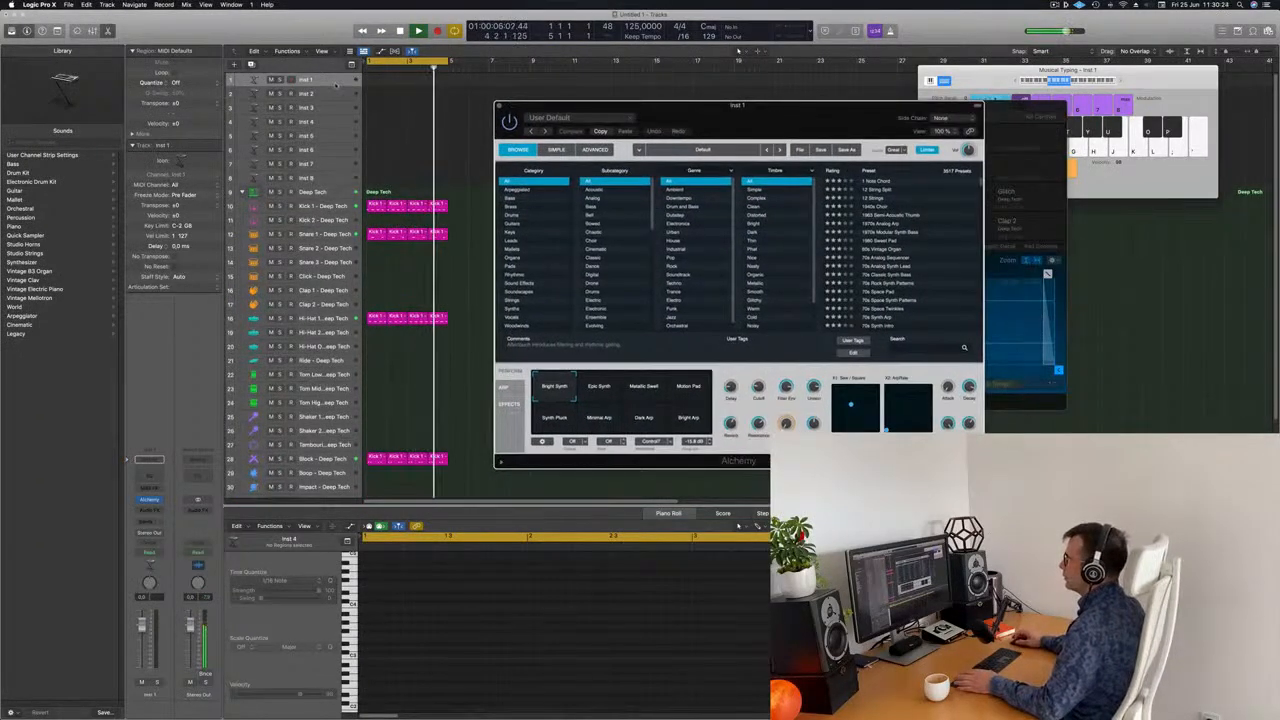
pyautogui.moveTo(335, 86); pyautogui.dragTo(332, 139)
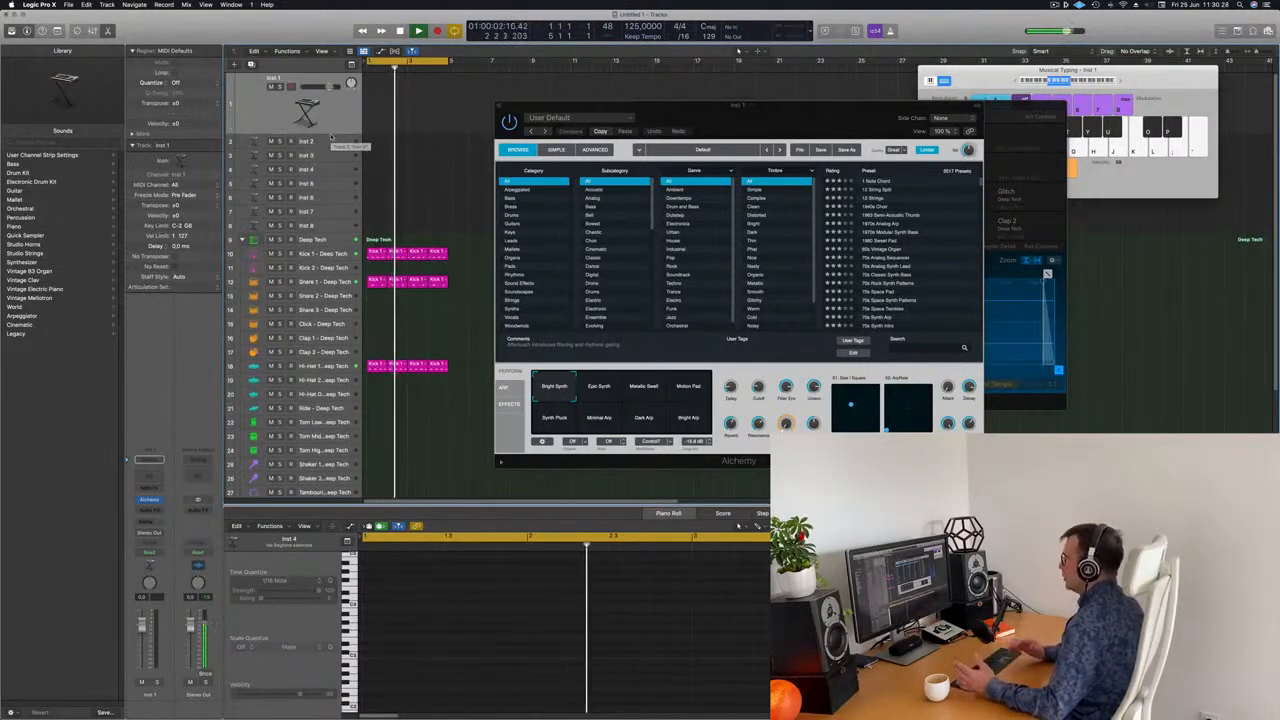
# Step: Filter Alchemy's presets to the Brass category, load Brass Response and lower the track's volume
pyautogui.click(527, 199)
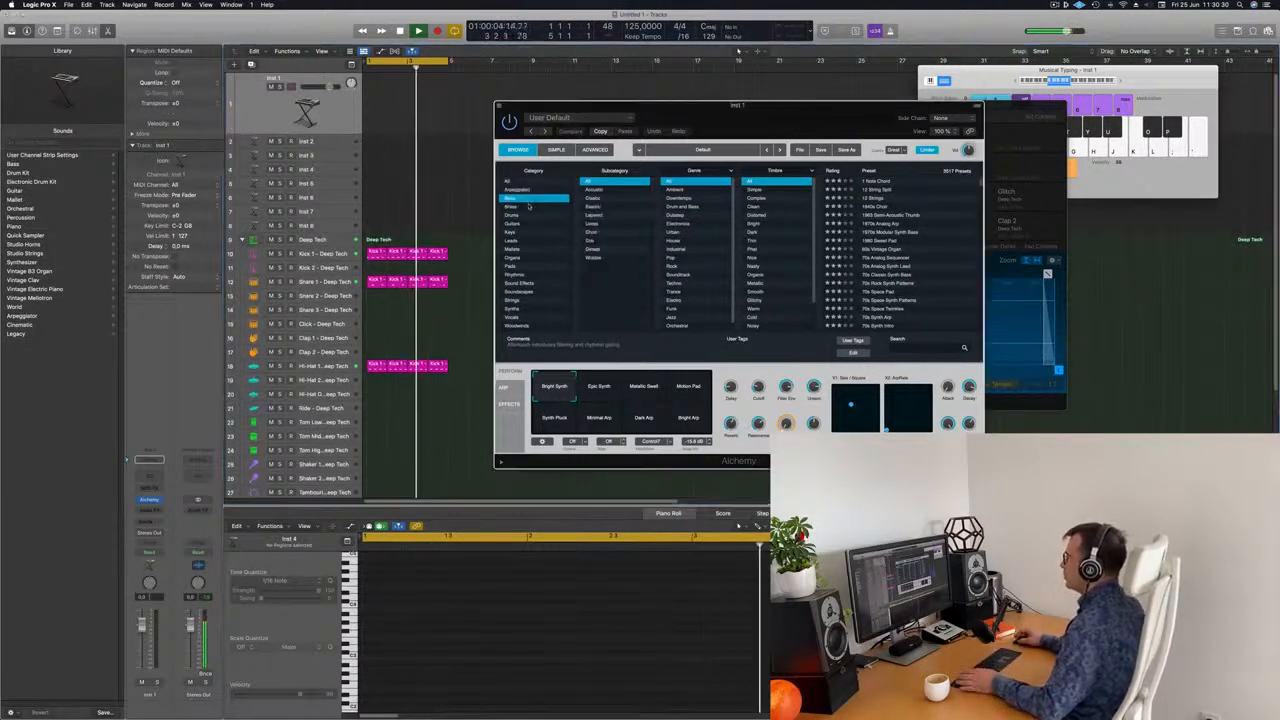
pyautogui.click(528, 206)
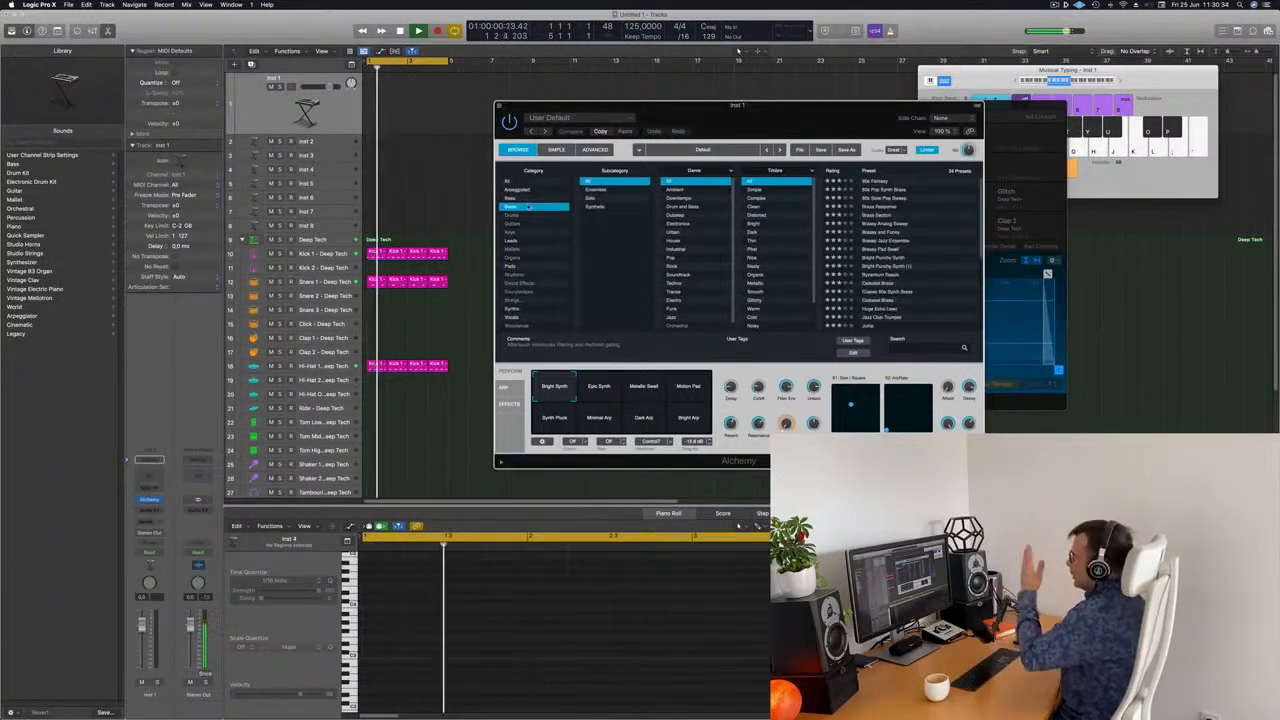
pyautogui.moveTo(746, 117); pyautogui.dragTo(757, 113)
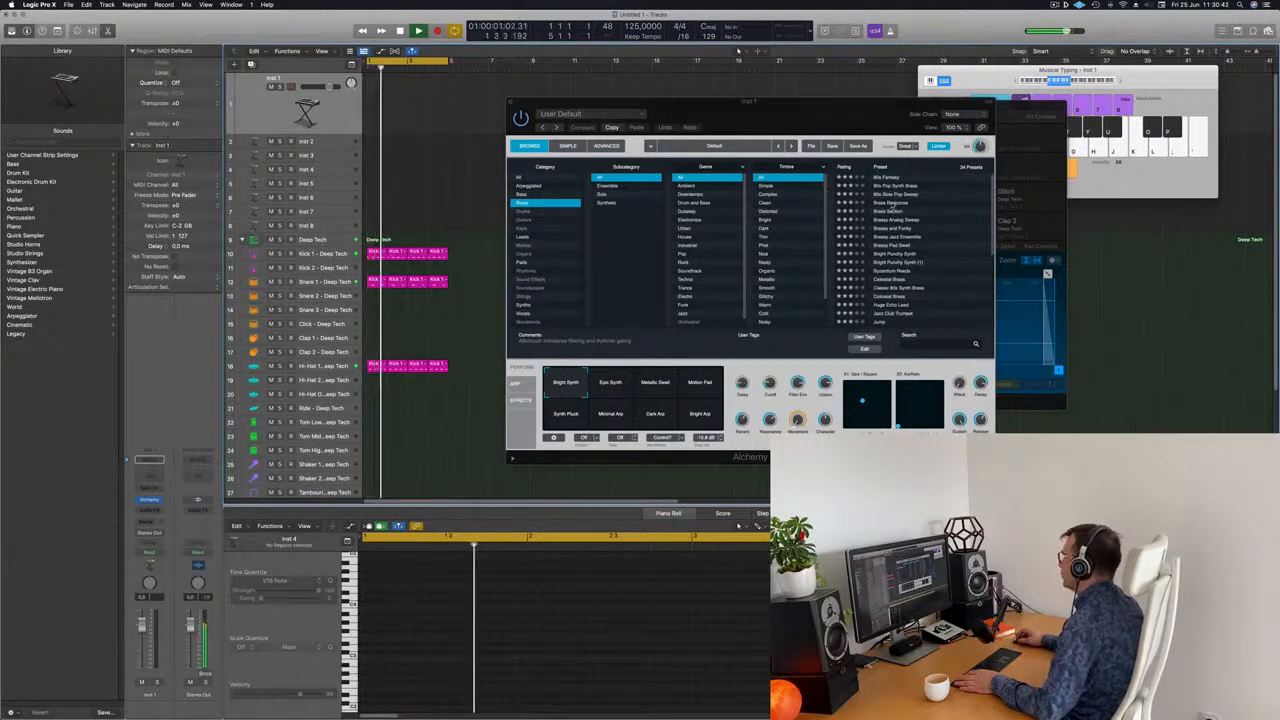
pyautogui.click(891, 203)
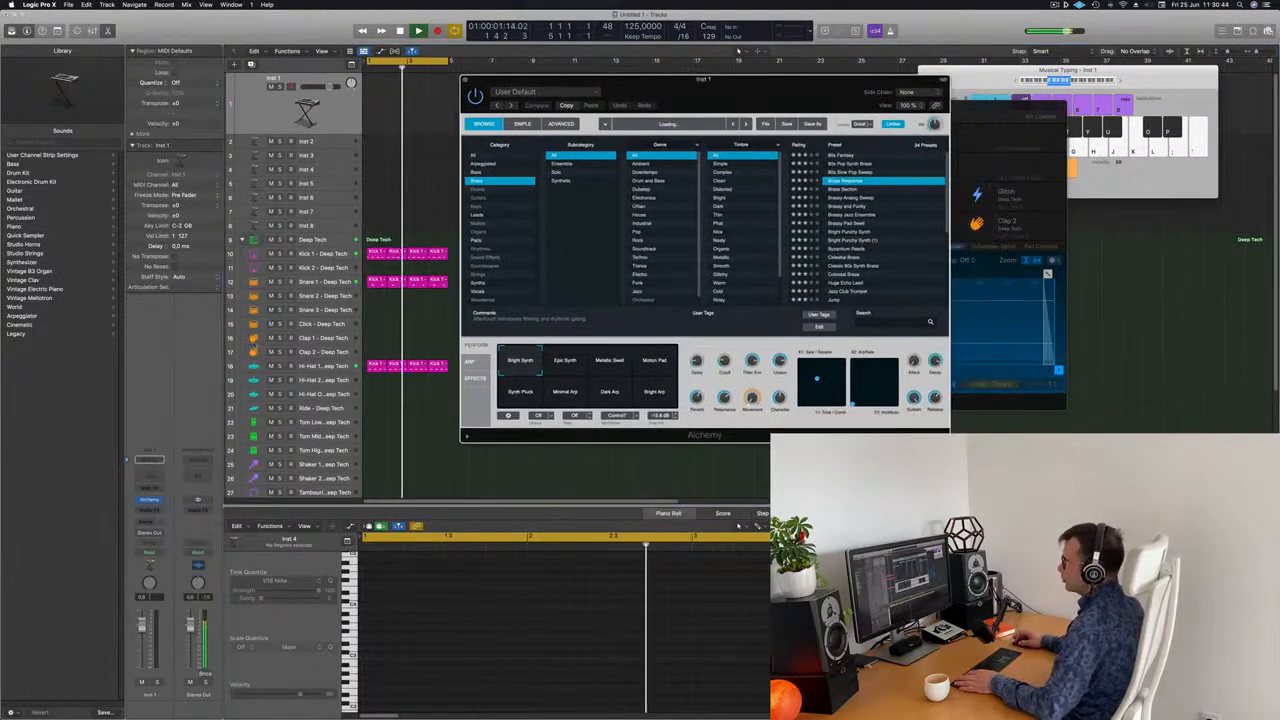
pyautogui.moveTo(142, 625); pyautogui.dragTo(142, 638)
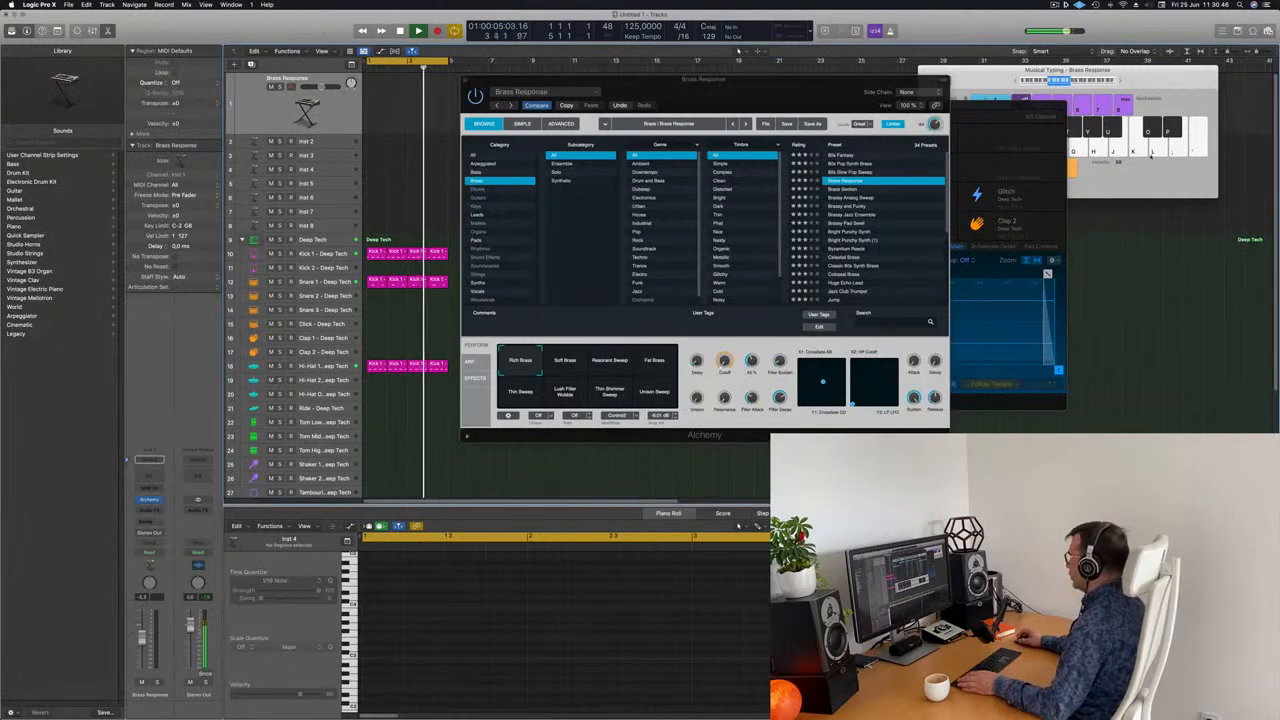
# Step: Play test notes to audition the brass sounds, try 80s Slow Pop Sweep and load 80s Pop Synth Brass
pyautogui.press('j')
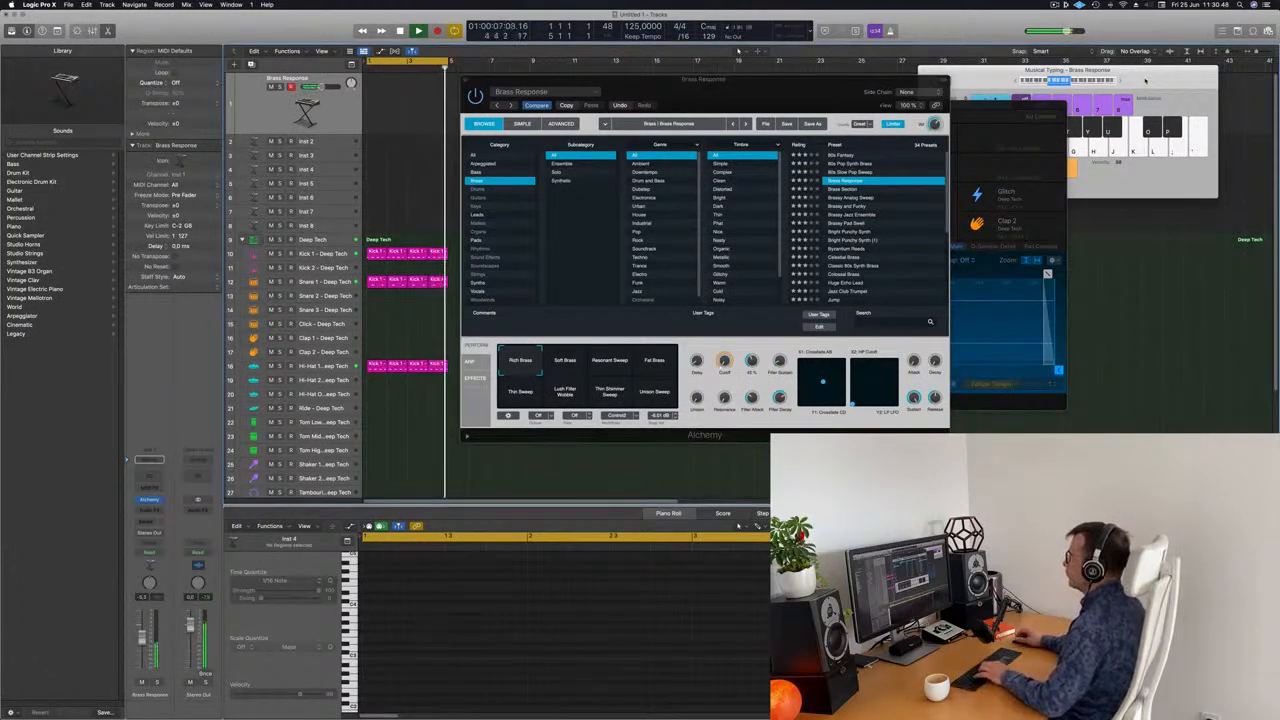
pyautogui.click(1146, 80)
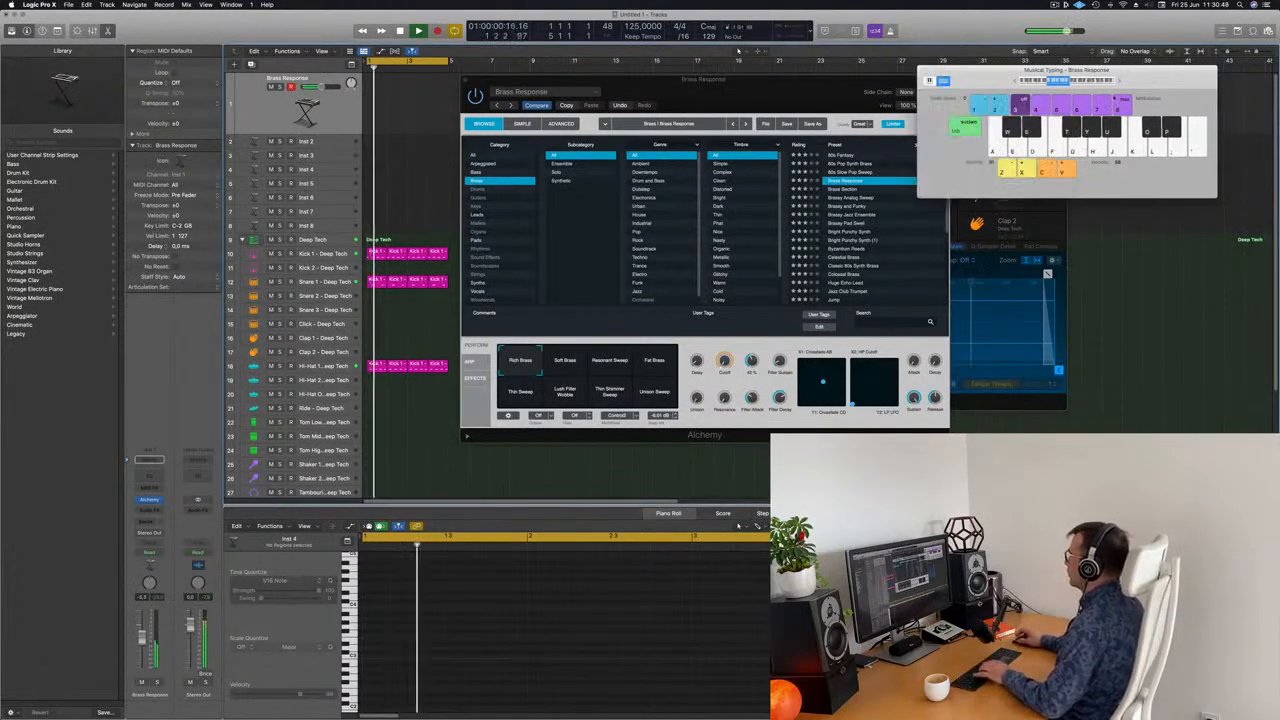
pyautogui.click(865, 173)
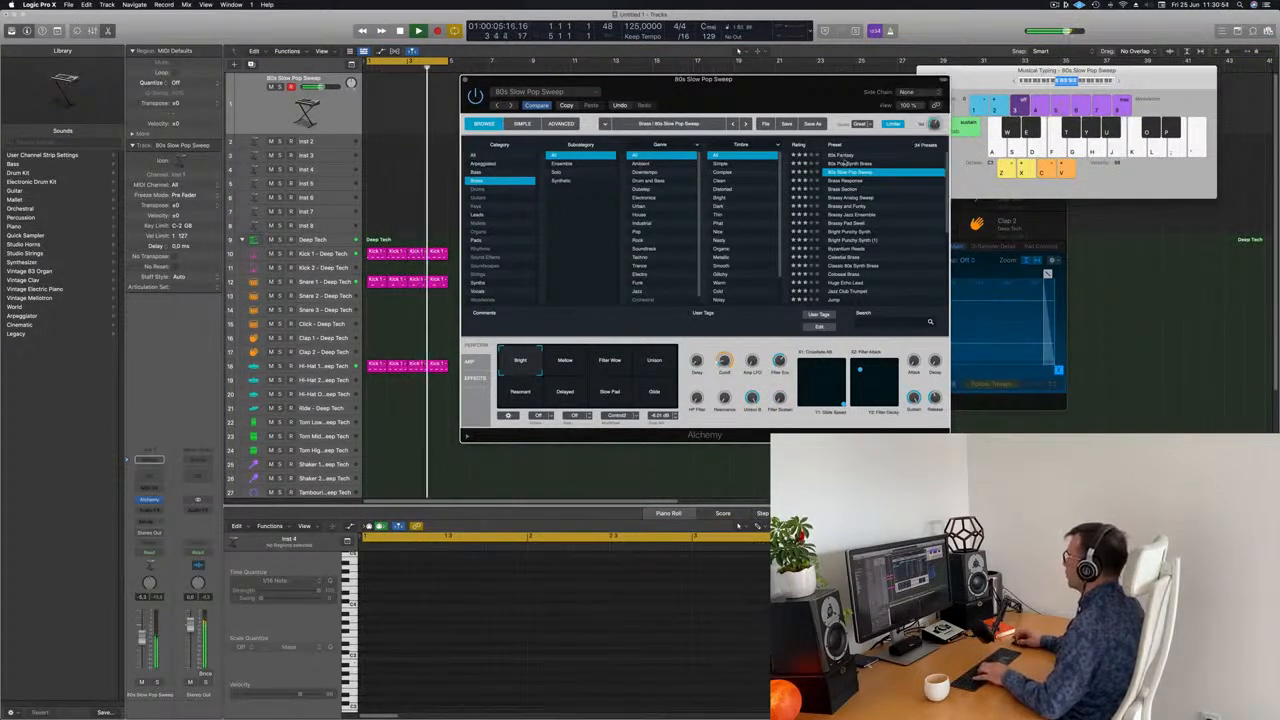
pyautogui.click(851, 164)
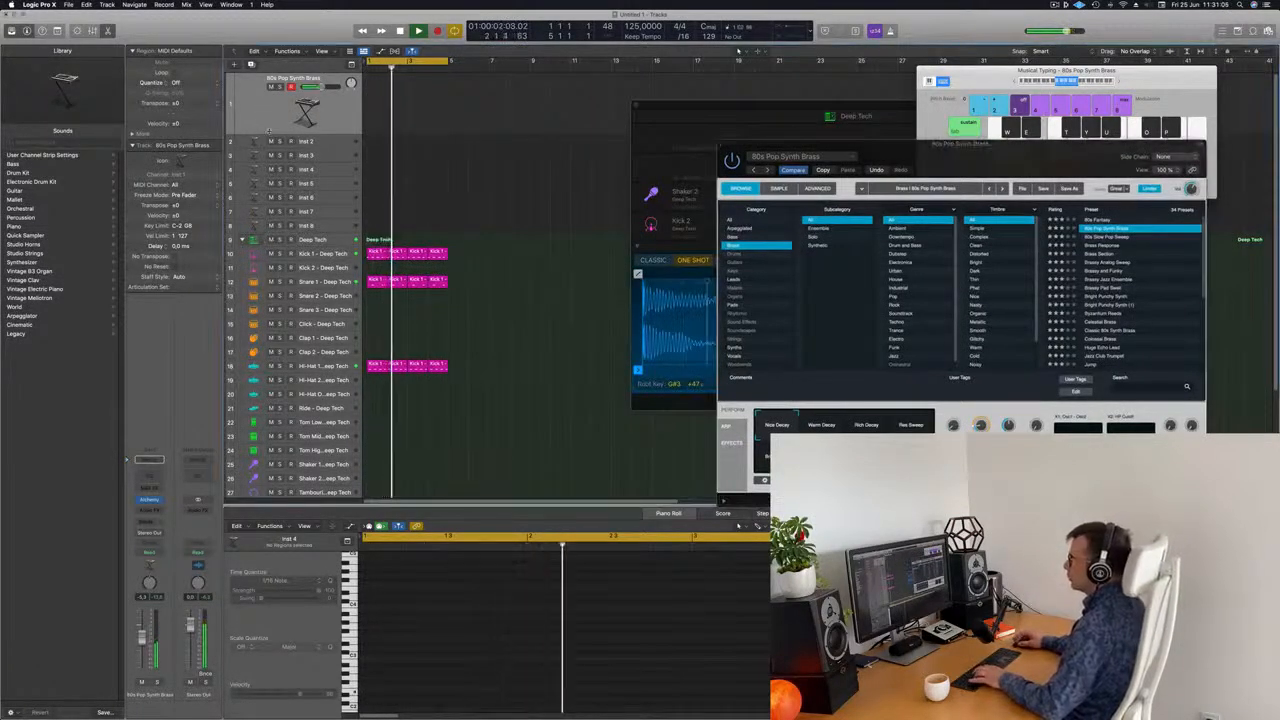
# Step: Record a brass note on the 80s Pop Synth Brass track and duplicate it so notes start bars 1 and 2
pyautogui.moveTo(264, 166); pyautogui.dragTo(262, 185)
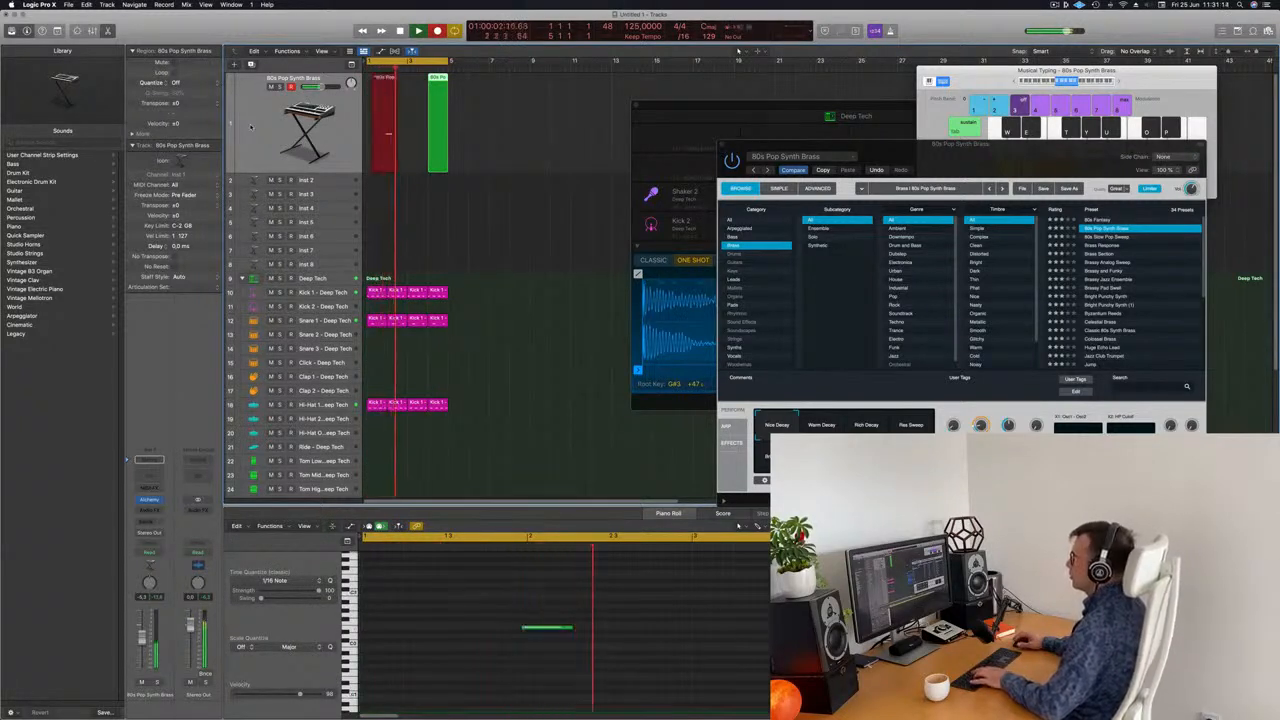
pyautogui.press('space')
pyautogui.click(546, 628)
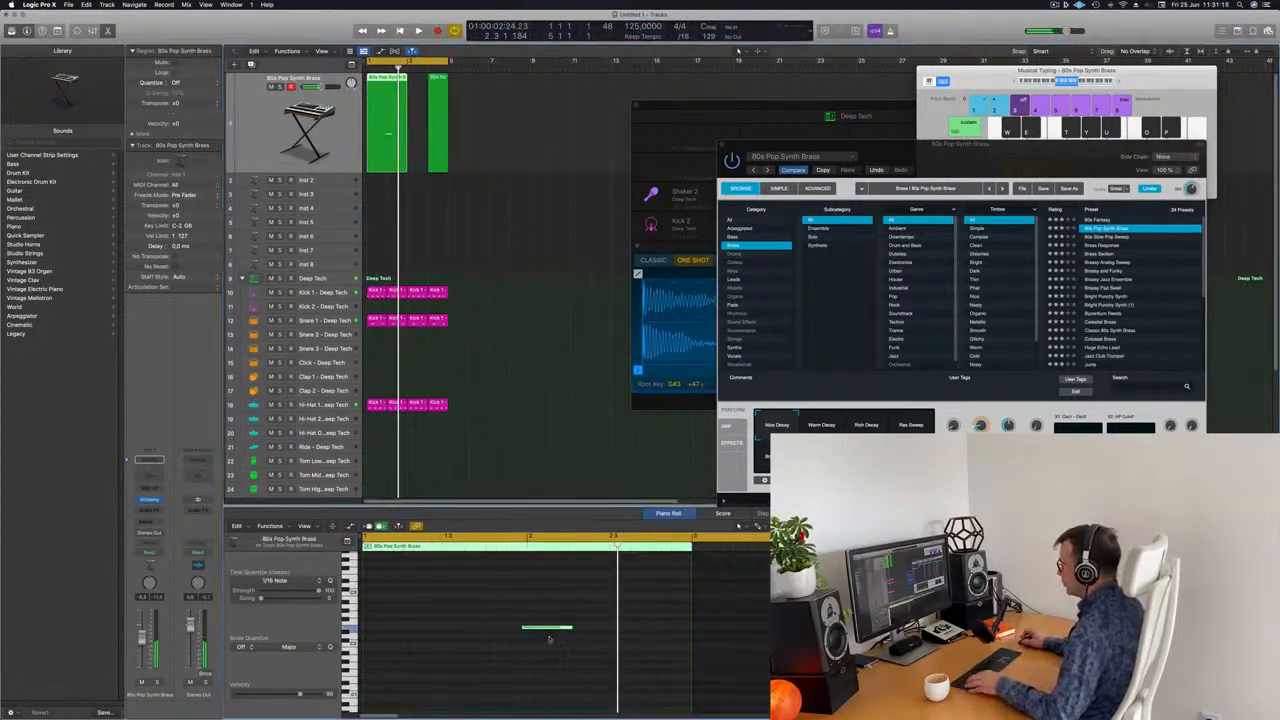
pyautogui.moveTo(547, 628); pyautogui.dragTo(387, 629)
pyautogui.moveTo(480, 600); pyautogui.dragTo(591, 666)
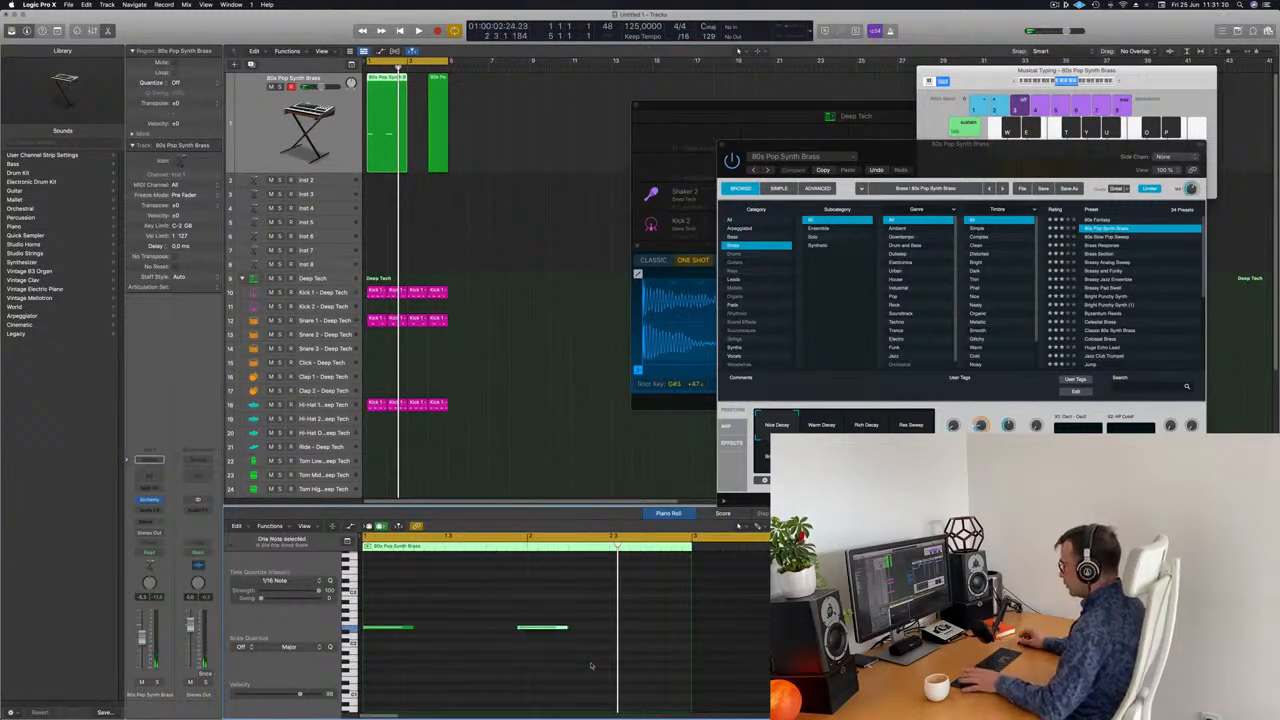
pyautogui.moveTo(533, 628); pyautogui.dragTo(365, 650)
# Step: Delete the surplus second brass region near bar 4 and play the loop
pyautogui.press('space')
pyautogui.moveTo(508, 116); pyautogui.dragTo(440, 166)
pyautogui.press('BackSpace')
pyautogui.press('space')
pyautogui.press('space')
# Step: Move the remaining brass region half a bar later to beat 3 of bar 1 and play it with the drums
pyautogui.click(388, 80)
pyautogui.press('space')
pyautogui.moveTo(388, 80); pyautogui.dragTo(398, 81)
pyautogui.click(478, 141)
pyautogui.press('space')
pyautogui.hscroll(2, 473, 150)
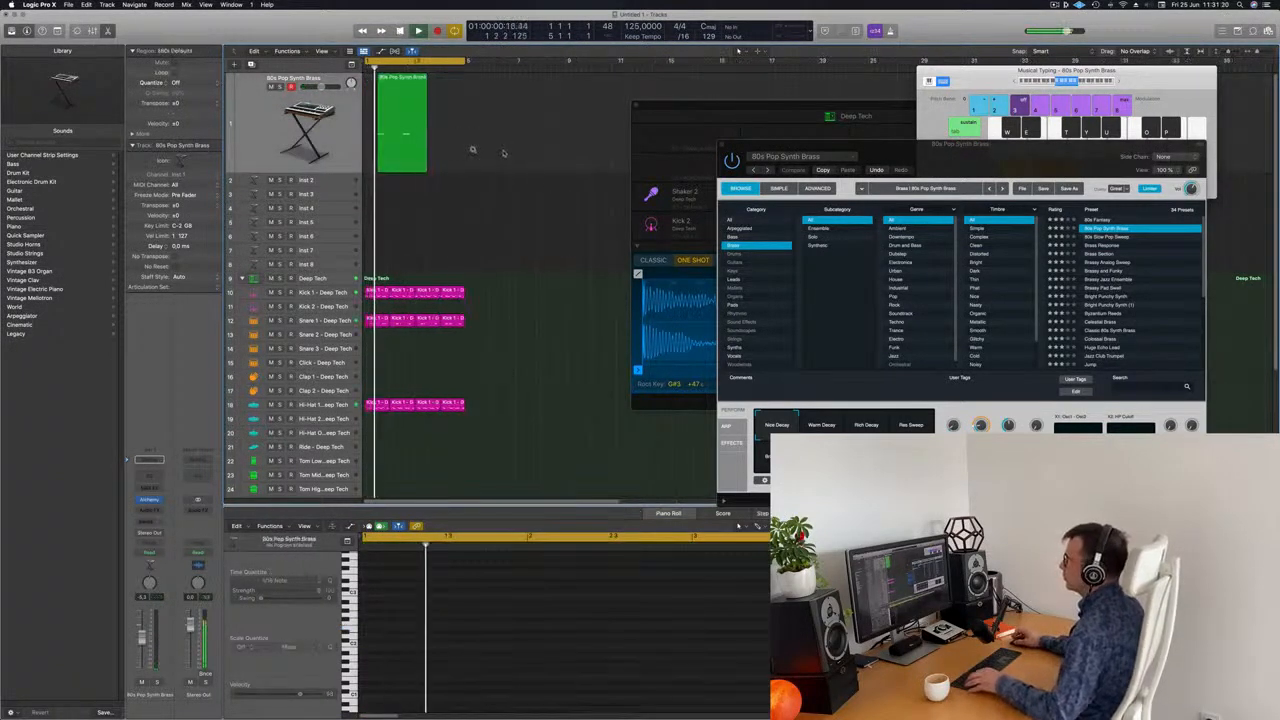
# Step: Raise the LP Cutoff of the 80s Pop Synth Brass sound slightly in Alchemy
pyautogui.moveTo(900, 145); pyautogui.dragTo(814, 134)
pyautogui.moveTo(895, 416); pyautogui.dragTo(895, 410)
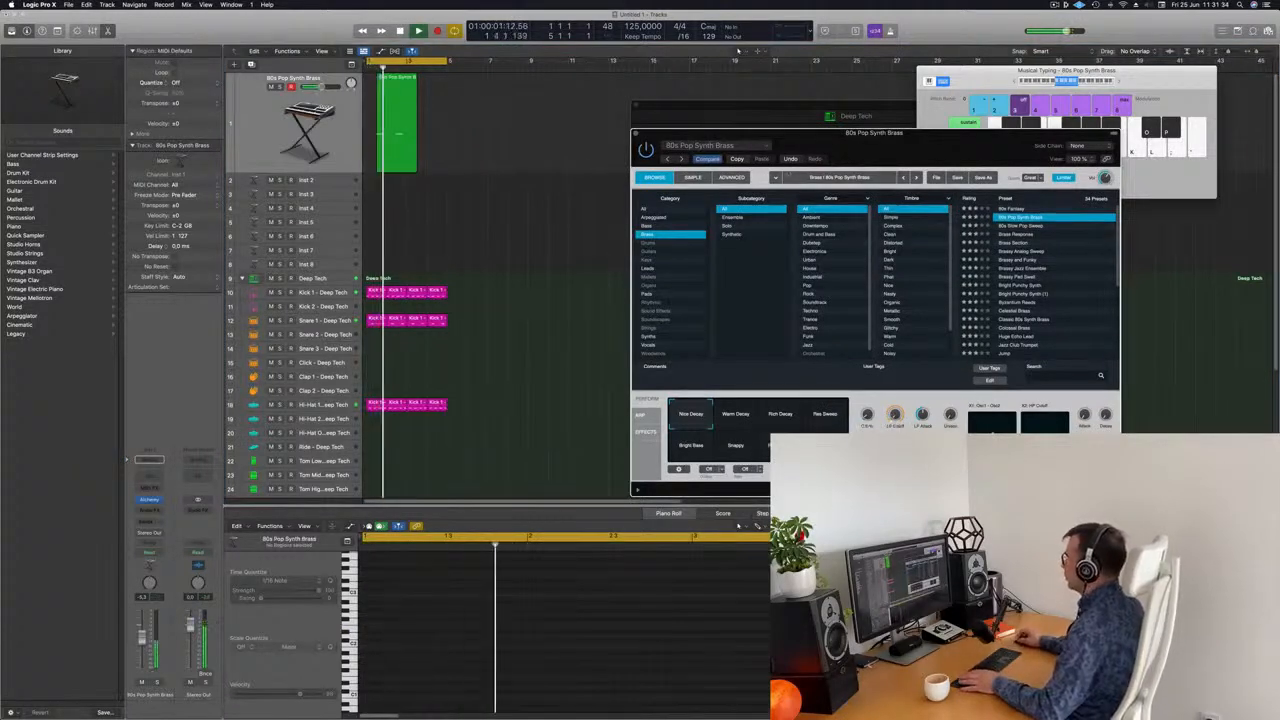
pyautogui.moveTo(930, 139); pyautogui.dragTo(927, 78)
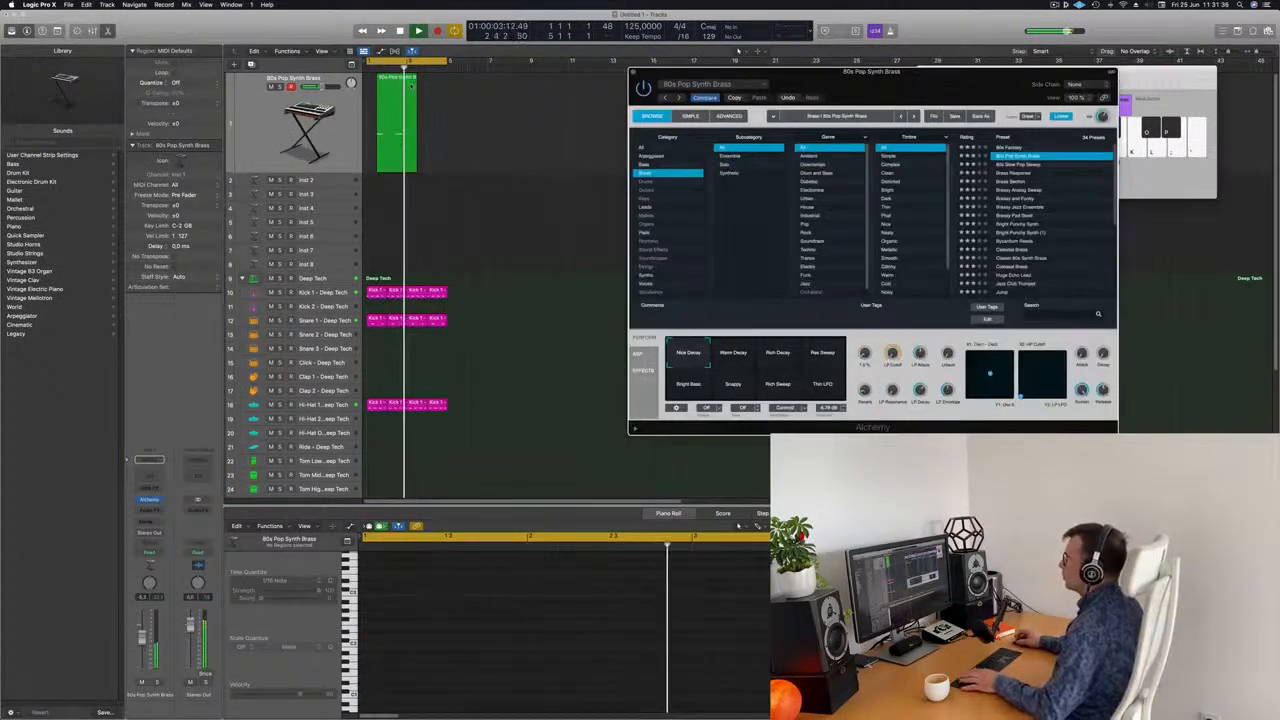
# Step: Copy the two-bar brass region directly behind itself to cover four bars
pyautogui.moveTo(396, 83); pyautogui.dragTo(436, 85)
pyautogui.press('super+Left')
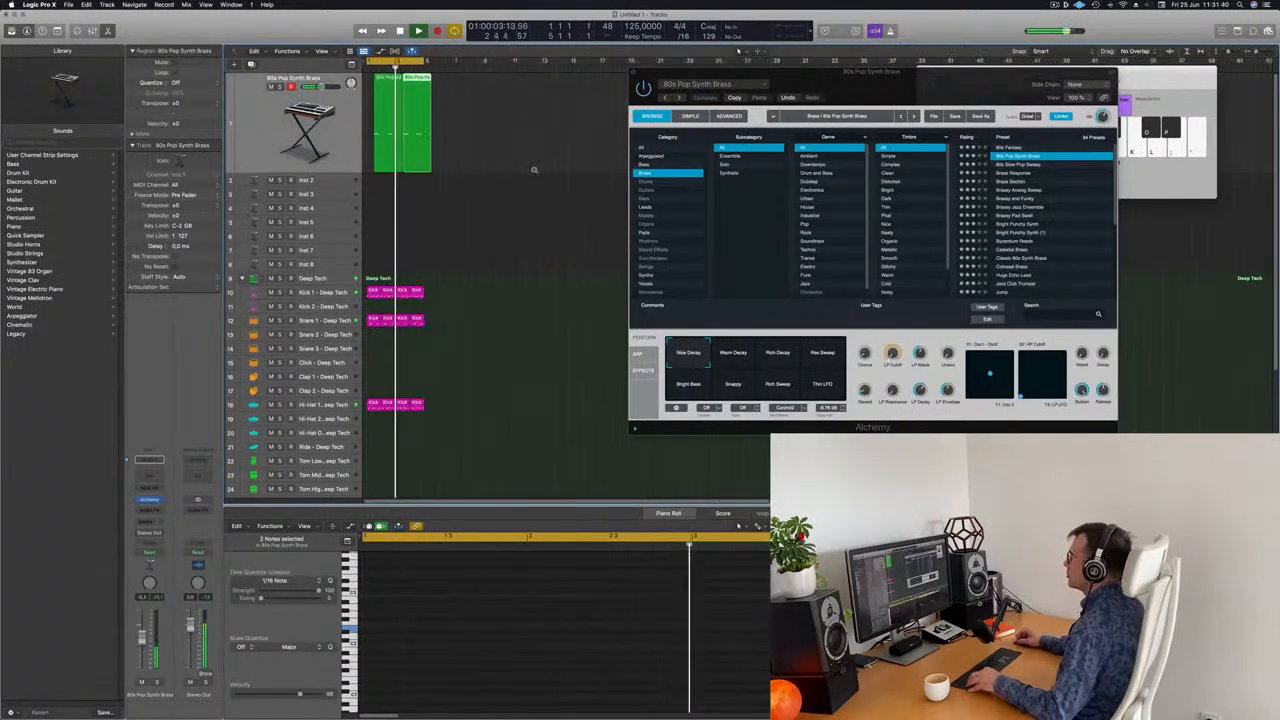
pyautogui.moveTo(820, 70); pyautogui.dragTo(898, 43)
pyautogui.click(498, 159)
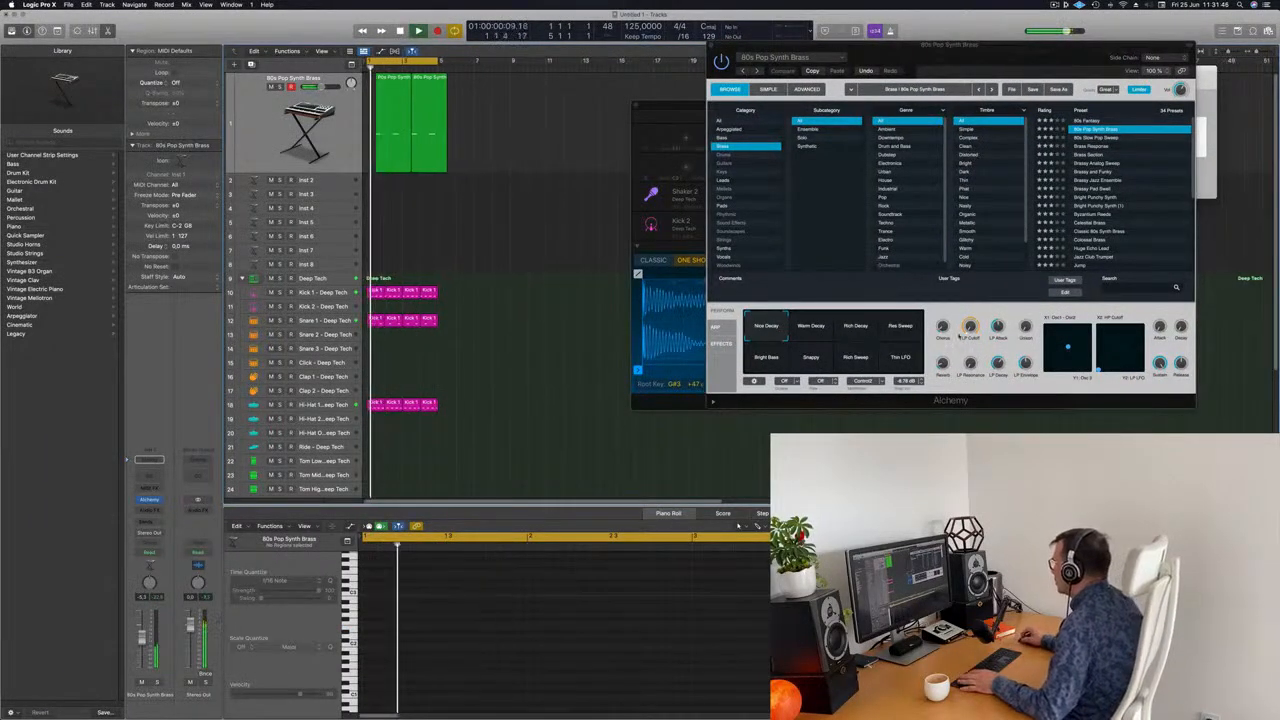
# Step: Switch the brass patch to its Warm Decay performance snapshot
pyautogui.click(810, 327)
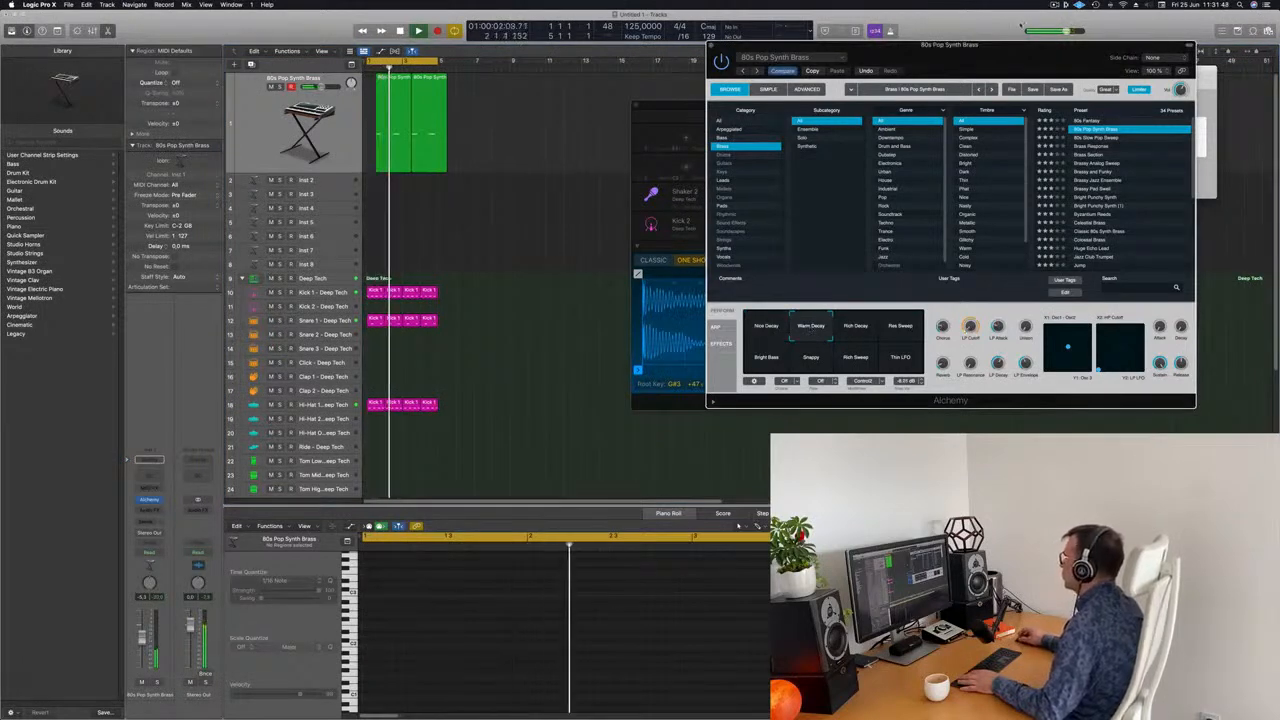
pyautogui.moveTo(1020, 44); pyautogui.dragTo(739, 48)
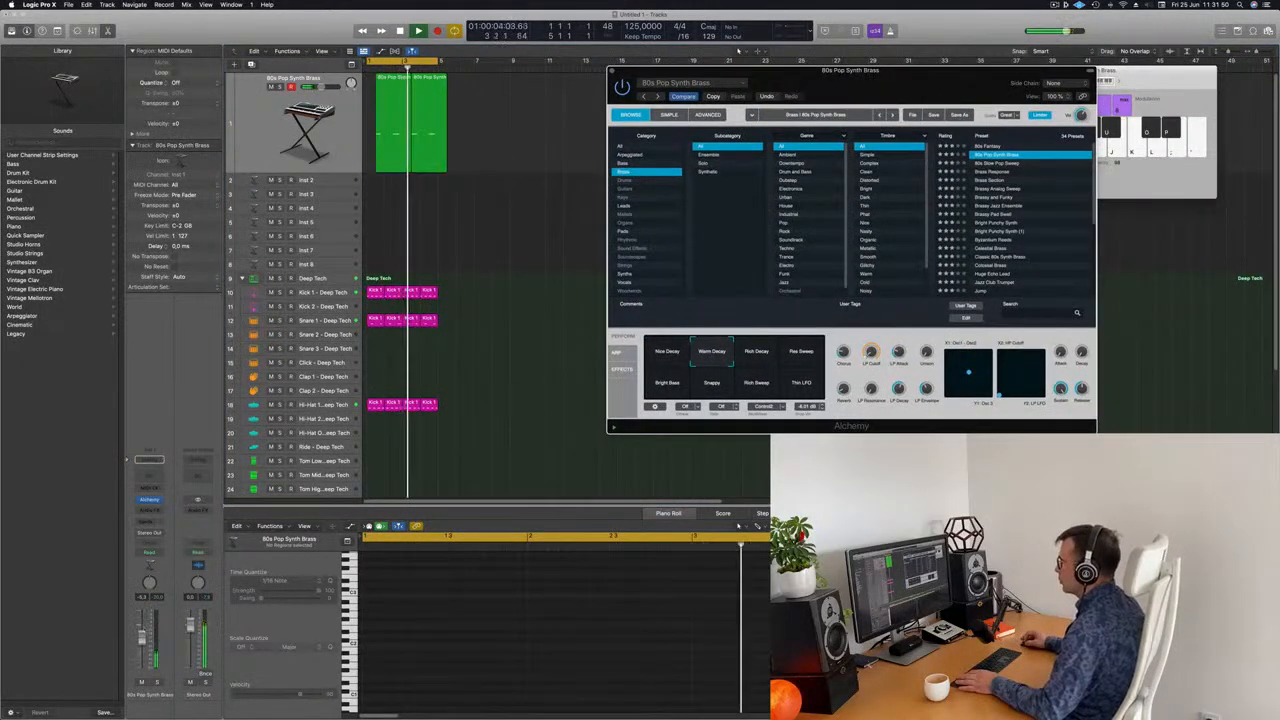
pyautogui.click(738, 48)
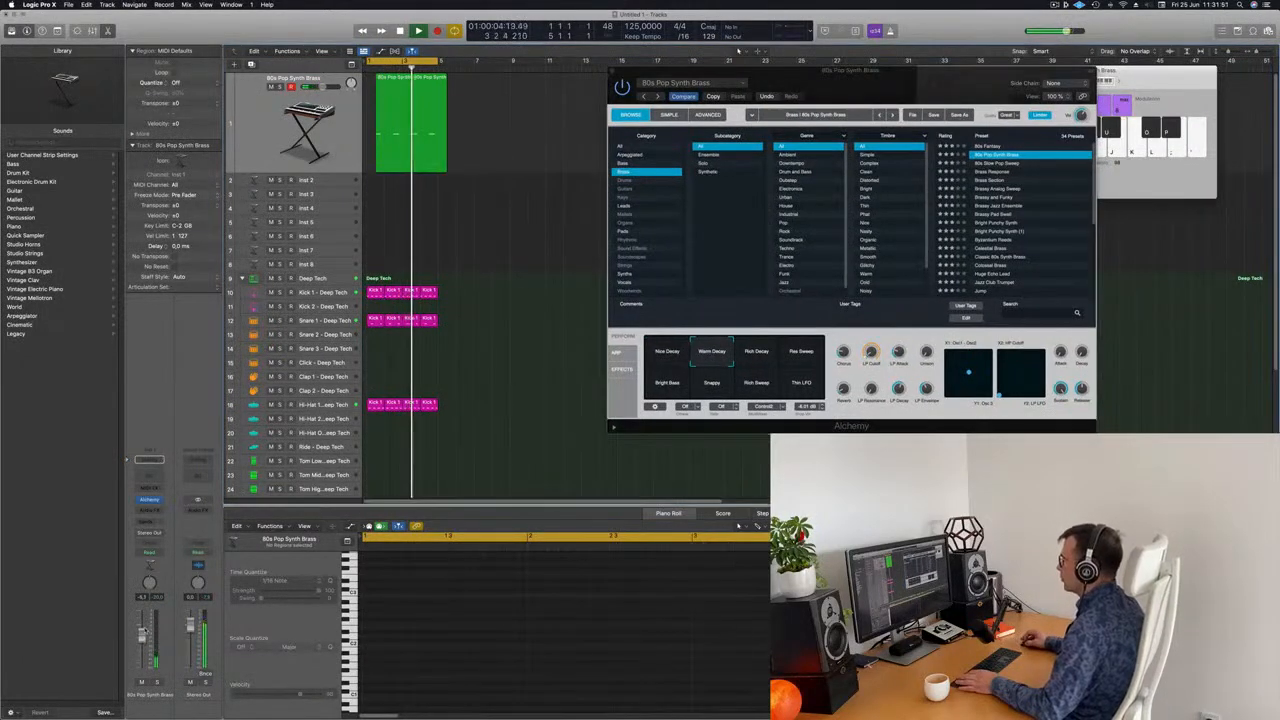
# Step: Add a delay bus send to the 80s Pop Synth Brass track and raise the send level
pyautogui.click(148, 521)
pyautogui.moveTo(145, 535)
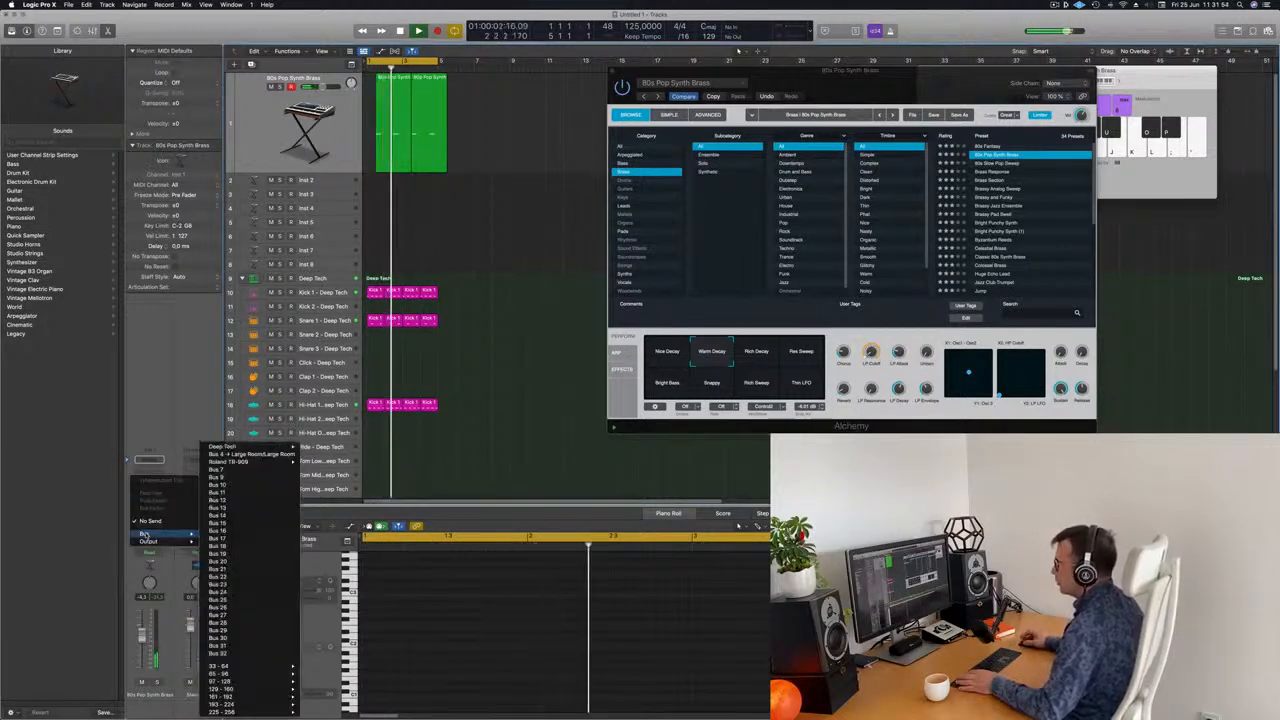
pyautogui.click(243, 499)
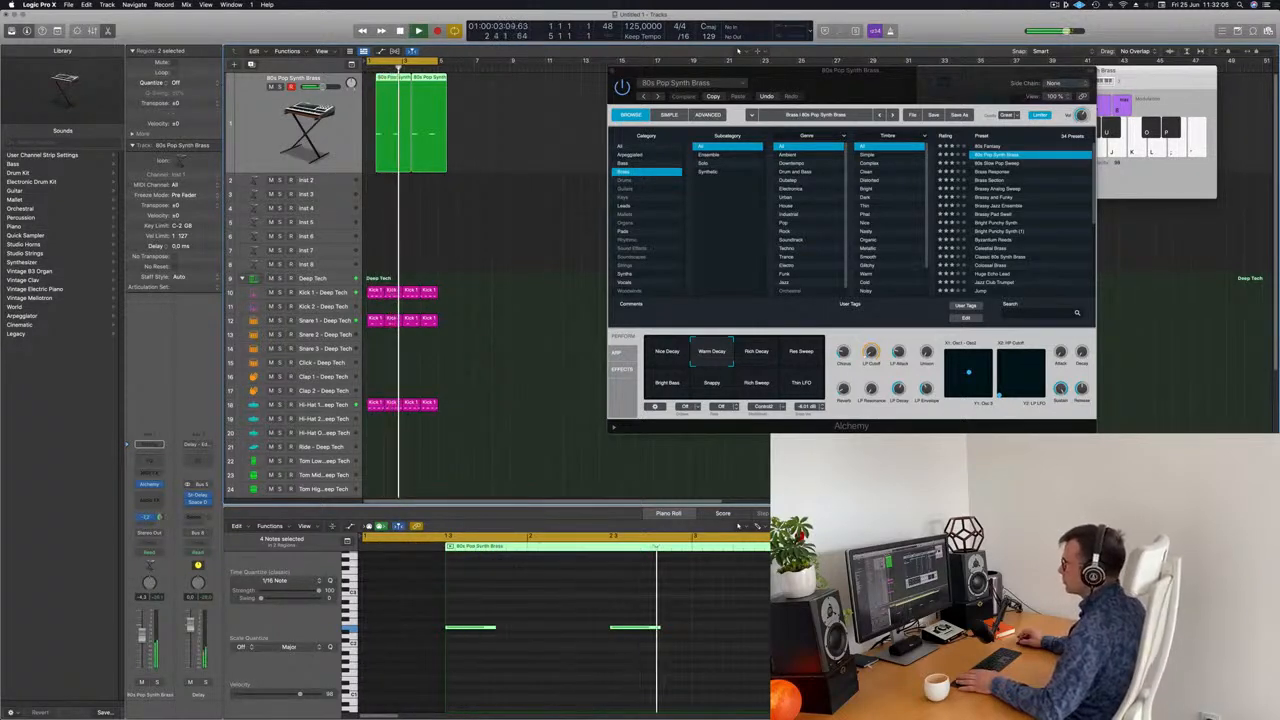
pyautogui.moveTo(779, 88); pyautogui.dragTo(1001, 105)
pyautogui.click(547, 93)
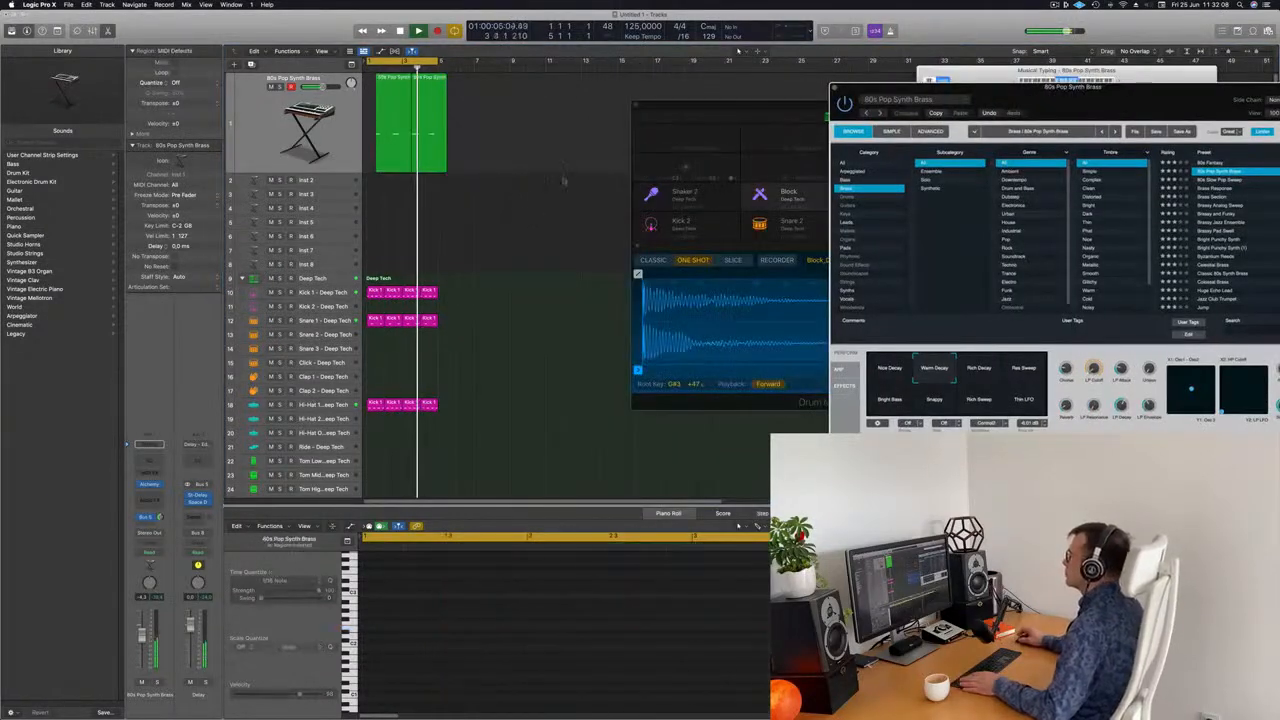
# Step: Duplicate the 80s Pop Synth Brass track, copy its first region onto the new track at bar 1 and play it
pyautogui.click(260, 140)
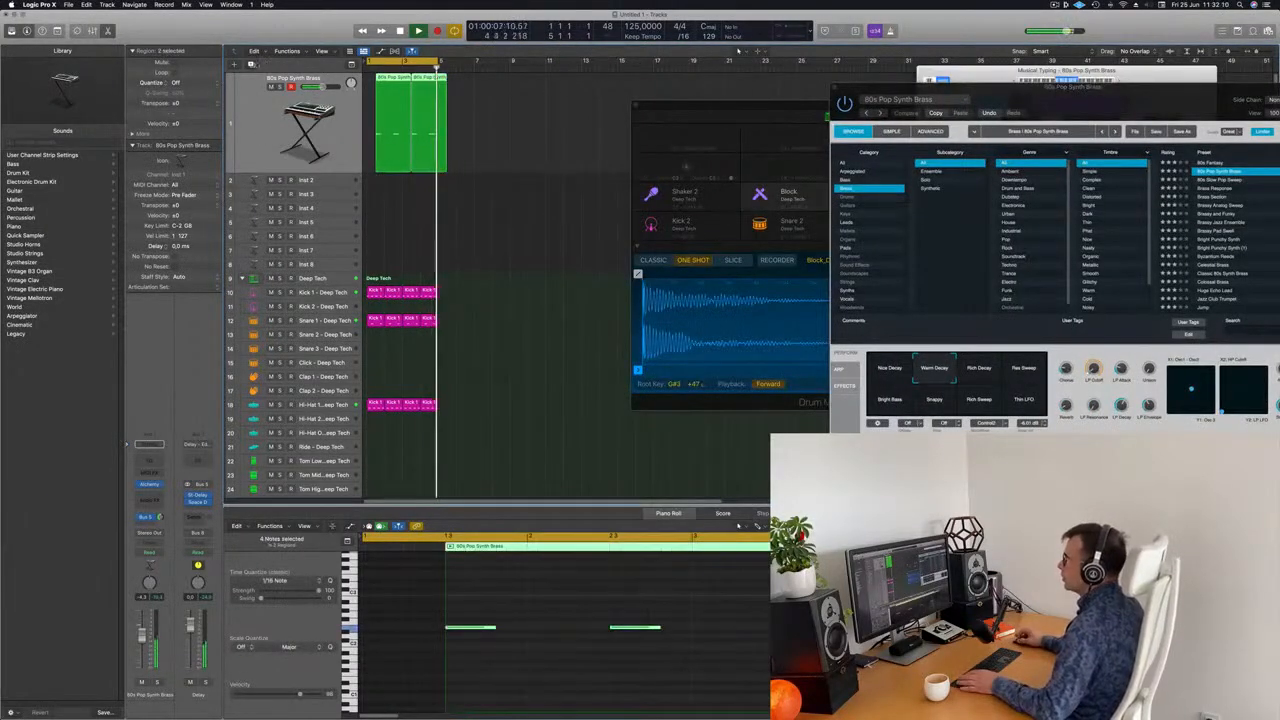
pyautogui.press('super+d')
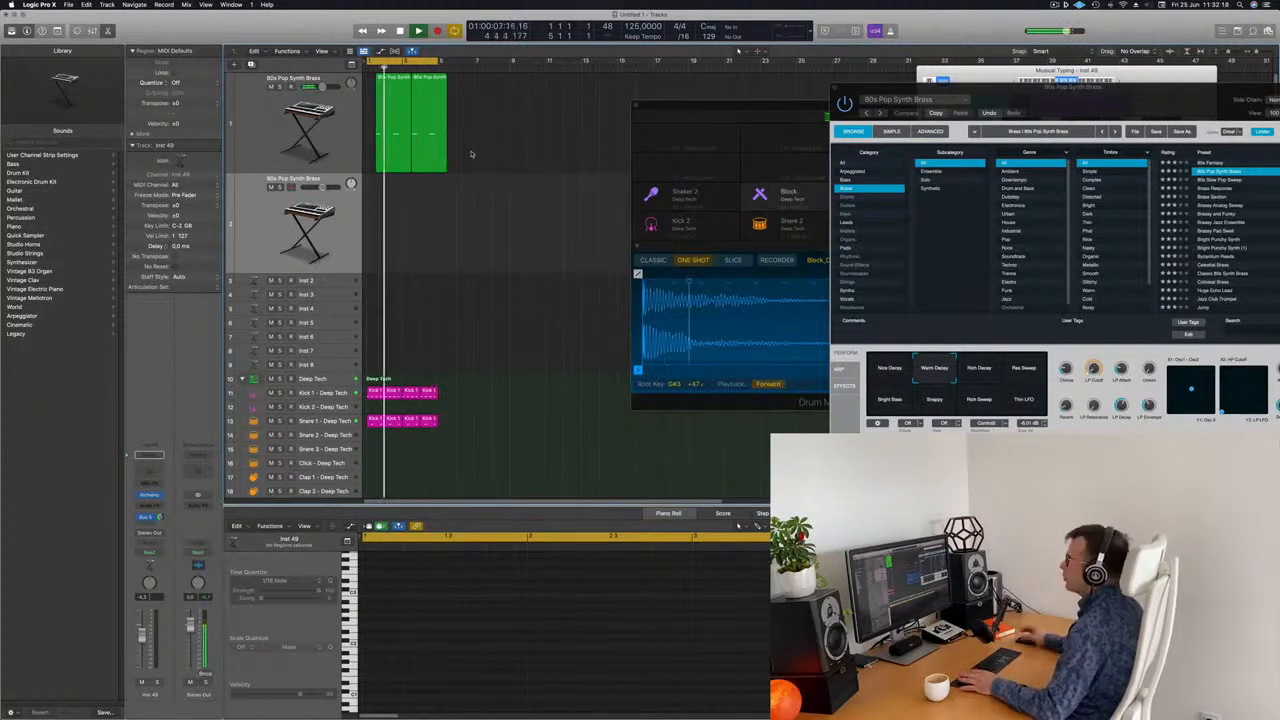
pyautogui.click(393, 148)
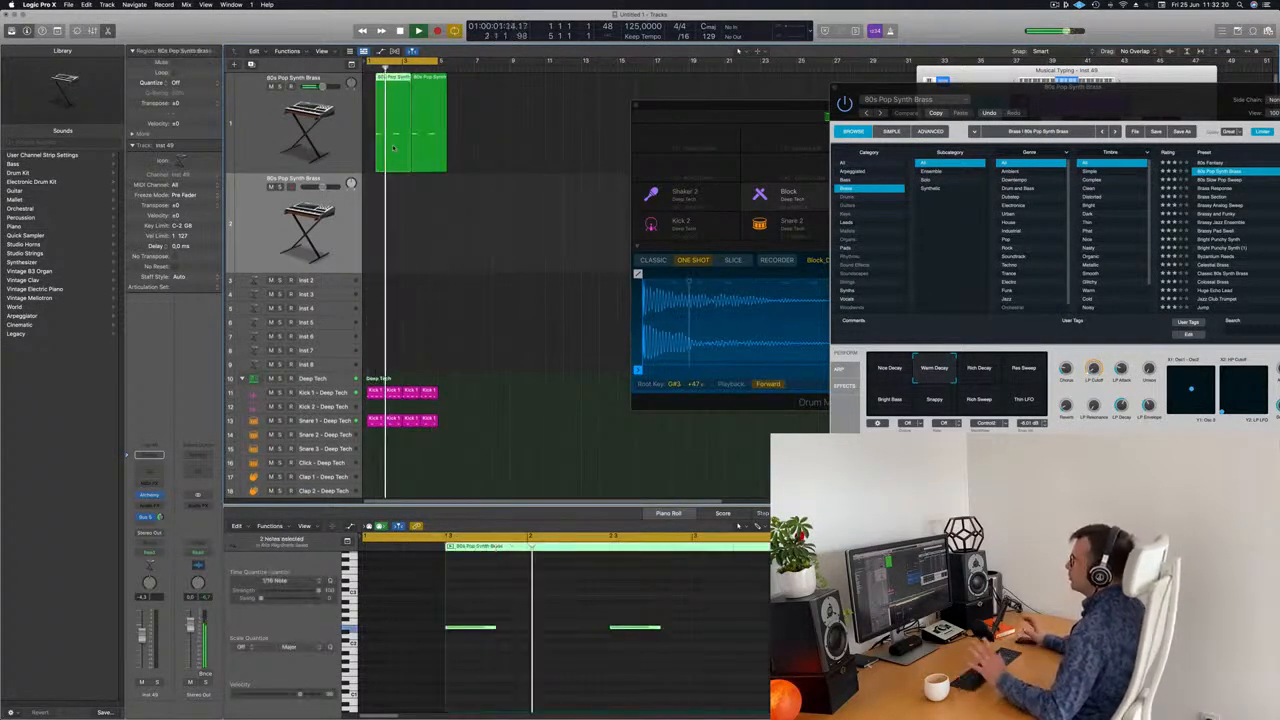
pyautogui.moveTo(393, 148); pyautogui.dragTo(385, 208)
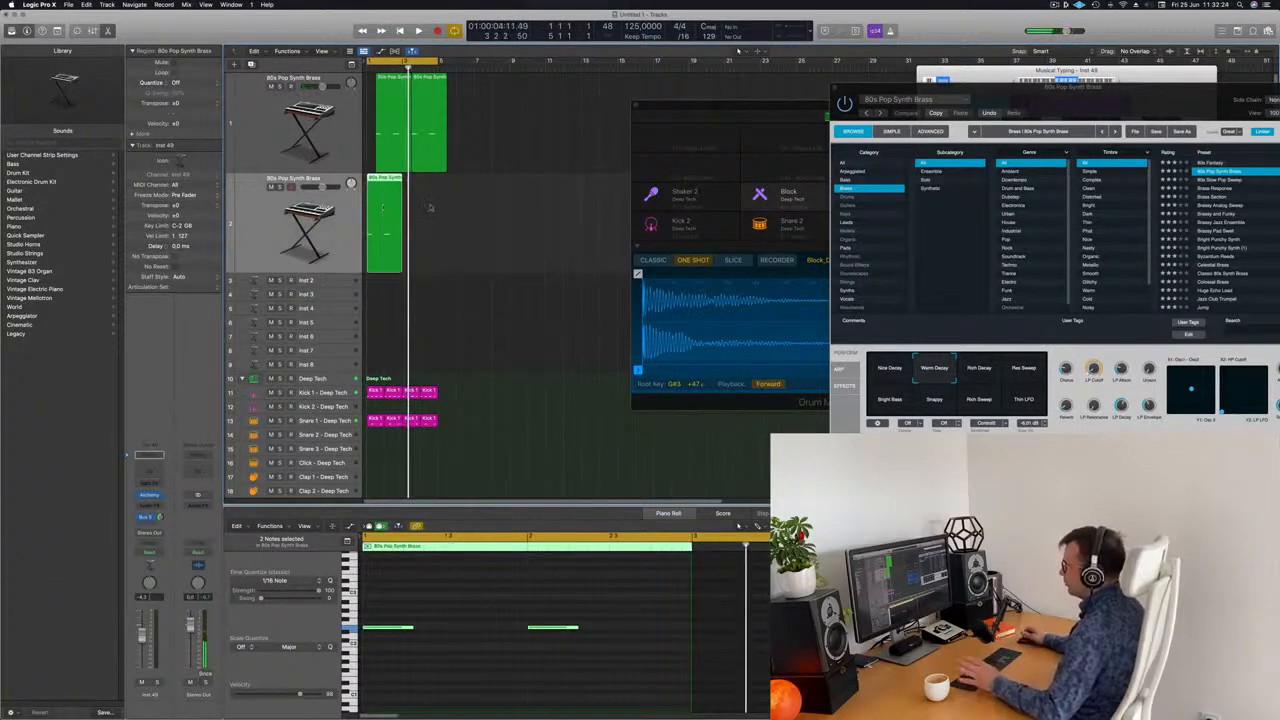
pyautogui.press('Return')
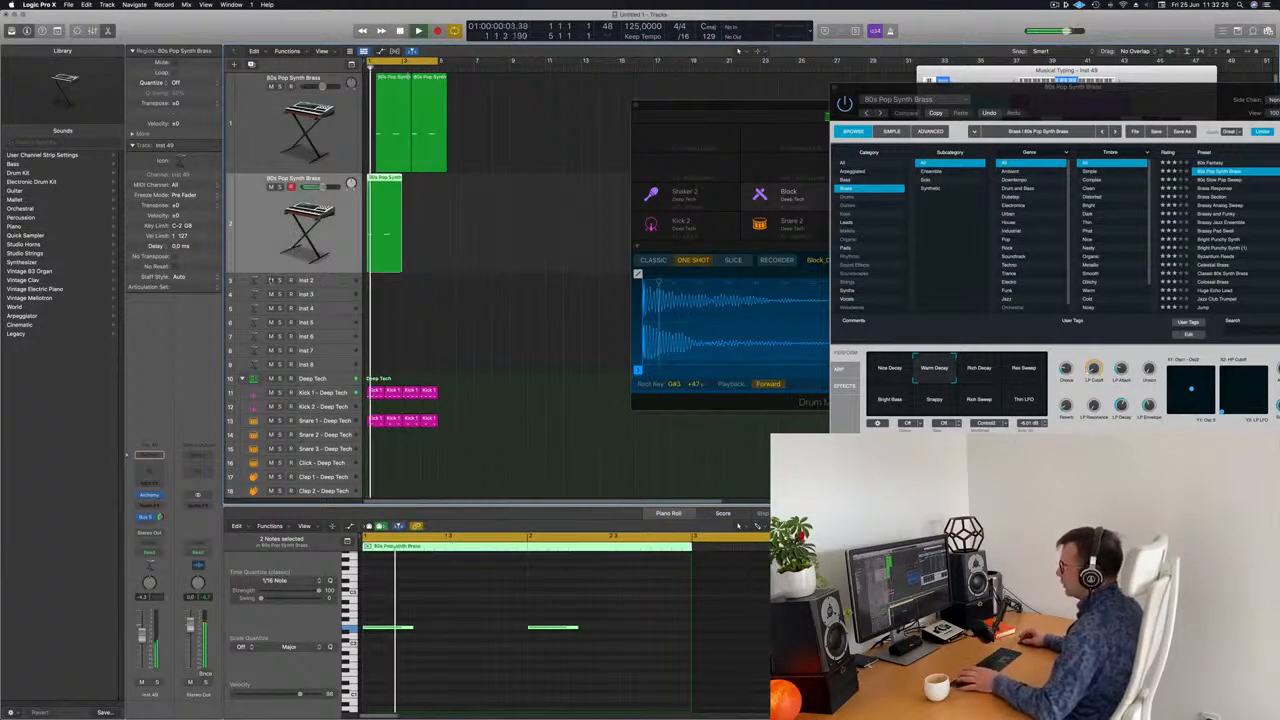
# Step: Open Alchemy on the duplicated brass track and load the Alpha Pad preset from the Strings category
pyautogui.click(148, 495)
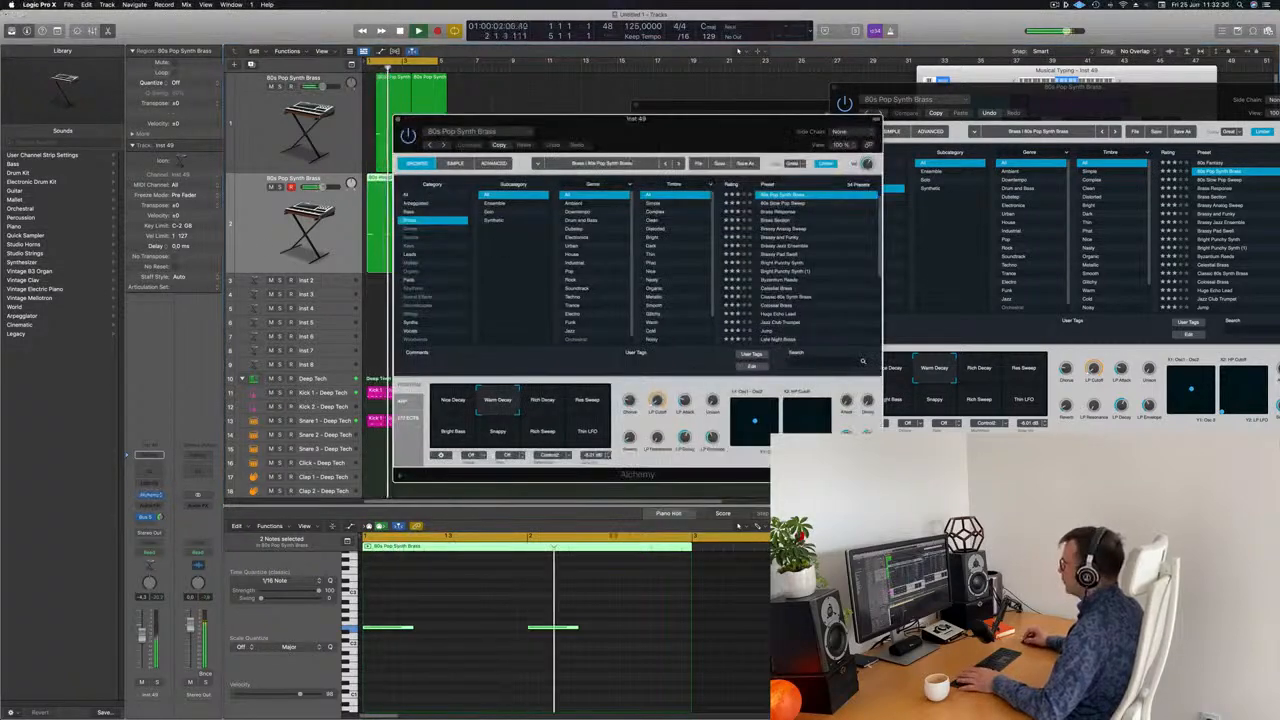
pyautogui.moveTo(656, 145); pyautogui.dragTo(628, 162)
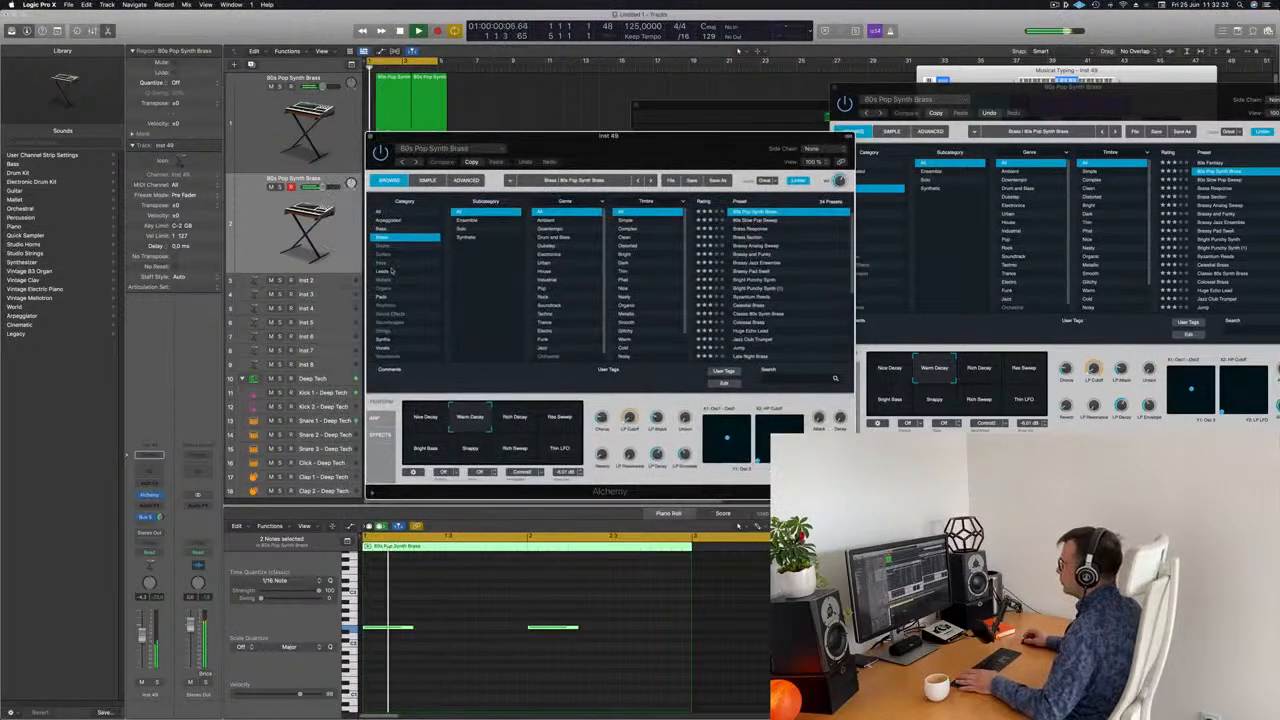
pyautogui.click(385, 331)
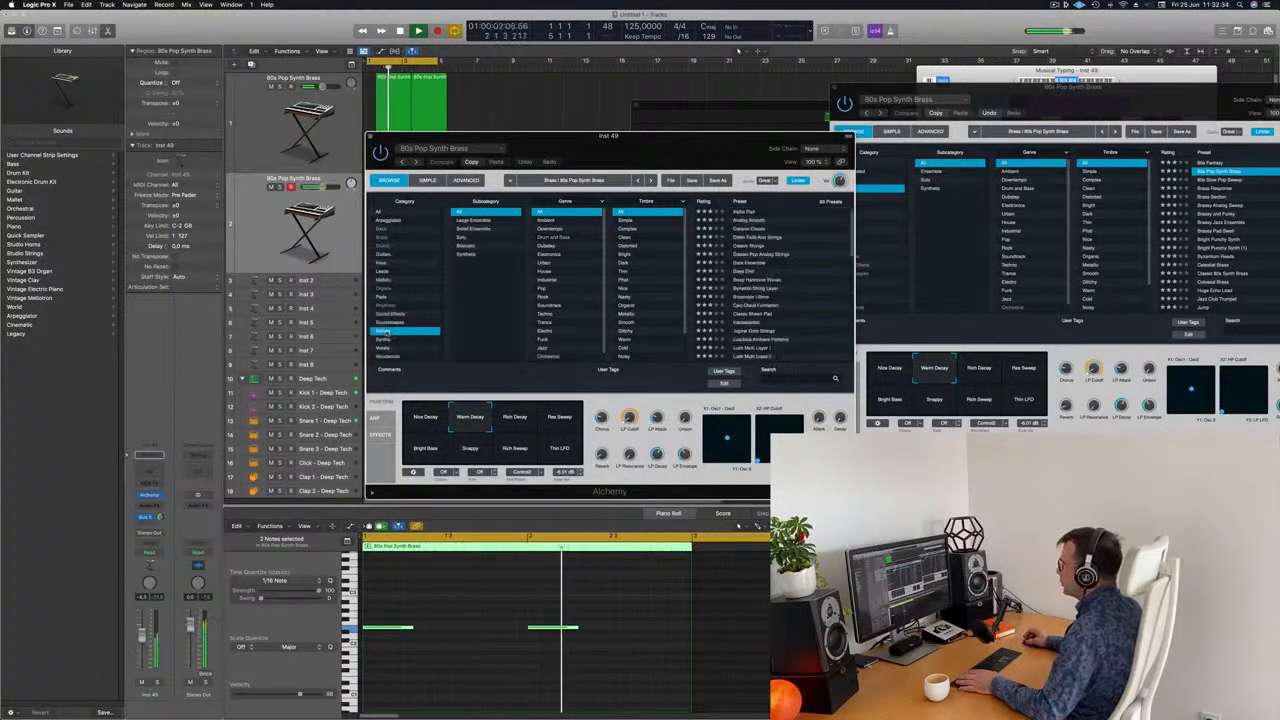
pyautogui.moveTo(729, 148); pyautogui.dragTo(730, 74)
pyautogui.click(737, 202)
pyautogui.click(737, 50)
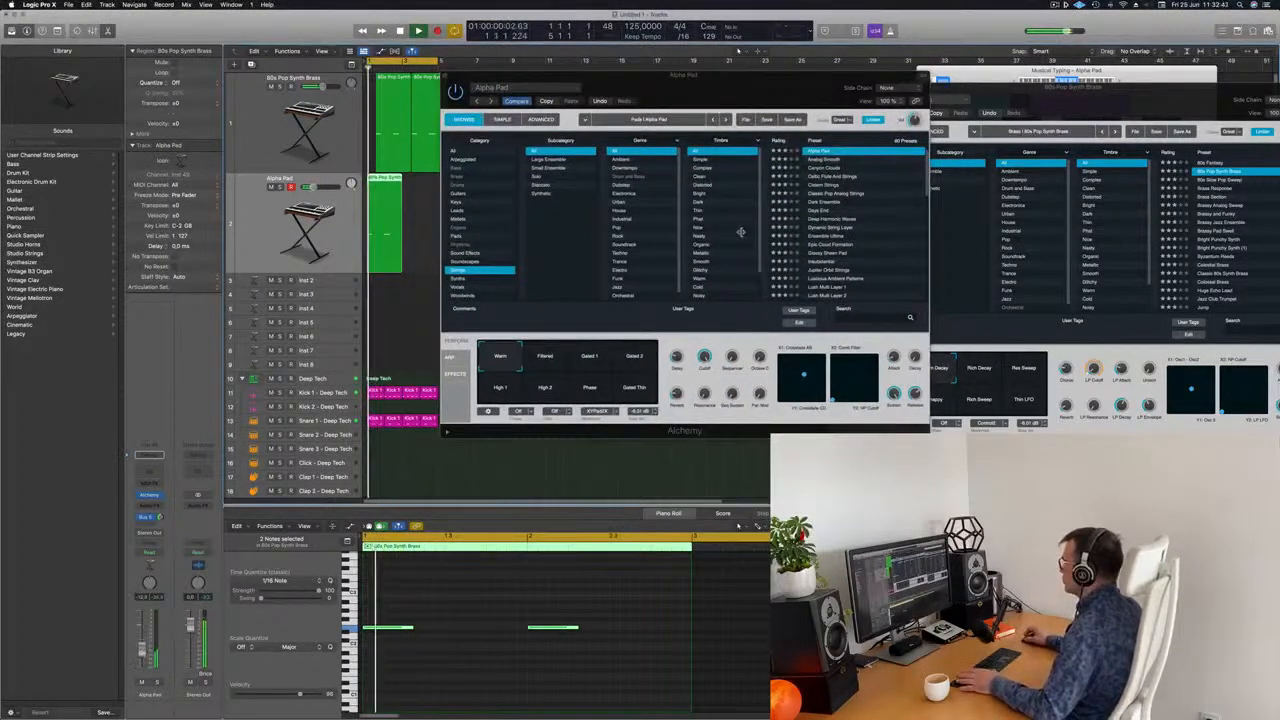
# Step: Audition the Strings presets one after another from Analog Smooth to Days End while the loop plays
pyautogui.click(862, 159)
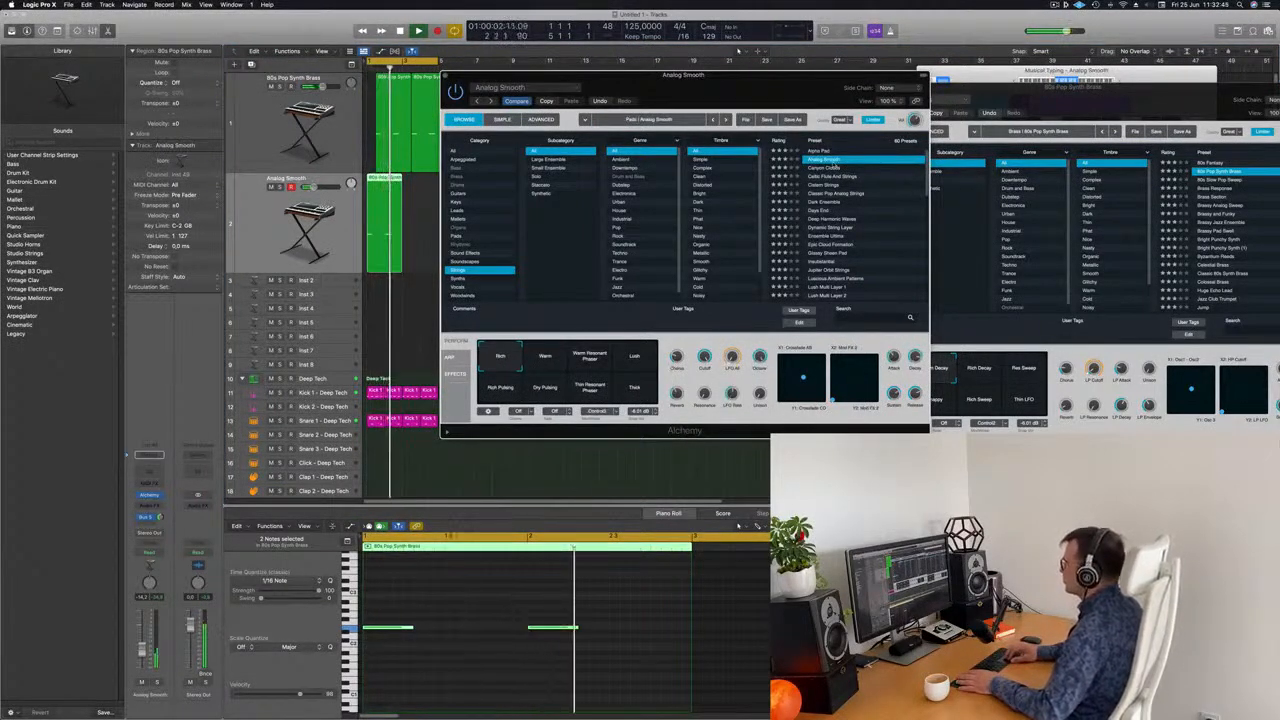
pyautogui.click(832, 168)
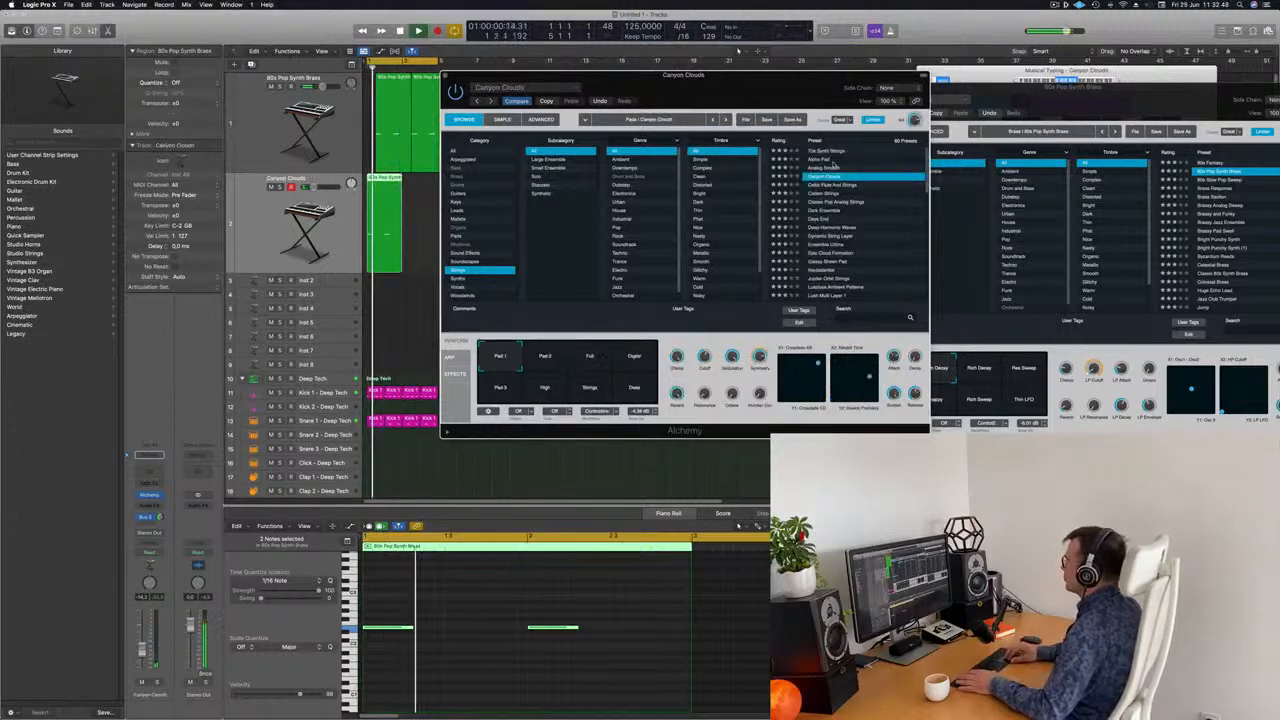
pyautogui.press('Down')
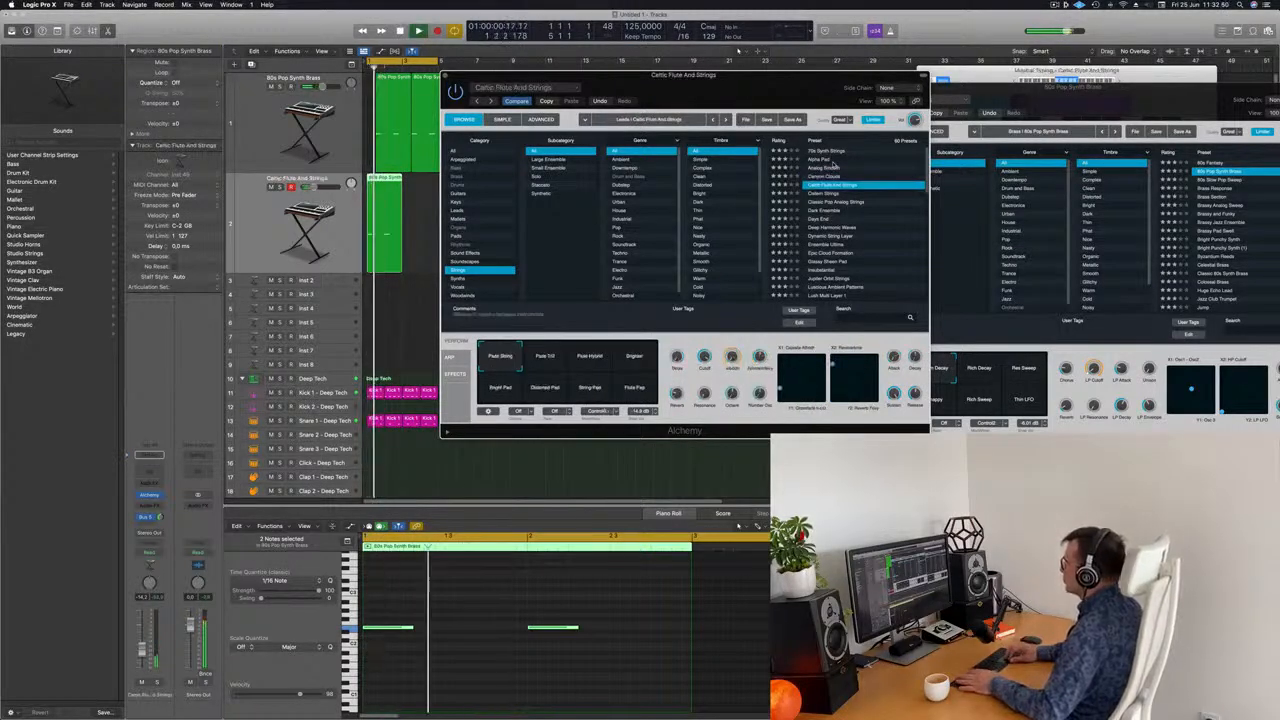
pyautogui.press('Down')
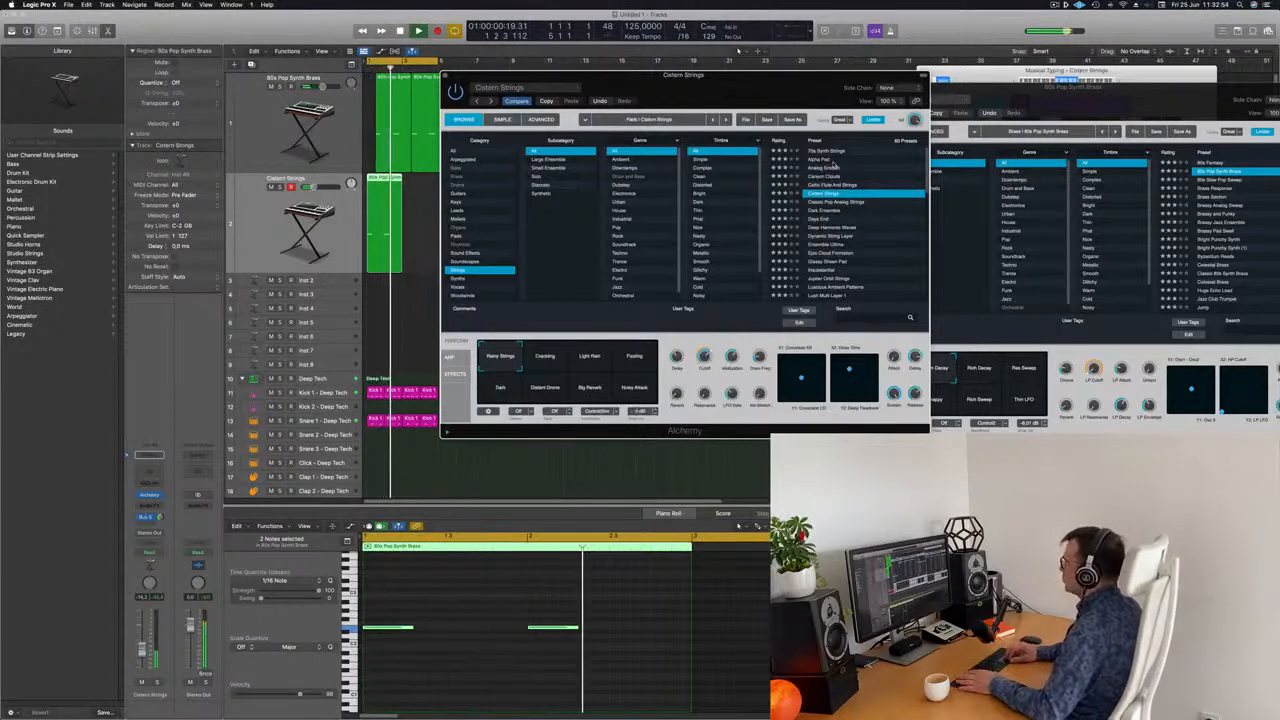
pyautogui.press('Down')
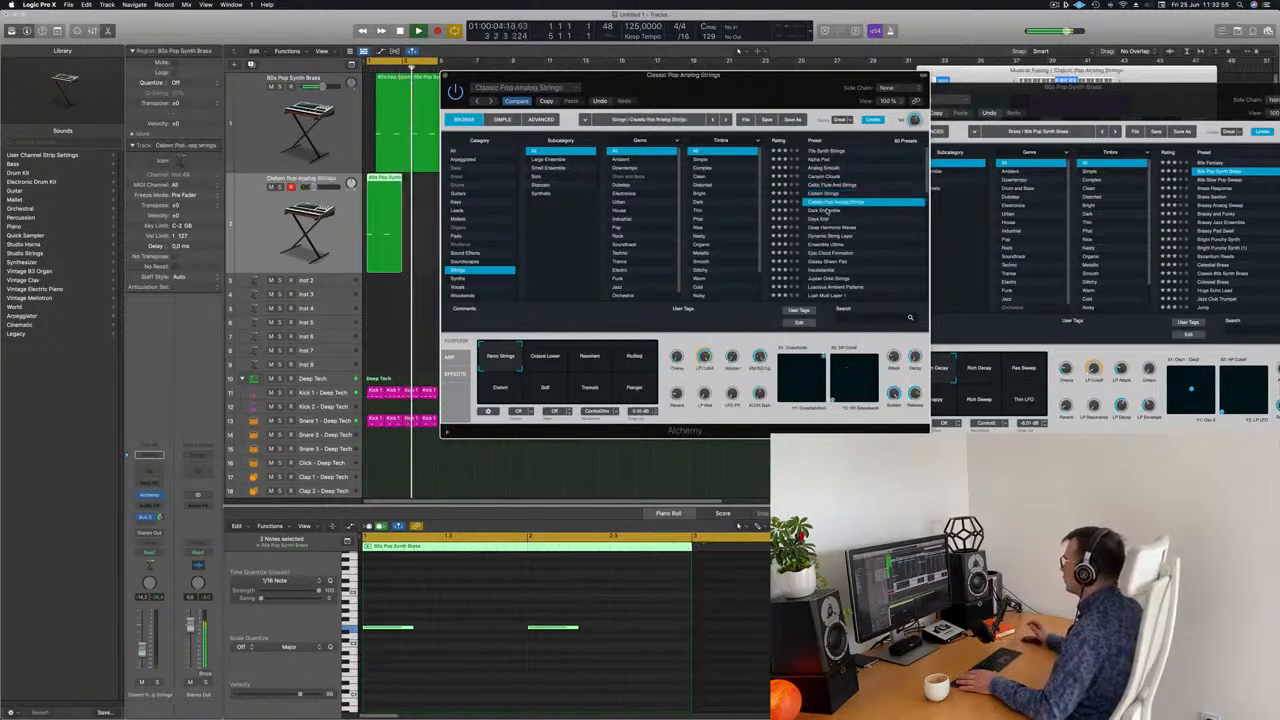
pyautogui.click(826, 210)
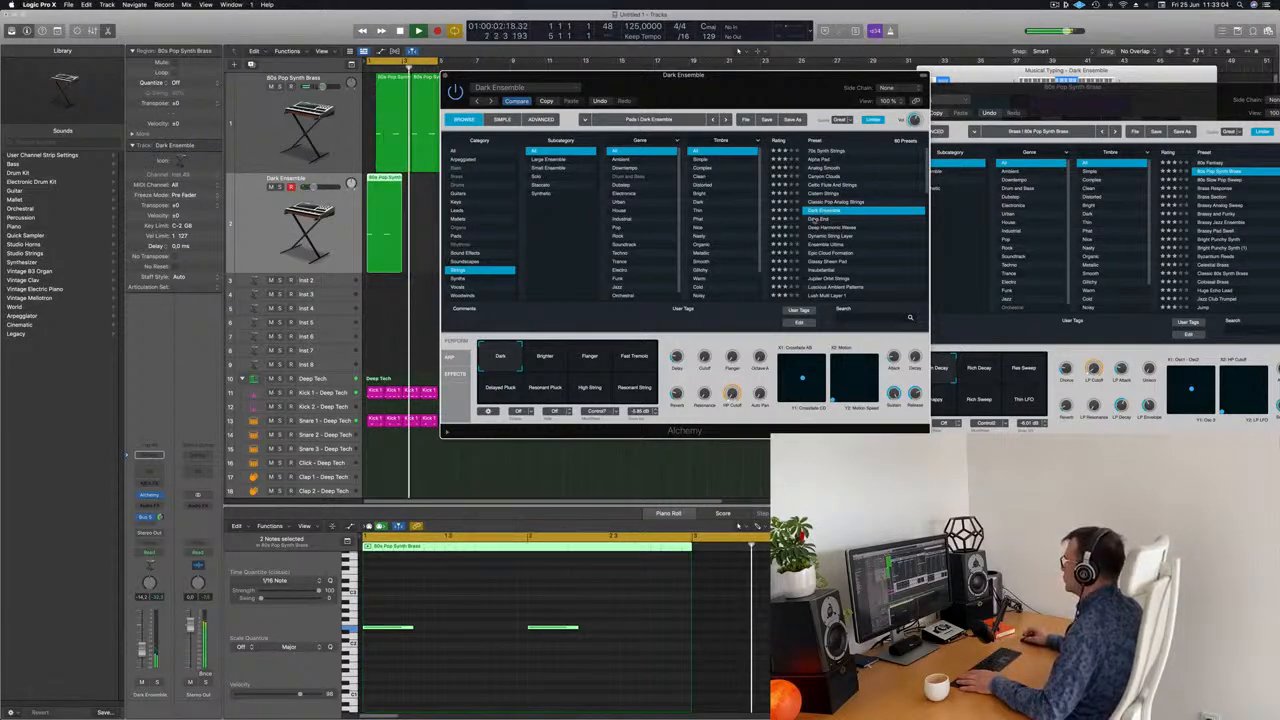
pyautogui.press('Down')
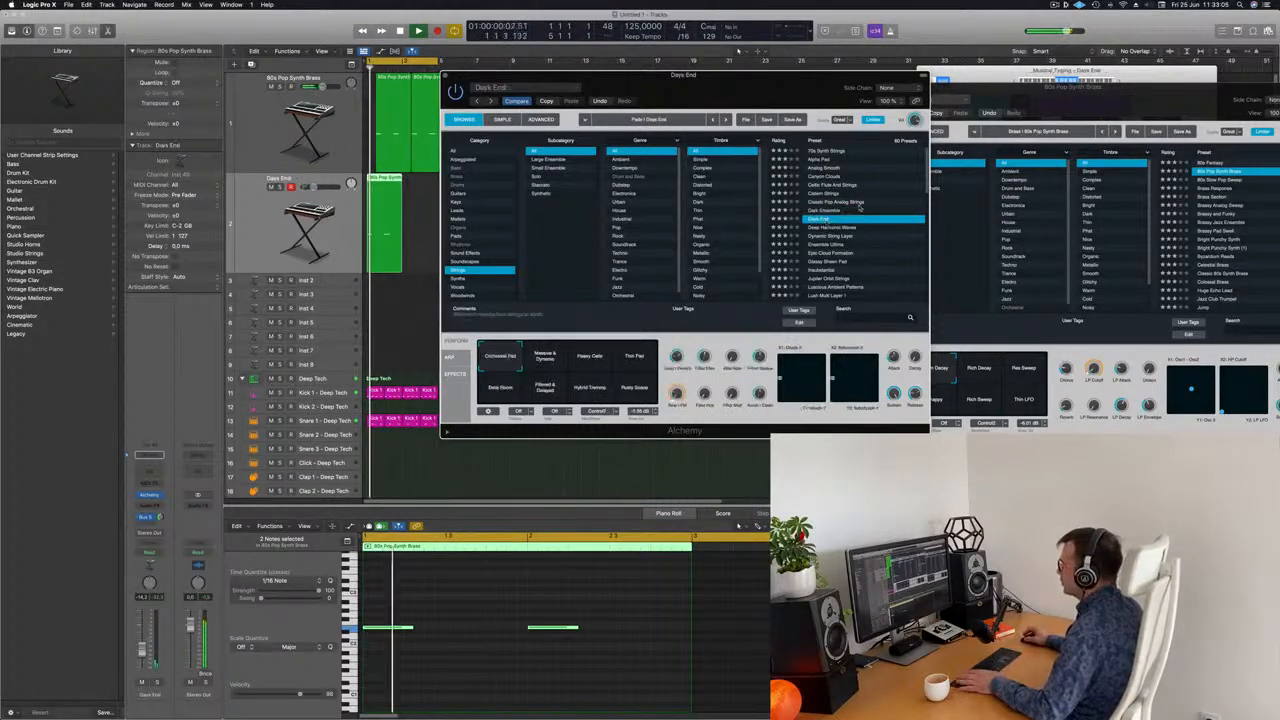
# Step: Audition Mellotron Violins and Massiveness, and load the Pizzicato Sticks preset on the second track
pyautogui.scroll(-5, 856, 208)
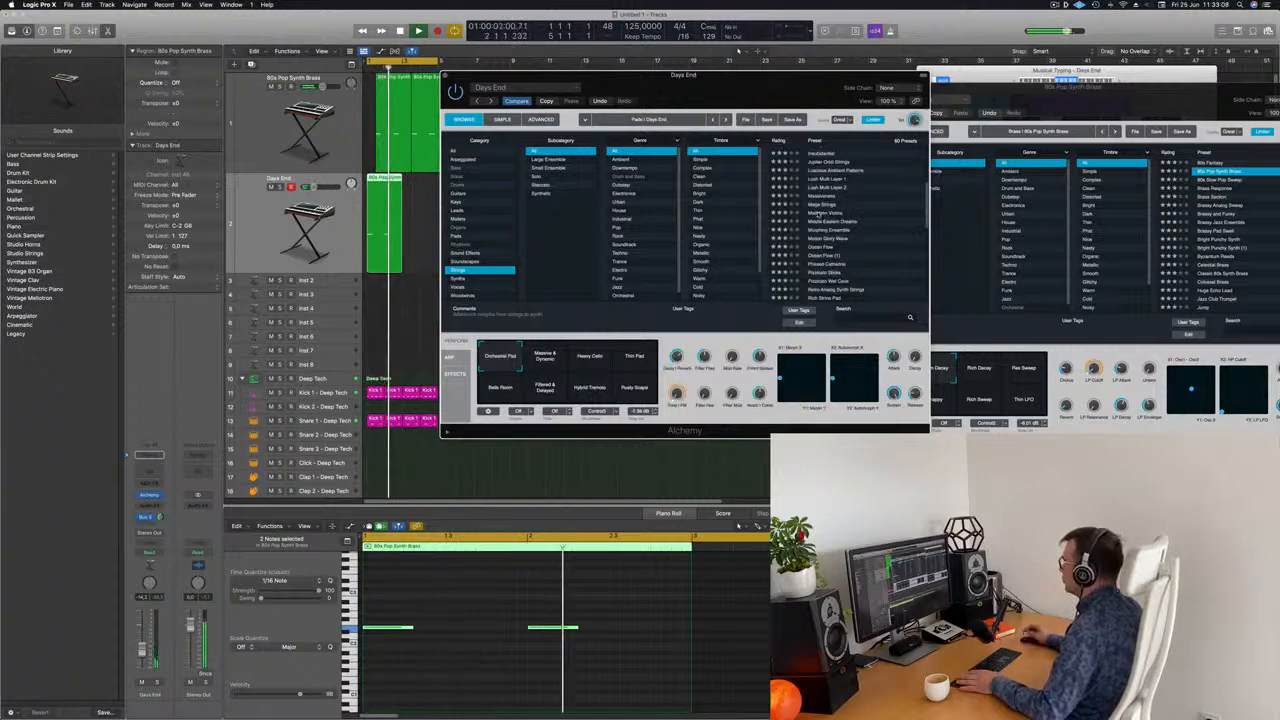
pyautogui.click(820, 213)
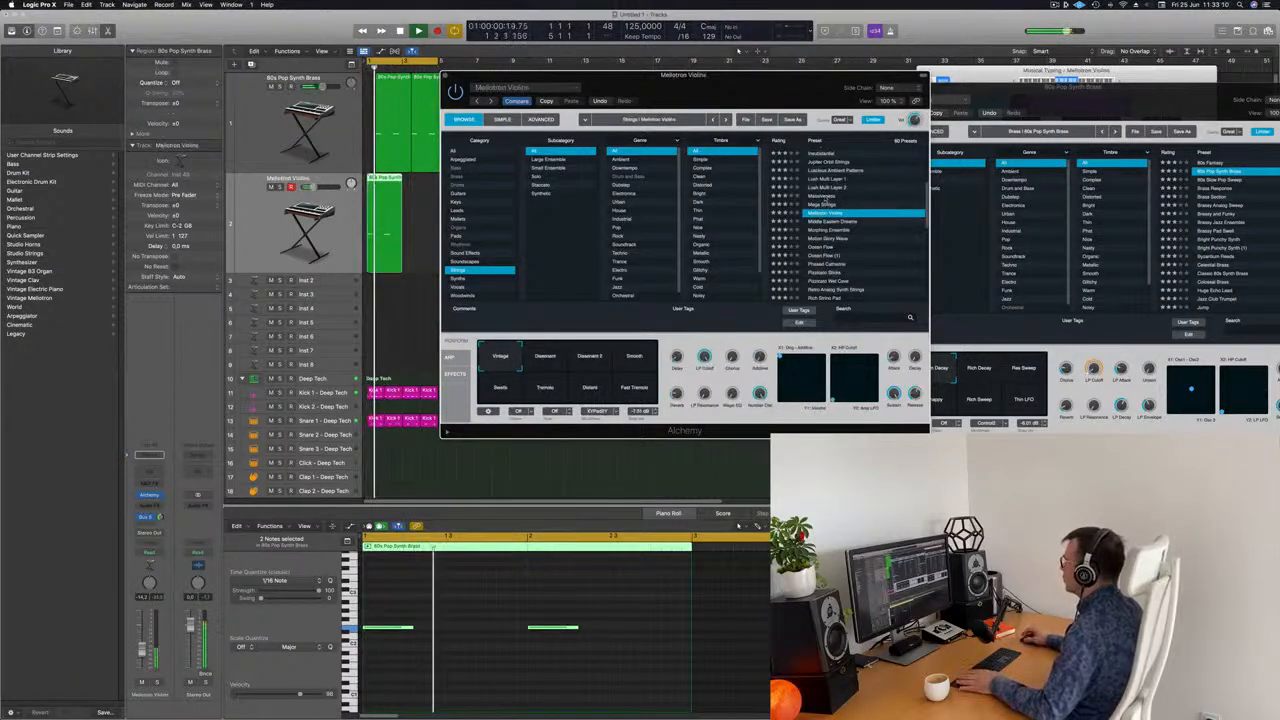
pyautogui.click(821, 197)
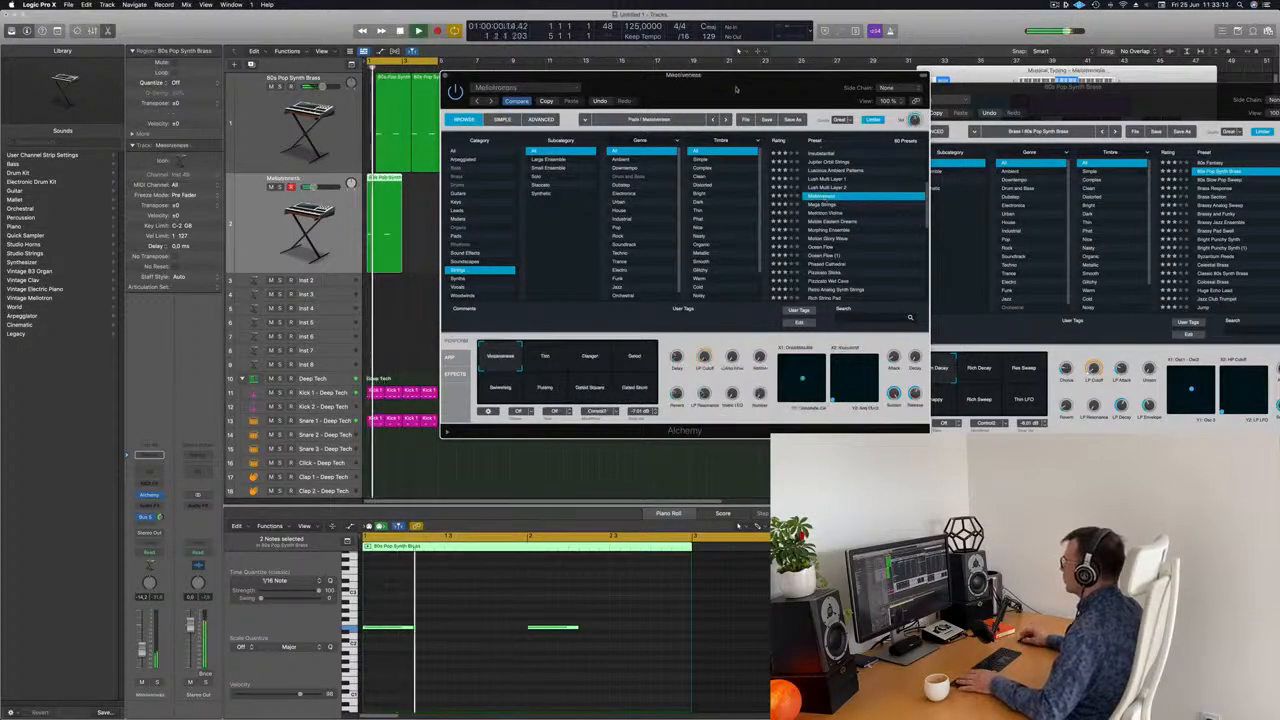
pyautogui.moveTo(736, 89); pyautogui.dragTo(851, 80)
pyautogui.scroll(-2, 975, 231)
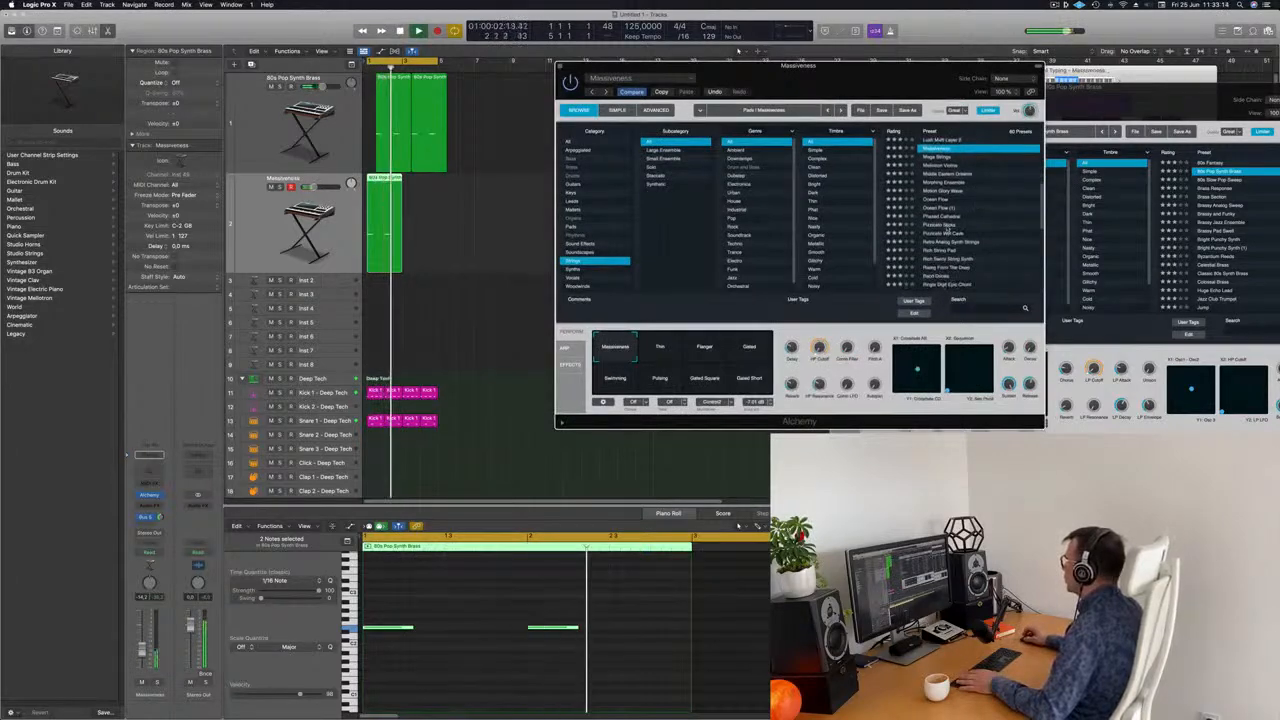
pyautogui.click(946, 228)
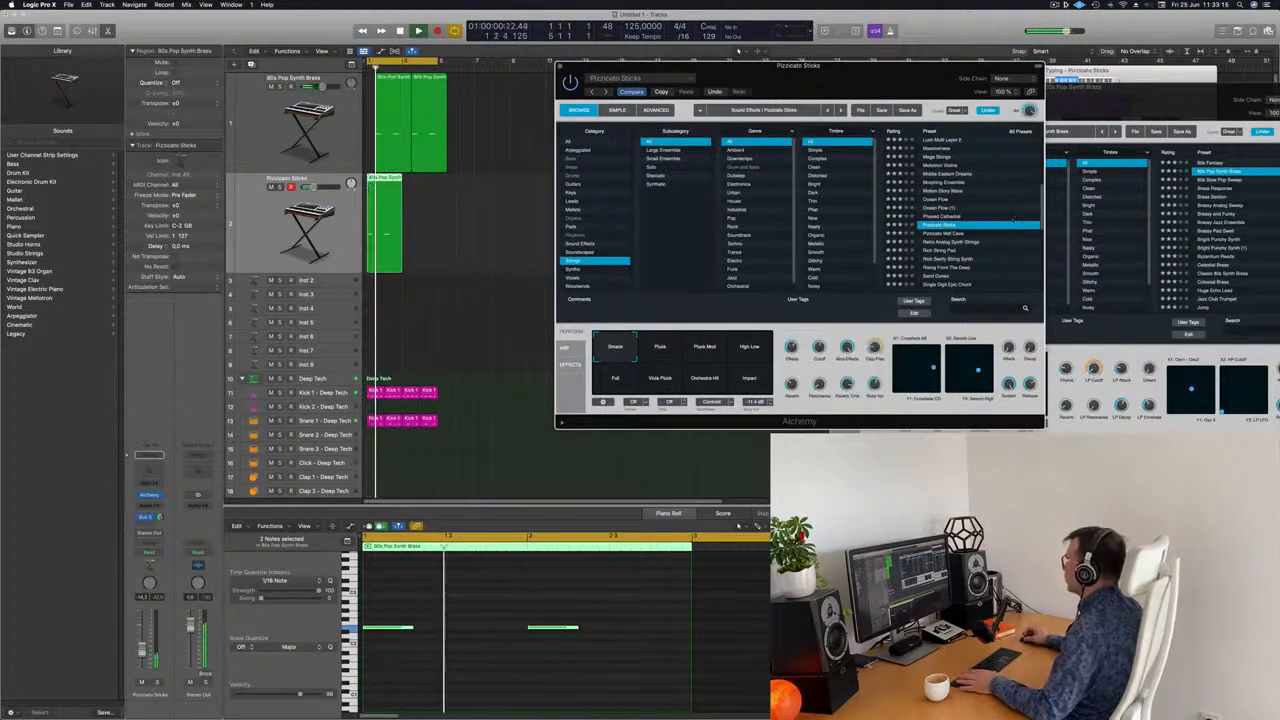
pyautogui.moveTo(879, 91); pyautogui.dragTo(900, 88)
# Step: Shorten both notes in the Pizzicato Sticks region and add a copy shortly after each one
pyautogui.click(424, 644)
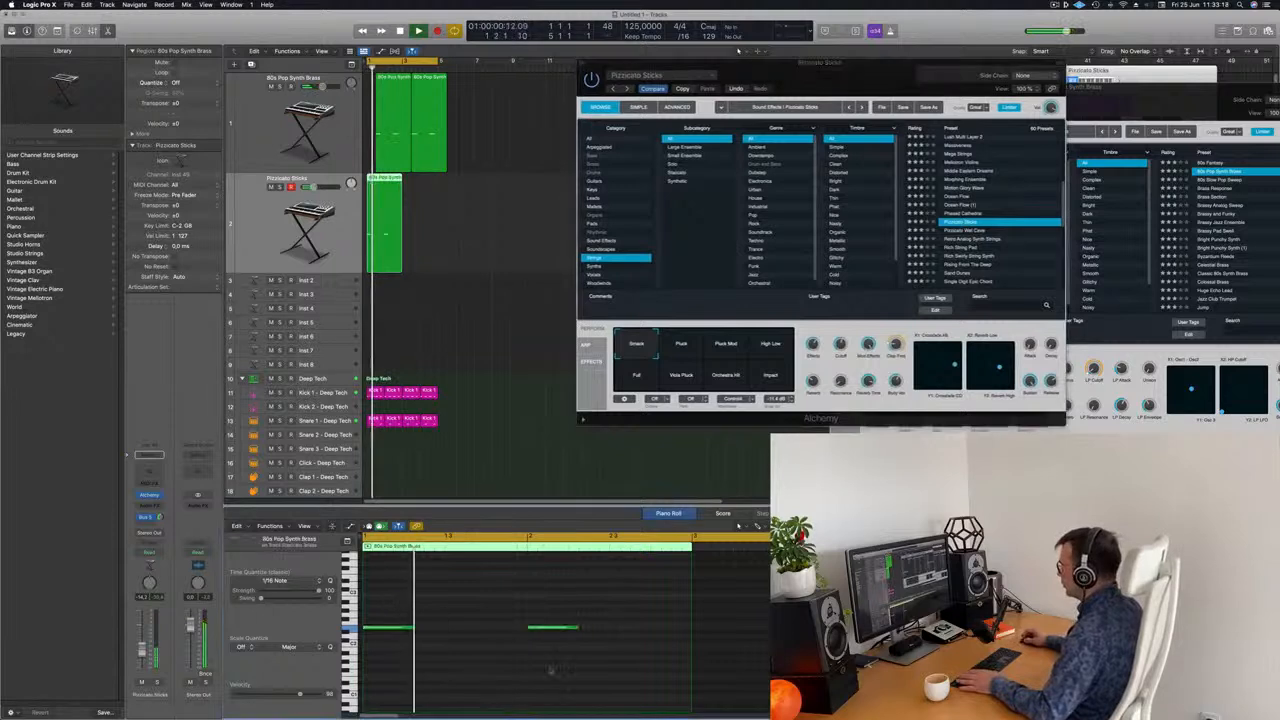
pyautogui.moveTo(563, 632)
pyautogui.mouseDown()
pyautogui.moveTo(548, 633)
pyautogui.moveTo(573, 643)
pyautogui.mouseUp()
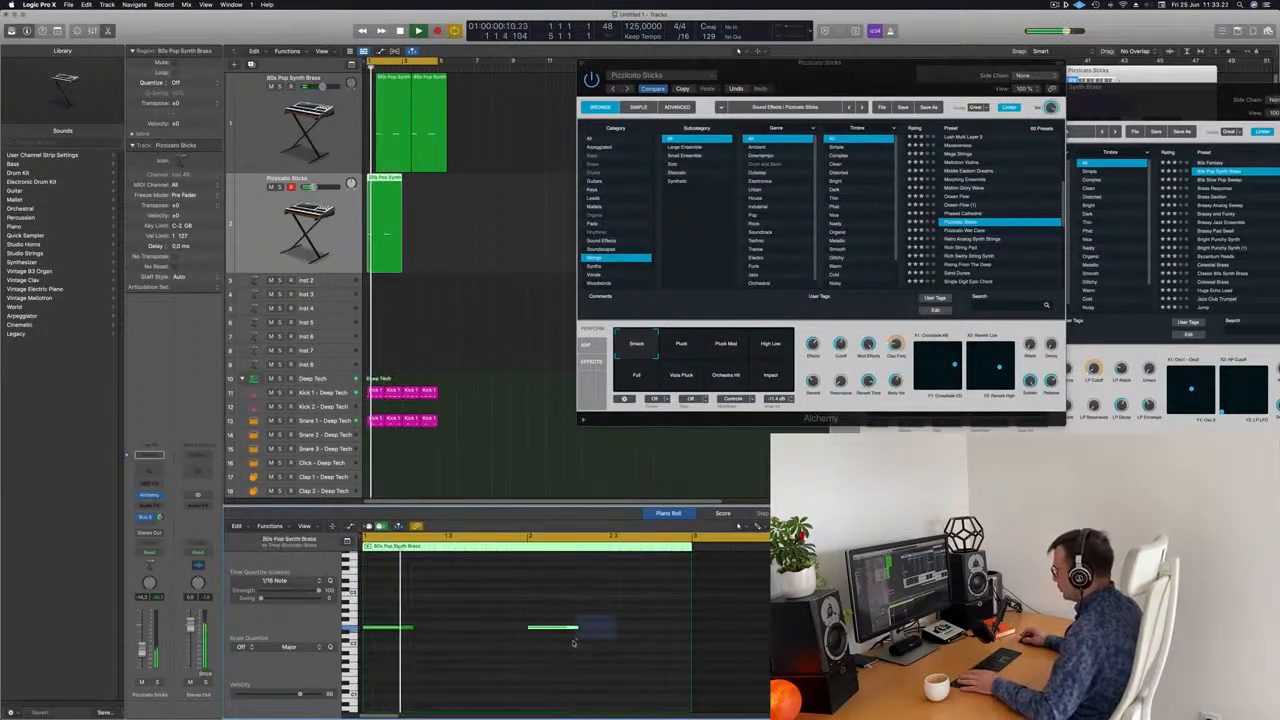
pyautogui.moveTo(388, 614); pyautogui.dragTo(385, 640)
pyautogui.moveTo(573, 630)
pyautogui.mouseDown()
pyautogui.moveTo(540, 628)
pyautogui.moveTo(574, 634)
pyautogui.mouseUp()
pyautogui.press('super+z')
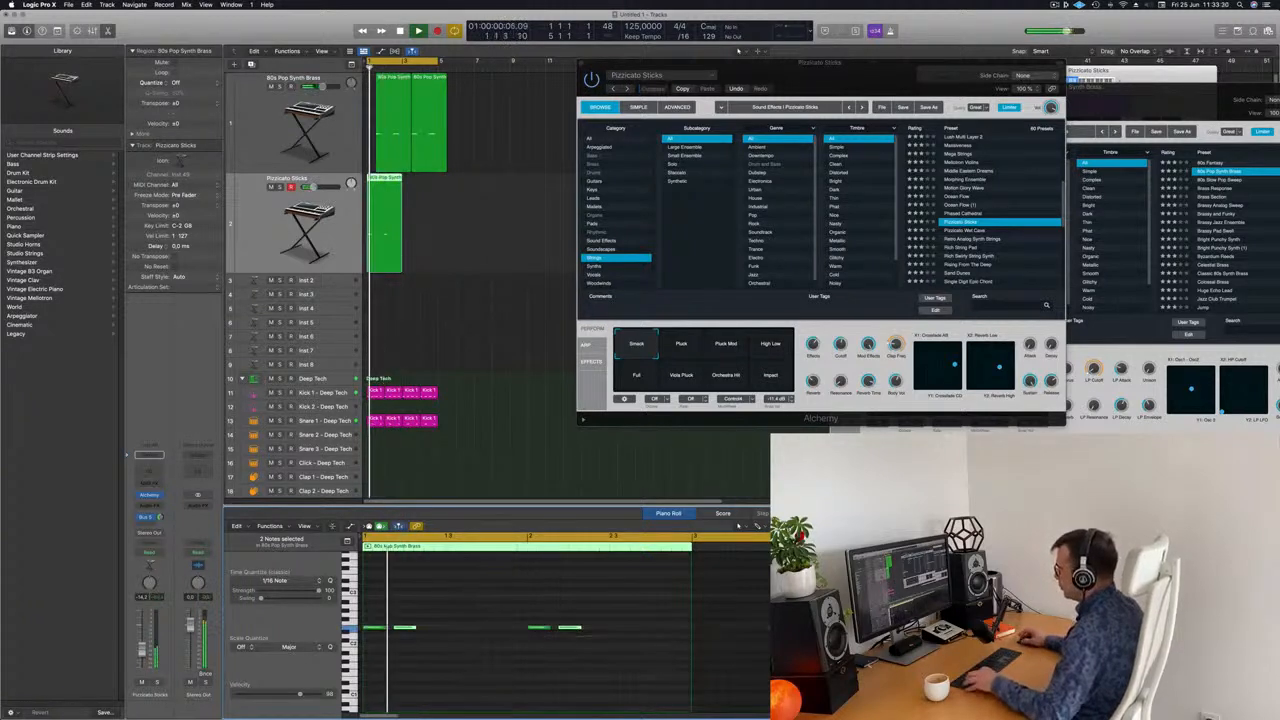
pyautogui.scroll(-3, 531, 612)
pyautogui.scroll(-1, 556, 458)
pyautogui.scroll(-2, 556, 458)
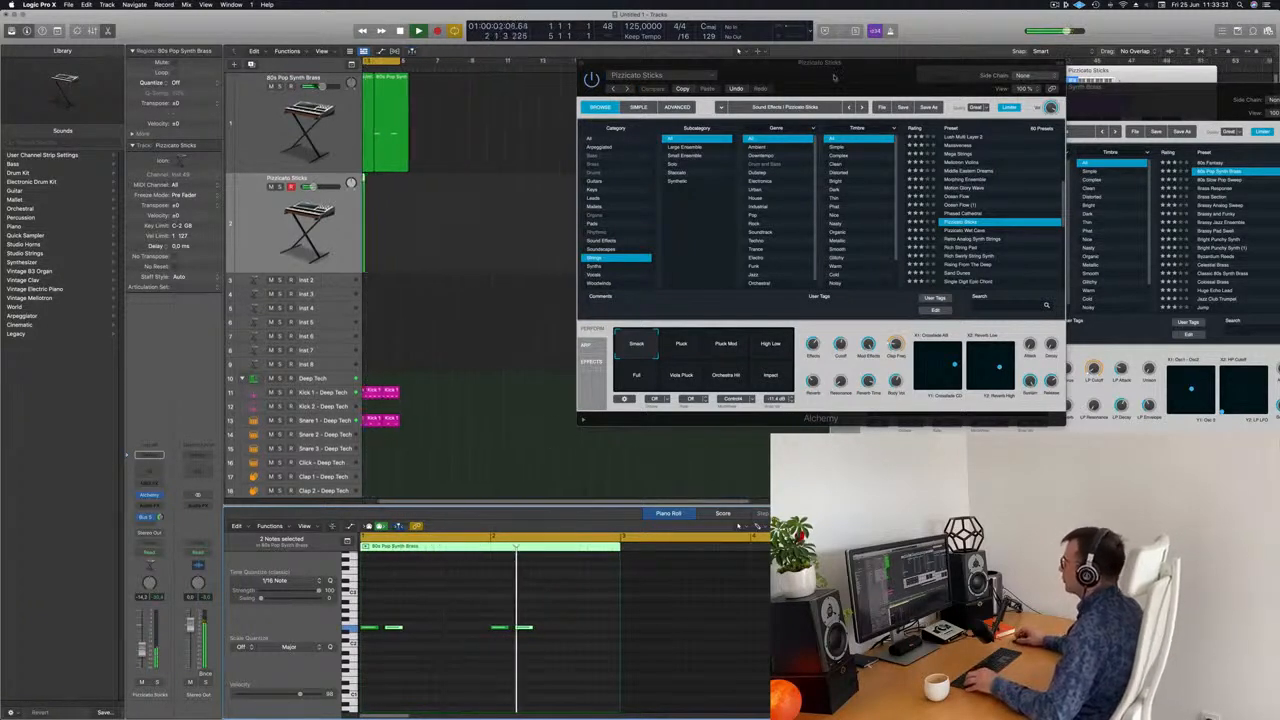
# Step: Repeat the two-bar Pizzicato Sticks region once directly behind itself to cover four bars
pyautogui.moveTo(896, 82); pyautogui.dragTo(1009, 112)
pyautogui.scroll(2, 518, 228)
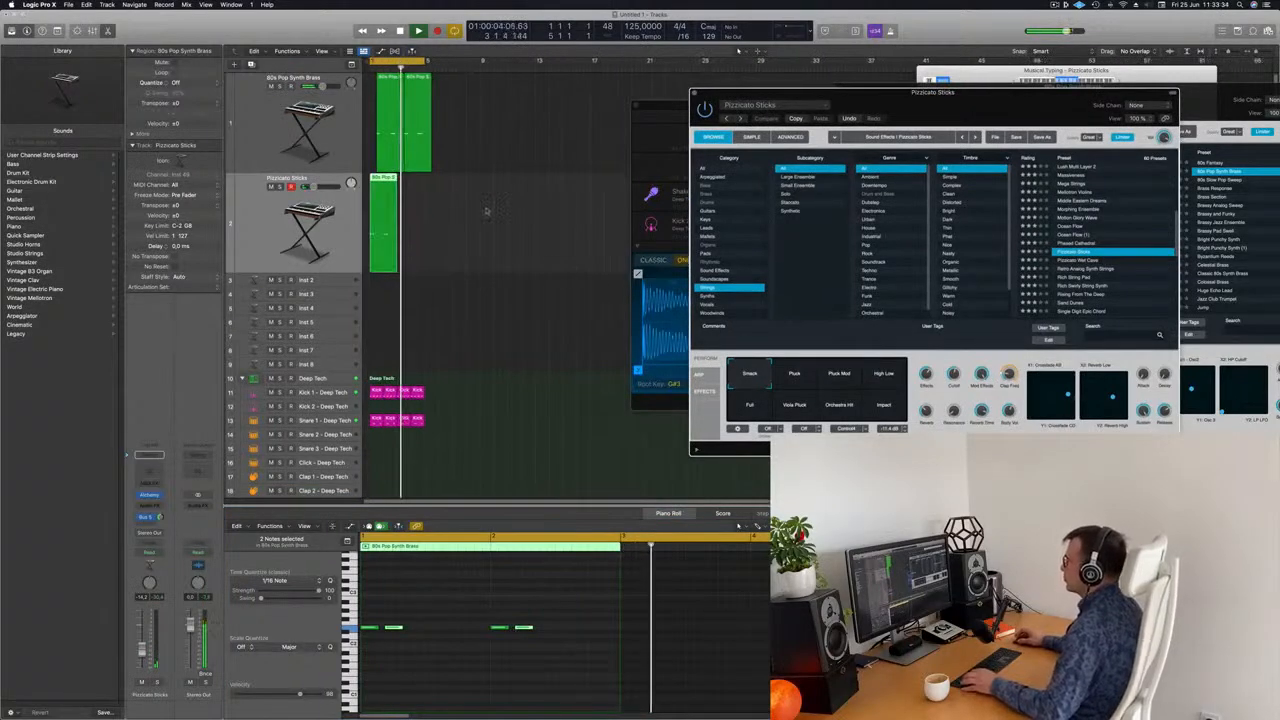
pyautogui.moveTo(378, 220); pyautogui.dragTo(377, 219)
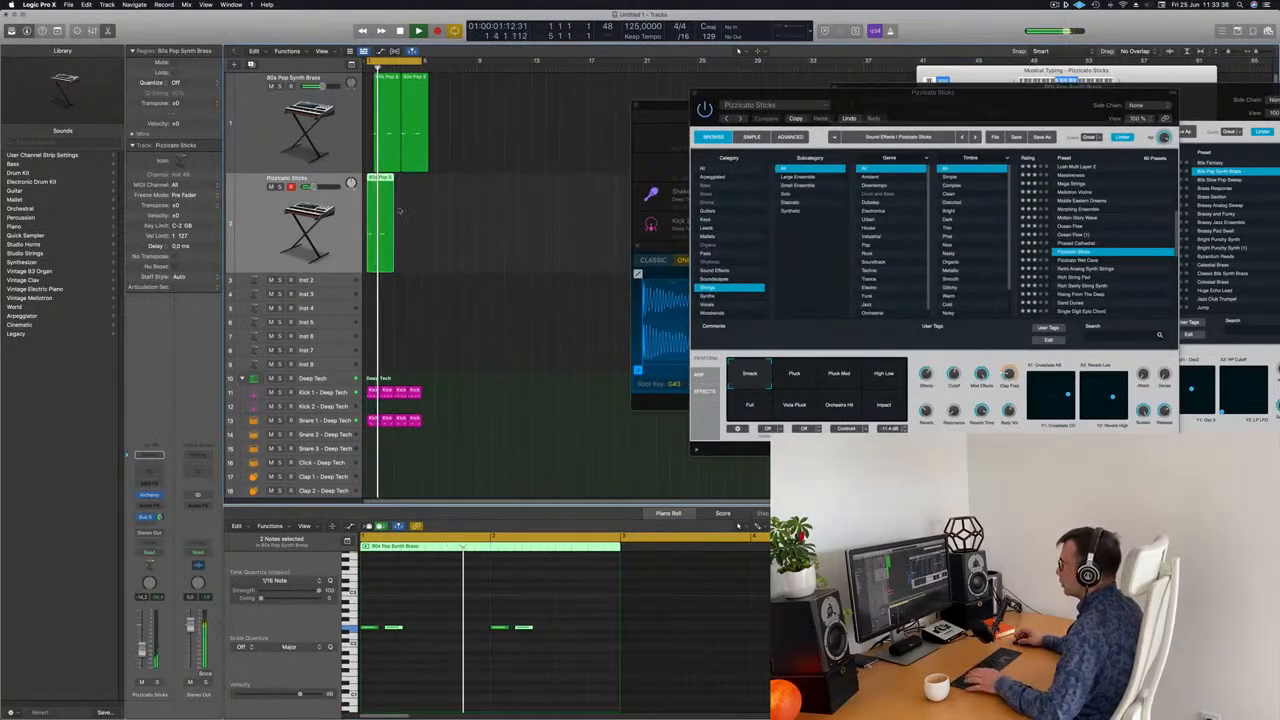
pyautogui.click(423, 263)
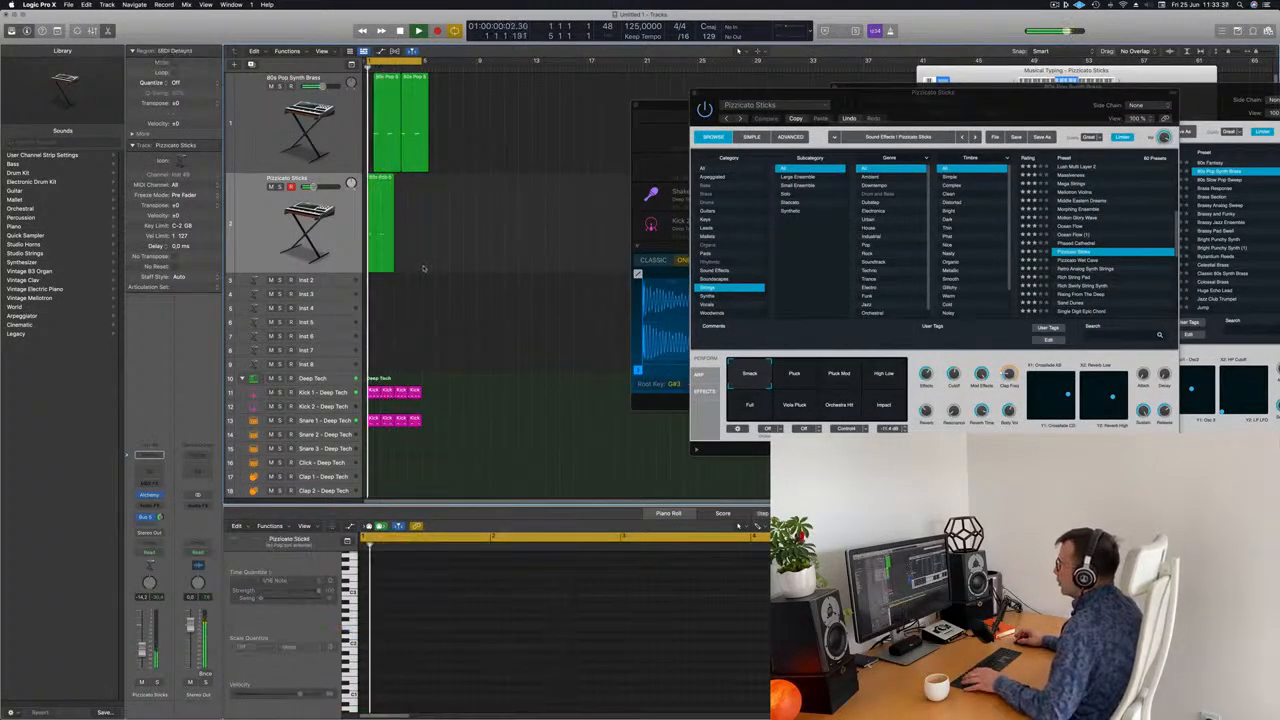
pyautogui.scroll(3, 423, 268)
pyautogui.click(391, 187)
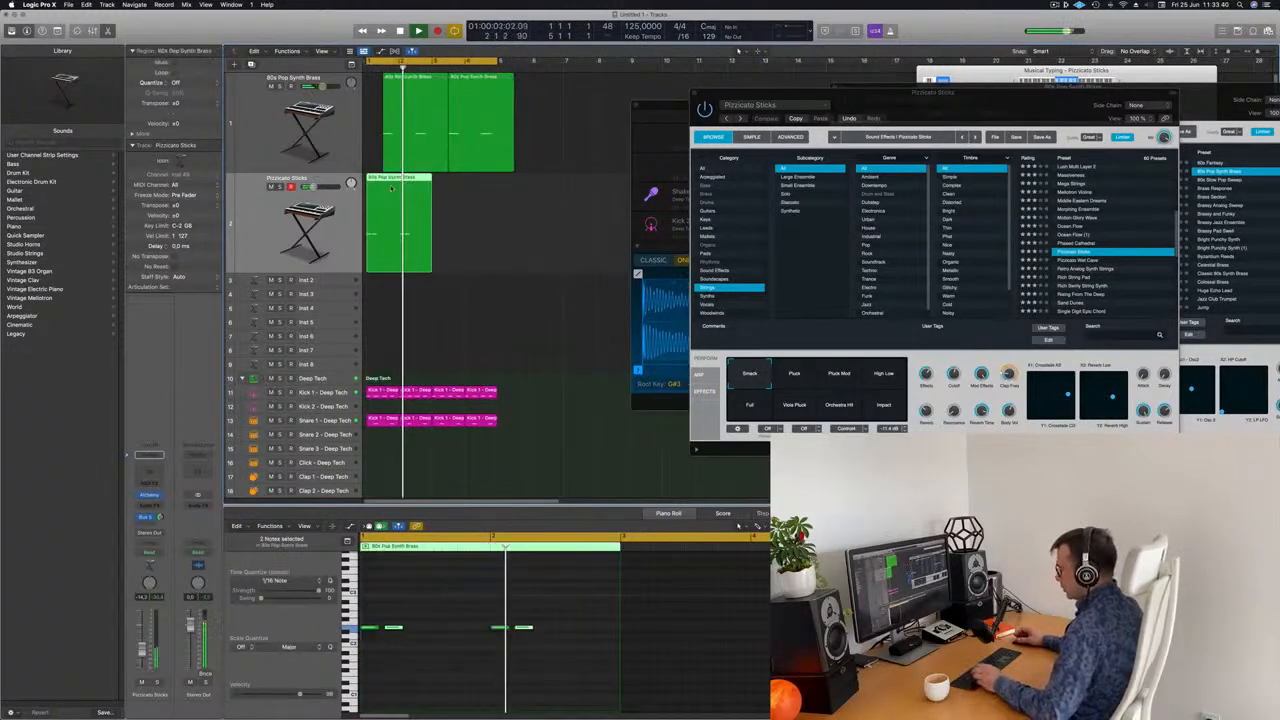
pyautogui.press('super+r')
pyautogui.scroll(-2, 419, 239)
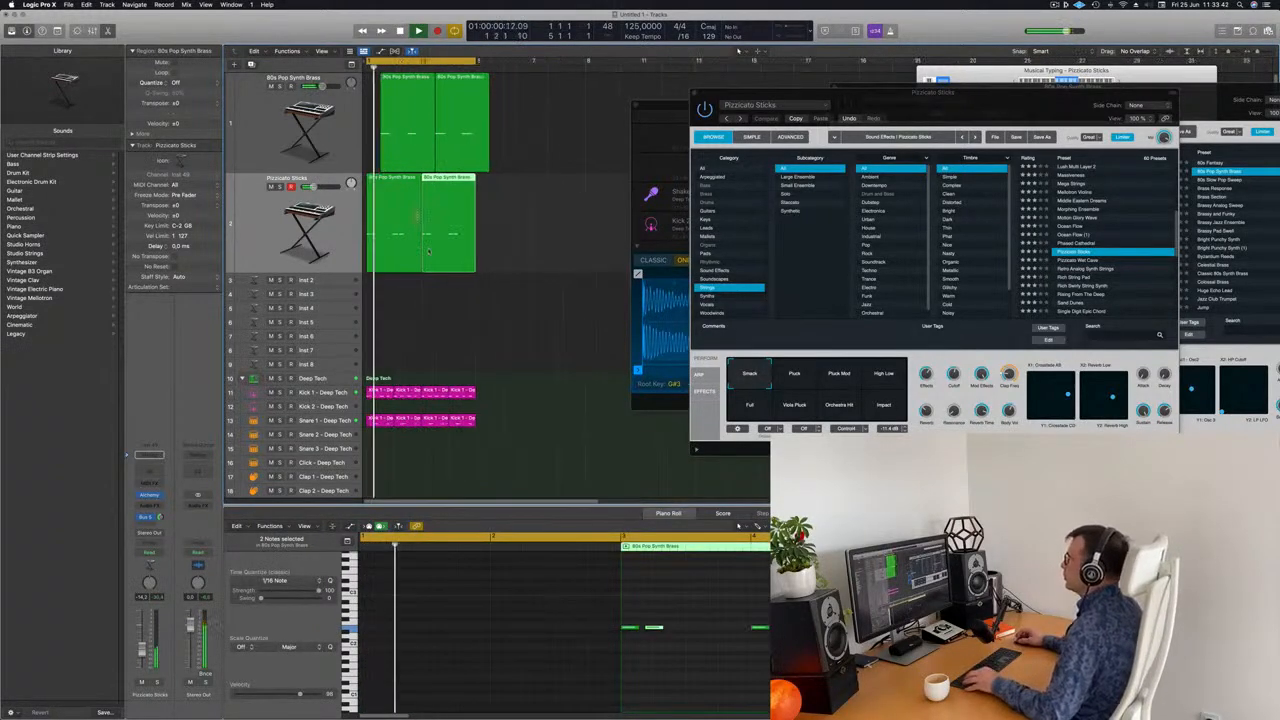
pyautogui.click(449, 293)
# Step: Close the Pizzicato Sticks Alchemy window and move the Drum Machine Designer window clear of the tracks
pyautogui.scroll(-3, 449, 292)
pyautogui.moveTo(921, 105); pyautogui.dragTo(701, 239)
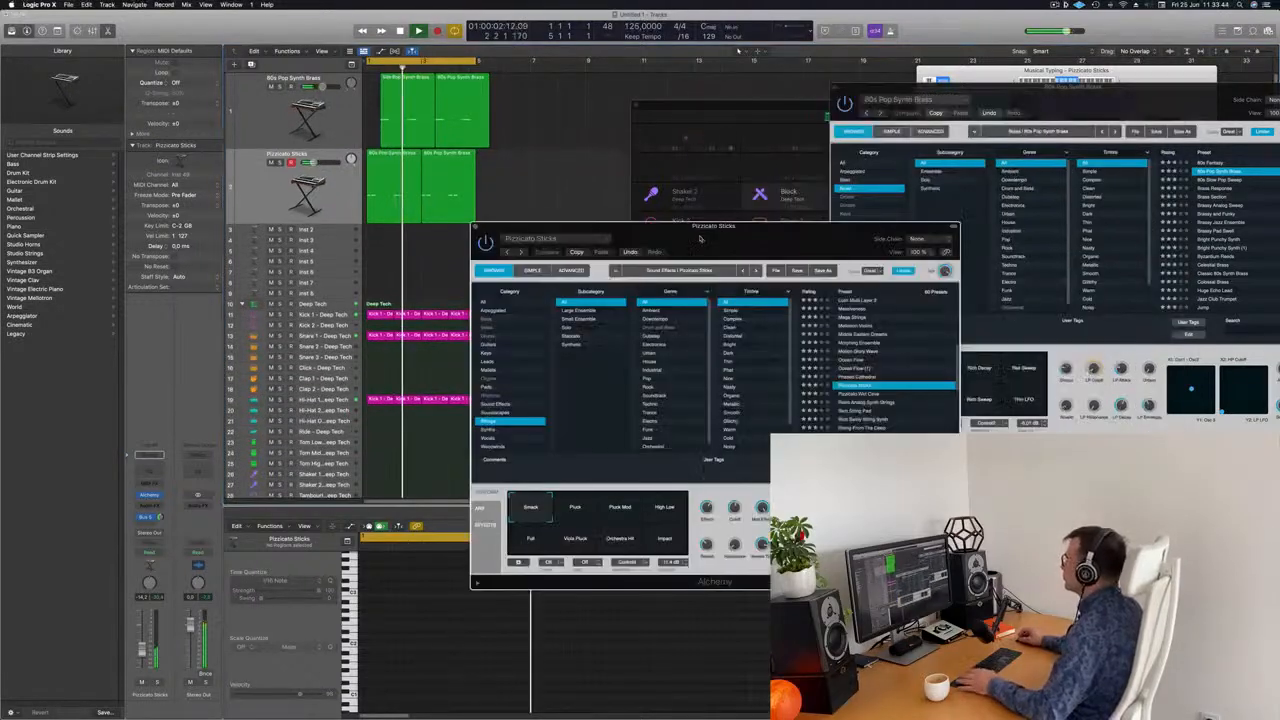
pyautogui.click(476, 228)
pyautogui.moveTo(738, 110); pyautogui.dragTo(935, 102)
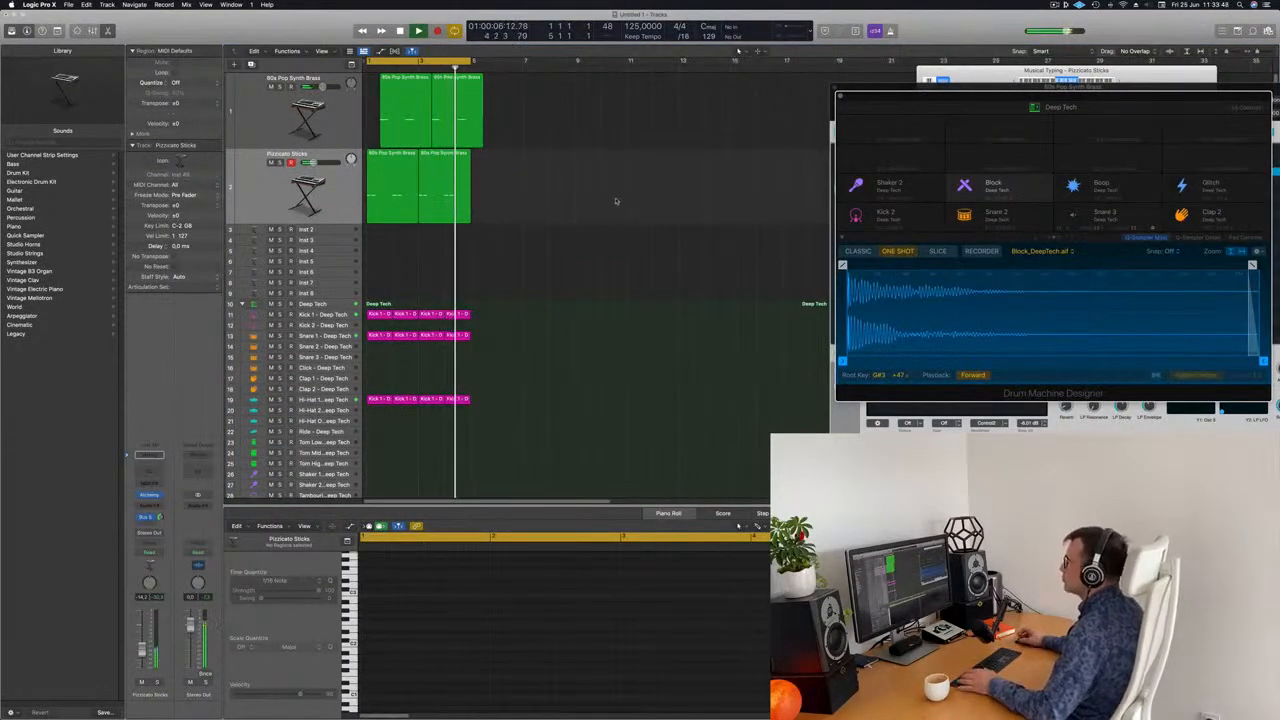
# Step: Duplicate the 80s Pop Synth Brass track and load Alchemy's 70s Classic Synth Bass preset from the Bass category on the empty copy
pyautogui.click(258, 83)
pyautogui.click(252, 65)
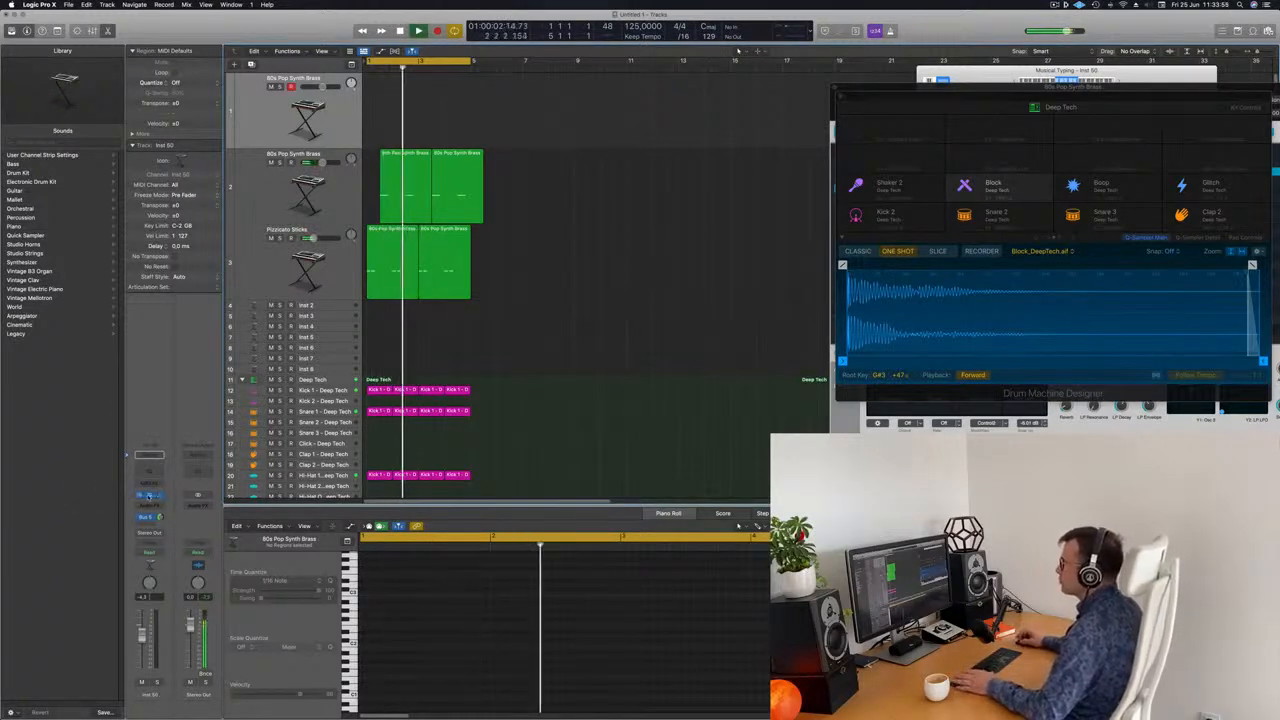
pyautogui.click(149, 494)
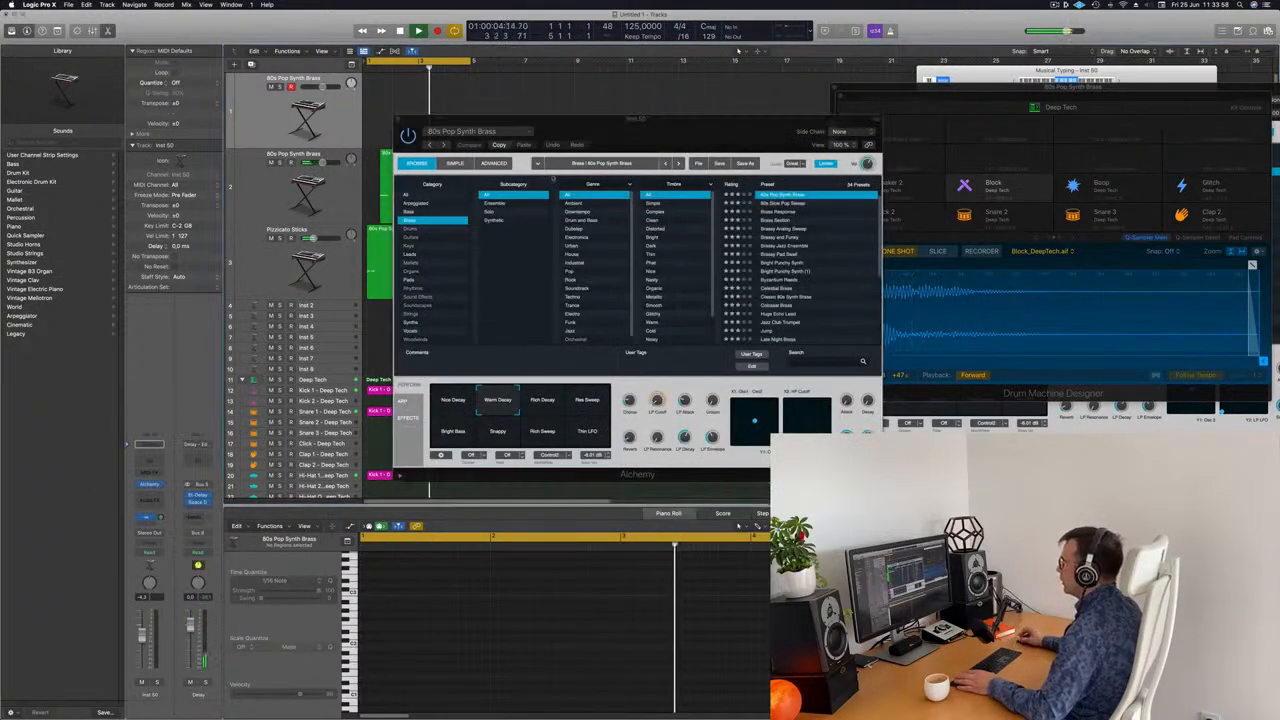
pyautogui.click(428, 214)
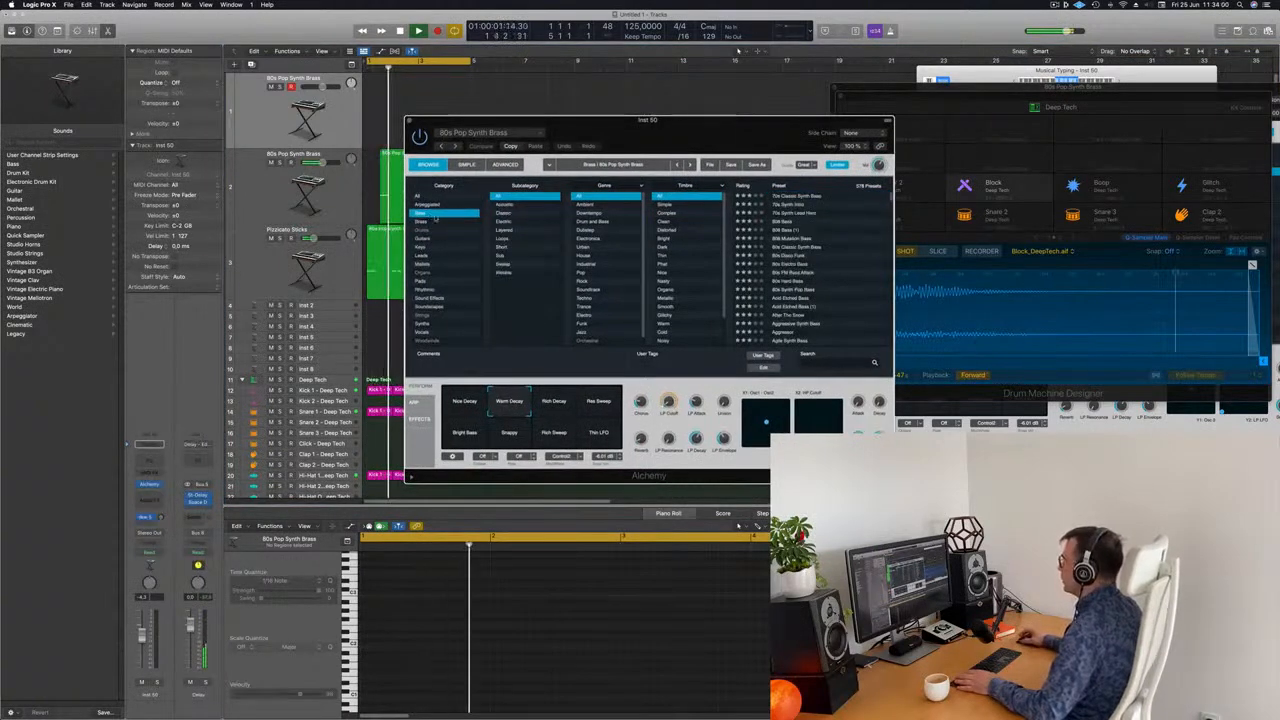
pyautogui.moveTo(722, 133); pyautogui.dragTo(696, 129)
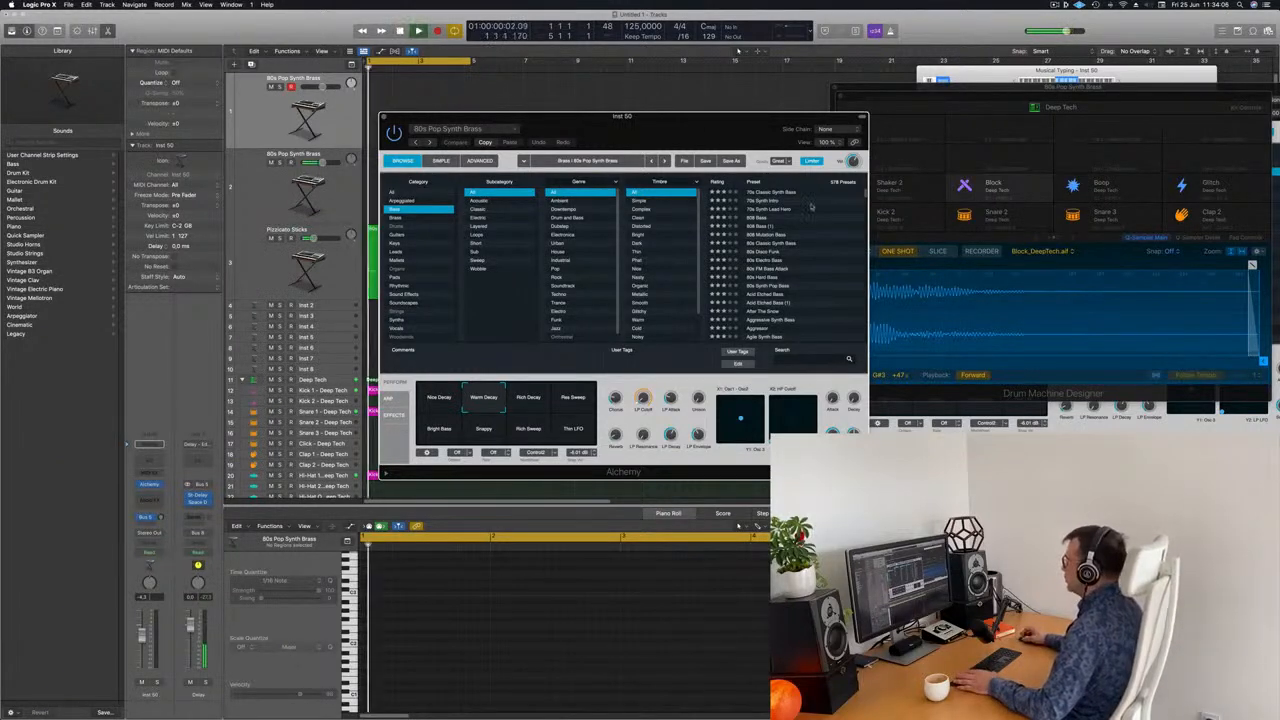
pyautogui.click(771, 192)
pyautogui.moveTo(753, 131); pyautogui.dragTo(778, 123)
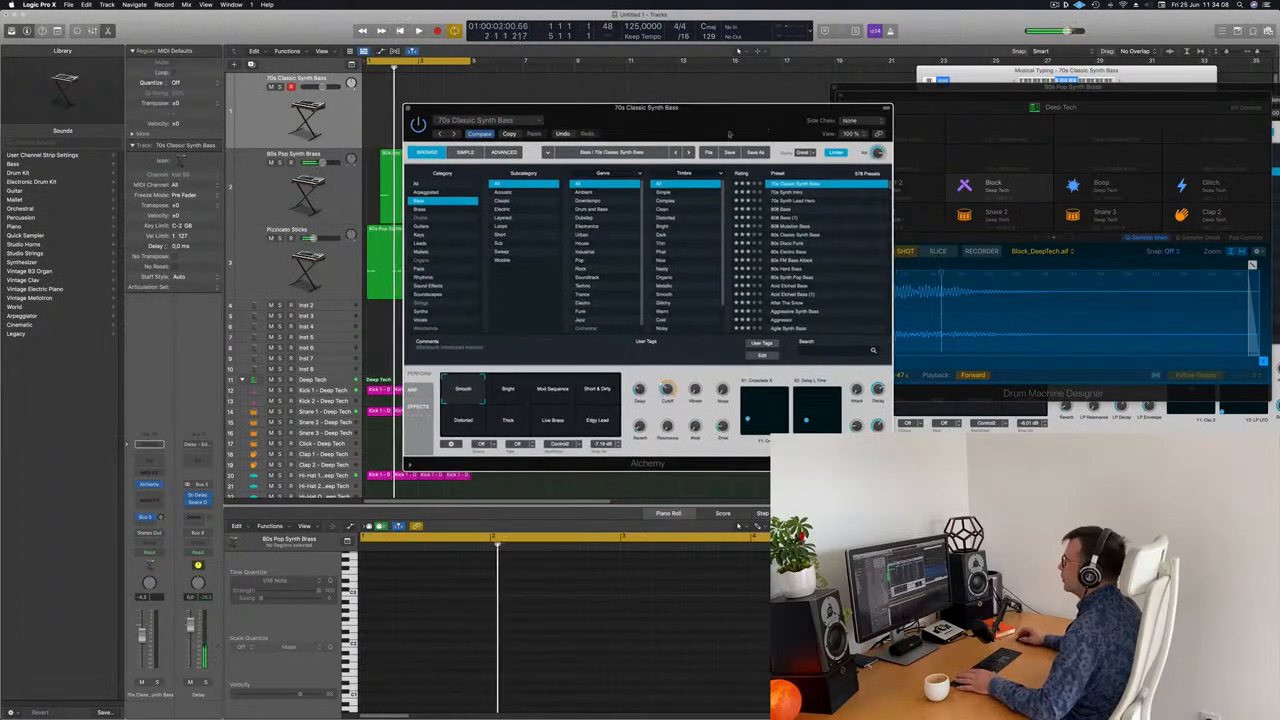
# Step: Lower the Musical Typing keyboard by one octave, try out some bass notes and move the Alchemy window clear of the regions
pyautogui.click(332, 129)
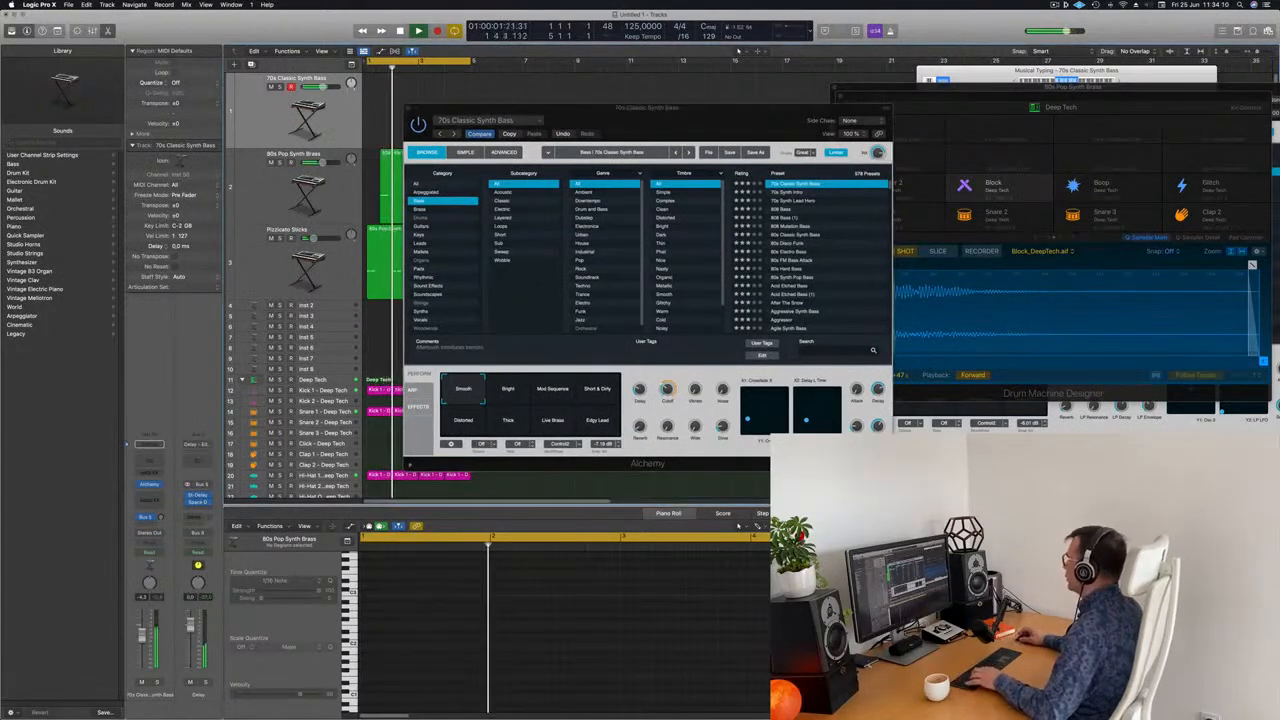
pyautogui.click(1013, 80)
pyautogui.press('z')
pyautogui.press('s')
pyautogui.press('s')
pyautogui.press('d')
pyautogui.moveTo(647, 107); pyautogui.dragTo(851, 57)
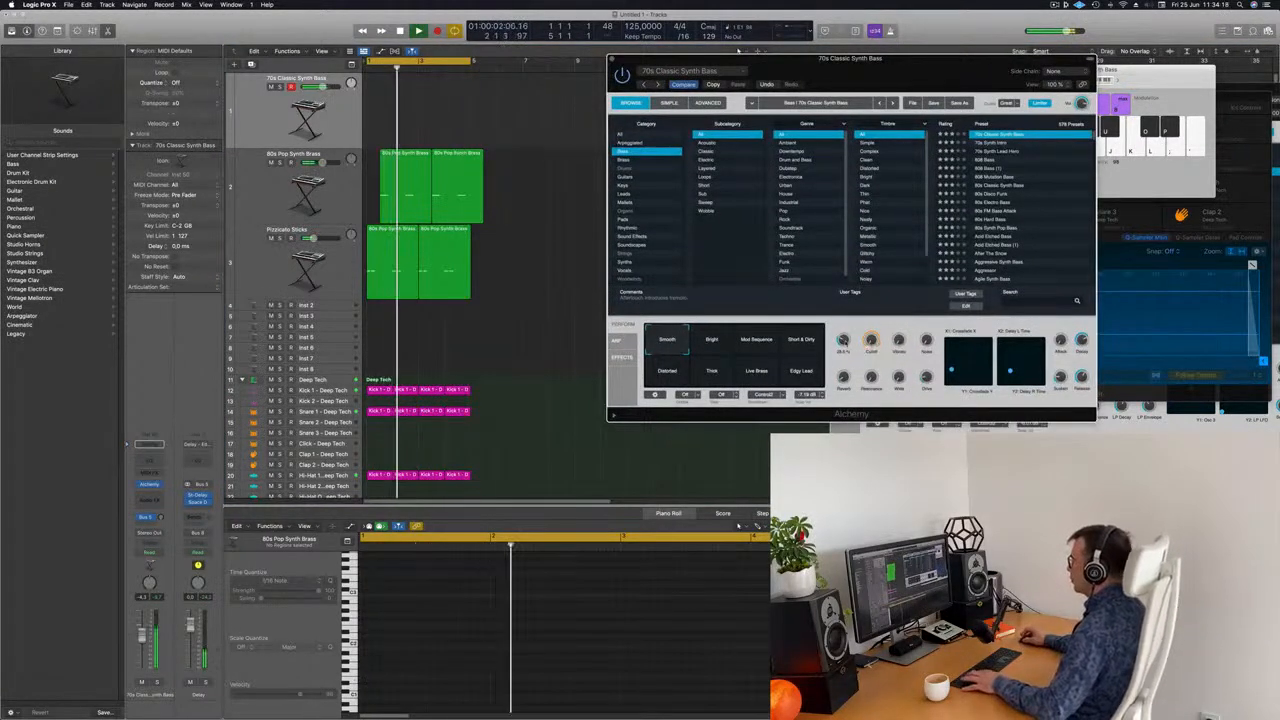
# Step: Record a short four-note phrase on the 70s Classic Synth Bass track and move its region to bar 1
pyautogui.press('r')
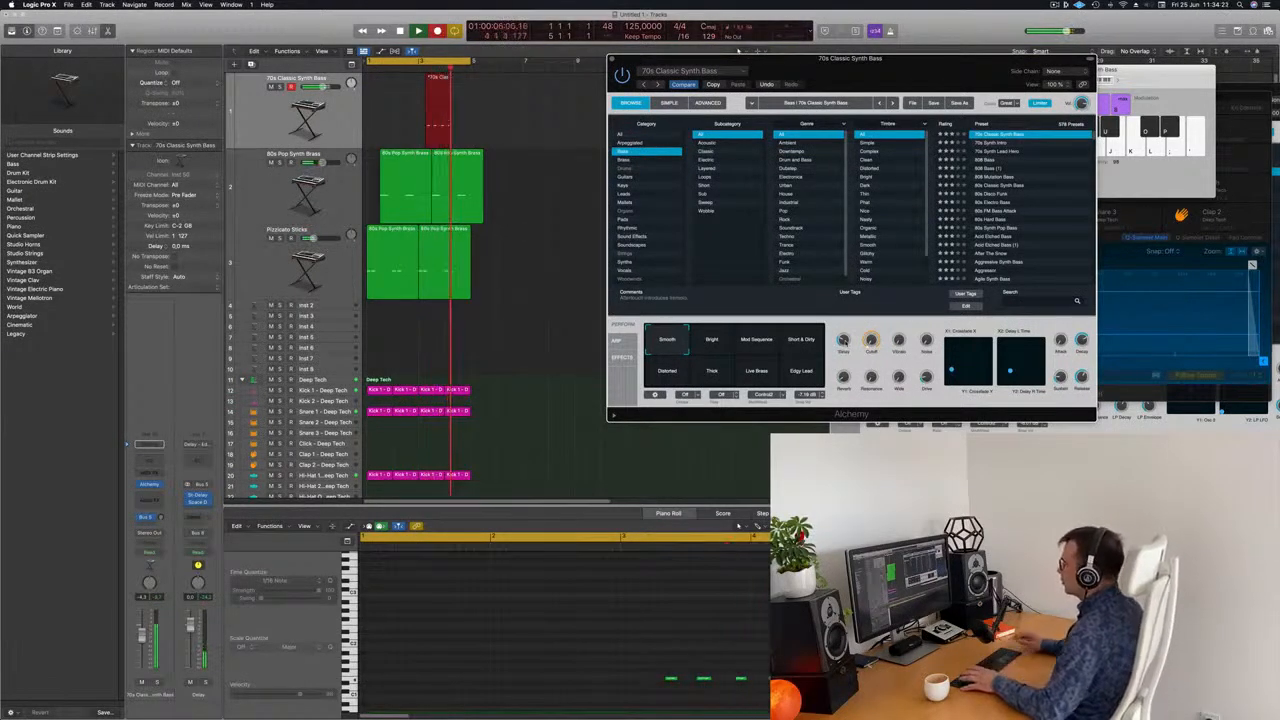
pyautogui.press('space')
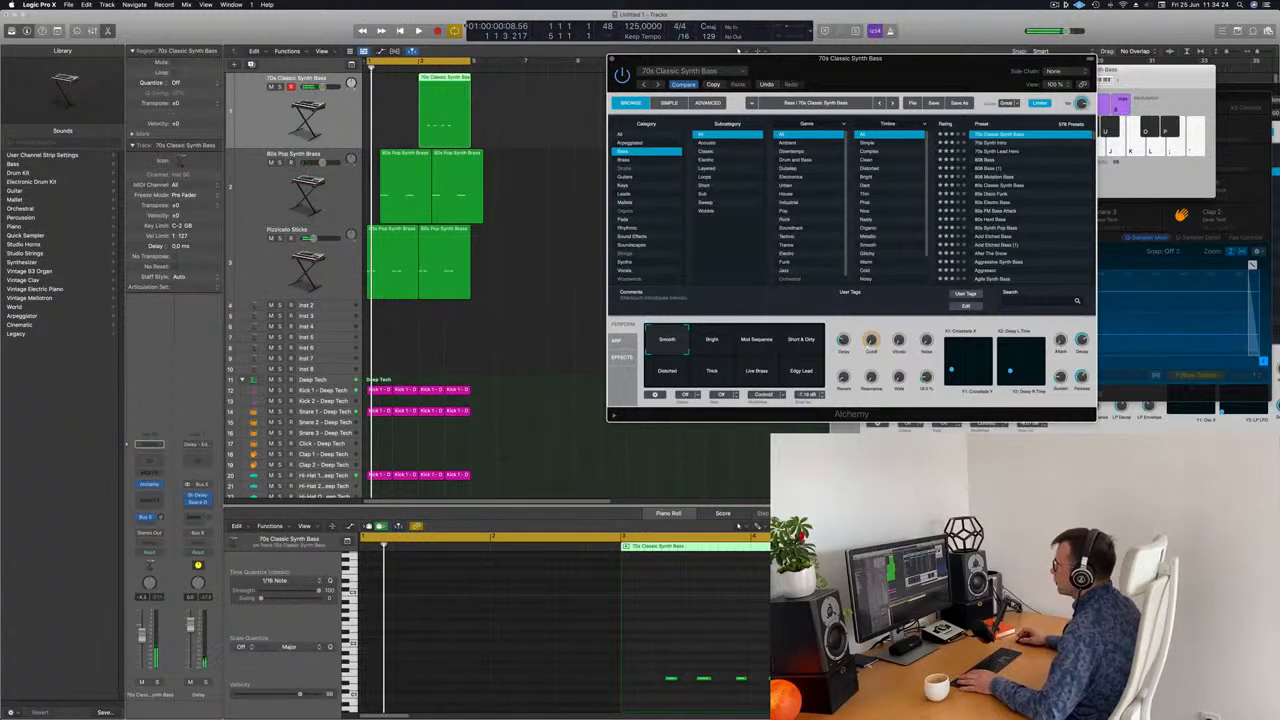
pyautogui.moveTo(427, 97); pyautogui.dragTo(375, 98)
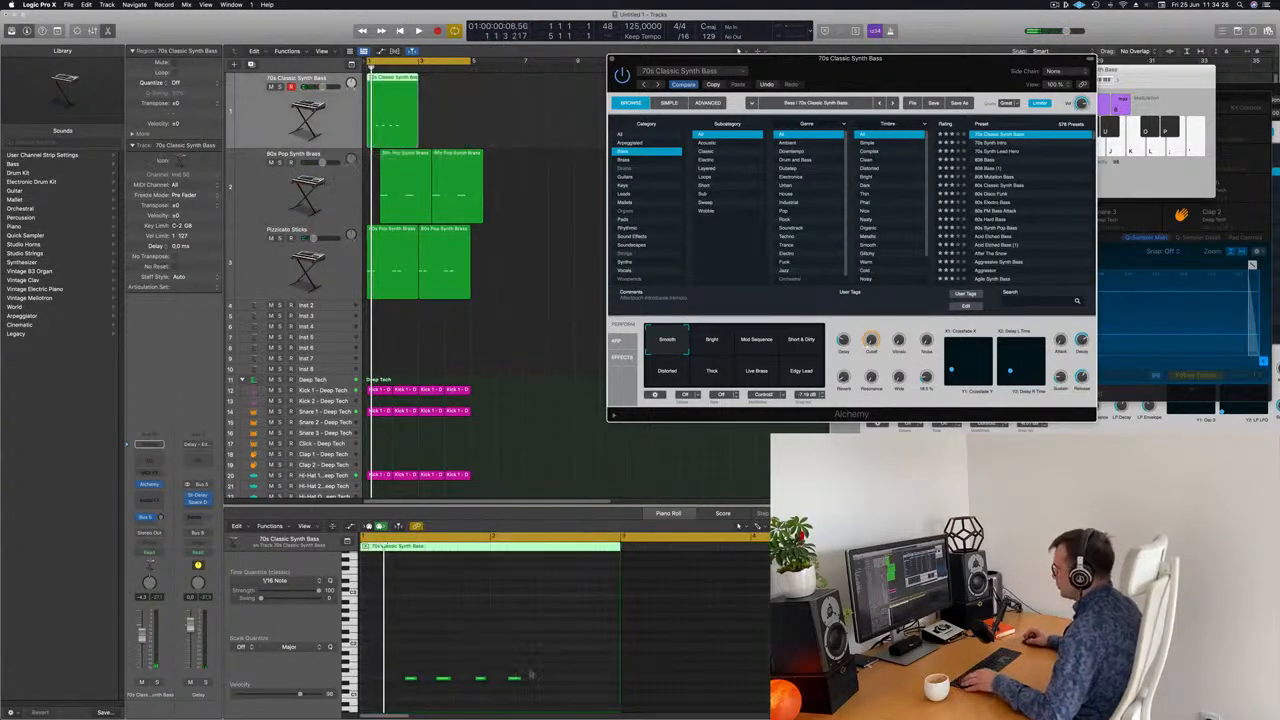
pyautogui.hscroll(-1, 450, 642)
# Step: Shift the four bass notes earlier toward the start of the region, nudge the last one slightly earlier and play it back
pyautogui.moveTo(418, 655); pyautogui.dragTo(534, 695)
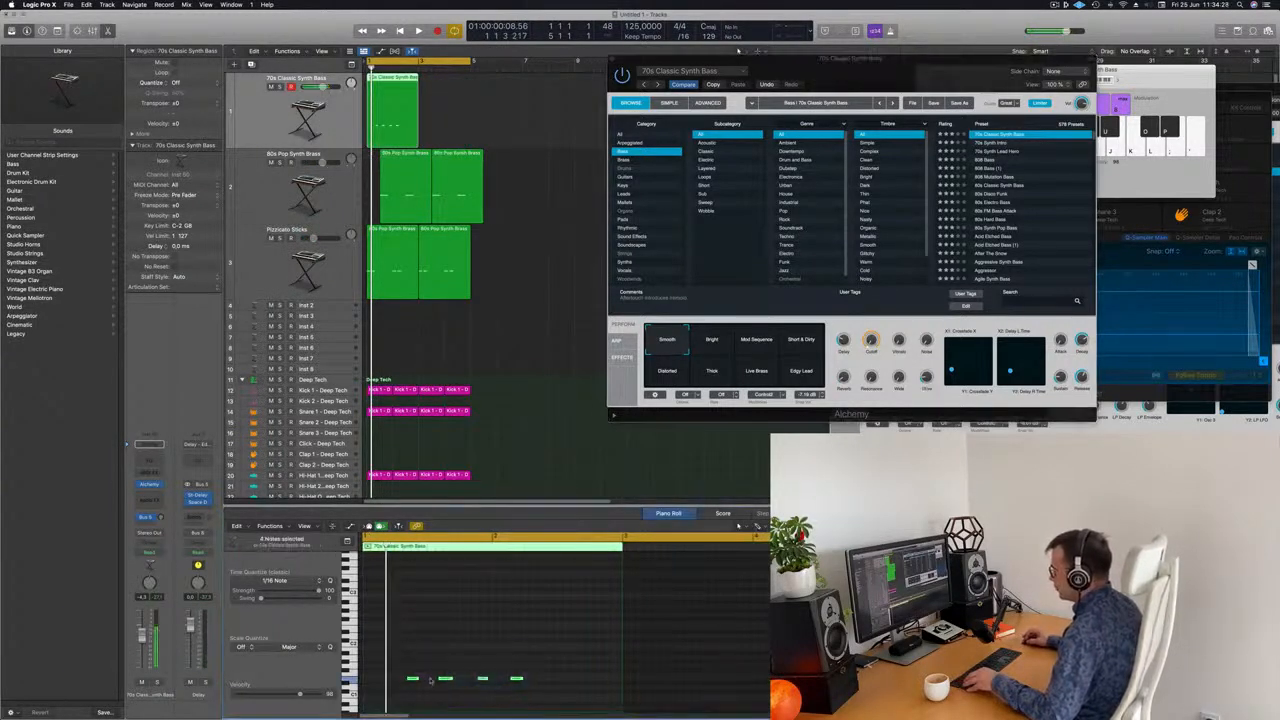
pyautogui.moveTo(414, 678); pyautogui.dragTo(390, 680)
pyautogui.click(434, 648)
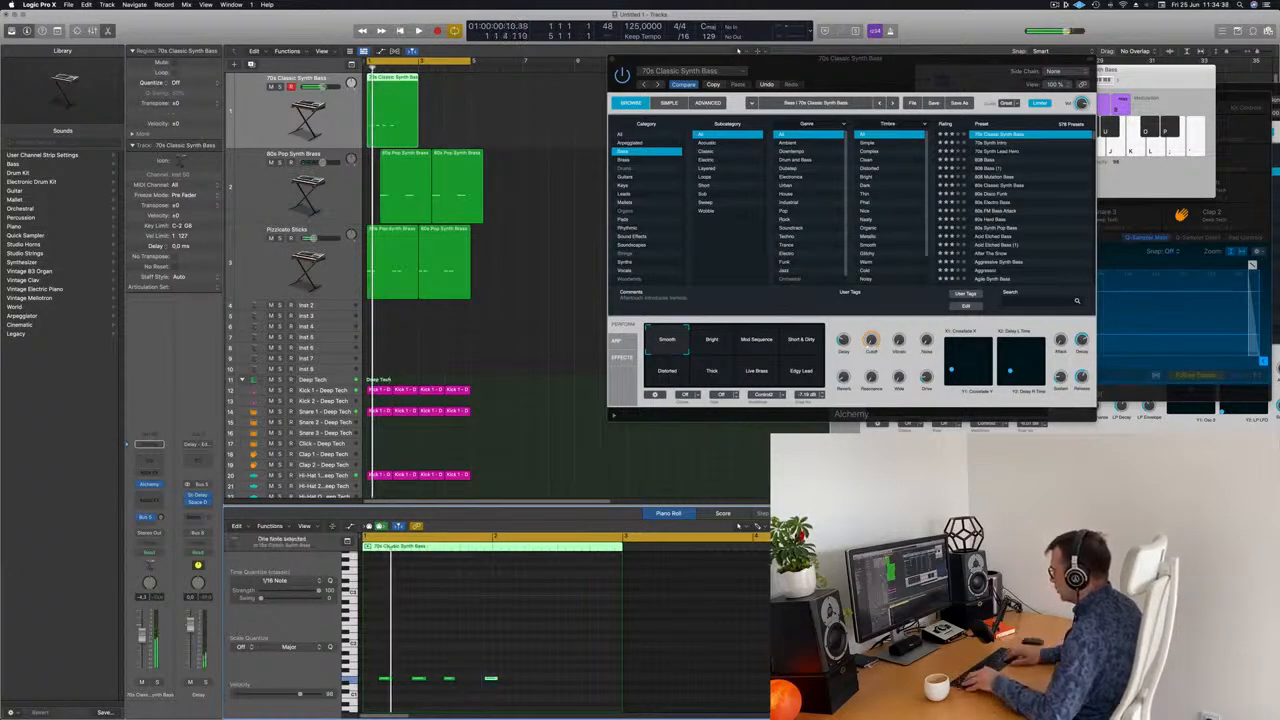
pyautogui.hotkey('alt', 'Left')
pyautogui.press('space')
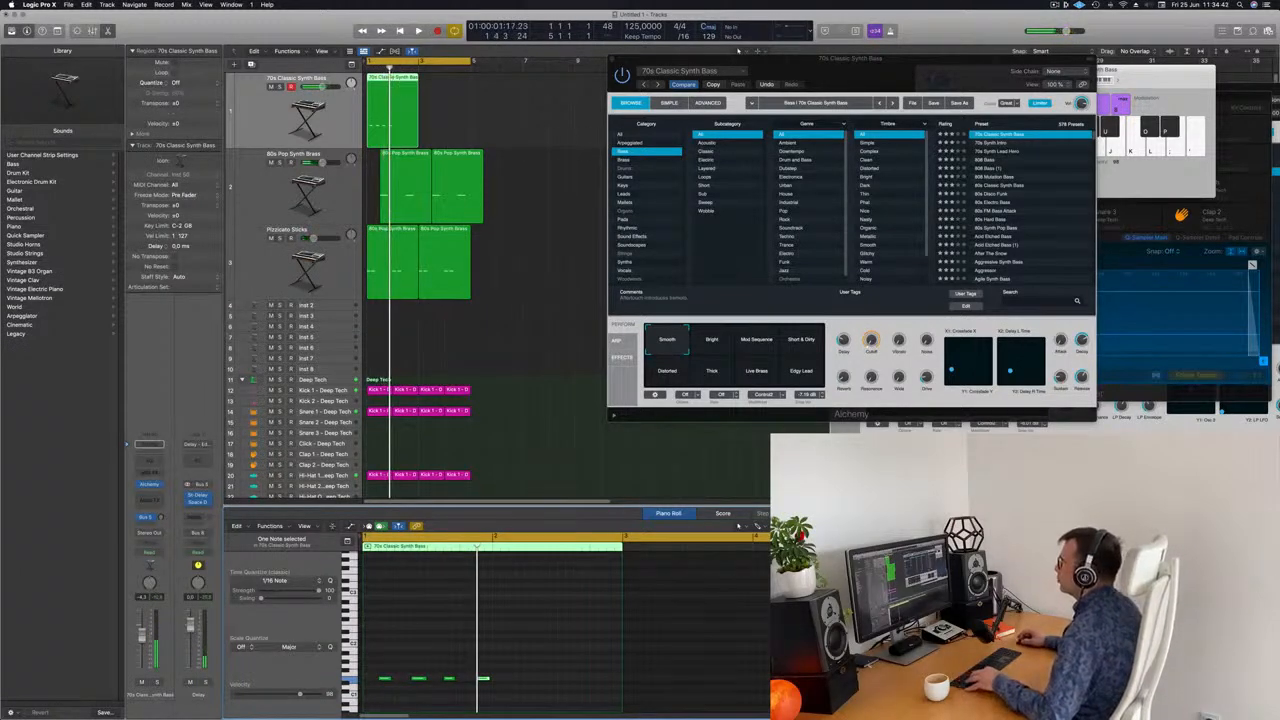
# Step: Shorten the 70s Classic Synth Bass region to one bar and repeat it to fill four bars
pyautogui.moveTo(422, 108); pyautogui.dragTo(394, 108)
pyautogui.click(404, 104)
pyautogui.press('BackSpace')
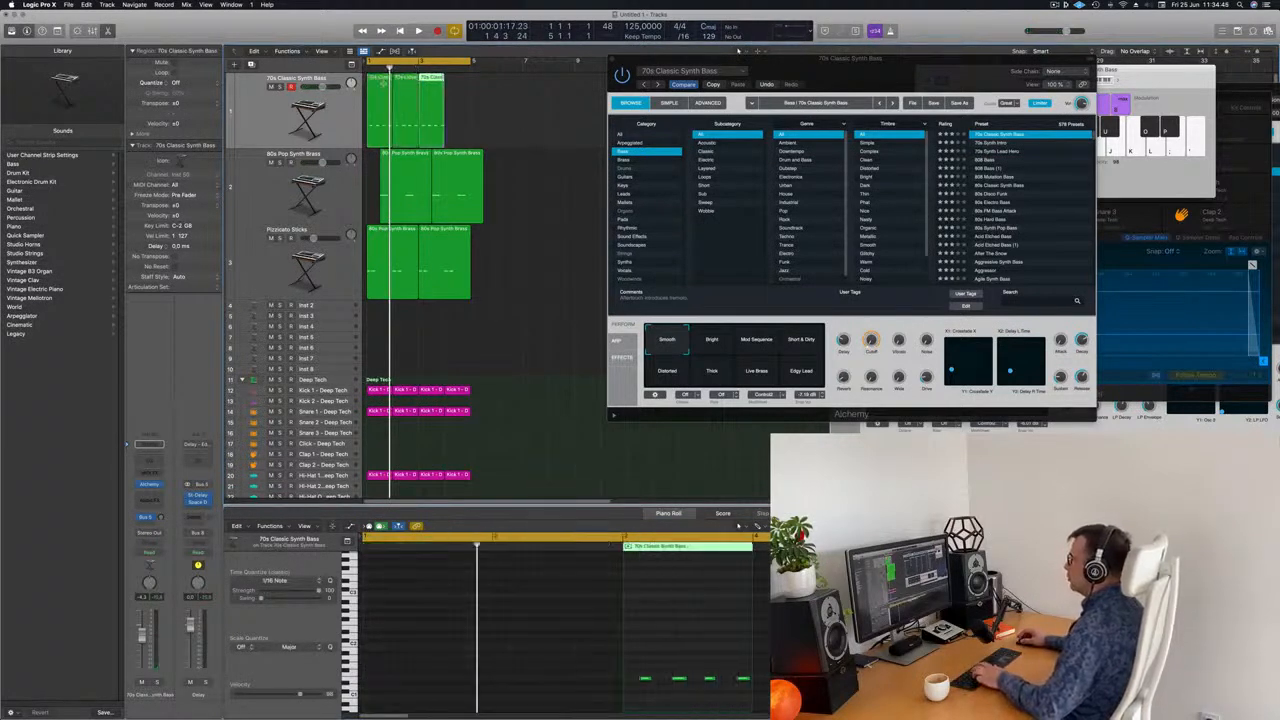
# Step: Audition the performance snapshots of the 70s Classic Synth Bass preset in Alchemy and choose Short & Dirty
pyautogui.moveTo(924, 62); pyautogui.dragTo(834, 72)
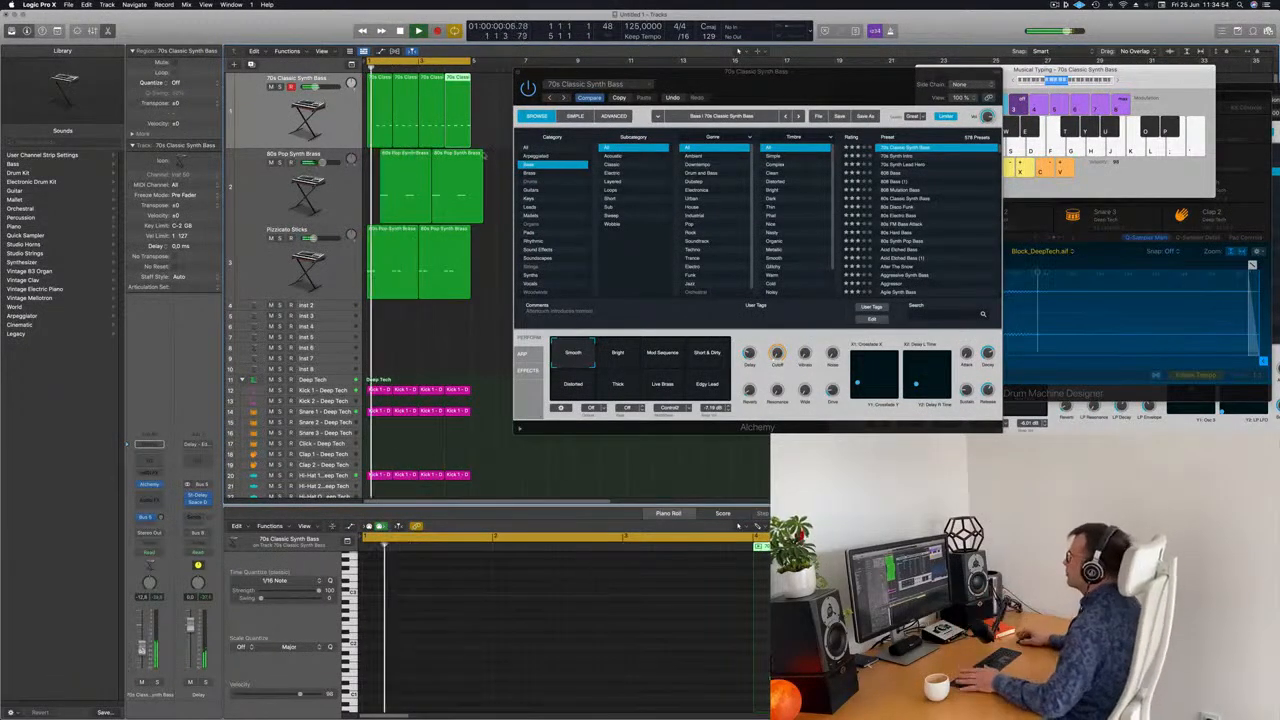
pyautogui.moveTo(798, 72); pyautogui.dragTo(800, 105)
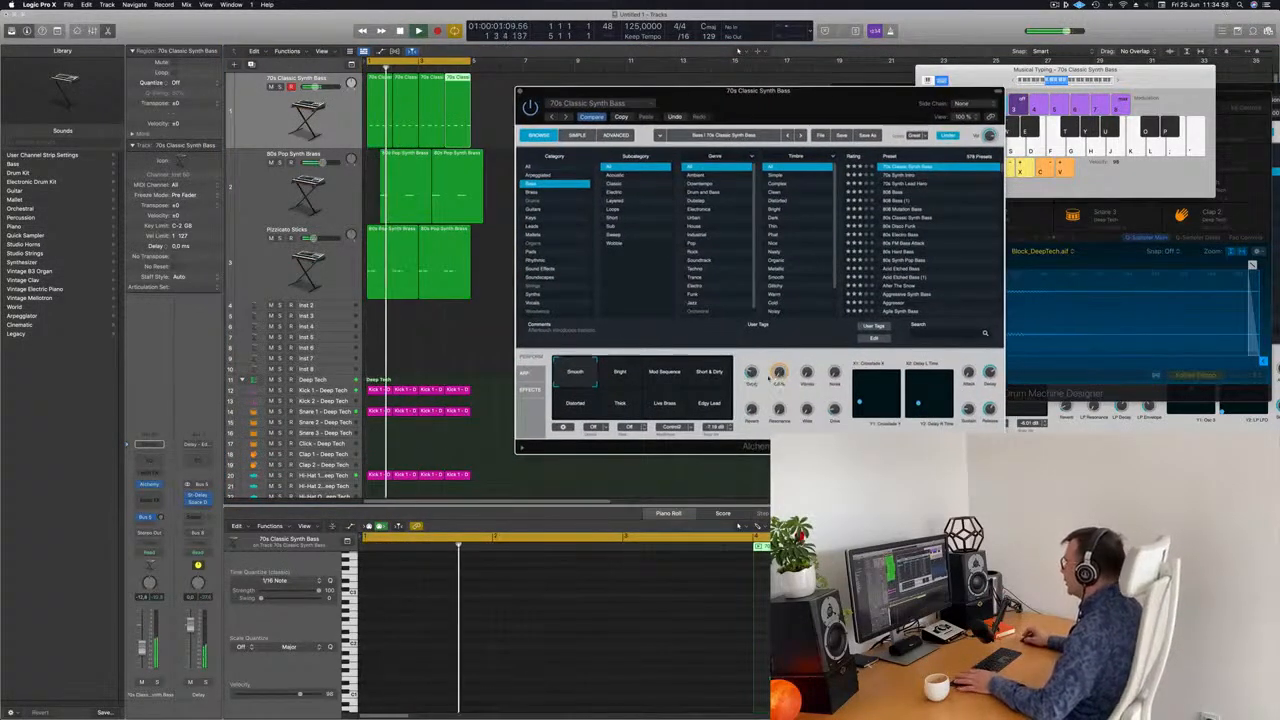
pyautogui.click(665, 375)
pyautogui.click(716, 376)
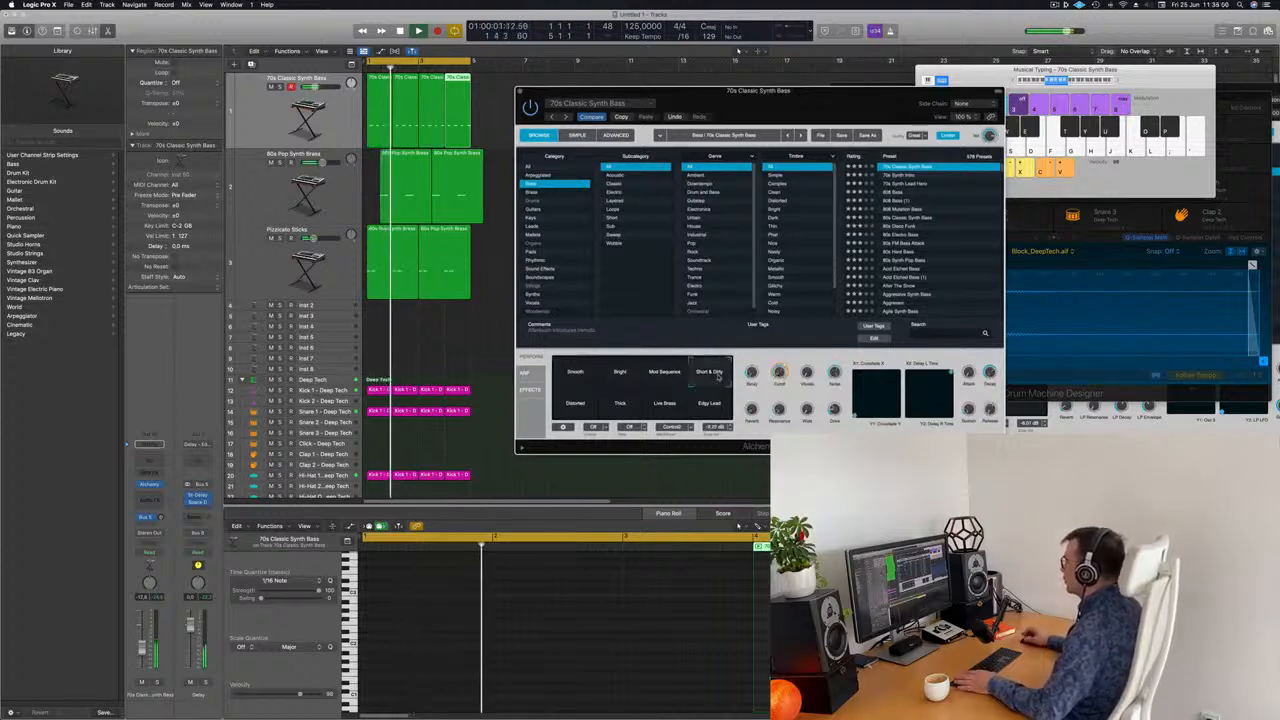
pyautogui.click(576, 402)
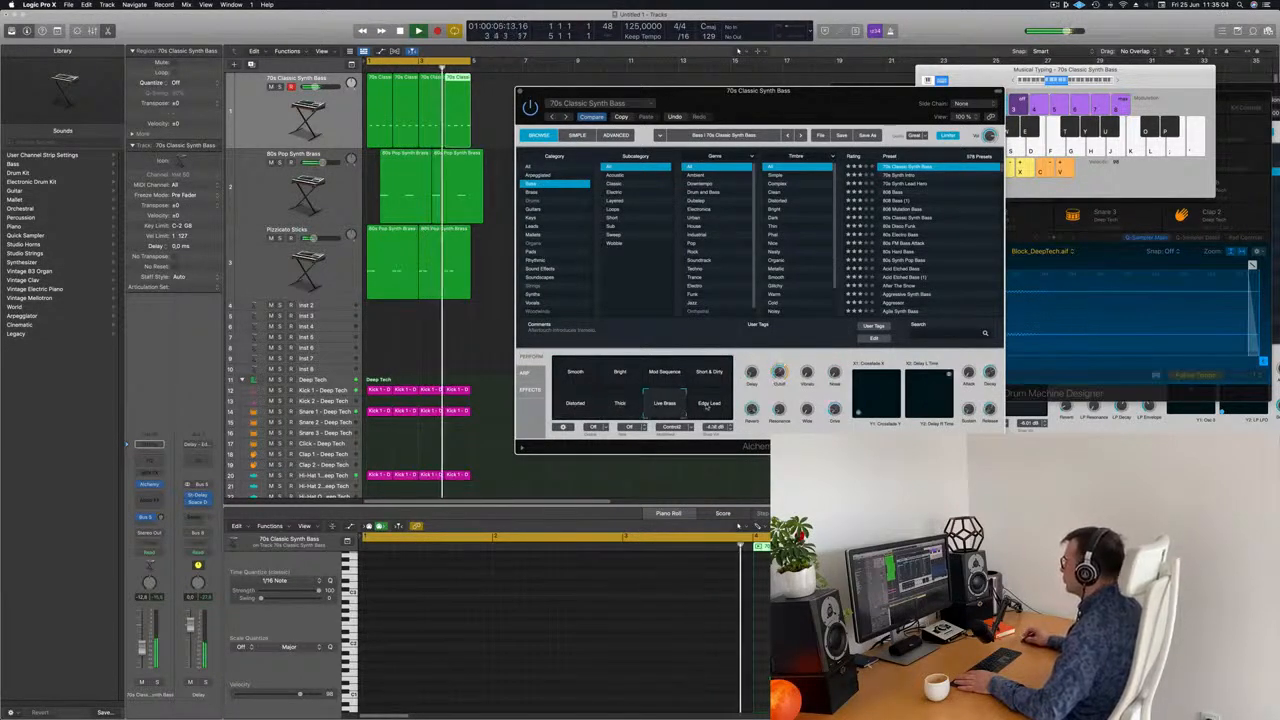
pyautogui.click(709, 372)
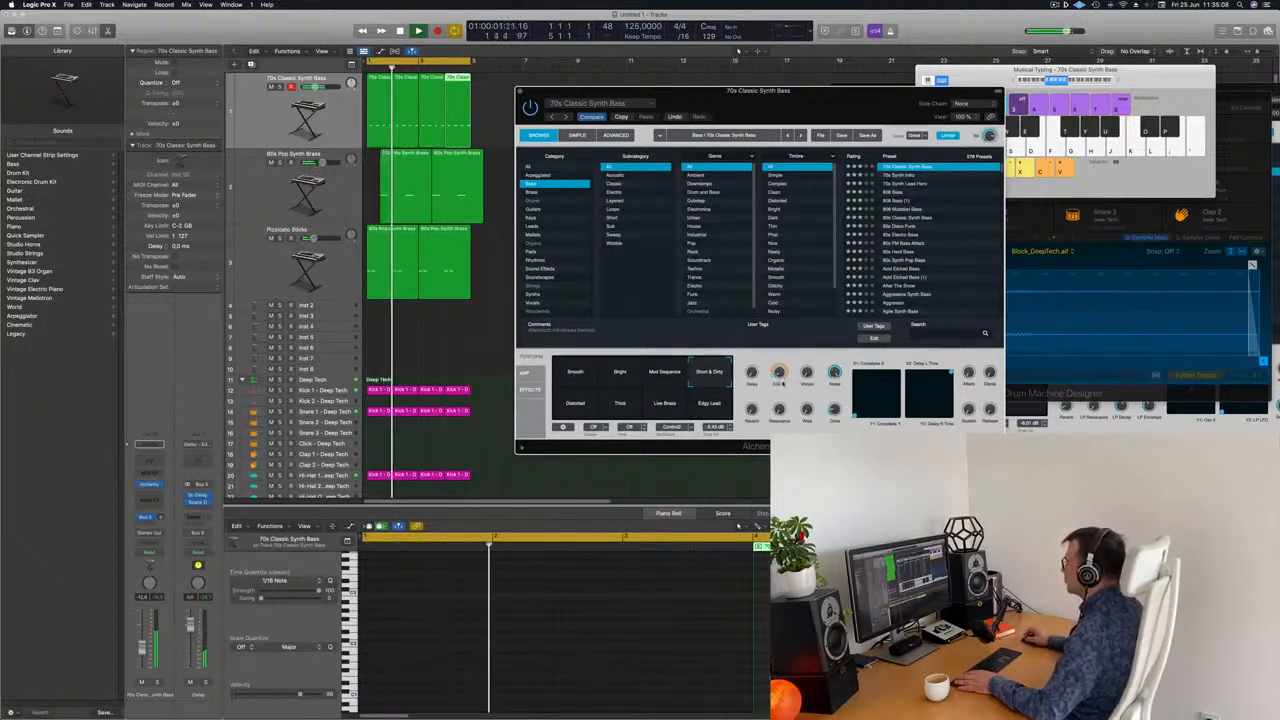
# Step: Move the 70s Classic Synth Bass Alchemy window away from the tracks and close it
pyautogui.moveTo(830, 110); pyautogui.dragTo(803, 120)
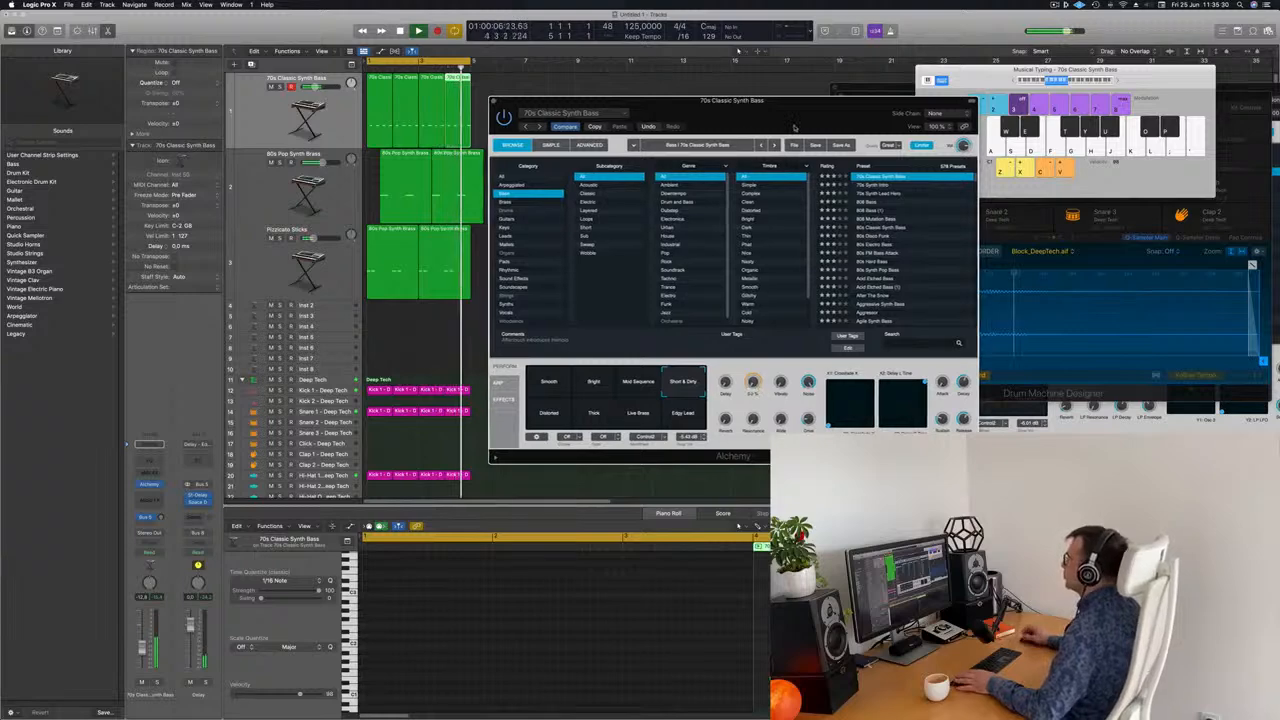
pyautogui.moveTo(512, 97); pyautogui.dragTo(680, 197)
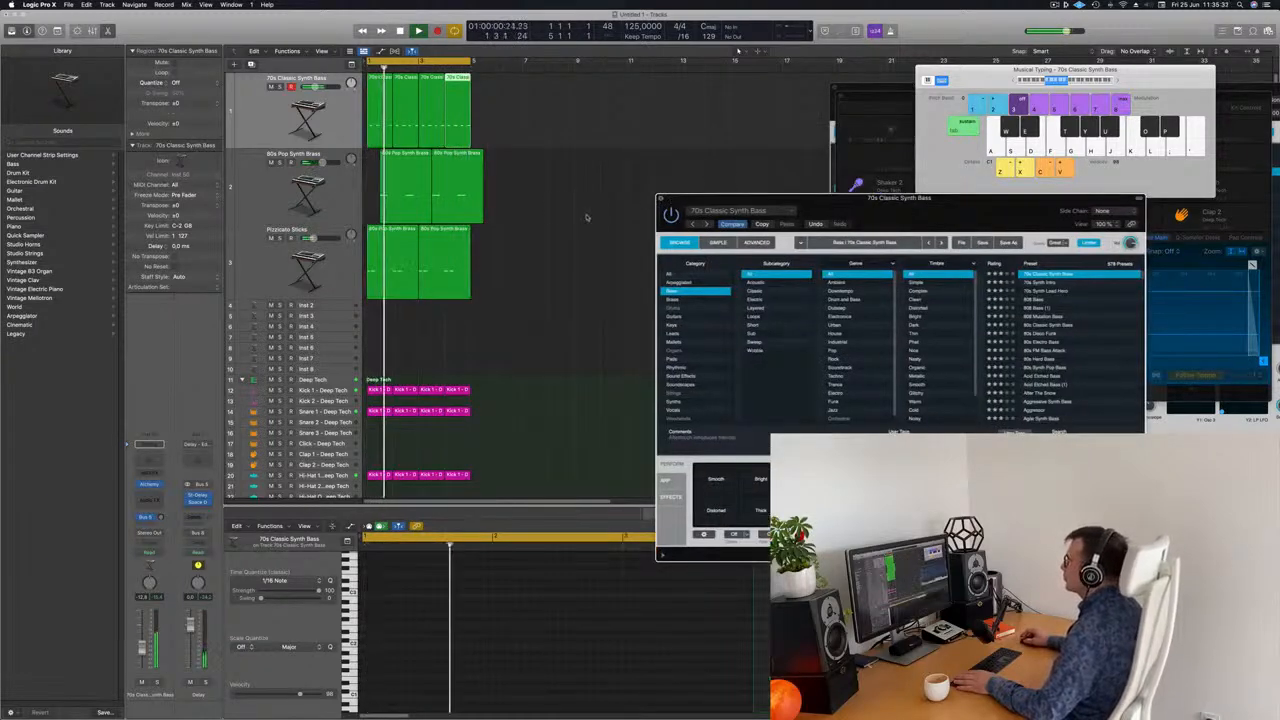
pyautogui.click(660, 198)
pyautogui.click(578, 238)
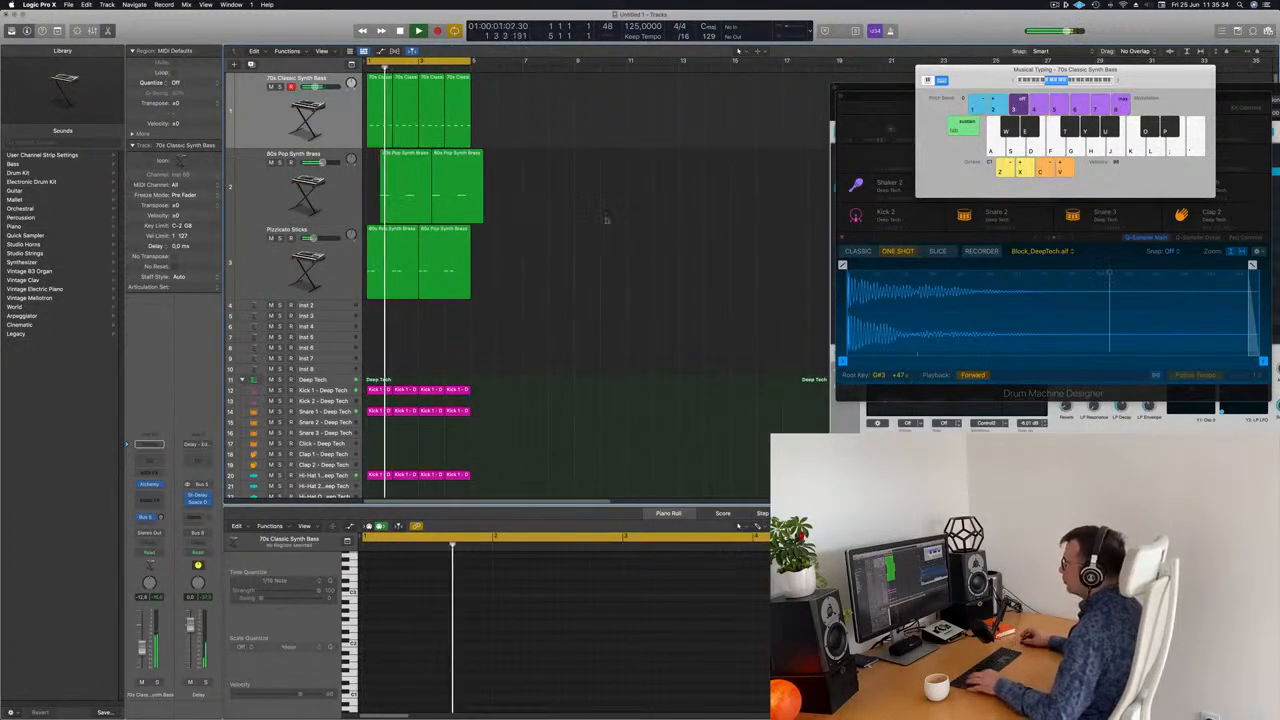
# Step: Split the second 80s Pop Synth Brass region at bar 5 and delete the part that overhangs the four-bar loop
pyautogui.click(452, 160)
pyautogui.click(503, 173)
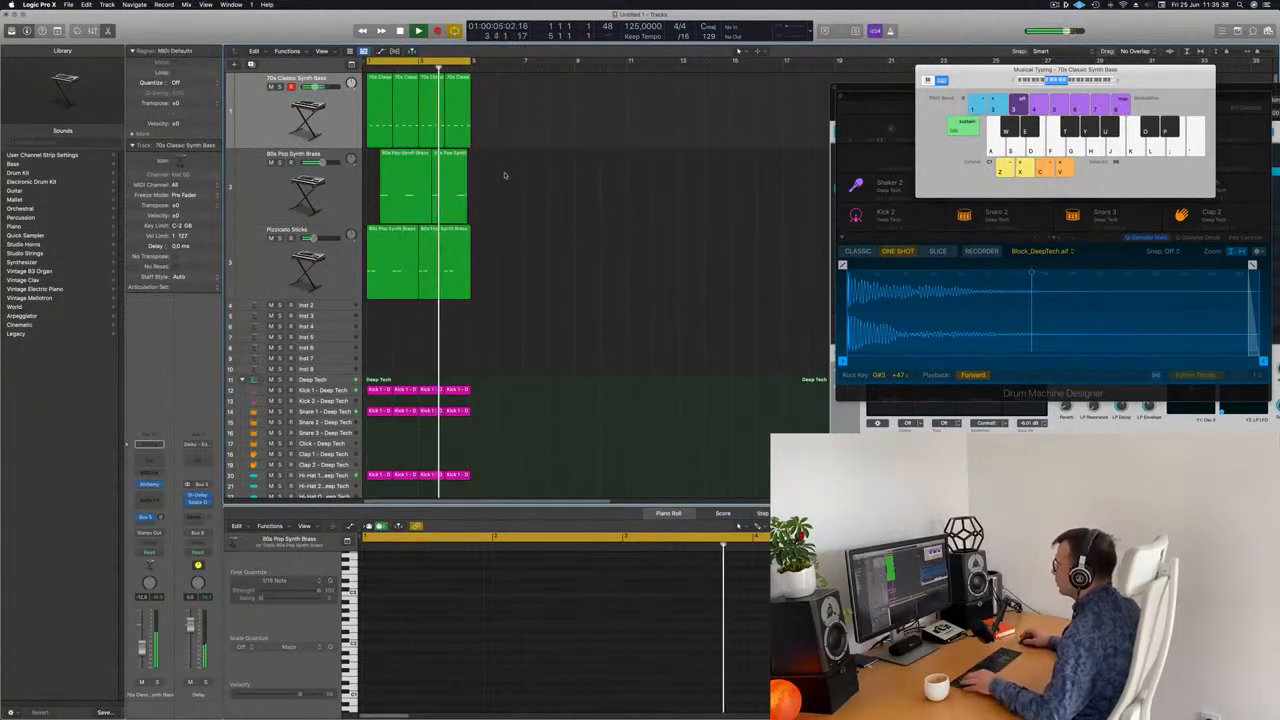
pyautogui.press('super+z')
pyautogui.scroll(10, 503, 173)
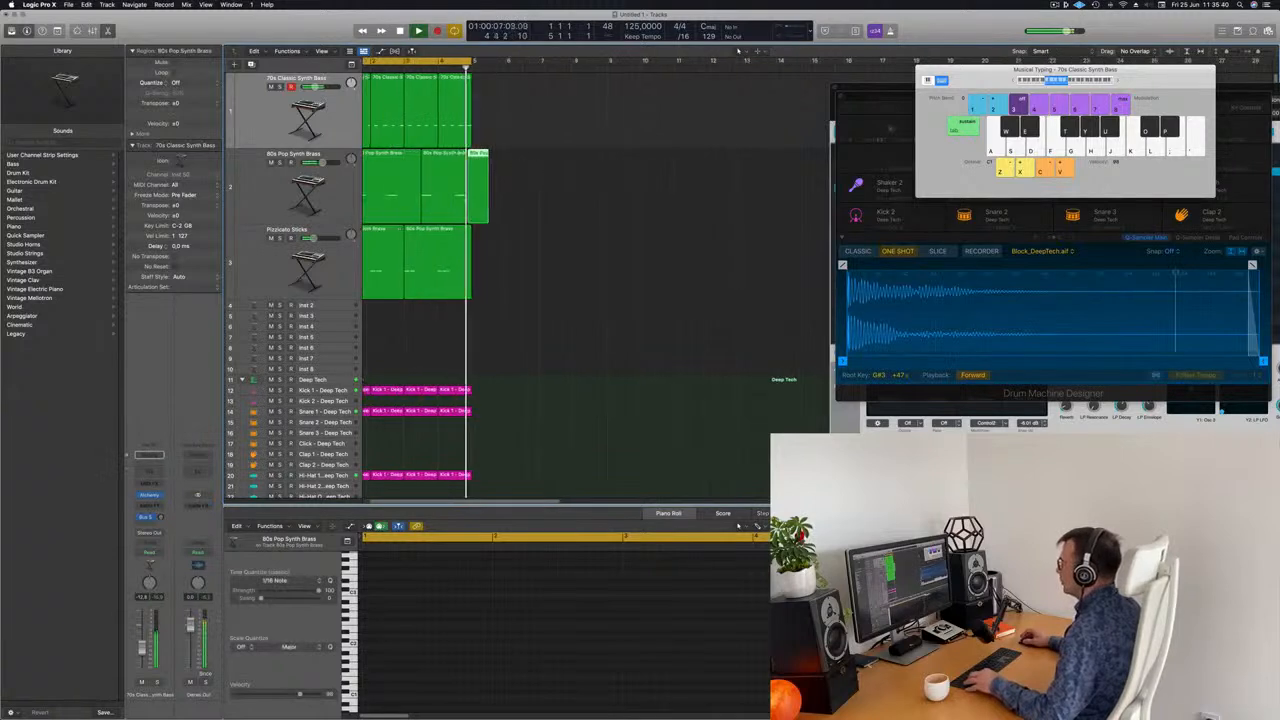
pyautogui.click(491, 178)
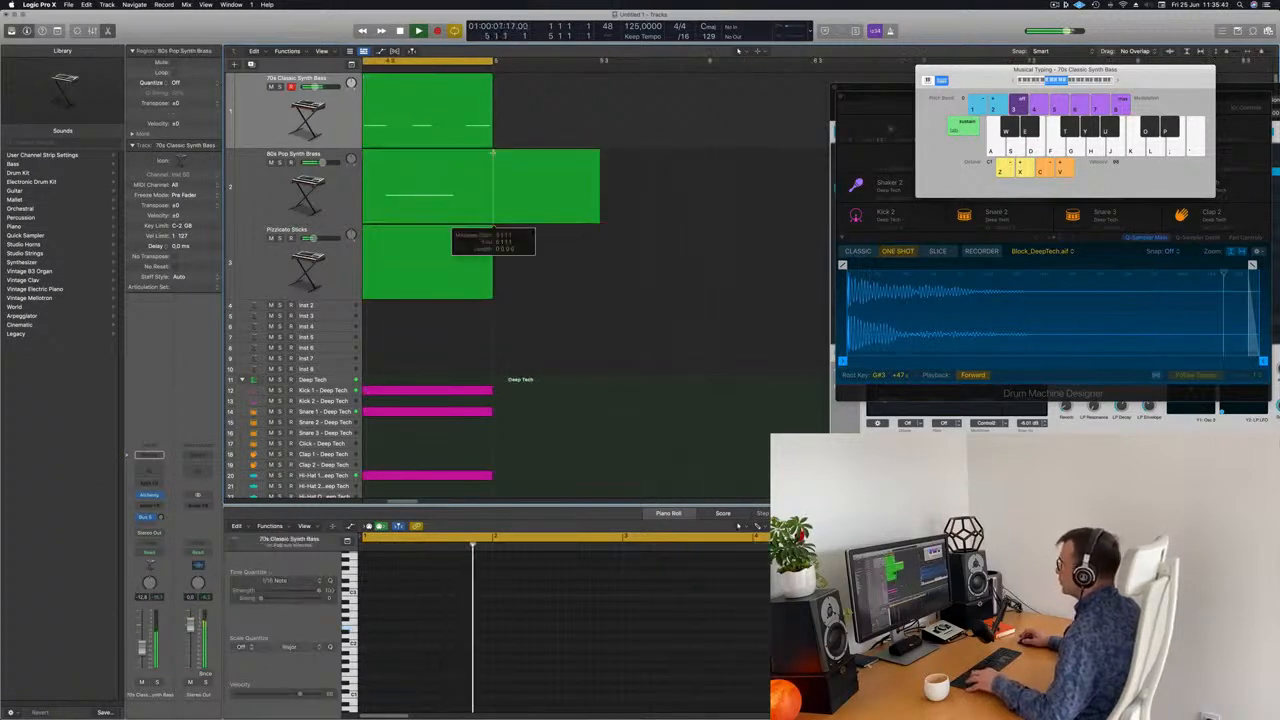
pyautogui.press('Delete')
pyautogui.scroll(2, 533, 204)
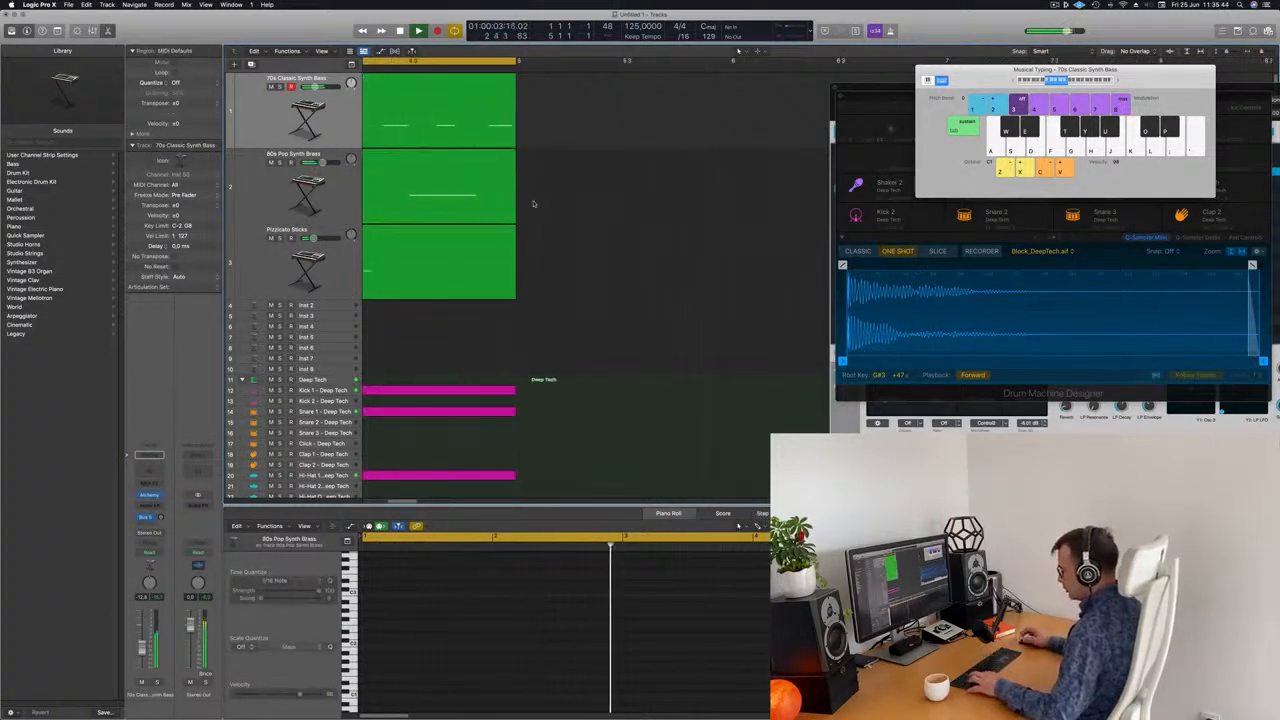
# Step: Repeat all regions of the four-bar loop to fill 16 bars and extend the cycle range to bar 17
pyautogui.press('super+a')
pyautogui.press('super+r')
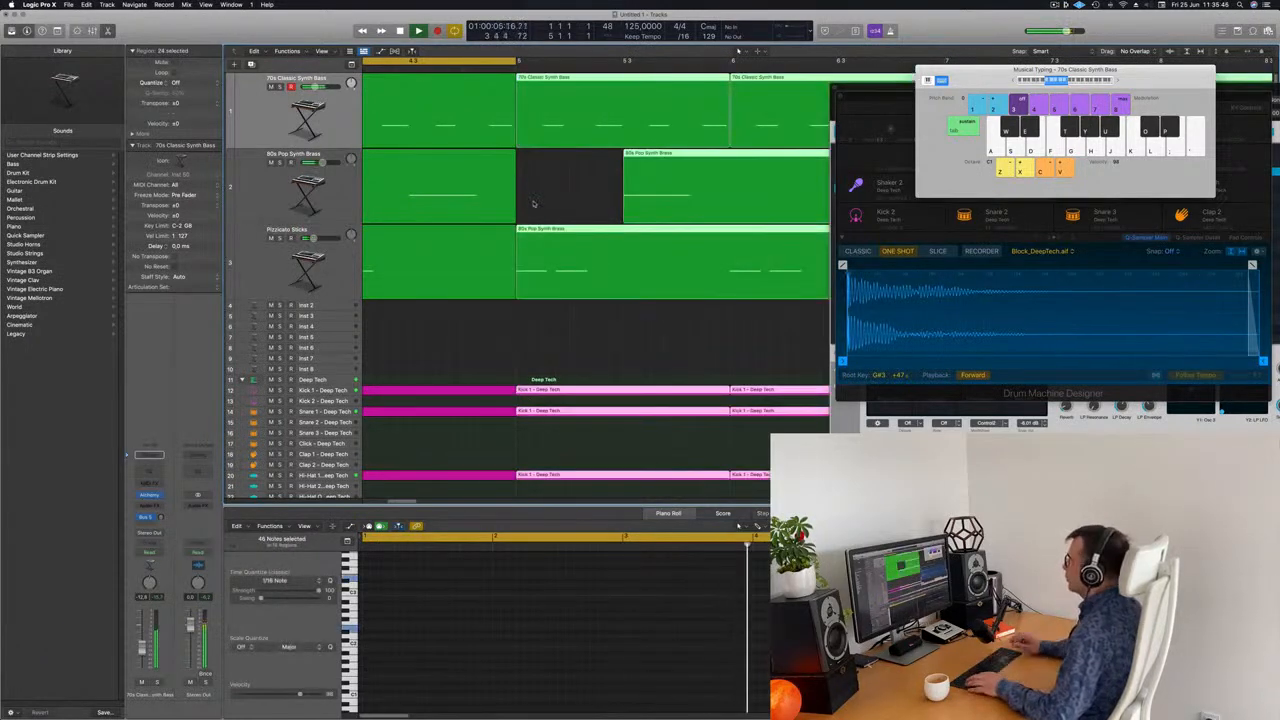
pyautogui.scroll(-10, 535, 206)
pyautogui.press('Return')
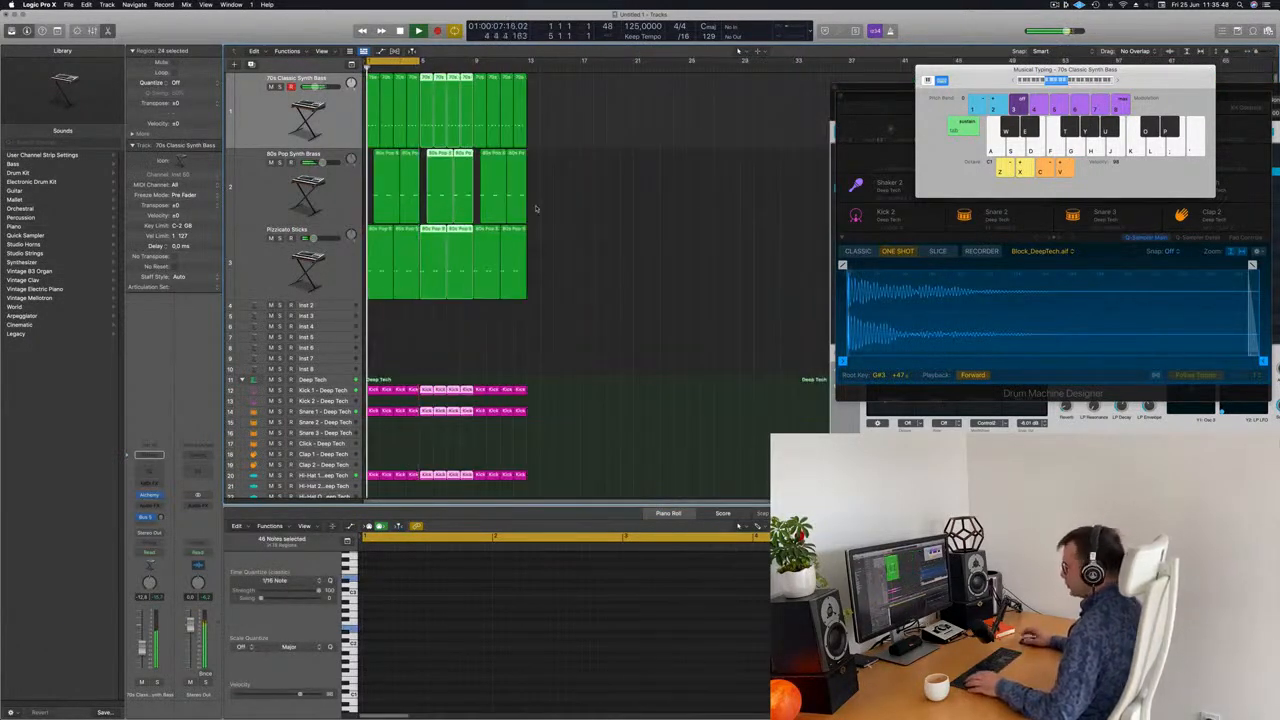
pyautogui.press('super+r')
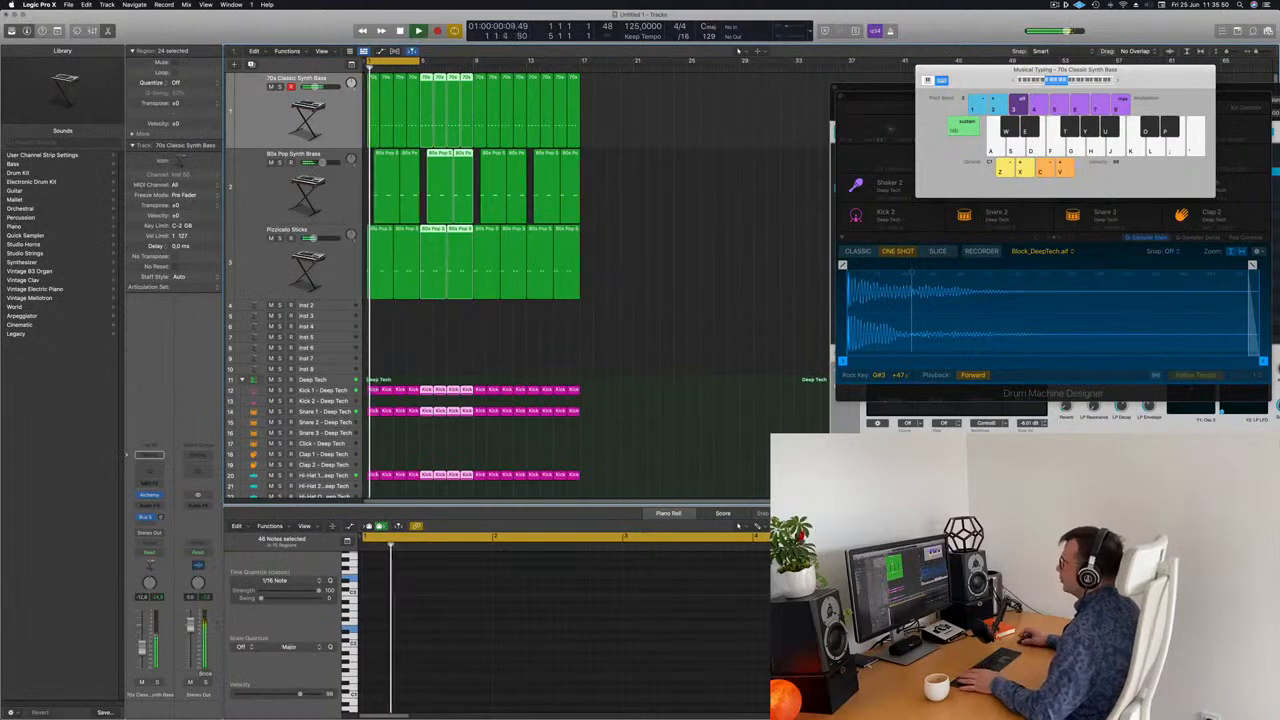
pyautogui.moveTo(371, 61); pyautogui.dragTo(585, 78)
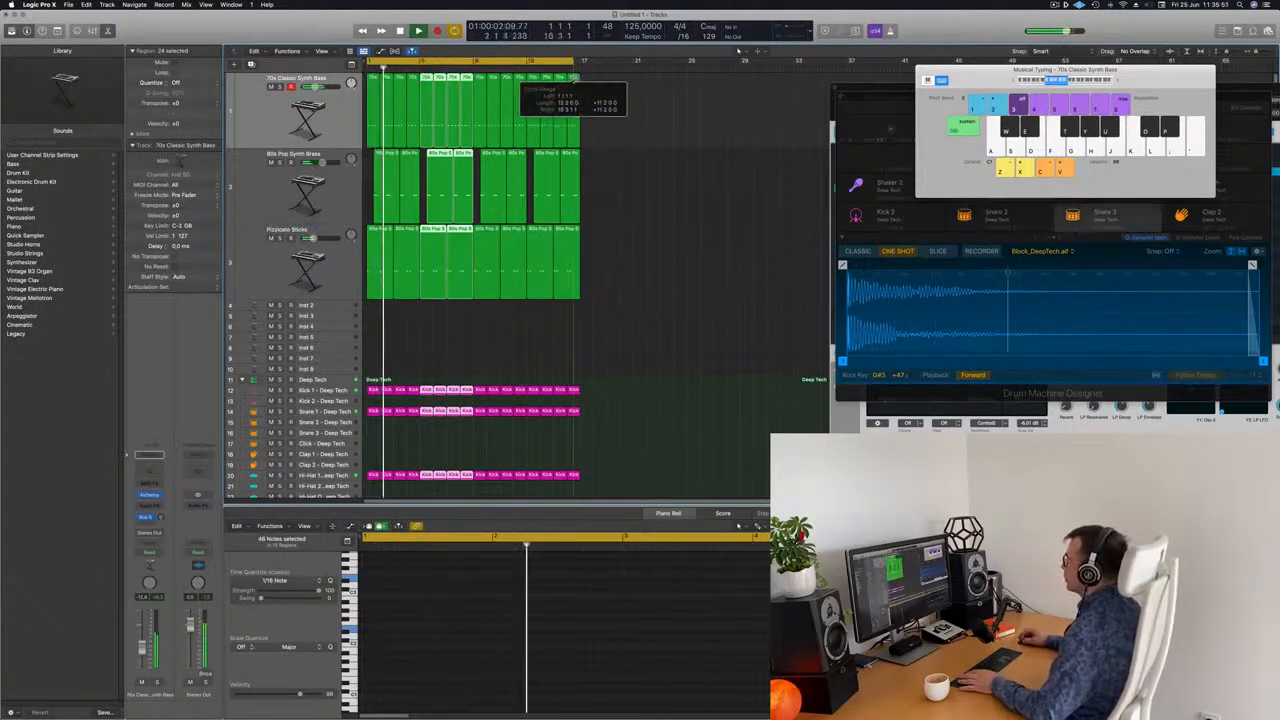
pyautogui.click(649, 189)
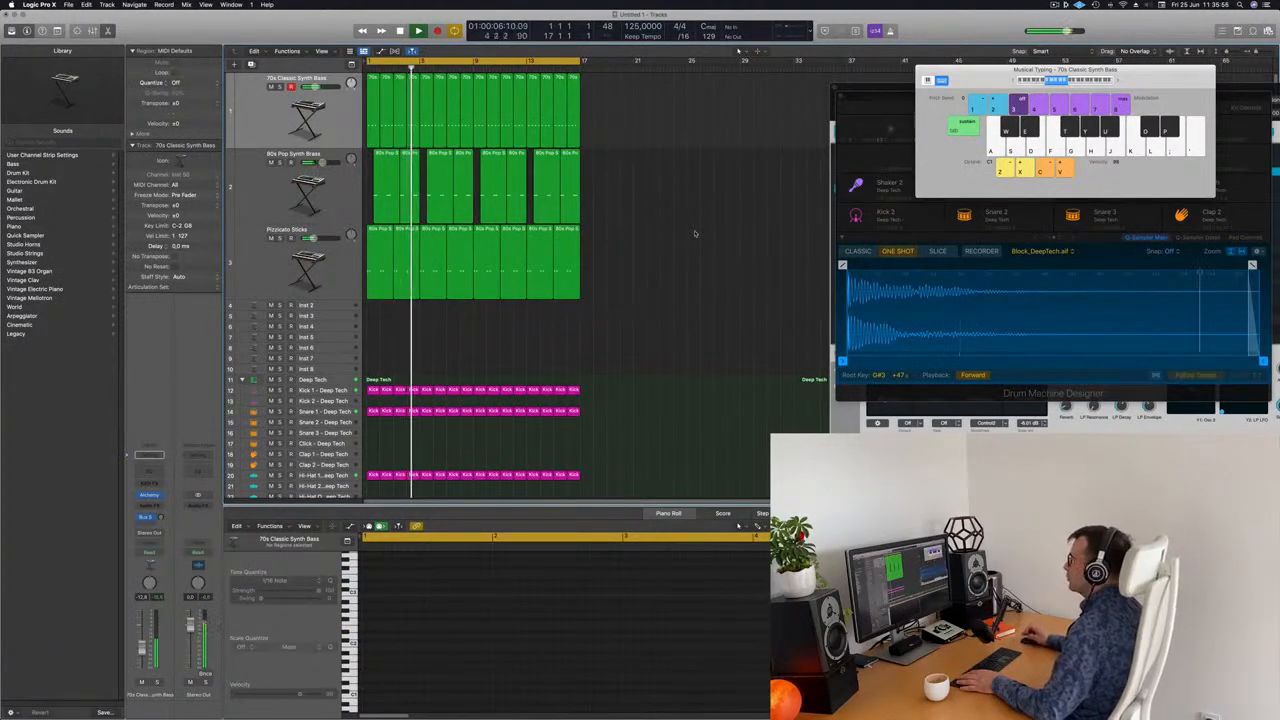
# Step: Duplicate the Pizzicato Sticks track and copy its first two-bar region onto the new track
pyautogui.click(289, 187)
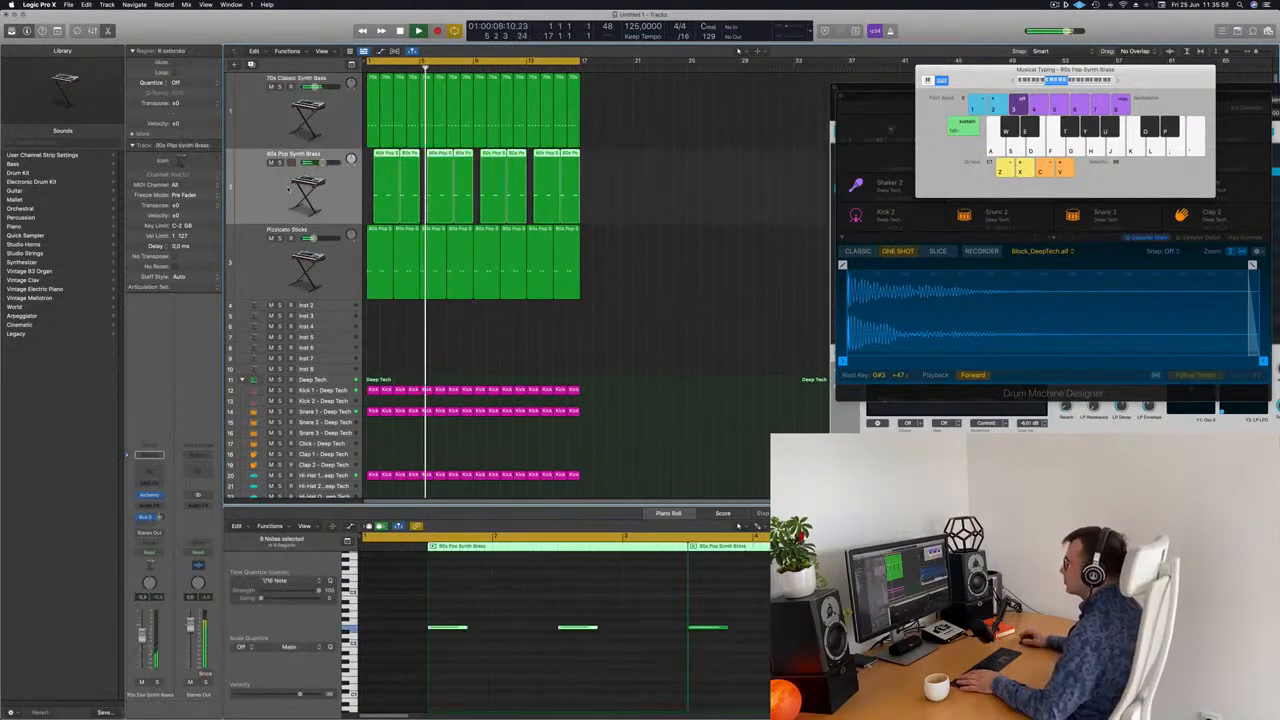
pyautogui.click(274, 271)
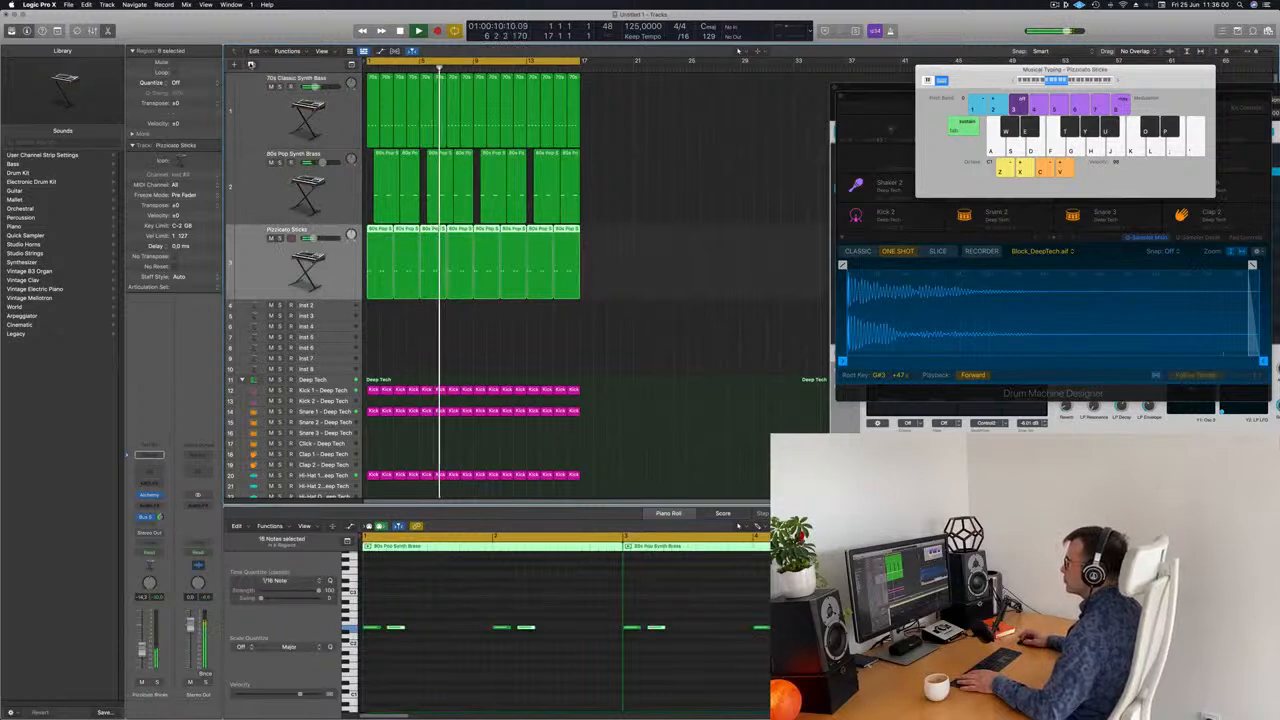
pyautogui.press('super+d')
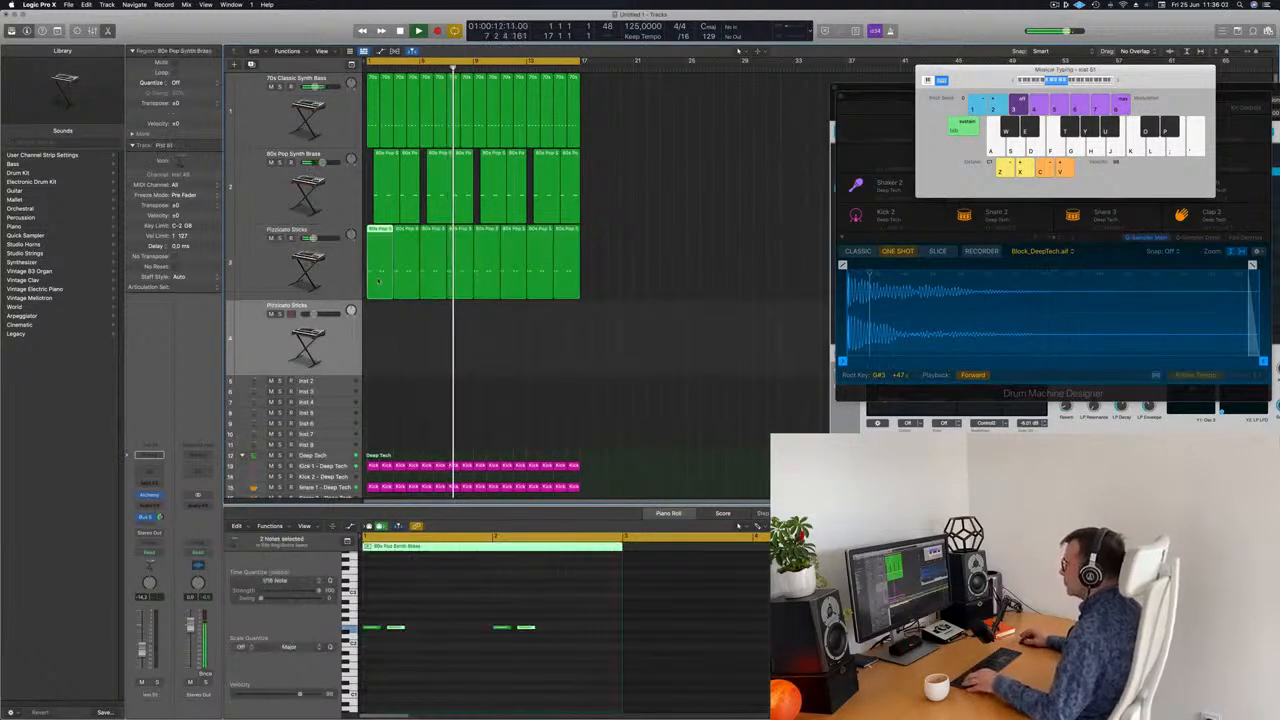
pyautogui.moveTo(378, 256); pyautogui.dragTo(377, 328)
# Step: Shift all four notes in the copied pizzicato region later into the second half of each bar and play from the start
pyautogui.moveTo(376, 617); pyautogui.dragTo(580, 647)
pyautogui.hotkey('alt', 'Right')
pyautogui.hotkey('alt', 'Right')
pyautogui.hotkey('alt', 'Right')
pyautogui.hotkey('alt', 'Right')
pyautogui.hotkey('alt', 'Right')
pyautogui.hotkey('alt', 'Right')
pyautogui.hotkey('alt', 'Right')
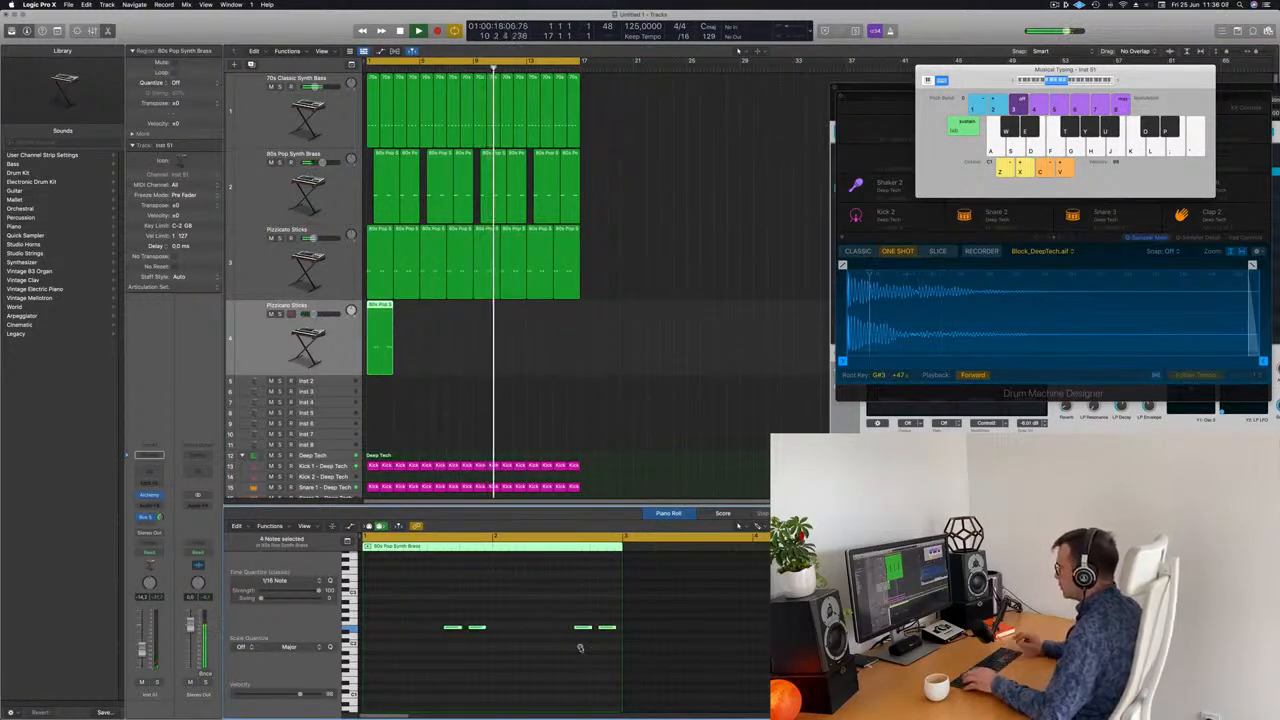
pyautogui.press('Return')
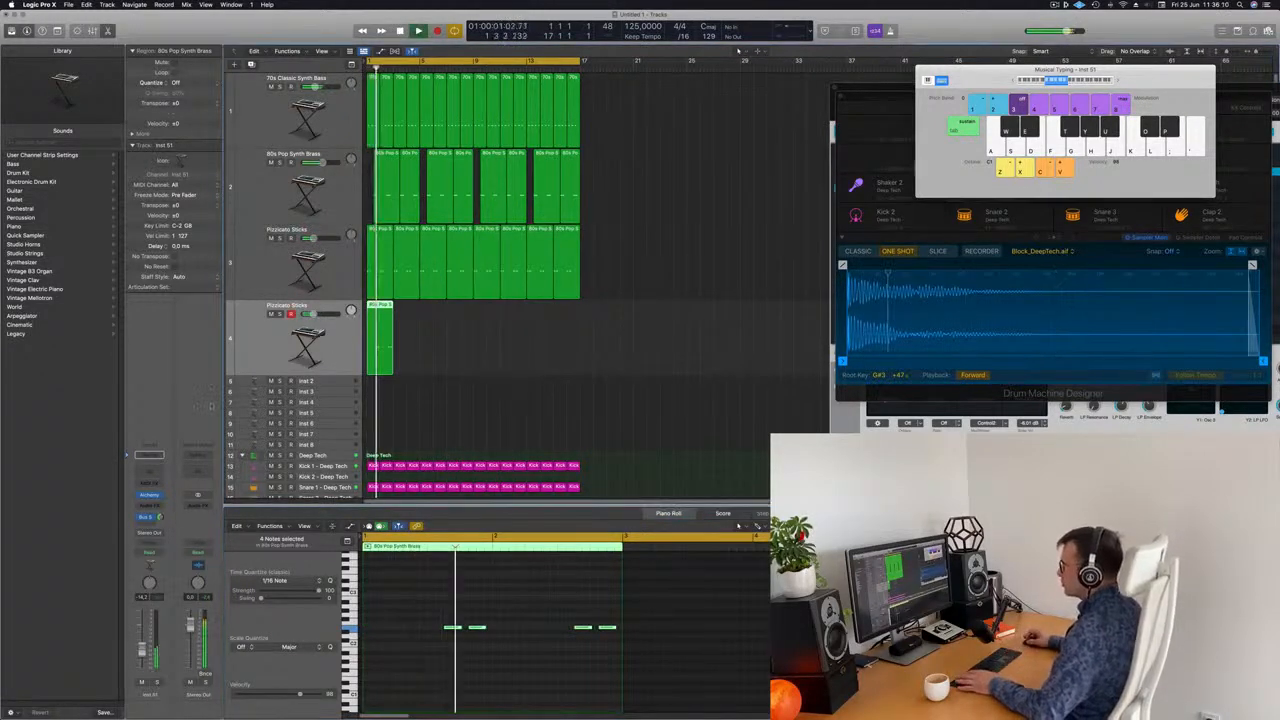
# Step: Load Alchemy's Solid String Pizzicato preset on the duplicated Pizzicato Sticks track
pyautogui.click(152, 495)
pyautogui.moveTo(668, 122); pyautogui.dragTo(825, 109)
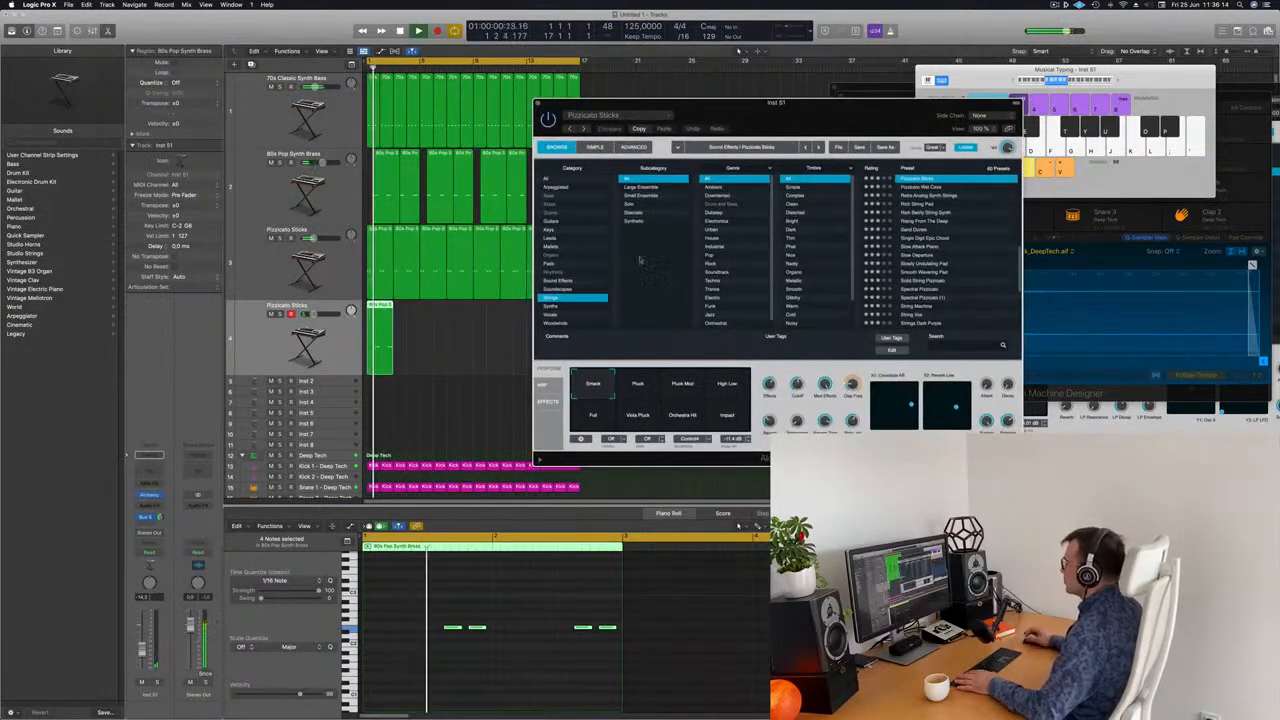
pyautogui.click(920, 282)
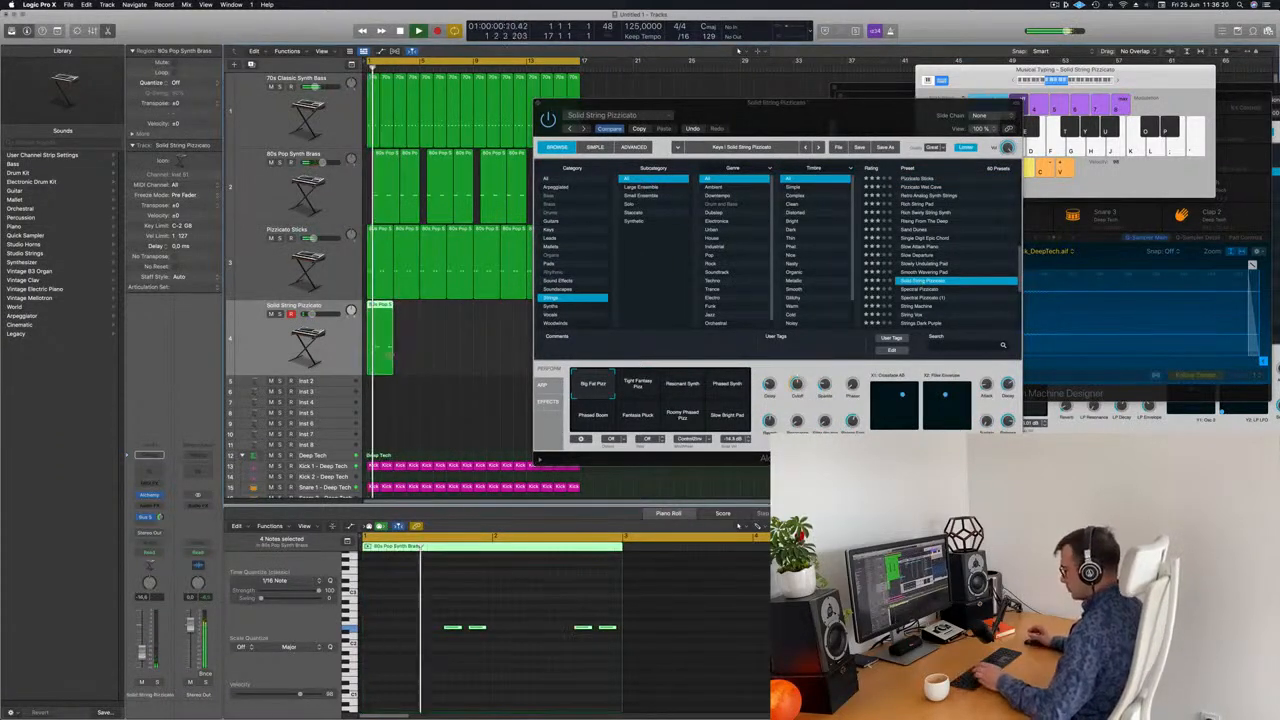
# Step: Repeat the two-bar Solid String Pizzicato region seven times to fill 16 bars and move the Alchemy window higher
pyautogui.press('super+r')
pyautogui.press('super+r')
pyautogui.press('super+r')
pyautogui.press('super+r')
pyautogui.moveTo(640, 103); pyautogui.dragTo(653, 47)
pyautogui.press('super+r')
pyautogui.press('super+r')
pyautogui.press('super+r')
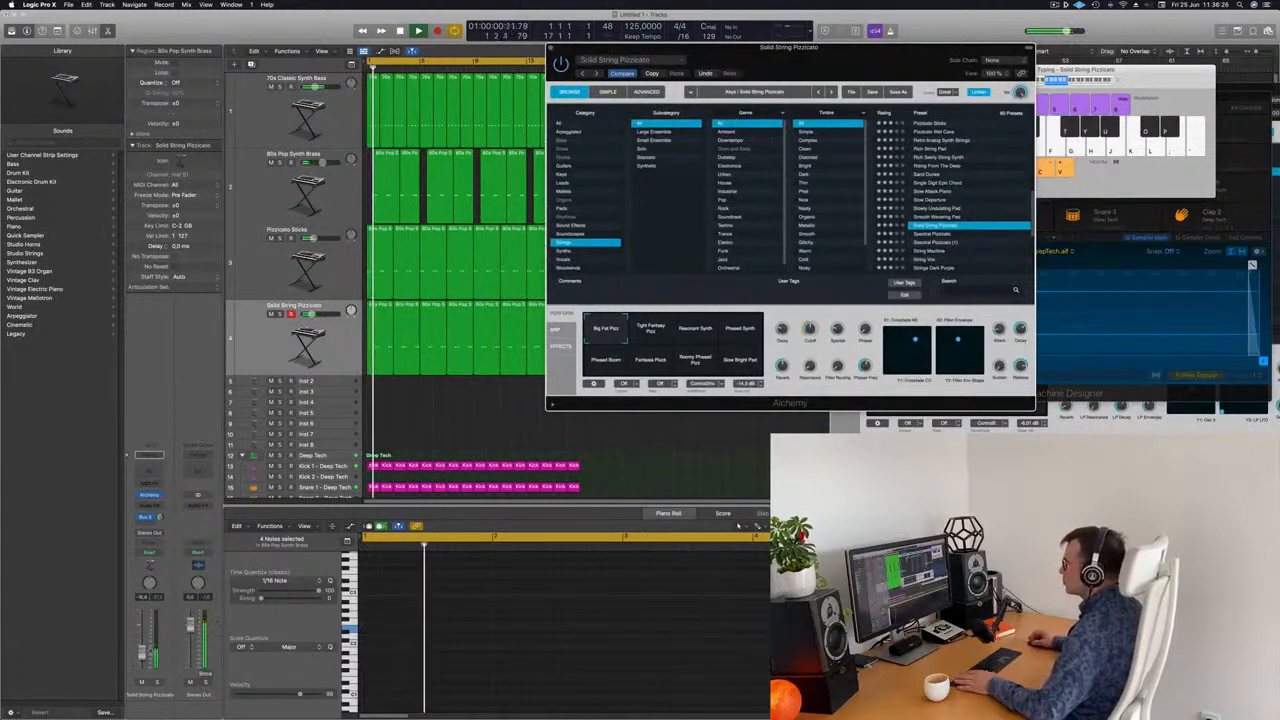
# Step: Audition the Solid String Pizzicato performance snapshots, including Resonant Synth, Phased Synth, Phased Boom and Roomy Phased Pizz, and return to the first one
pyautogui.click(650, 330)
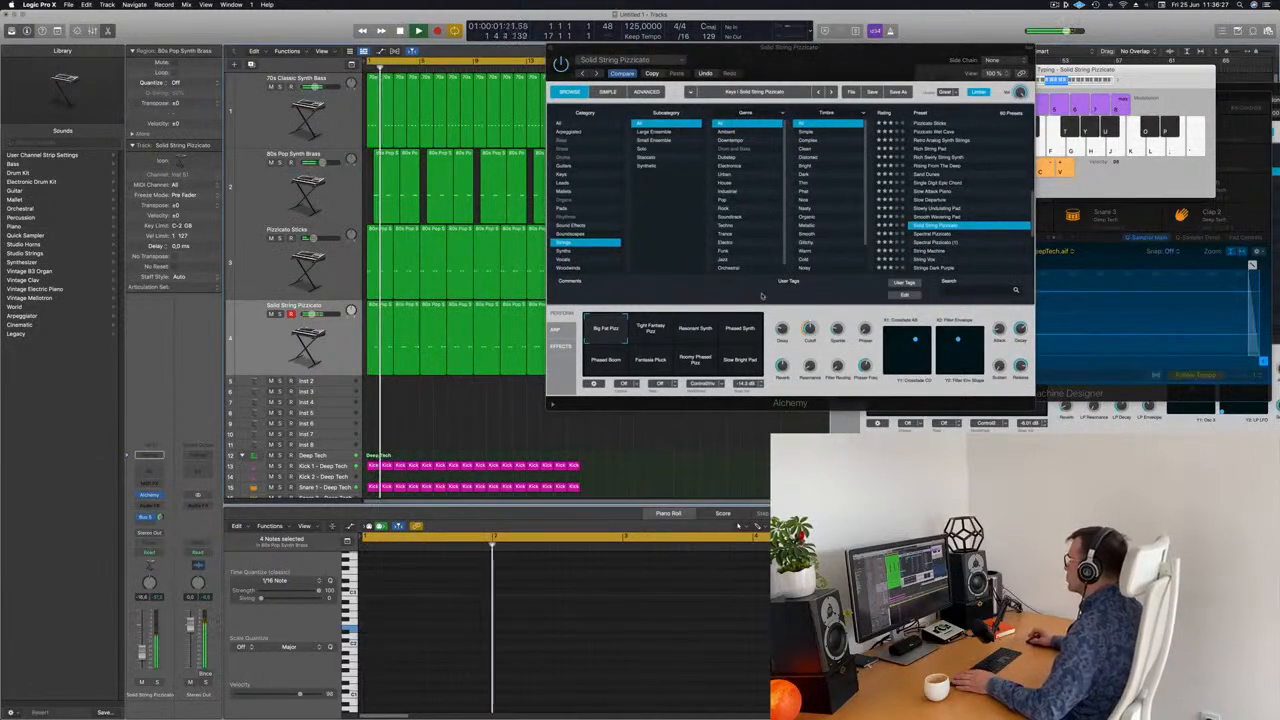
pyautogui.click(695, 332)
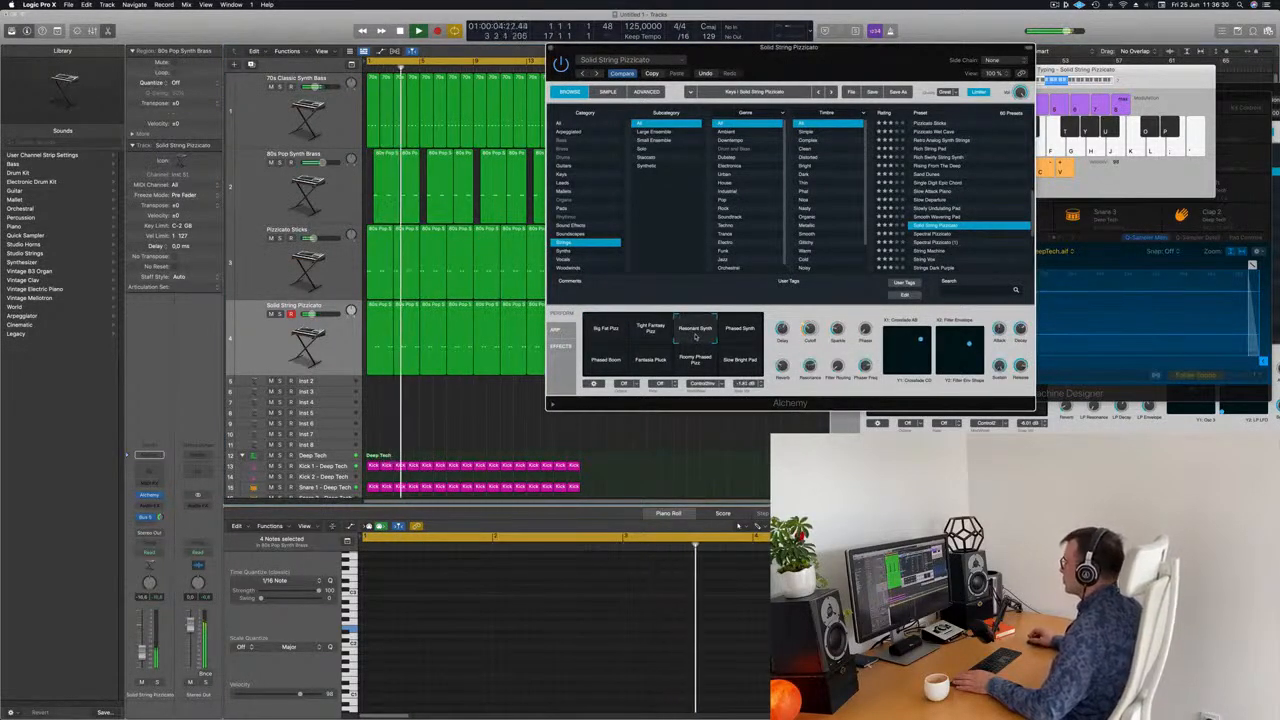
pyautogui.click(739, 335)
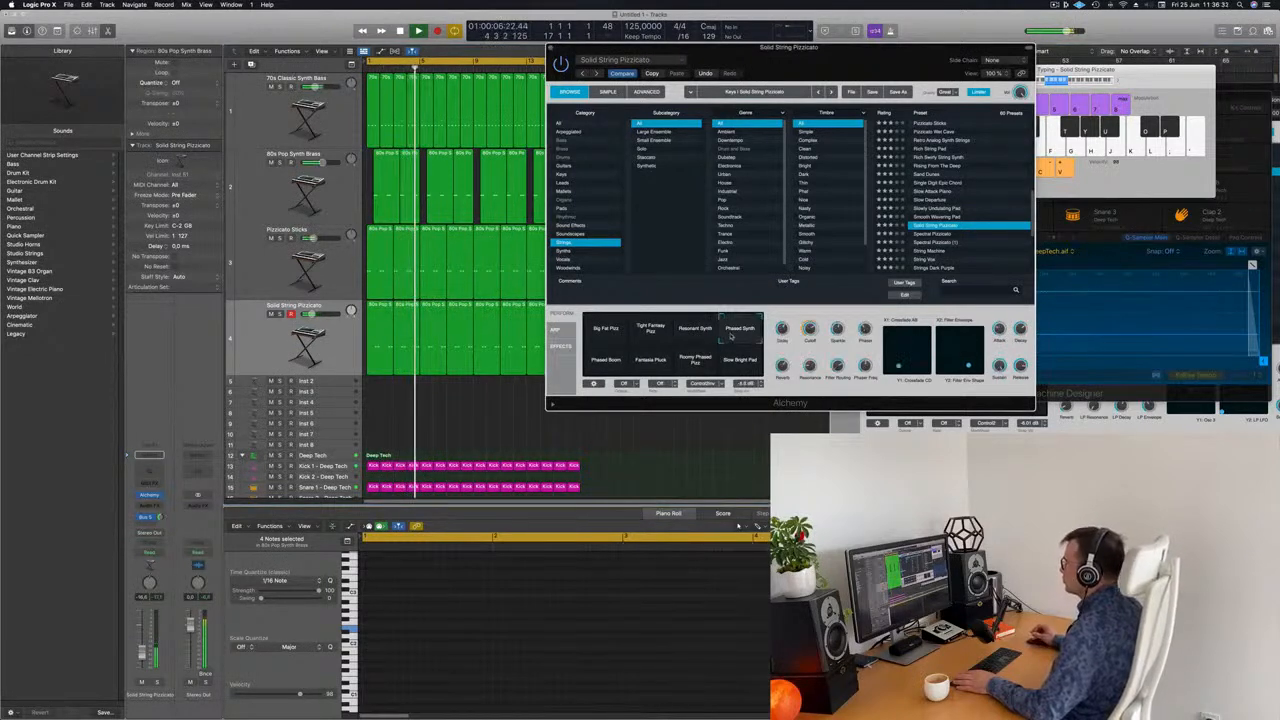
pyautogui.click(601, 364)
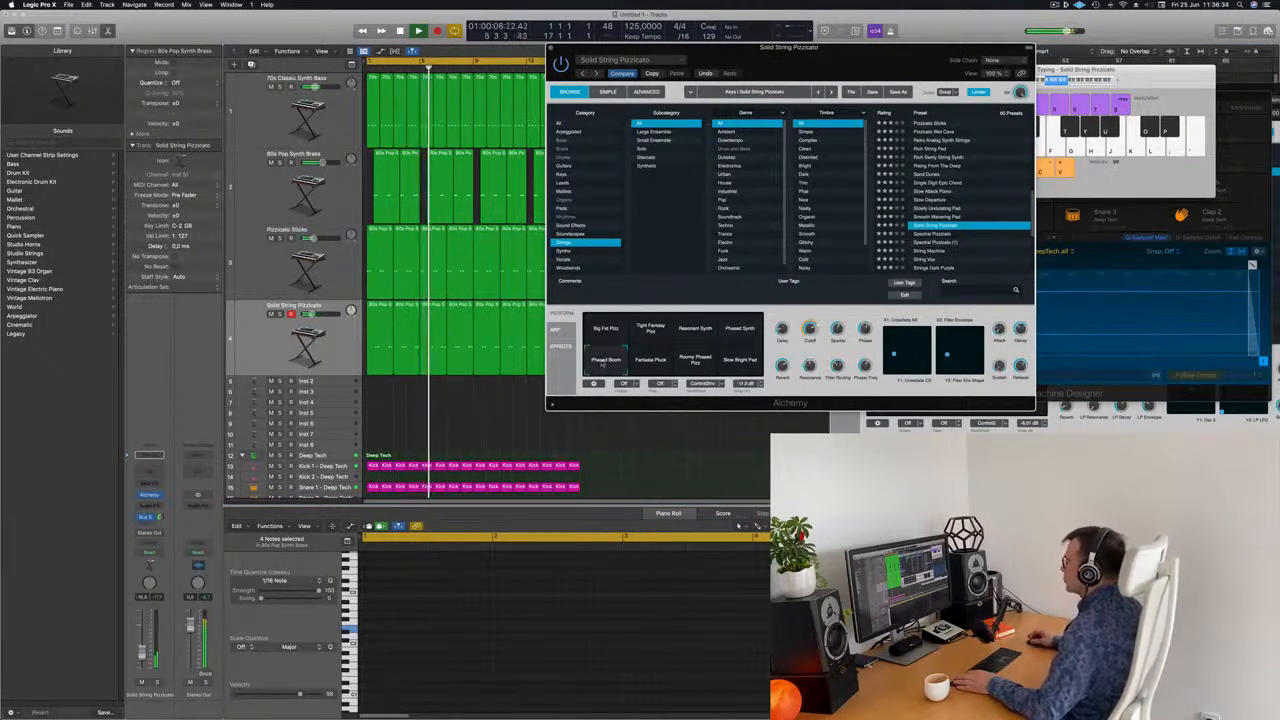
pyautogui.click(653, 362)
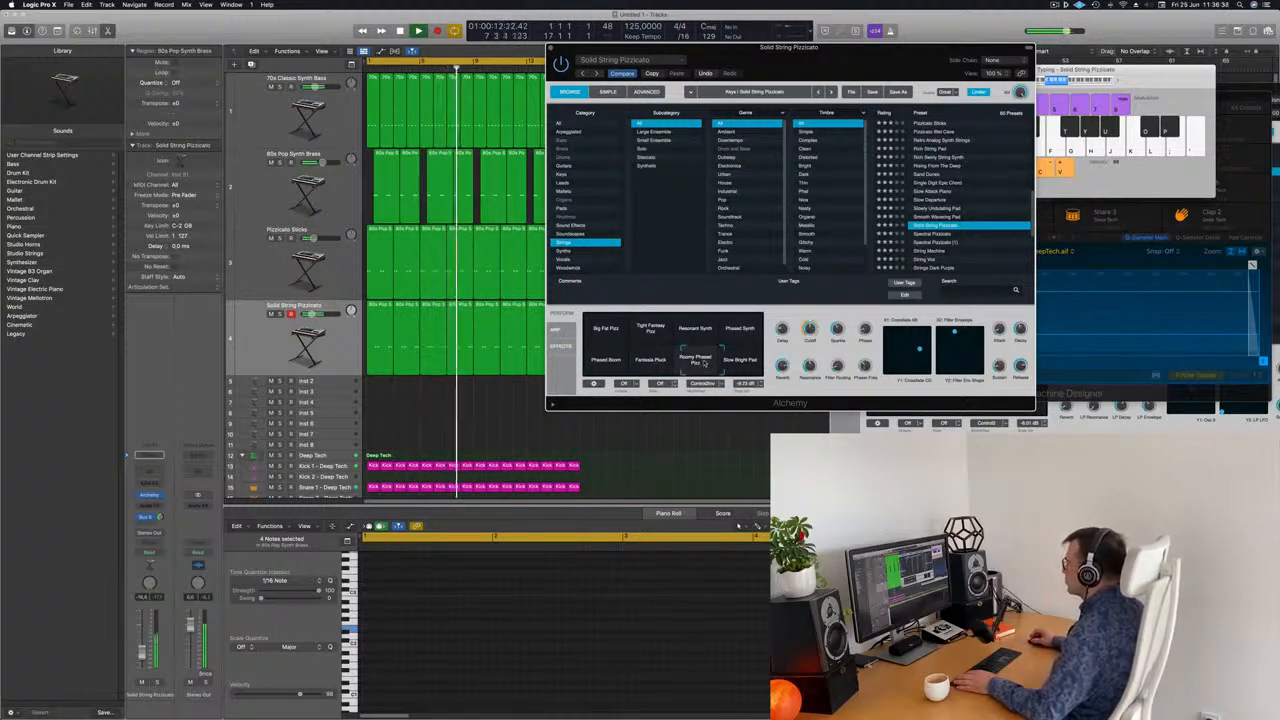
pyautogui.click(606, 322)
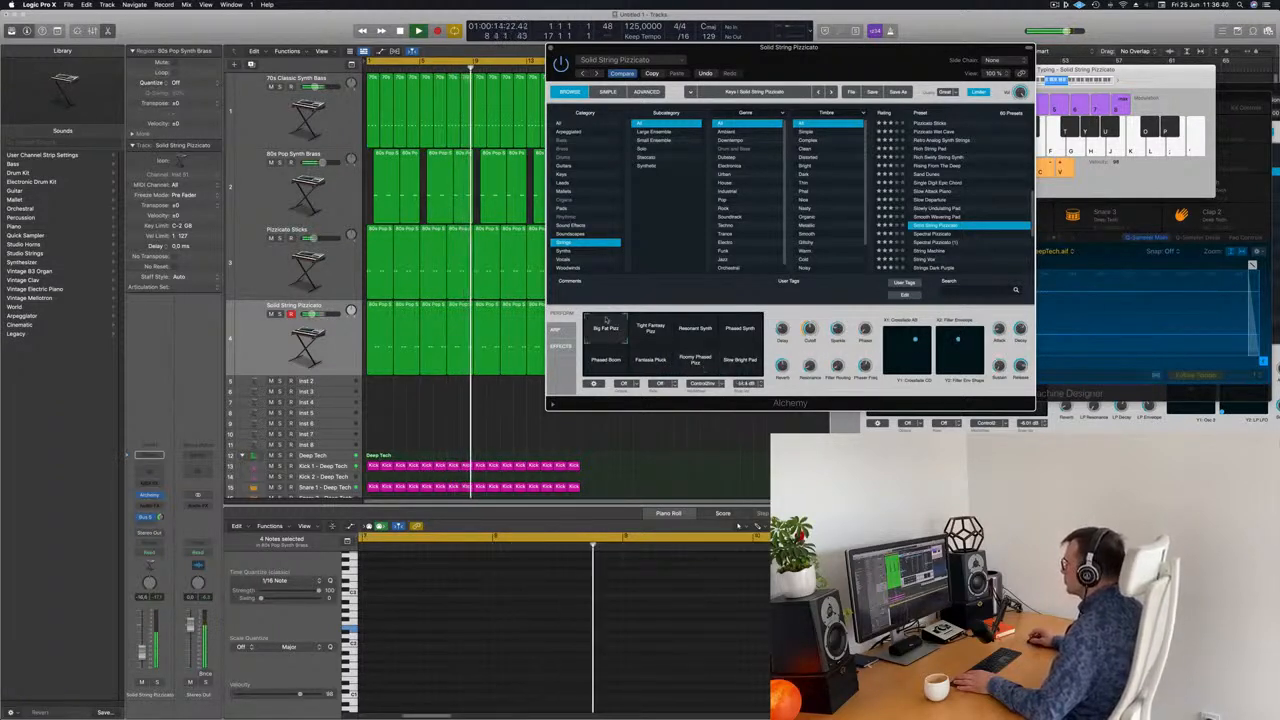
# Step: Audition the Spectral Pizzicato and String Machine presets and load Strings Dark Purple on the fourth track
pyautogui.click(930, 234)
pyautogui.click(965, 249)
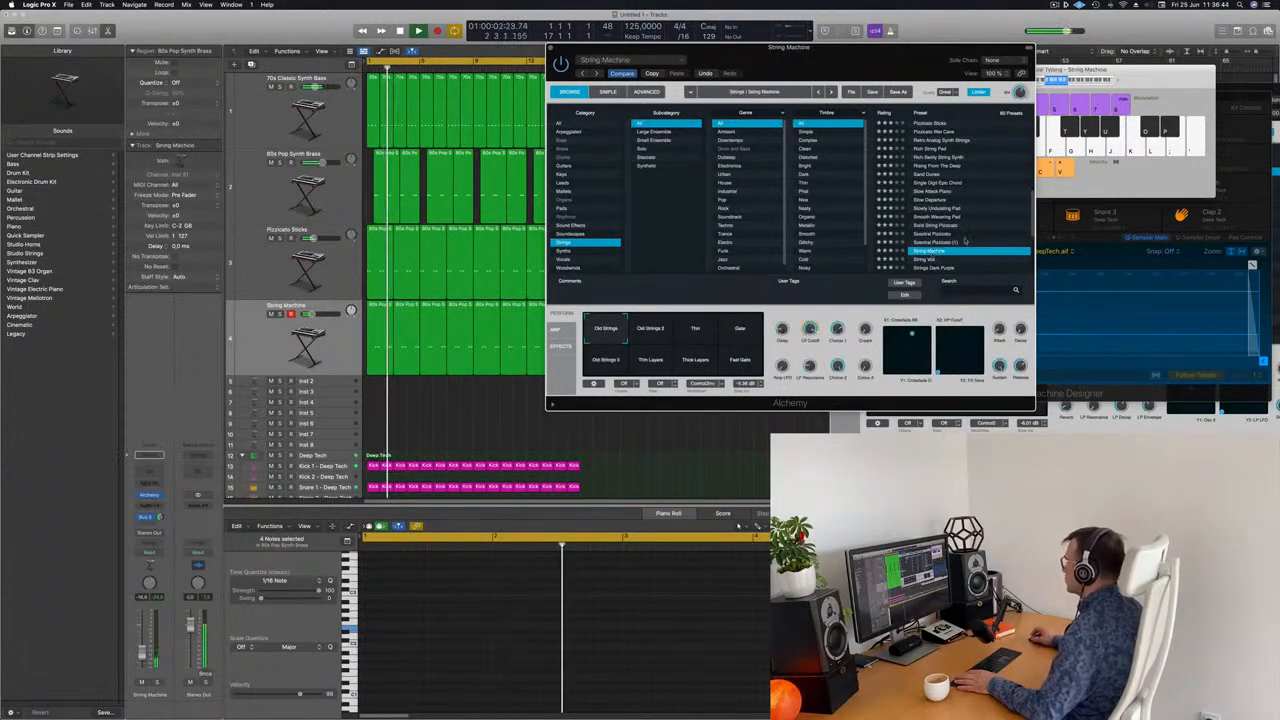
pyautogui.scroll(-2, 950, 232)
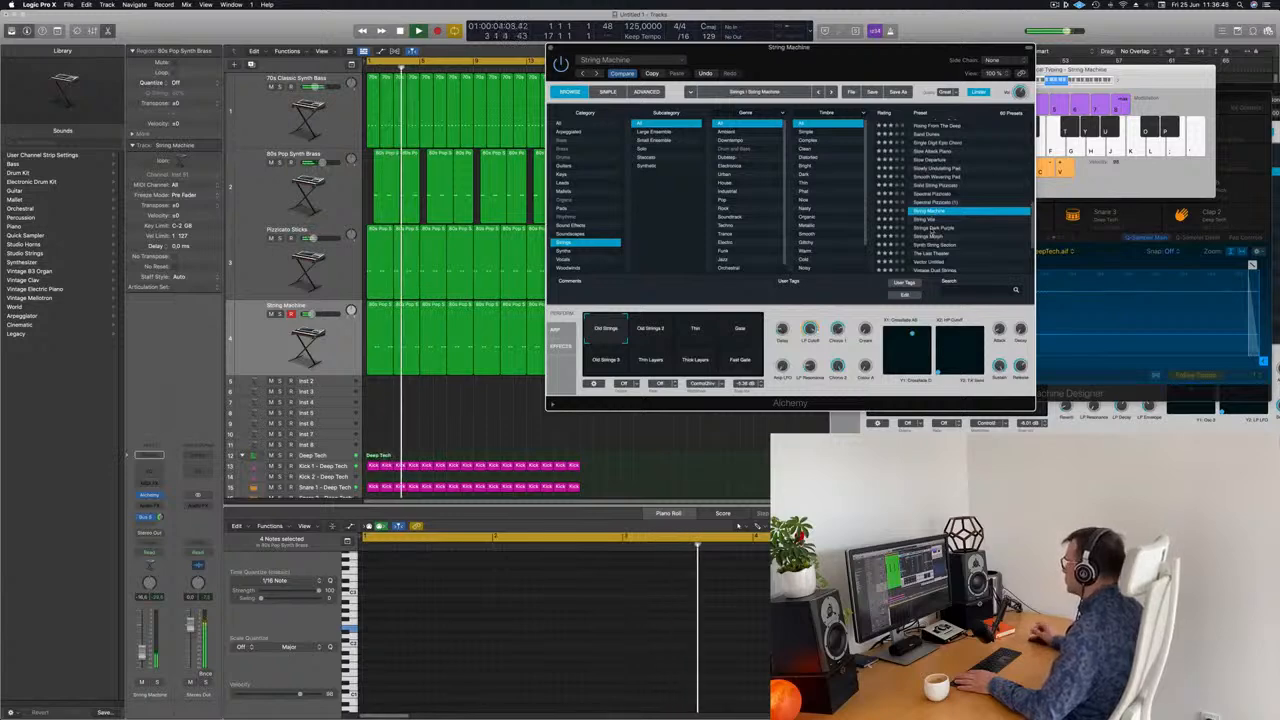
pyautogui.click(935, 228)
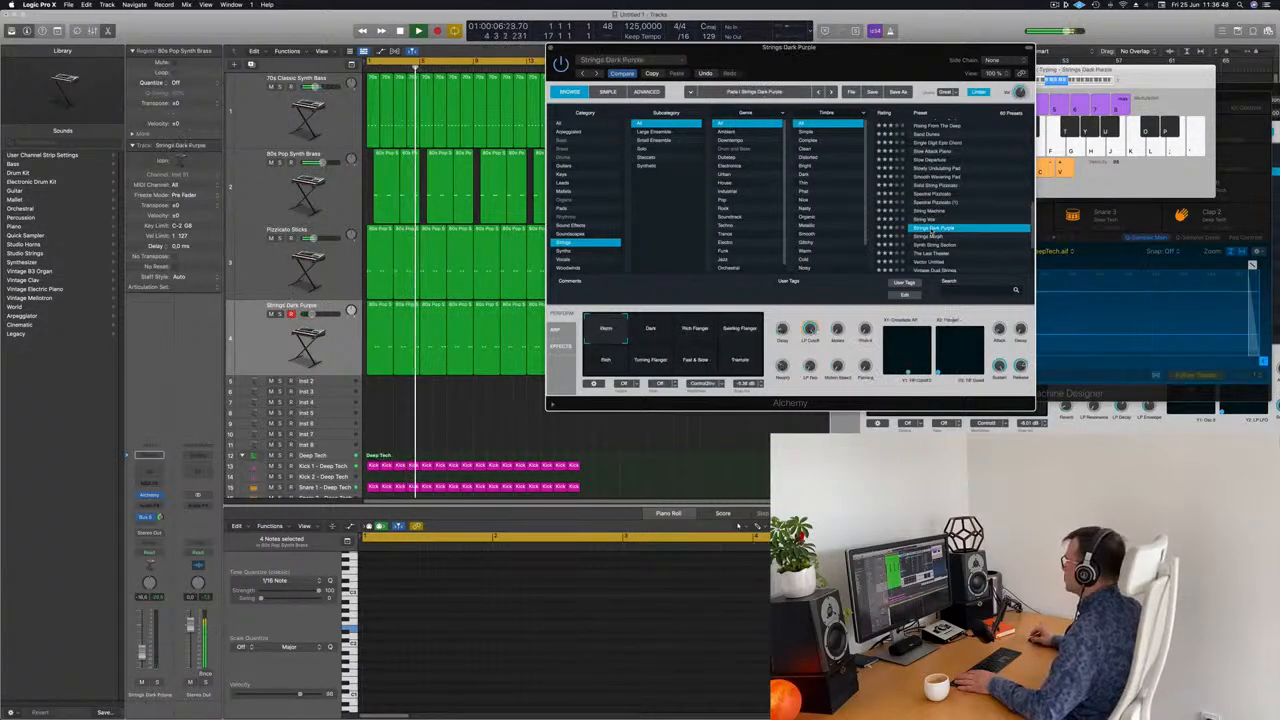
# Step: Raise the Strings Dark Purple channel level slightly and close its Alchemy window
pyautogui.moveTo(892, 54); pyautogui.dragTo(828, 40)
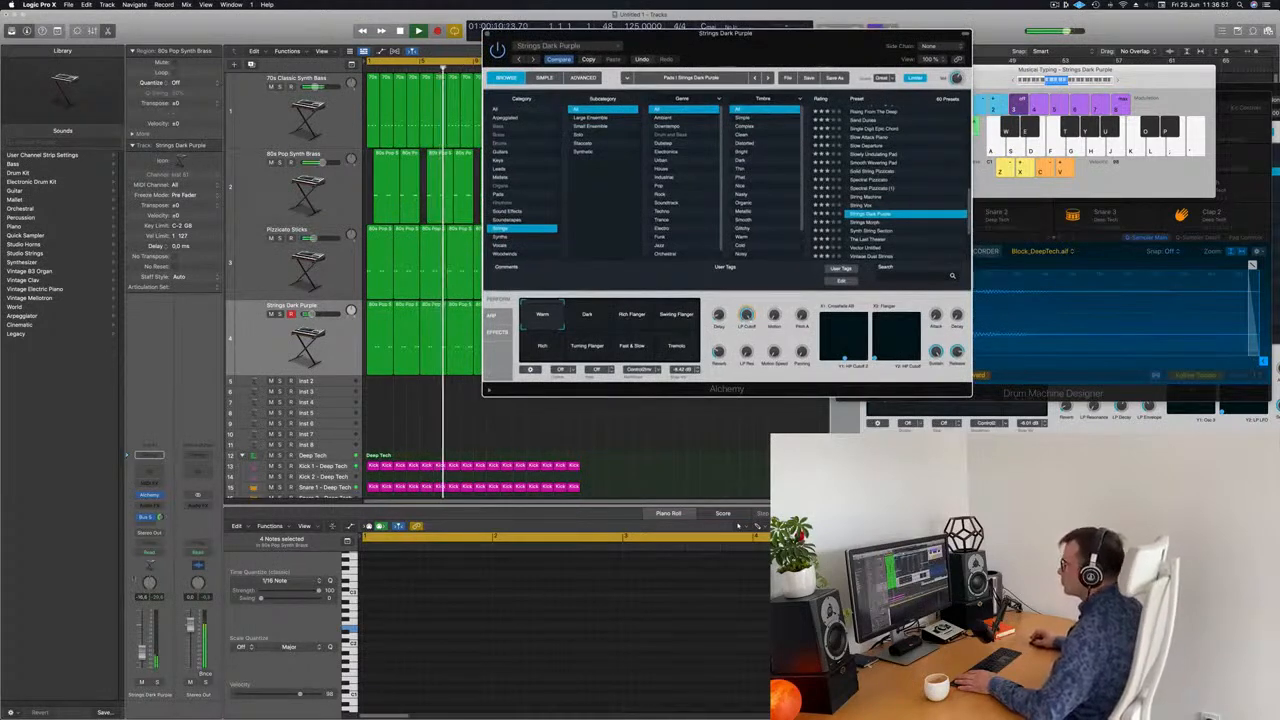
pyautogui.moveTo(143, 652); pyautogui.dragTo(143, 648)
pyautogui.moveTo(512, 40); pyautogui.dragTo(591, 77)
pyautogui.click(567, 71)
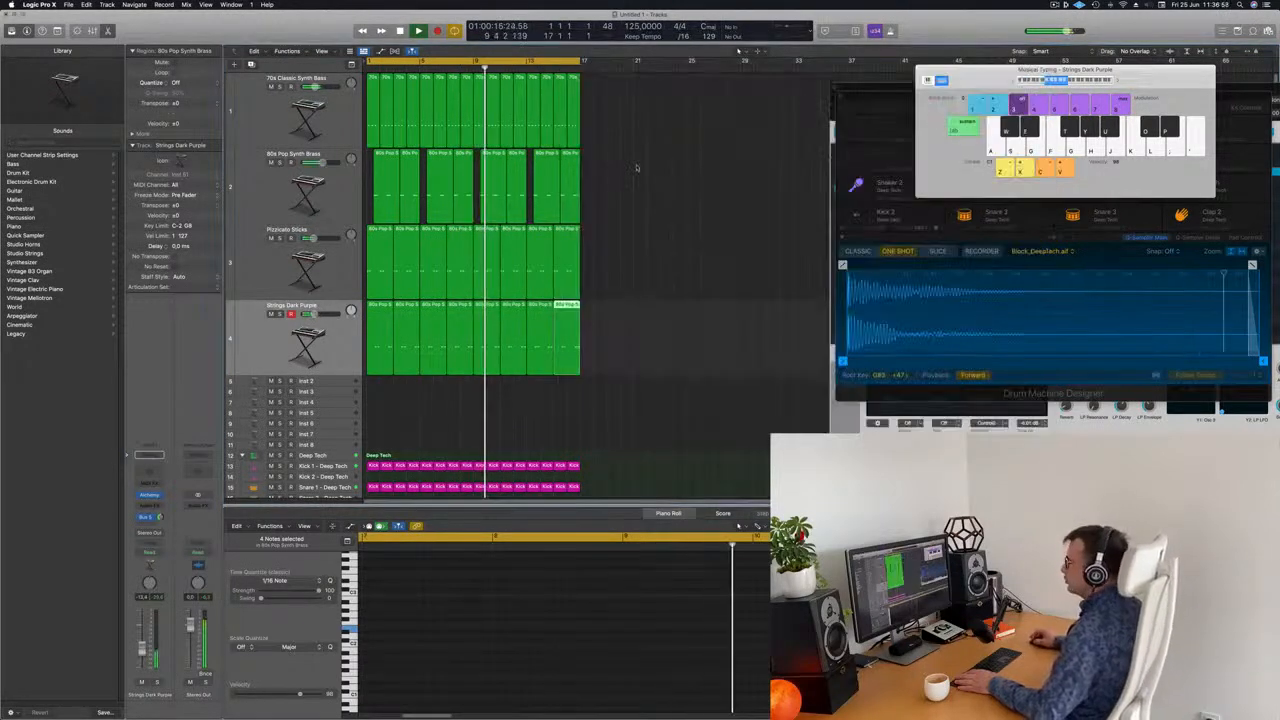
# Step: Replace the instrument on the Inst 2 track with a stereo Retro Synth and shift its window clear of the tracks
pyautogui.scroll(-3, 623, 209)
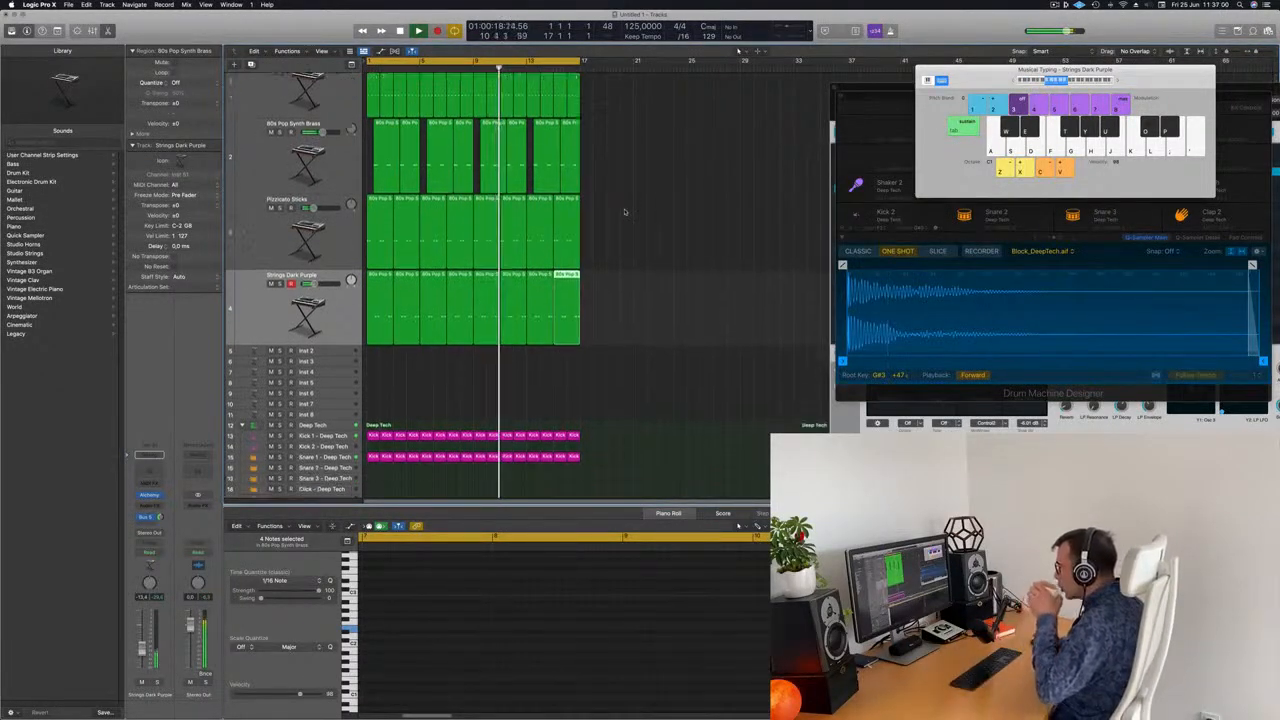
pyautogui.scroll(3, 624, 212)
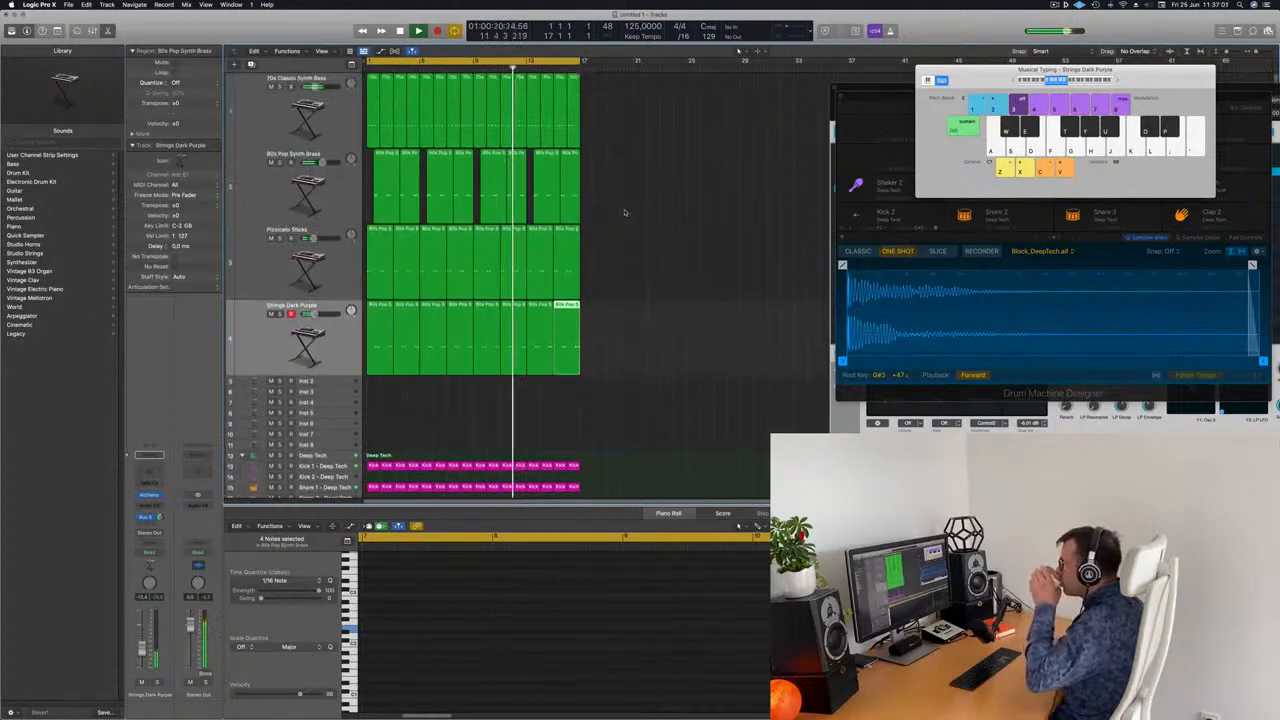
pyautogui.press('Down')
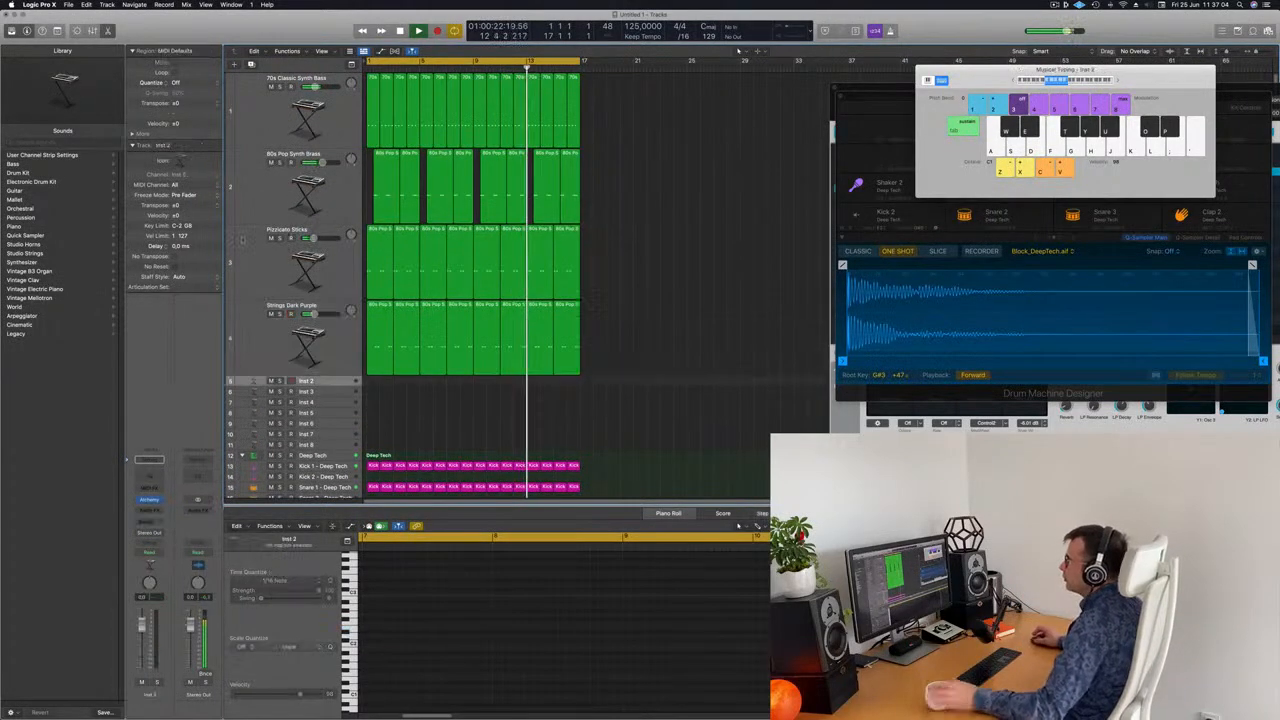
pyautogui.click(148, 459)
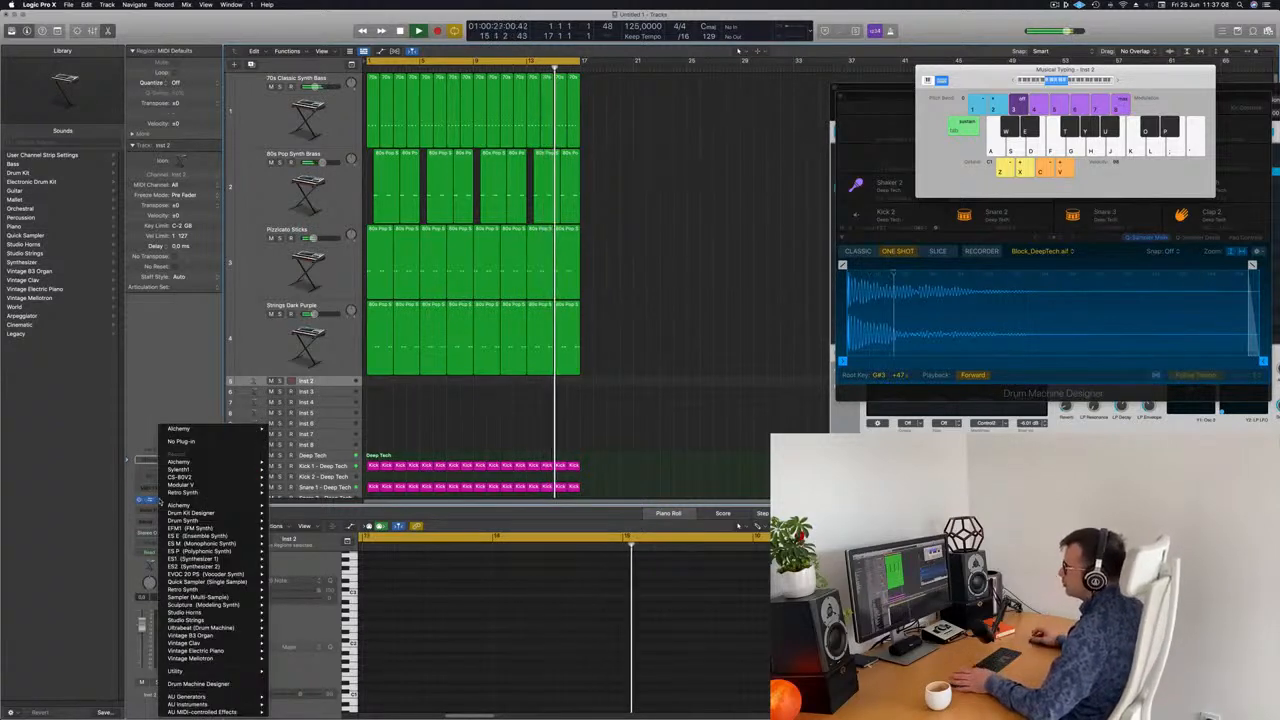
pyautogui.moveTo(265, 492)
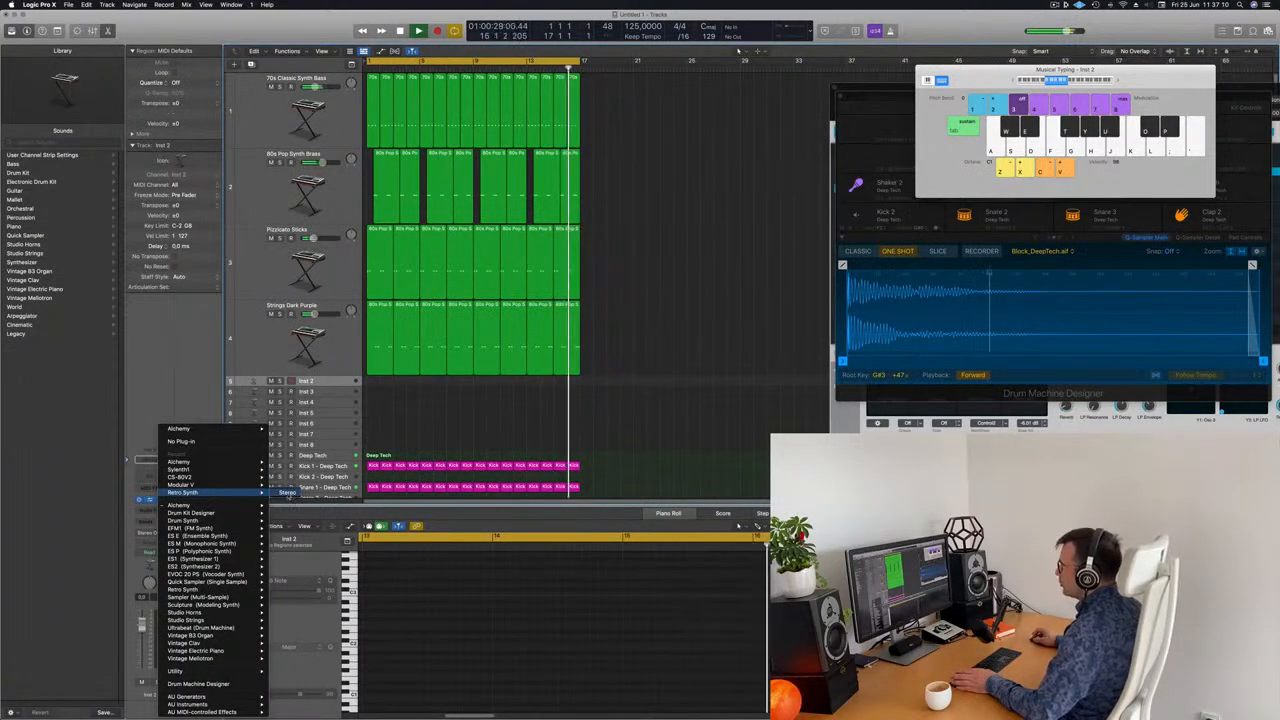
pyautogui.click(286, 493)
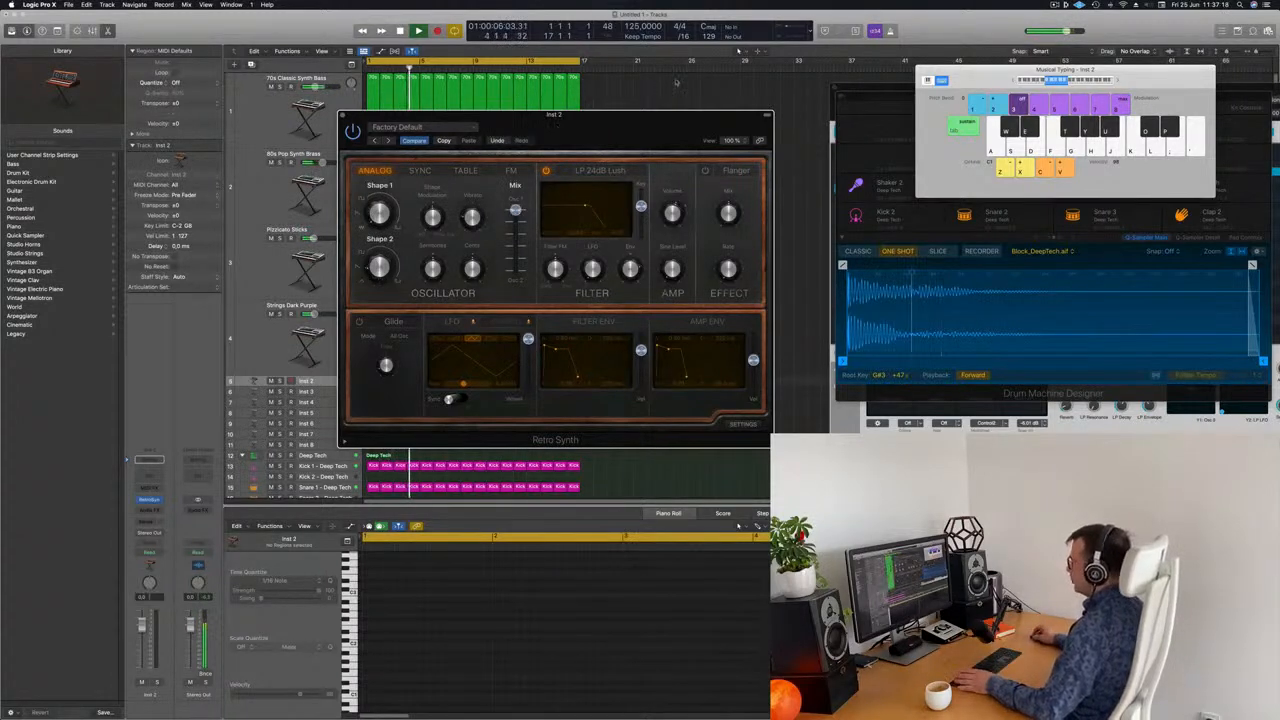
pyautogui.moveTo(558, 129); pyautogui.dragTo(676, 82)
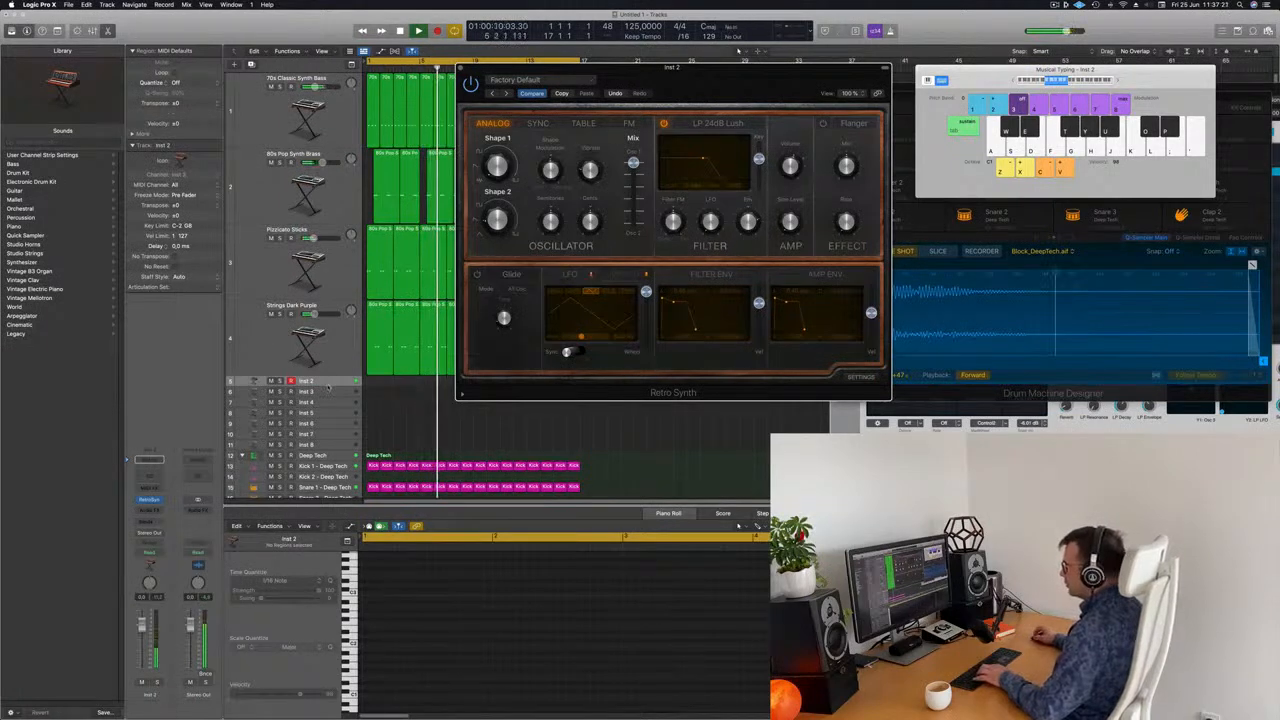
# Step: Enlarge the Inst 2 track and tune Retro Synth's filter cutoff by ear, keeping its window clear of the regions
pyautogui.moveTo(333, 386); pyautogui.dragTo(333, 435)
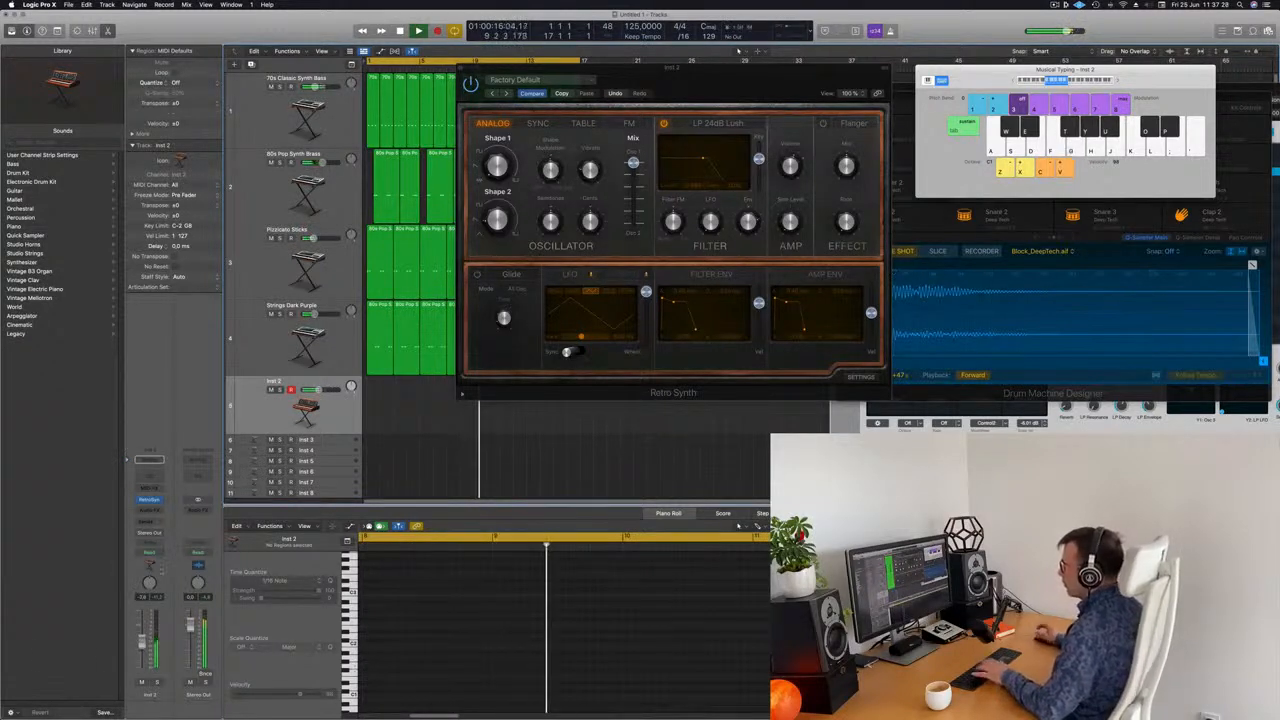
pyautogui.moveTo(704, 158); pyautogui.dragTo(704, 150)
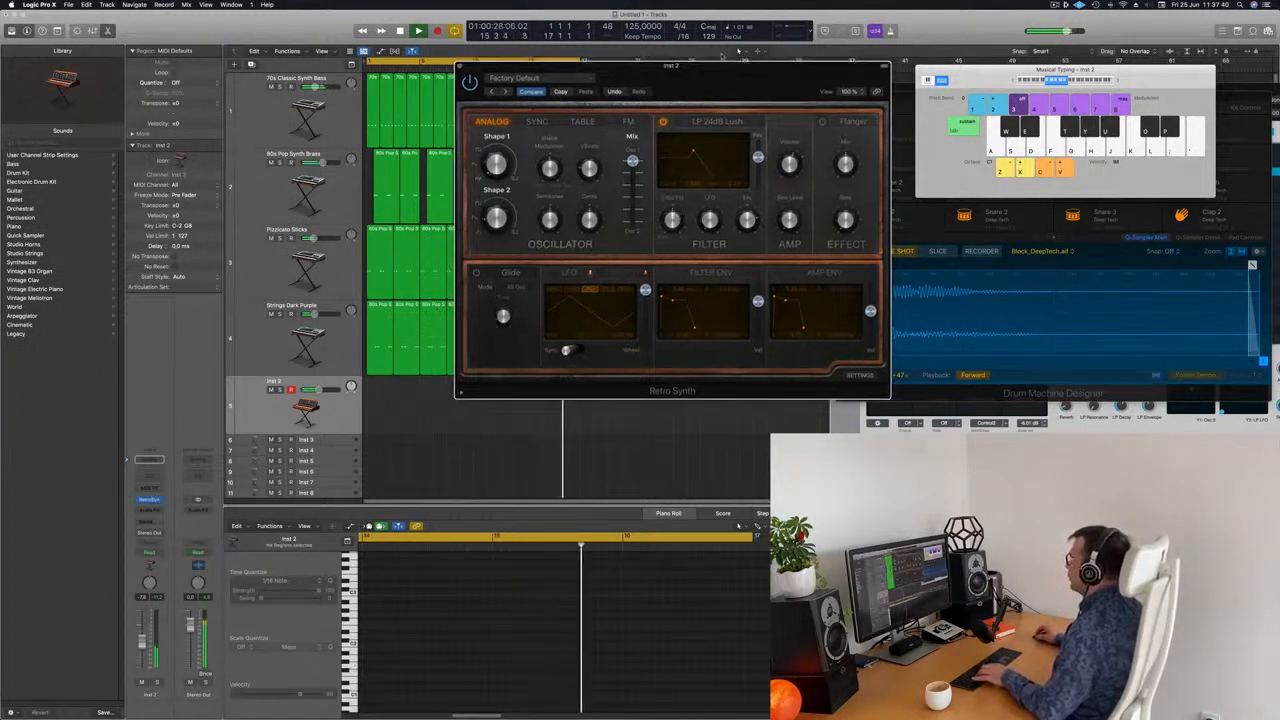
pyautogui.moveTo(746, 77); pyautogui.dragTo(714, 55)
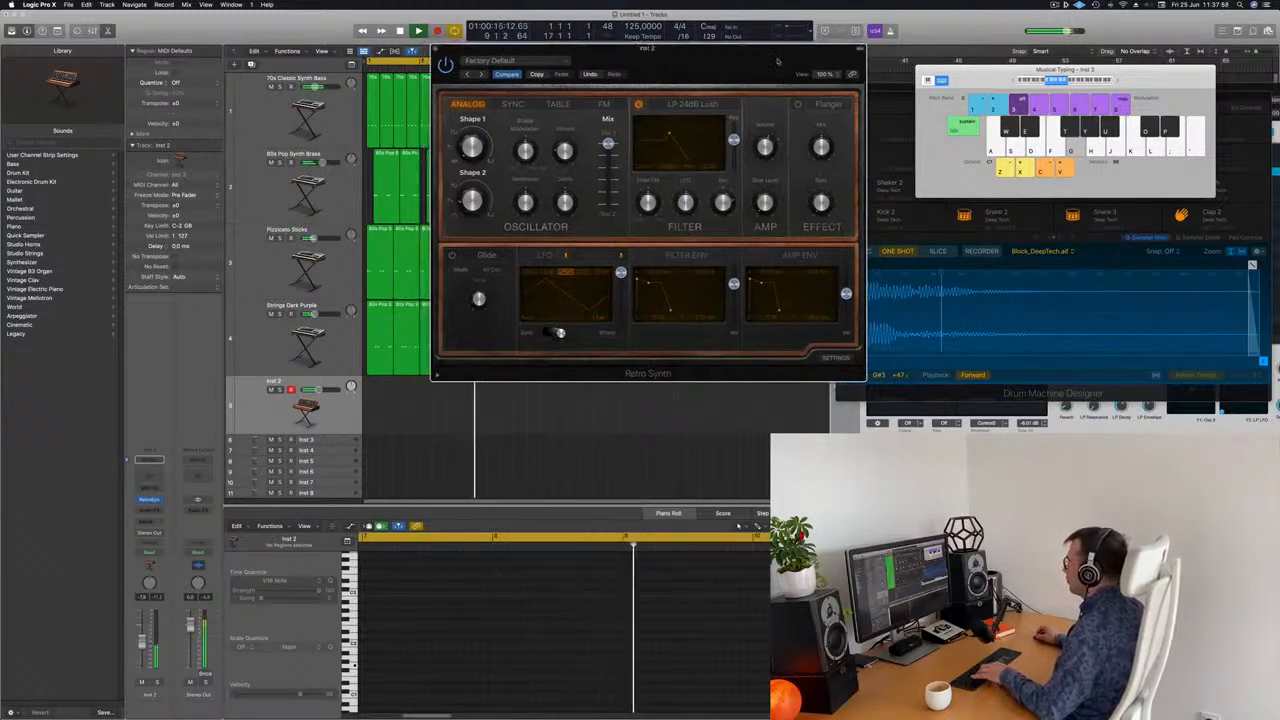
pyautogui.moveTo(560, 45); pyautogui.dragTo(662, 65)
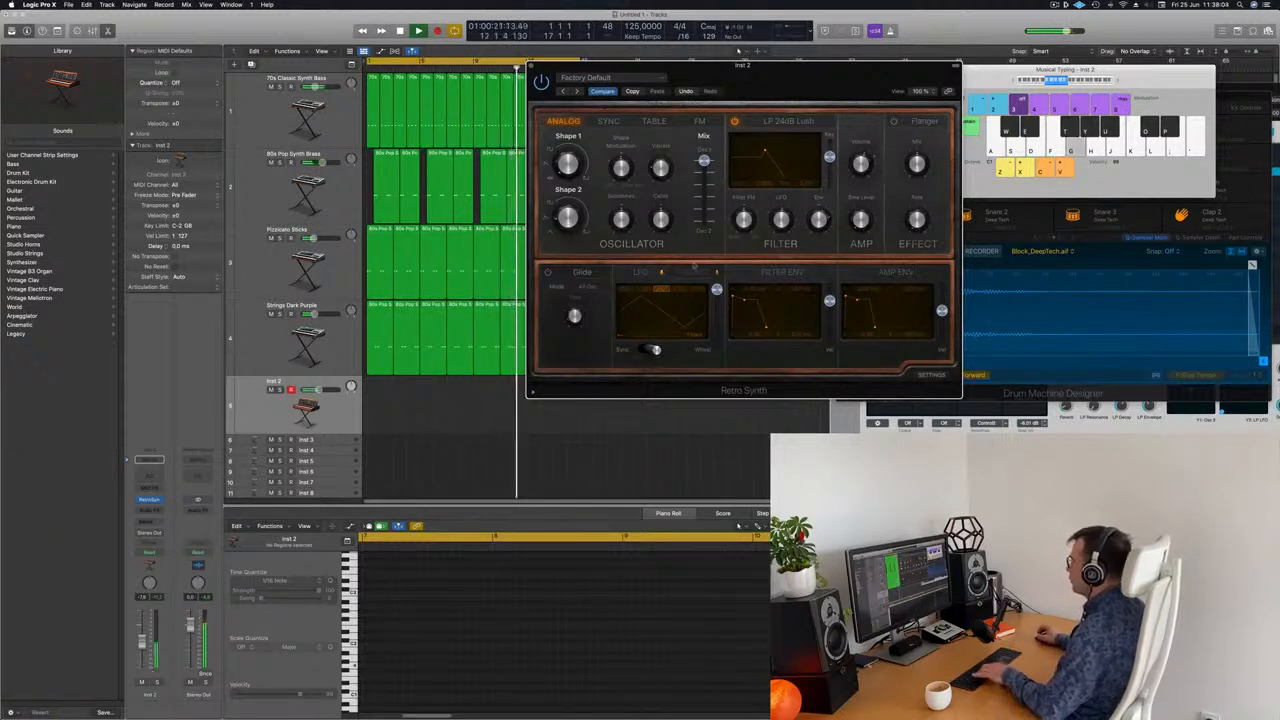
pyautogui.moveTo(814, 85); pyautogui.dragTo(816, 58)
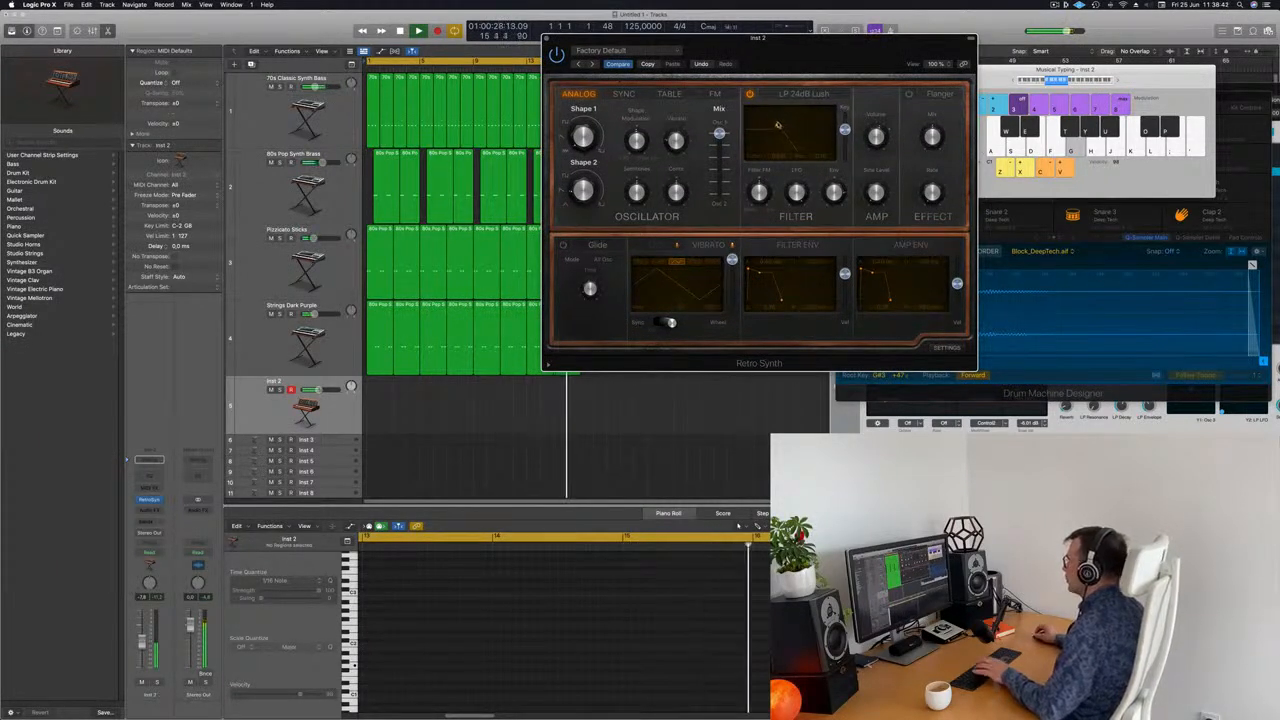
pyautogui.moveTo(825, 52); pyautogui.dragTo(916, 42)
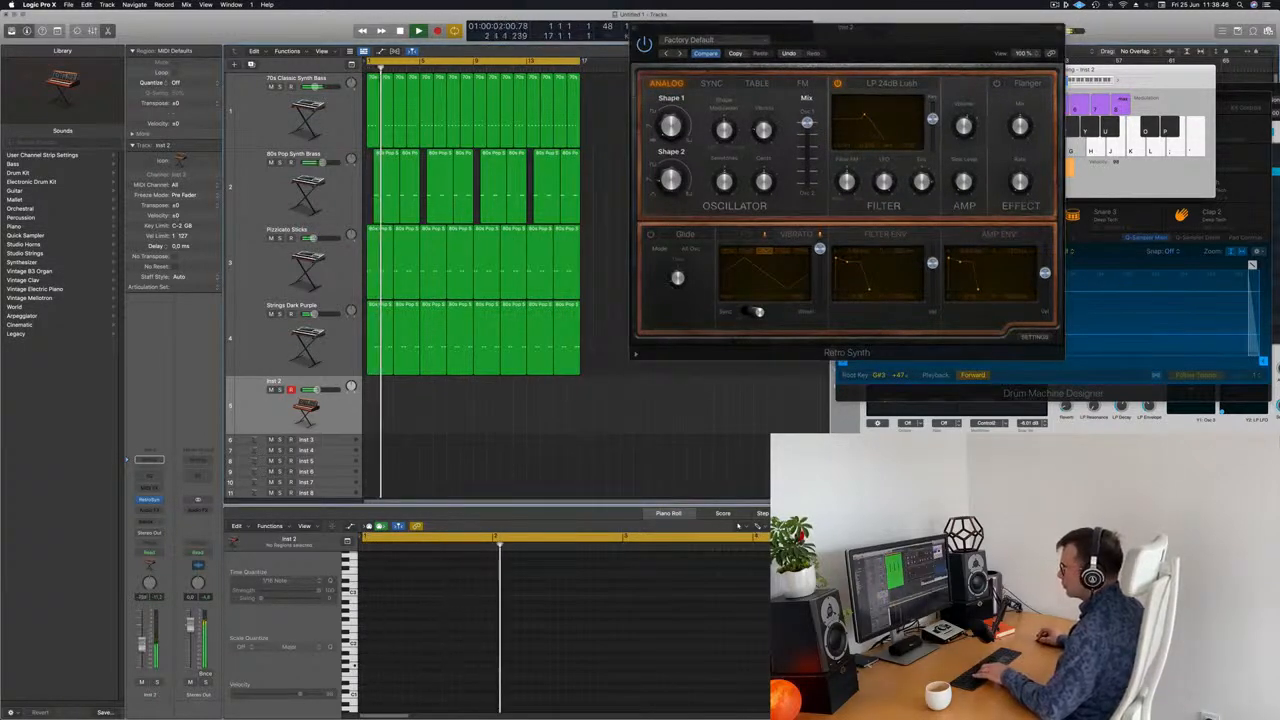
# Step: Add a Compressor to the Inst 2 channel, side-chained from Kick 1 - Deep Tech, with its ratio raised to about 3.9:1
pyautogui.click(149, 510)
pyautogui.moveTo(160, 530)
pyautogui.click(224, 530)
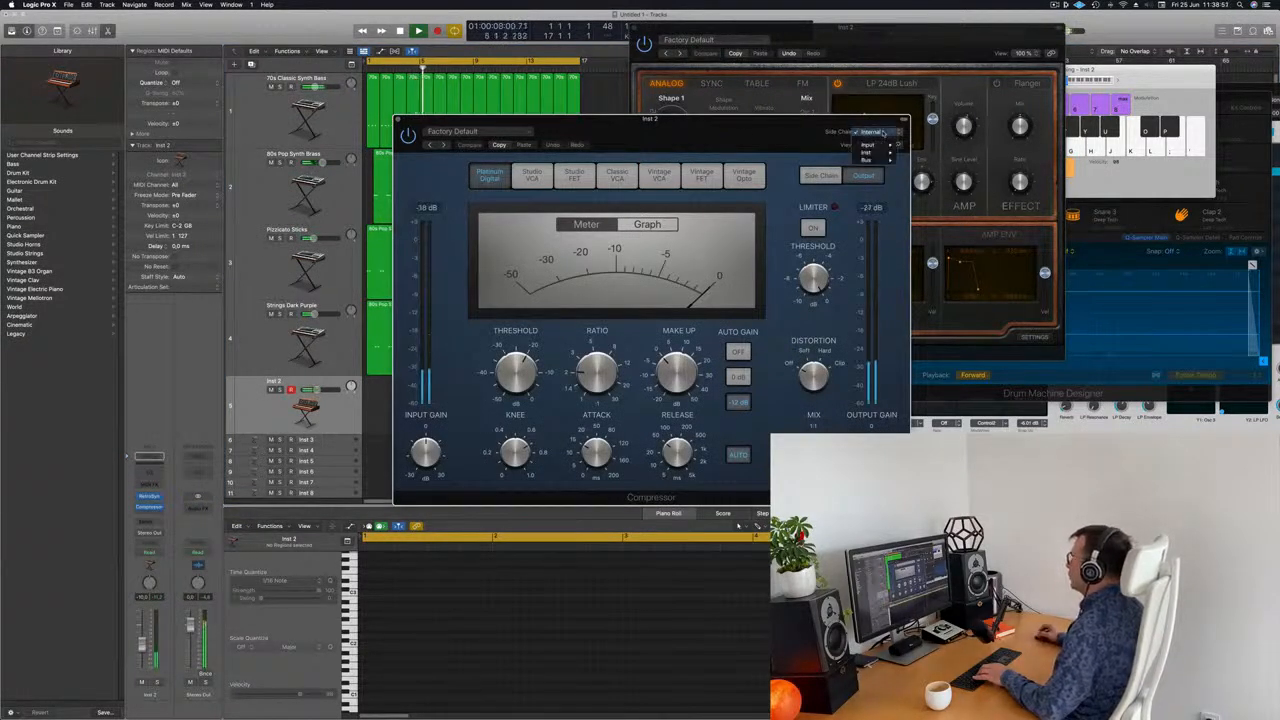
pyautogui.moveTo(881, 153)
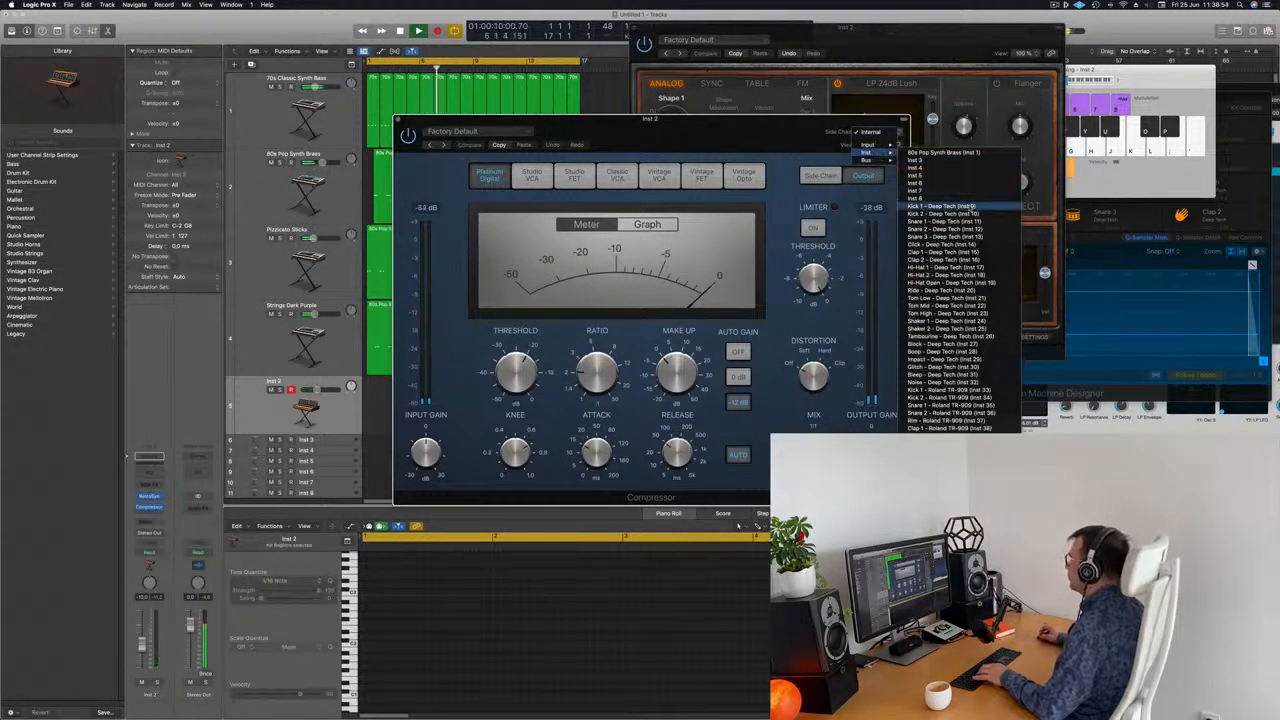
pyautogui.click(940, 206)
pyautogui.moveTo(600, 120); pyautogui.dragTo(672, 88)
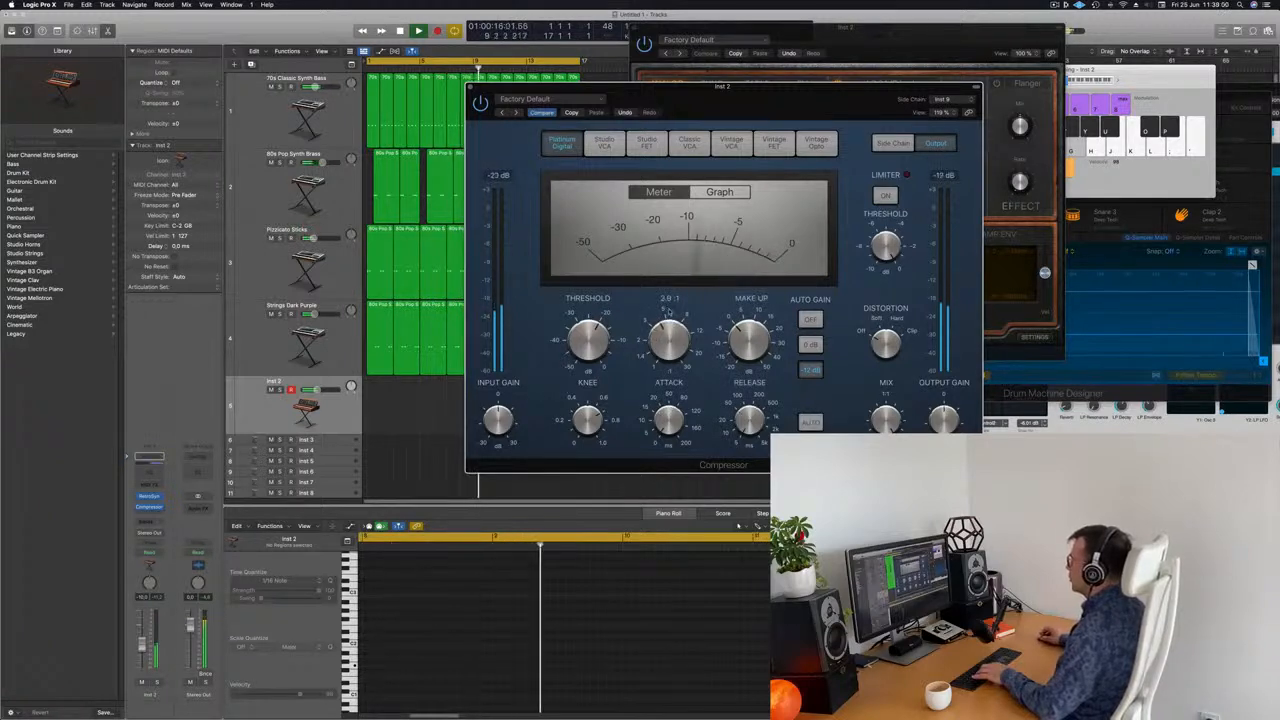
pyautogui.press('super+w')
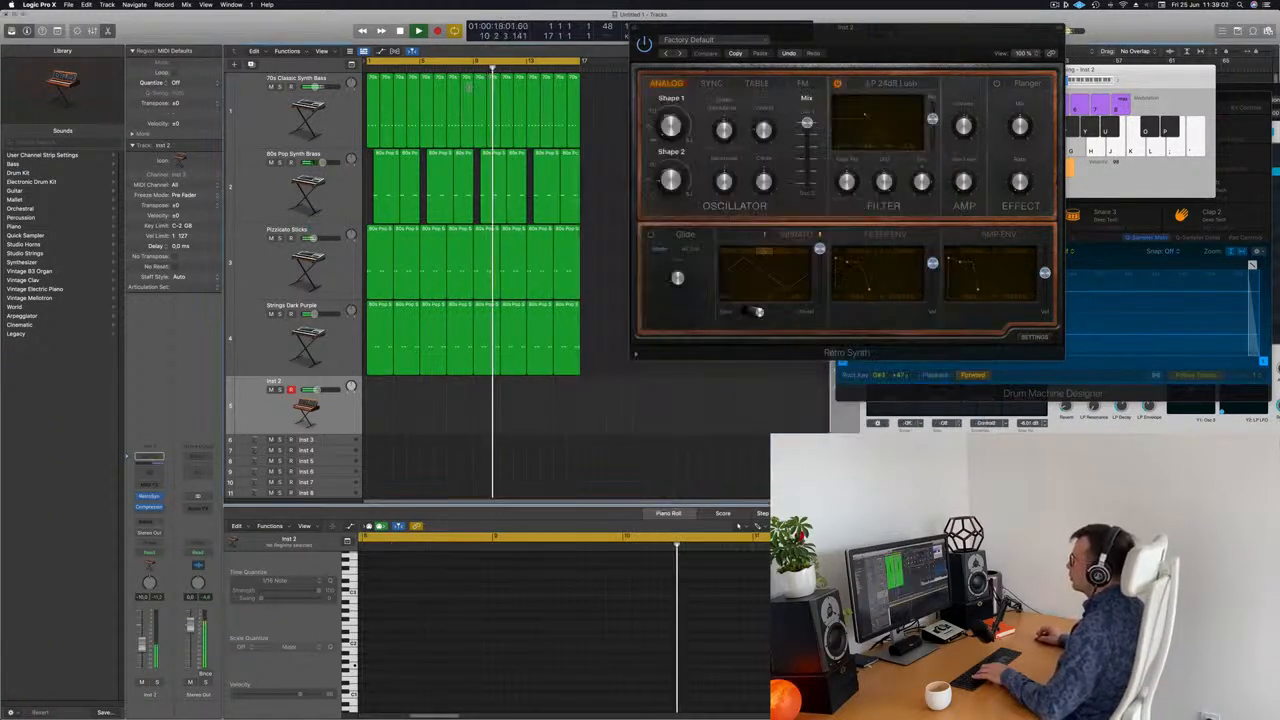
# Step: Record one sustained low note on the Retro Synth track, move its two-bar region to bar 1 and play from the start
pyautogui.press('r')
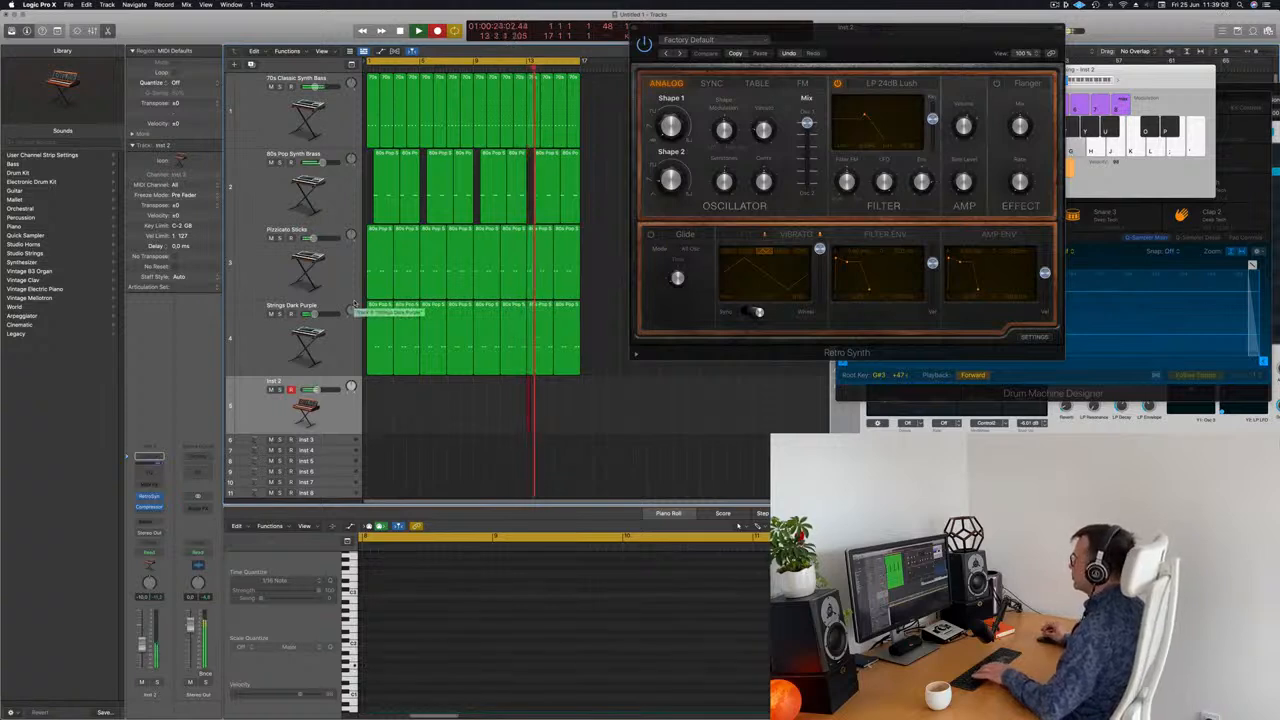
pyautogui.press('space')
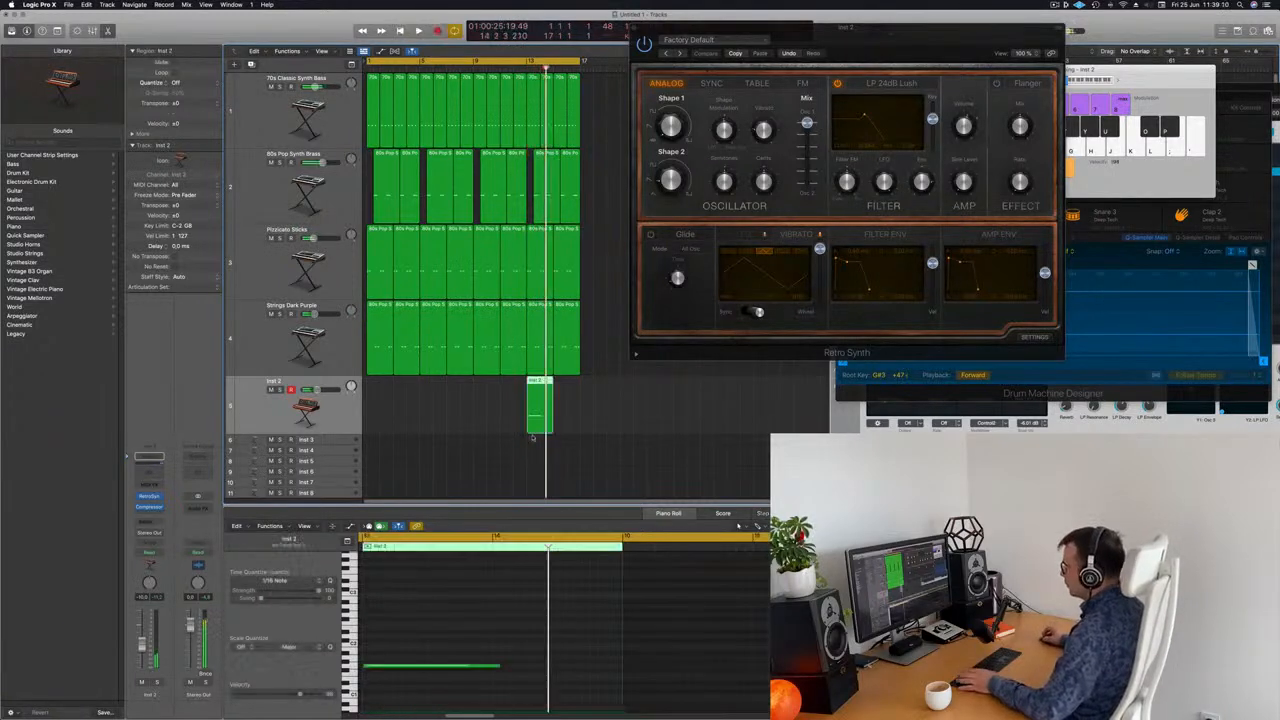
pyautogui.moveTo(540, 405); pyautogui.dragTo(400, 404)
pyautogui.press('Return')
pyautogui.press('space')
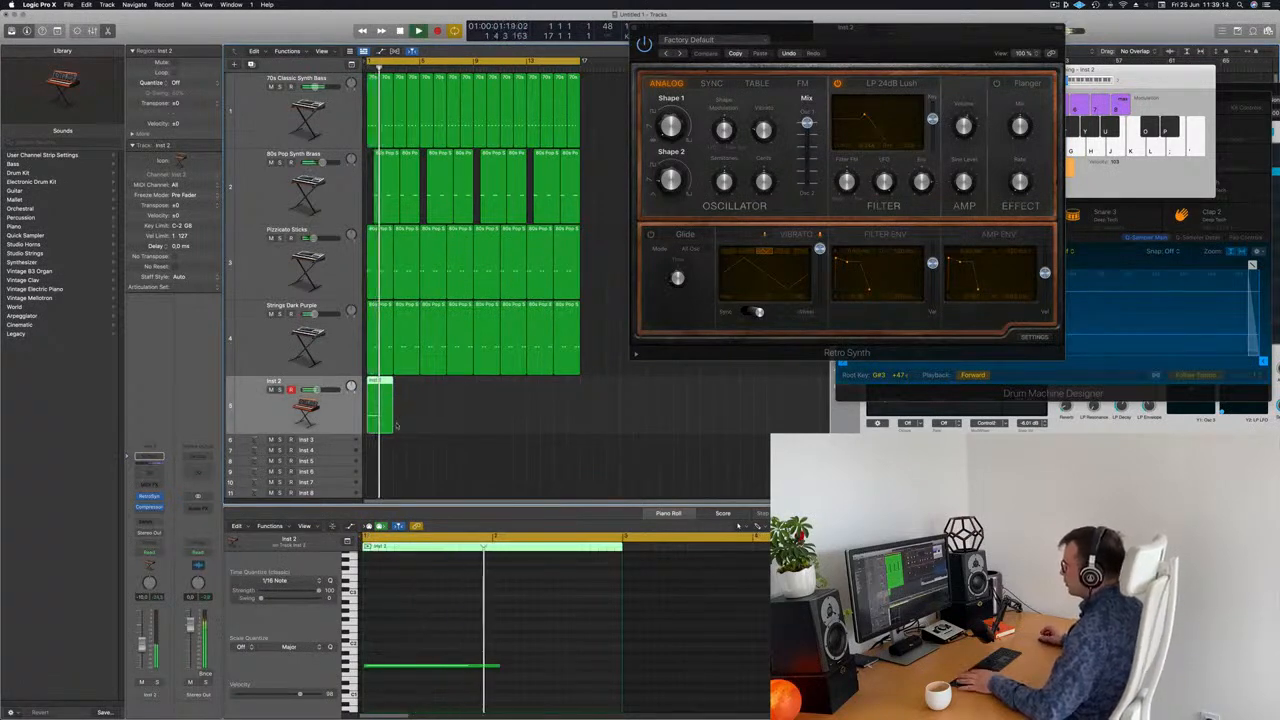
# Step: Trim the recorded note to end at bar 2, adjust Retro Synth's amp envelope and channel level, and close its window
pyautogui.moveTo(499, 667); pyautogui.dragTo(491, 667)
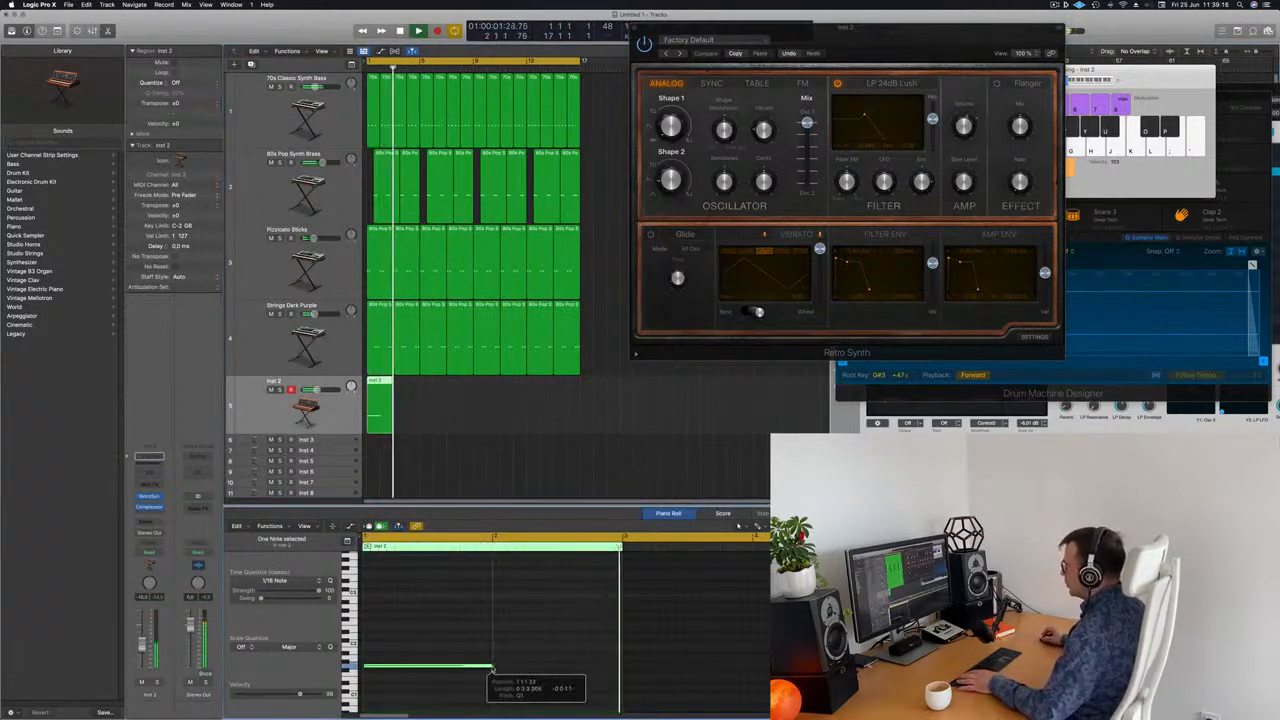
pyautogui.moveTo(920, 46); pyautogui.dragTo(804, 163)
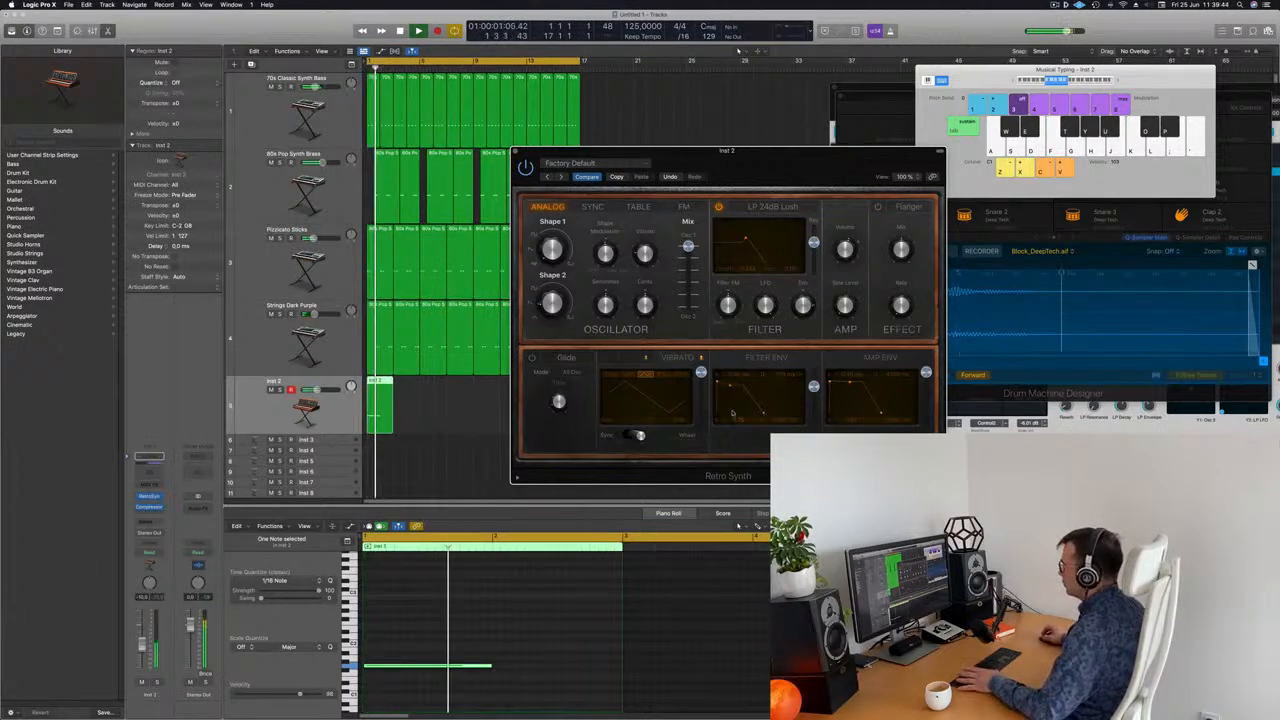
pyautogui.click(144, 642)
pyautogui.press('space')
pyautogui.press('space')
pyautogui.click(518, 152)
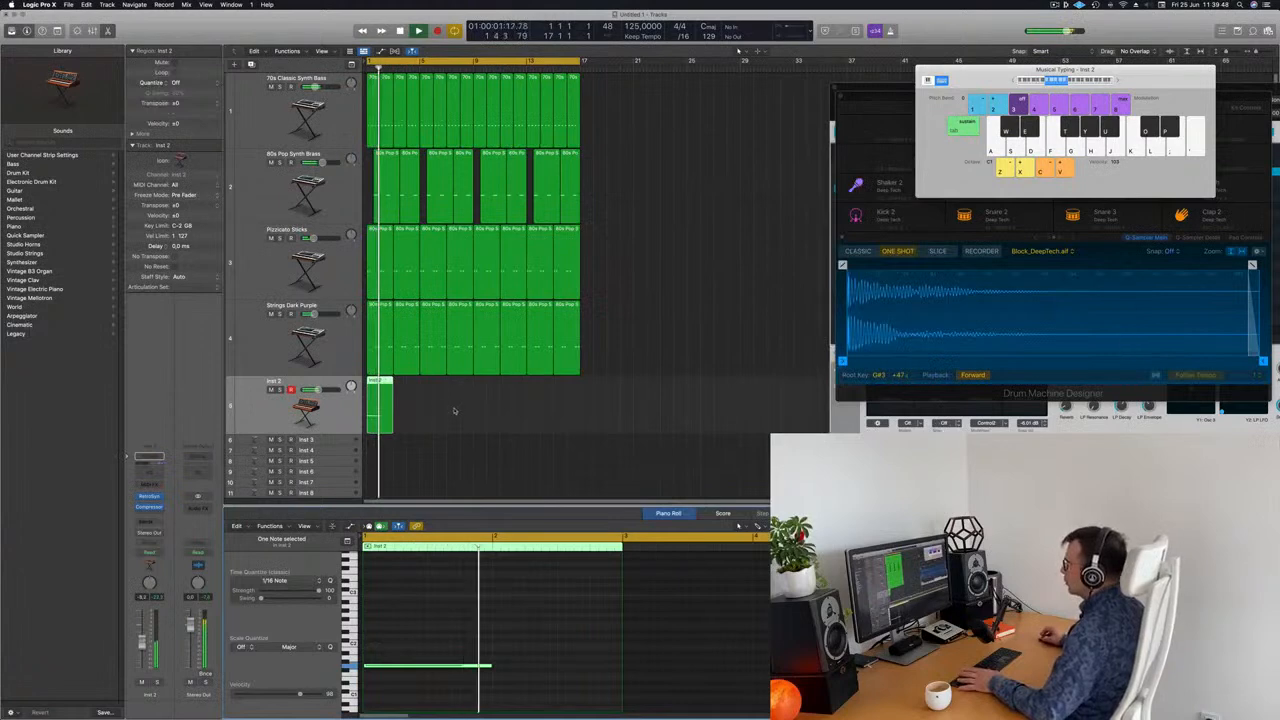
# Step: Copy the two-bar Inst 2 region to bars 5, 9 and 13 and play from the start
pyautogui.moveTo(379, 382); pyautogui.dragTo(469, 399)
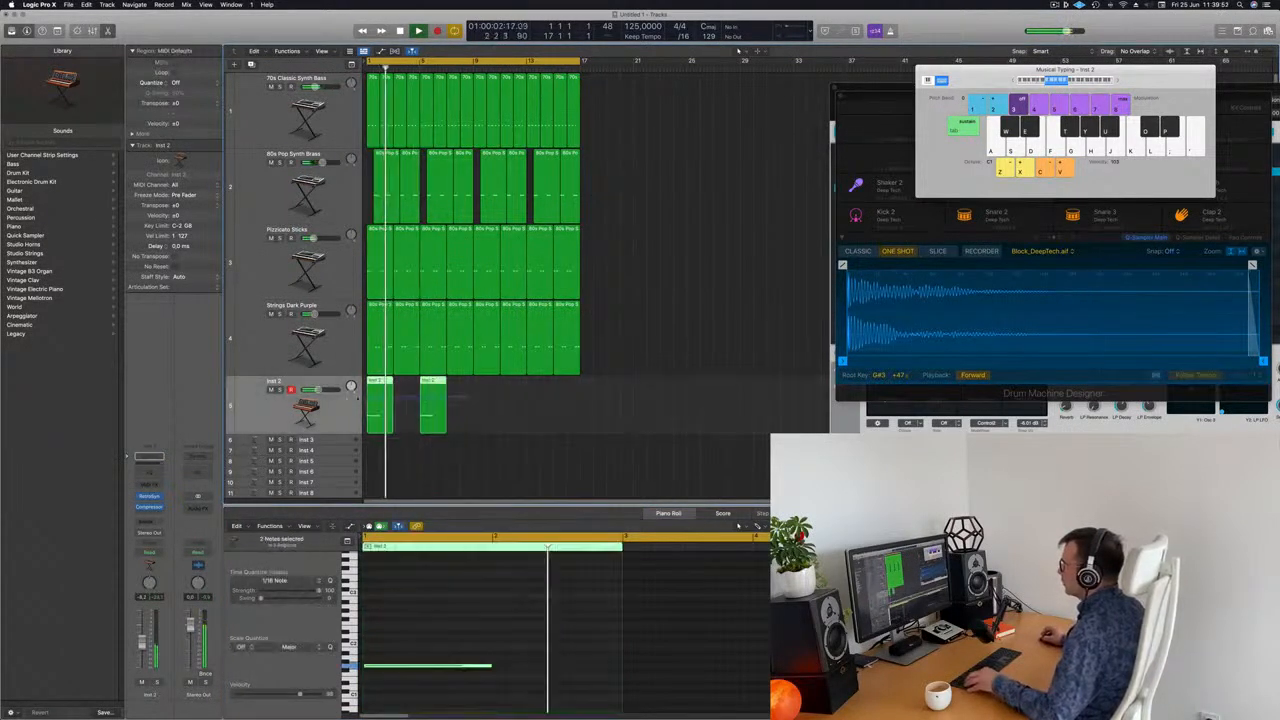
pyautogui.moveTo(380, 381); pyautogui.dragTo(490, 399)
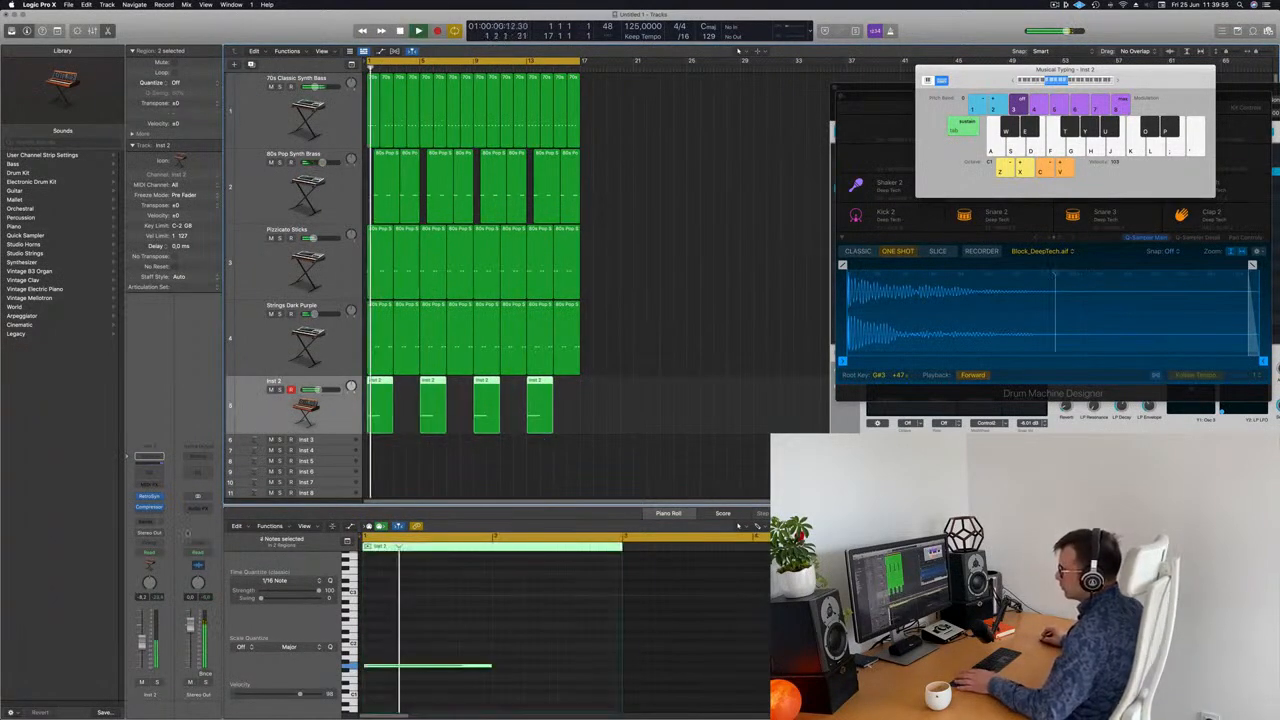
pyautogui.press('Return')
# Step: Add a stereo Chorus effect to the Inst 2 channel and move its window clear of the regions
pyautogui.click(154, 510)
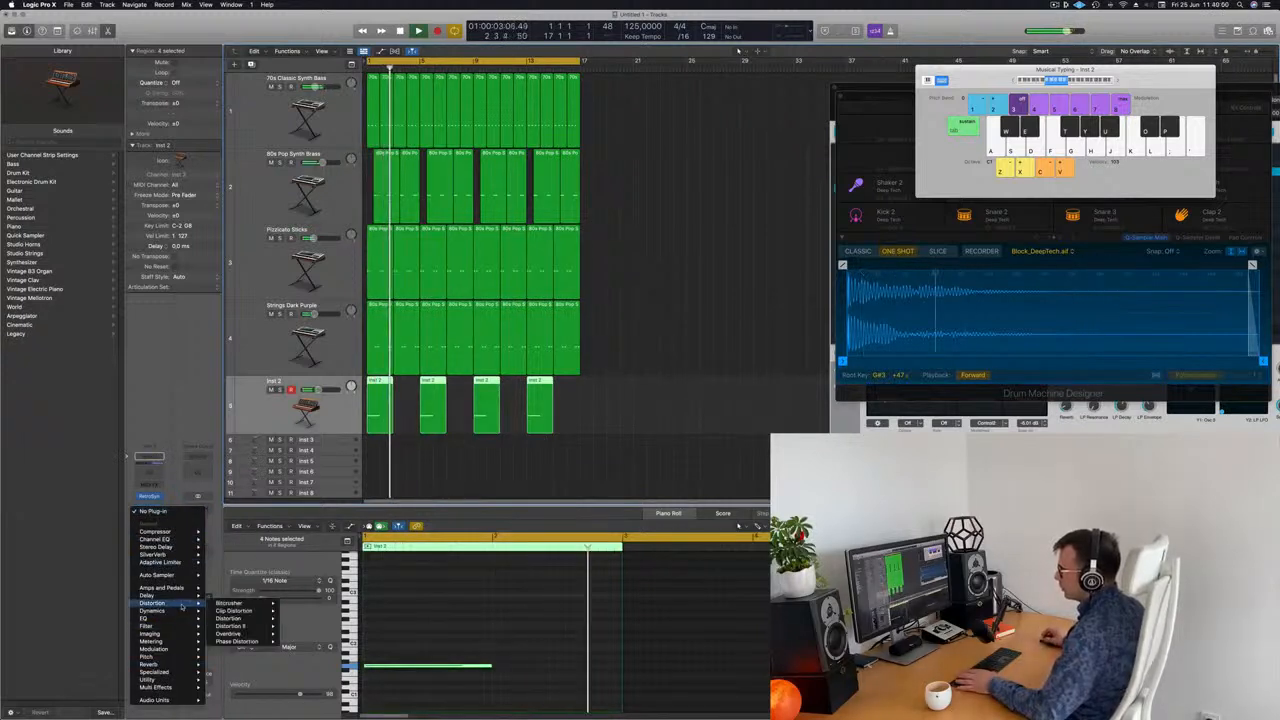
pyautogui.moveTo(177, 653)
pyautogui.moveTo(228, 652)
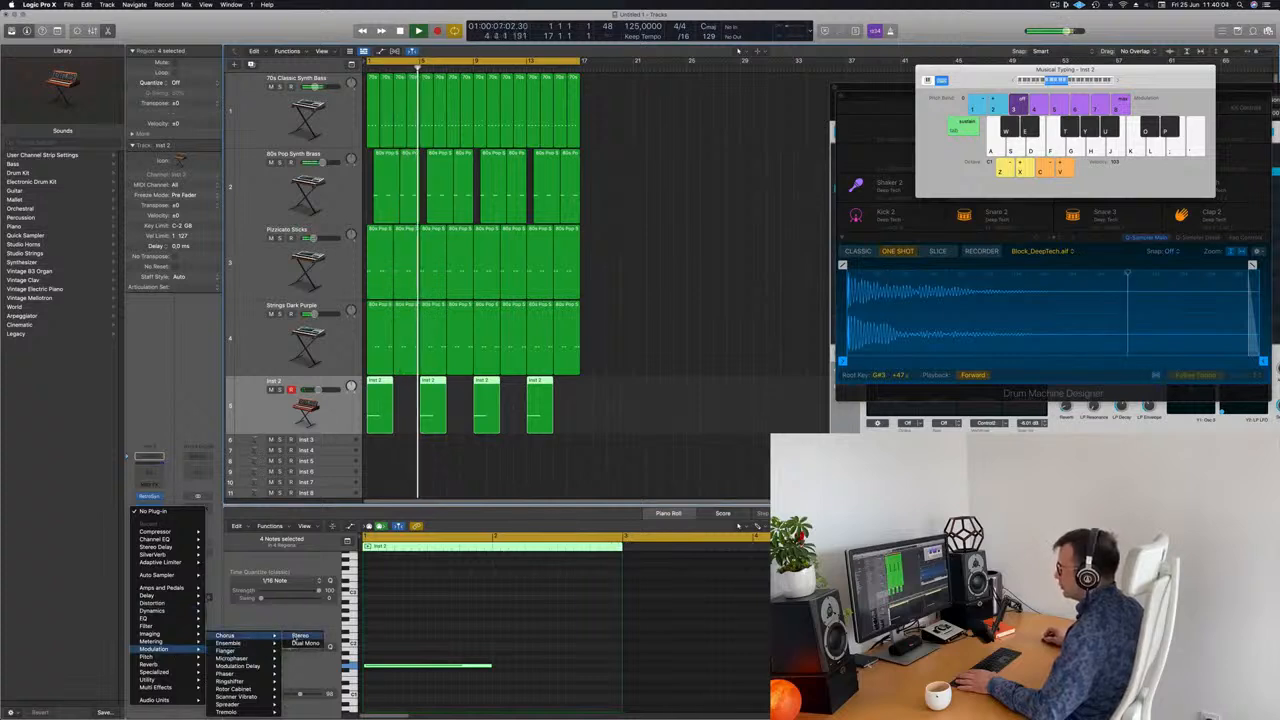
pyautogui.click(225, 635)
pyautogui.moveTo(450, 119); pyautogui.dragTo(714, 179)
# Step: Audition the Chorus factory presets up to the pad one, and recall the default setting
pyautogui.click(646, 201)
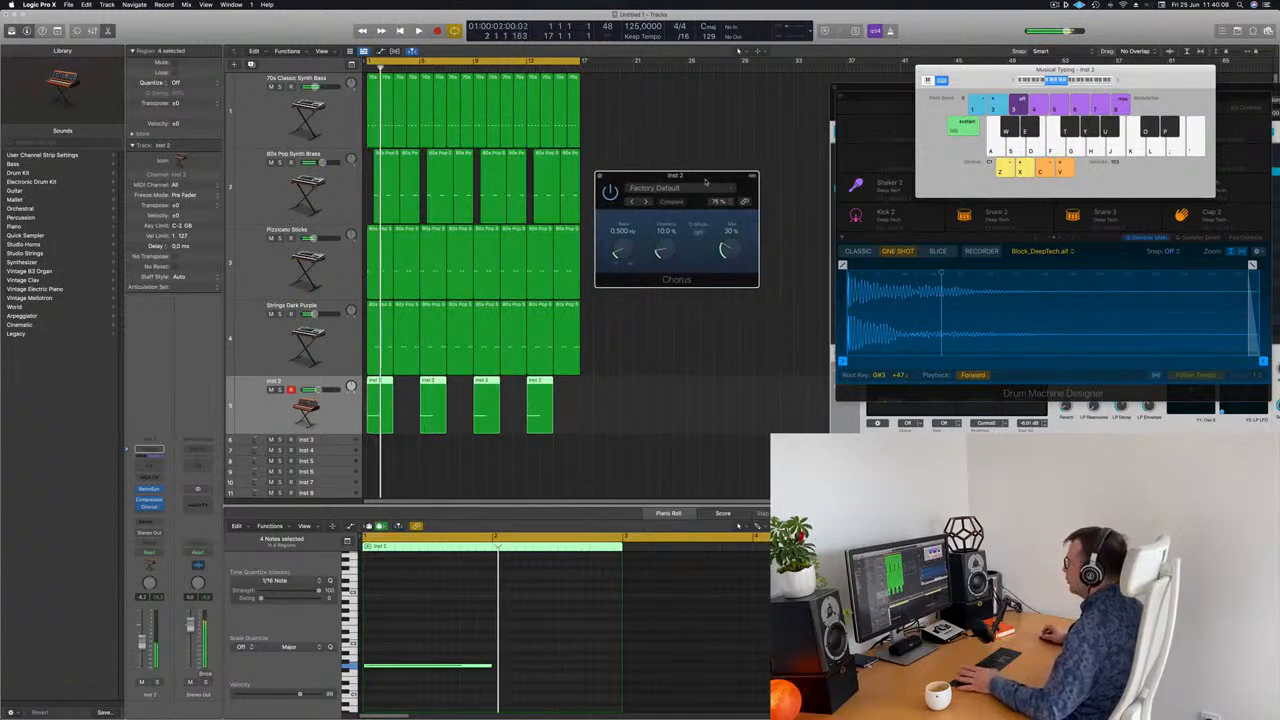
pyautogui.click(646, 201)
pyautogui.click(646, 201)
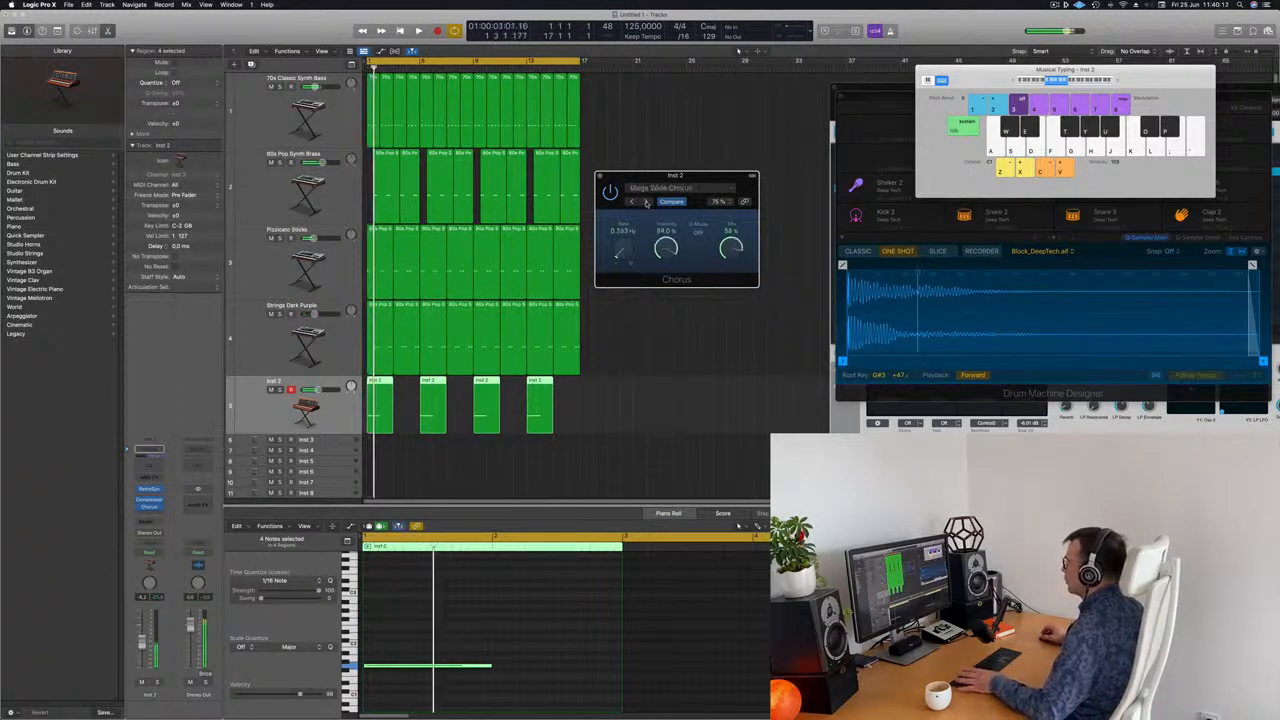
pyautogui.click(646, 201)
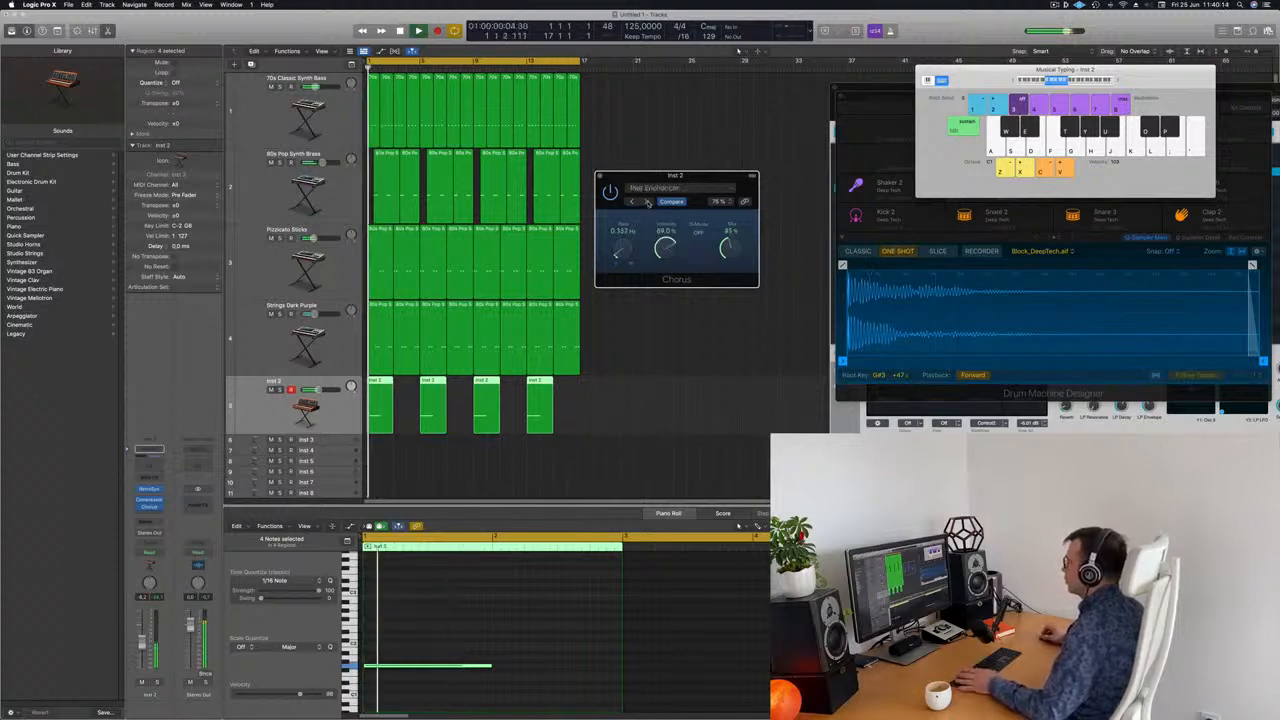
pyautogui.click(672, 191)
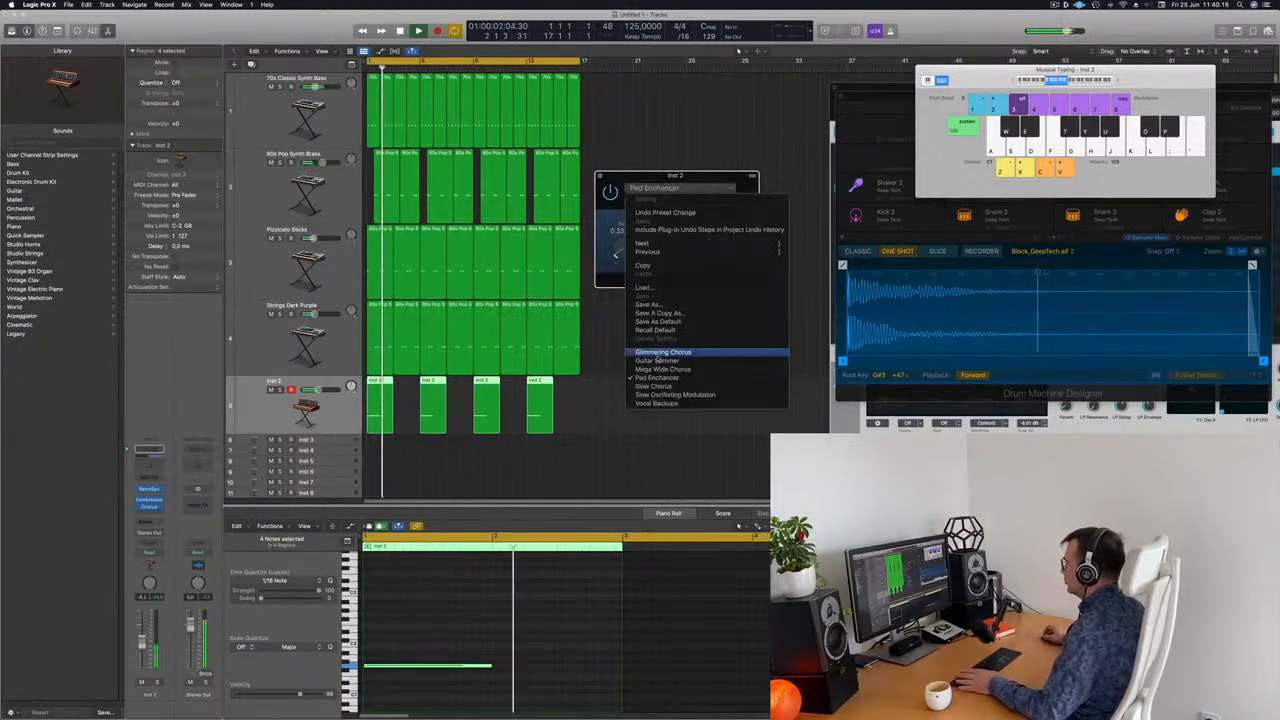
pyautogui.click(676, 330)
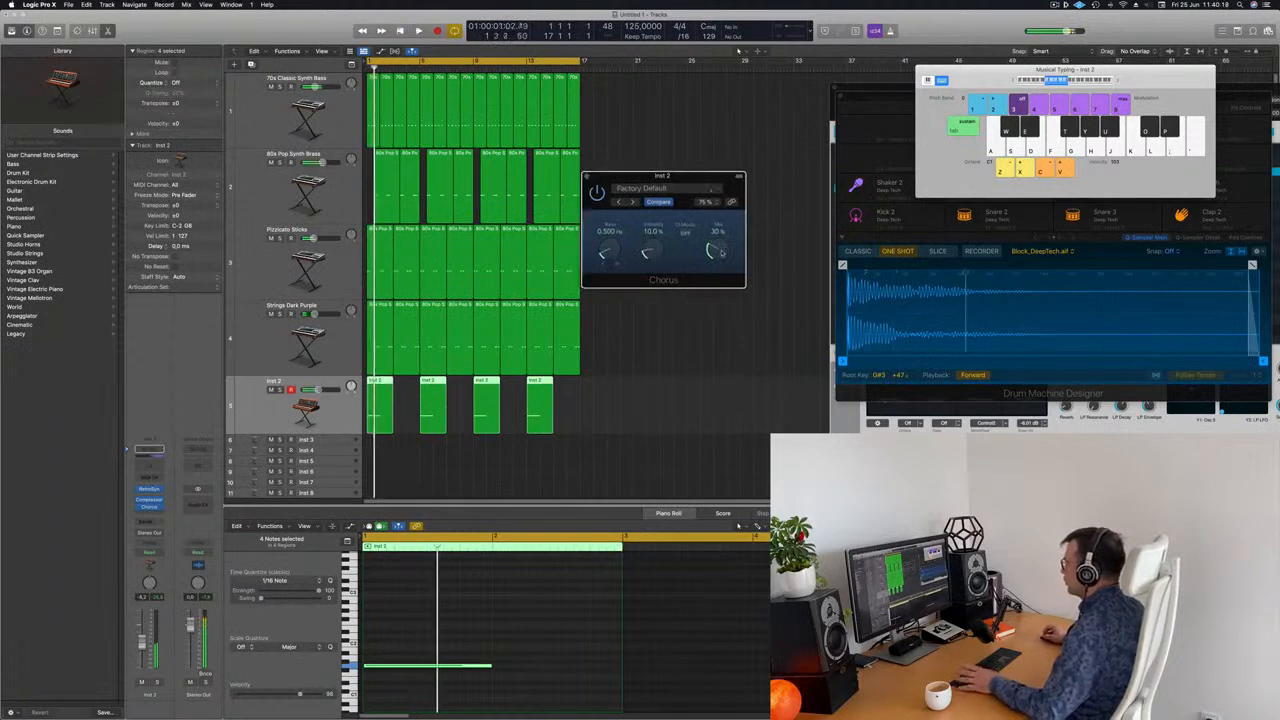
# Step: Raise the Chorus mix to about 32% while listening from the start, and close the Chorus window
pyautogui.press('Return')
pyautogui.moveTo(728, 265); pyautogui.dragTo(726, 245)
pyautogui.press('space')
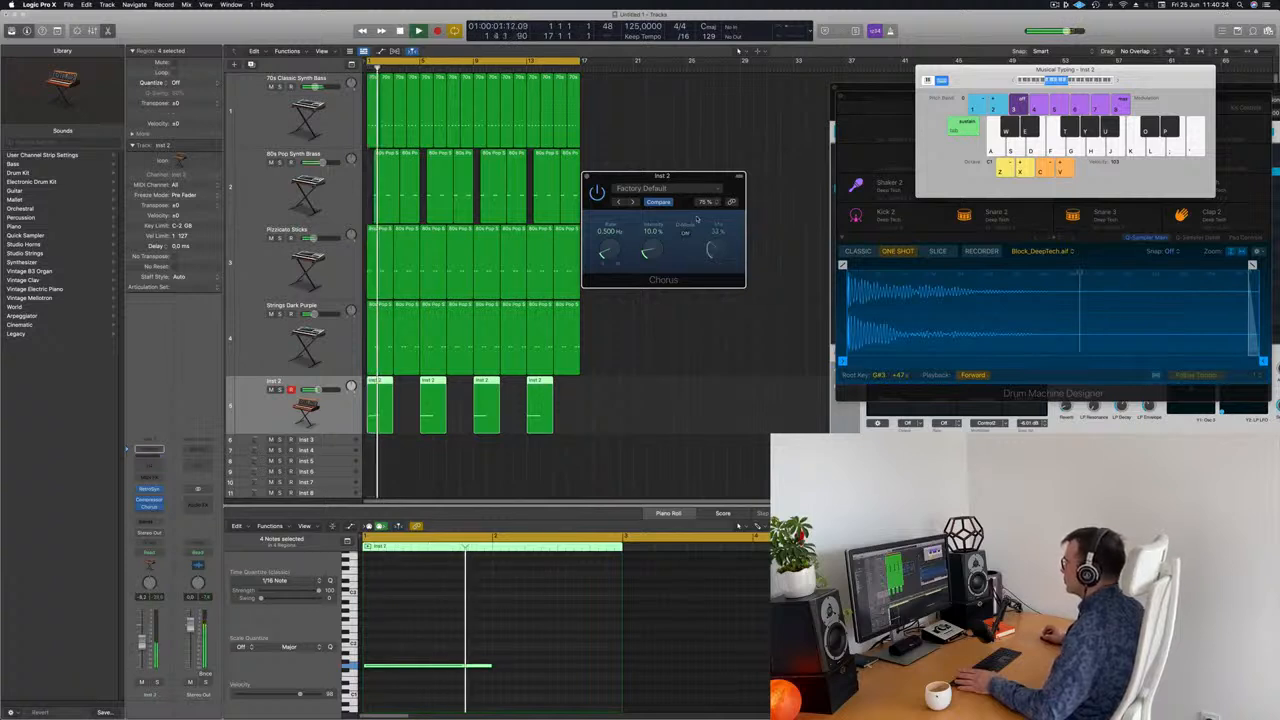
pyautogui.moveTo(688, 177)
pyautogui.mouseDown()
pyautogui.moveTo(754, 185)
pyautogui.moveTo(692, 179)
pyautogui.mouseUp()
pyautogui.press('Return')
pyautogui.press('Return')
pyautogui.click(591, 176)
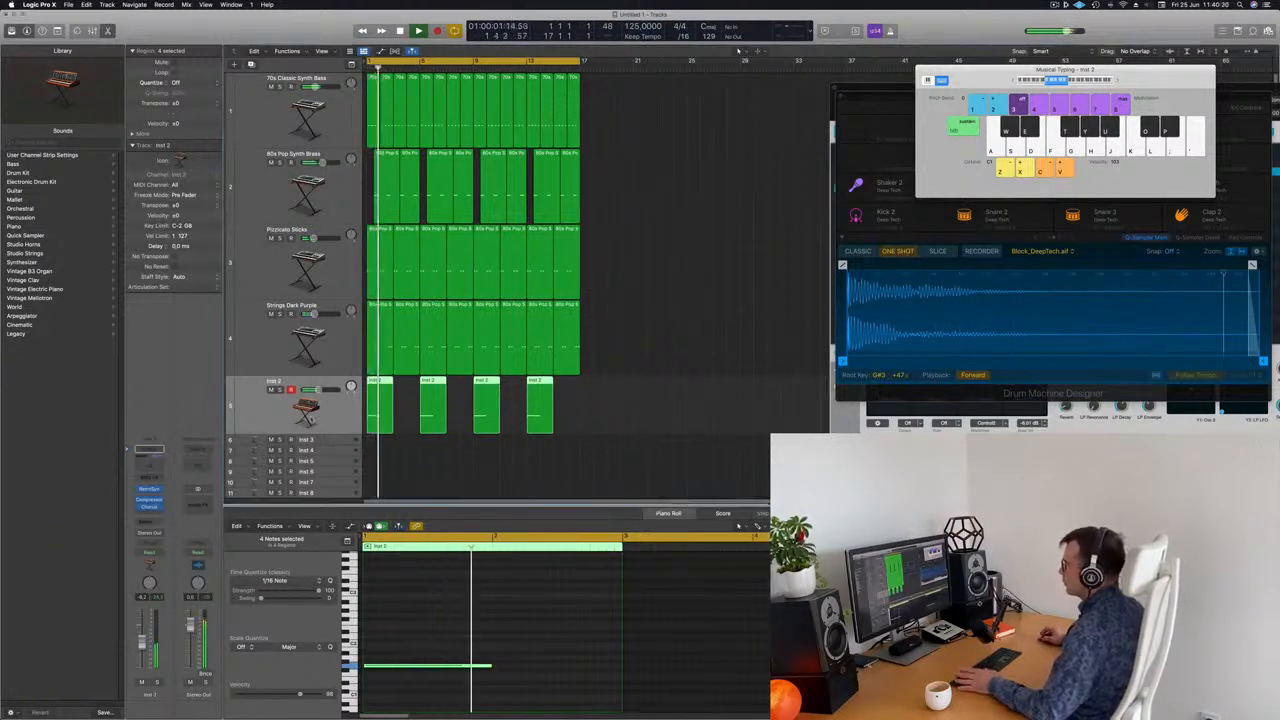
# Step: Add a Channel EQ to Inst 2 with a 12 dB/Oct low cut at 478 Hz, and close its window
pyautogui.press('Return')
pyautogui.click(148, 452)
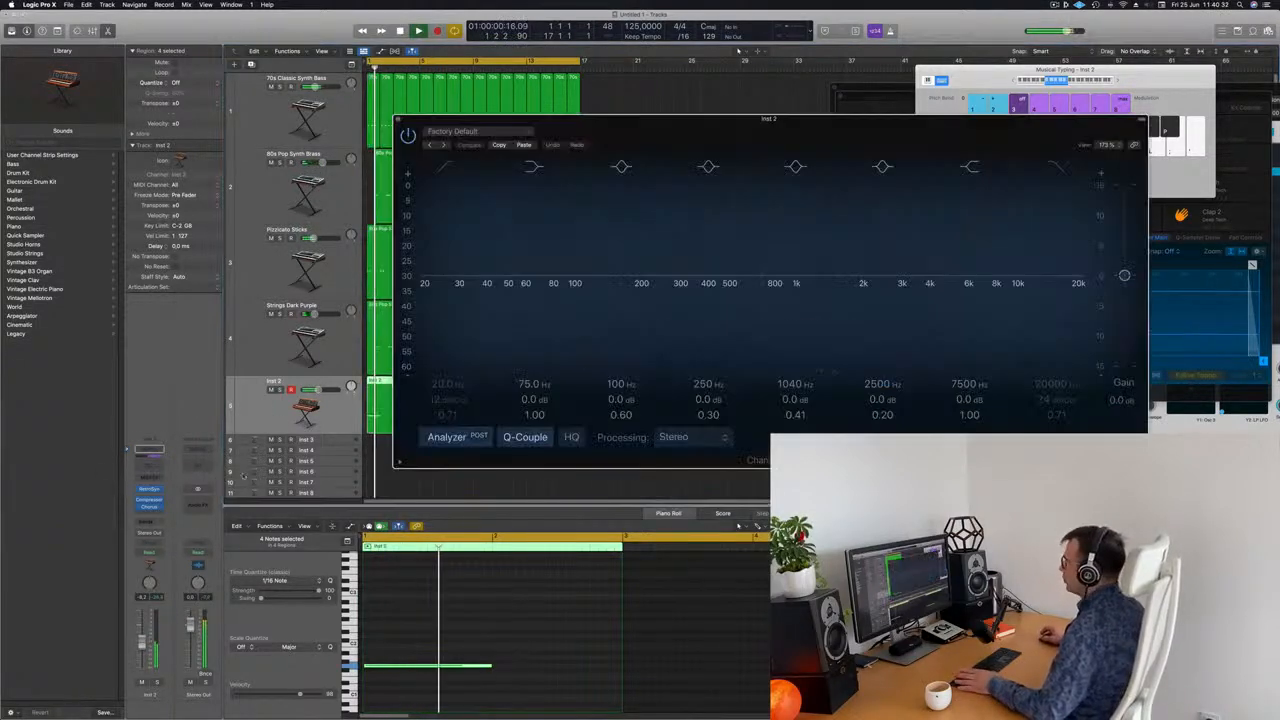
pyautogui.moveTo(421, 290); pyautogui.dragTo(727, 293)
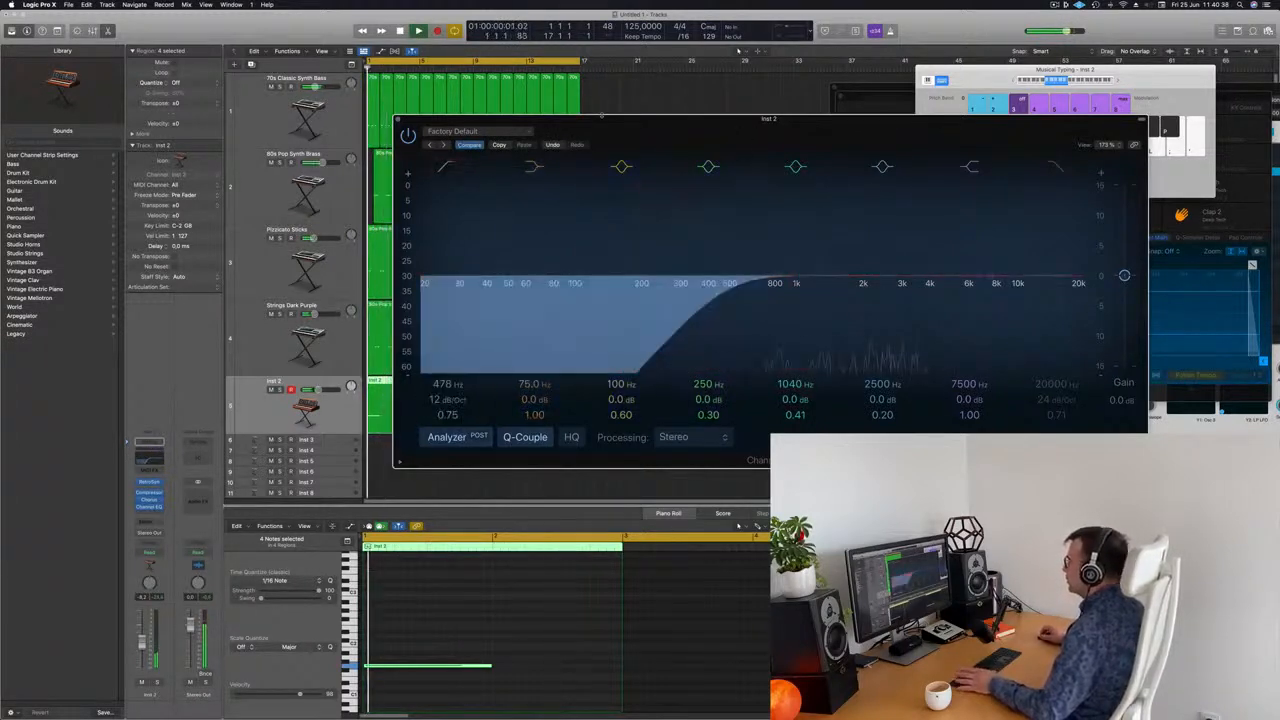
pyautogui.click(397, 120)
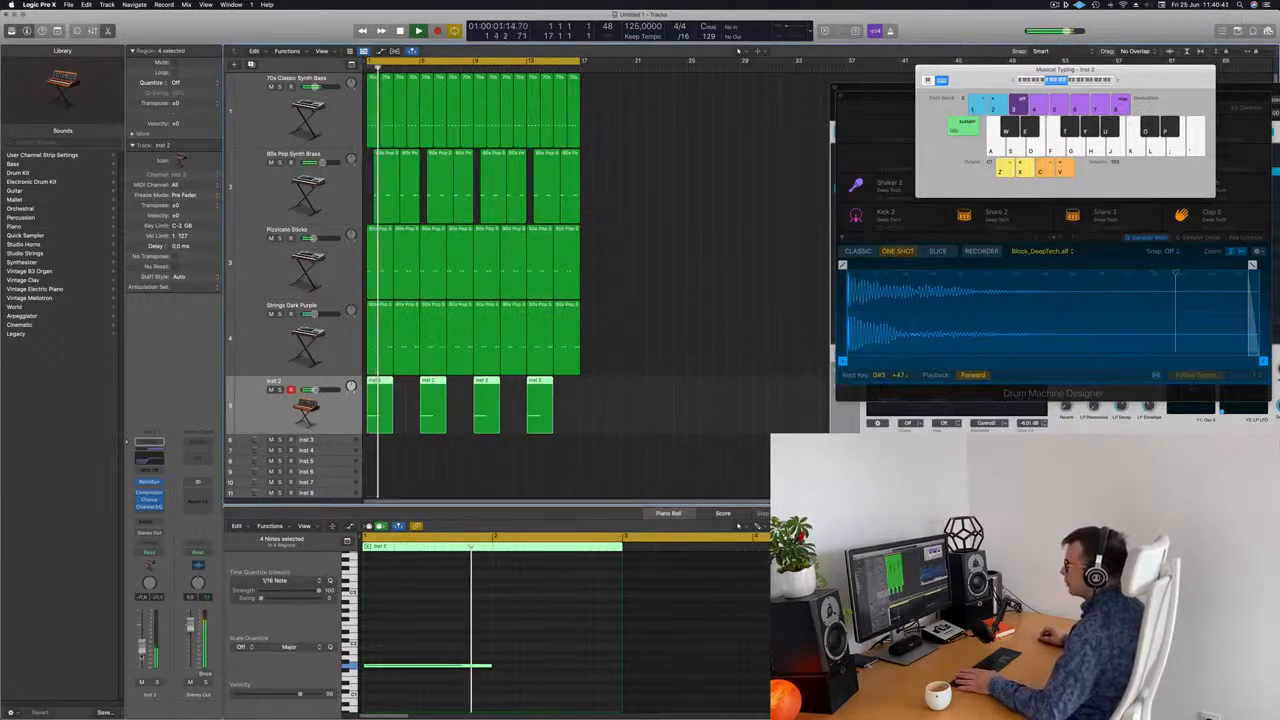
# Step: Show the secondary time ruler above the tracks and clear the region selection
pyautogui.hscroll(1, 636, 389)
pyautogui.hscroll(-2, 636, 389)
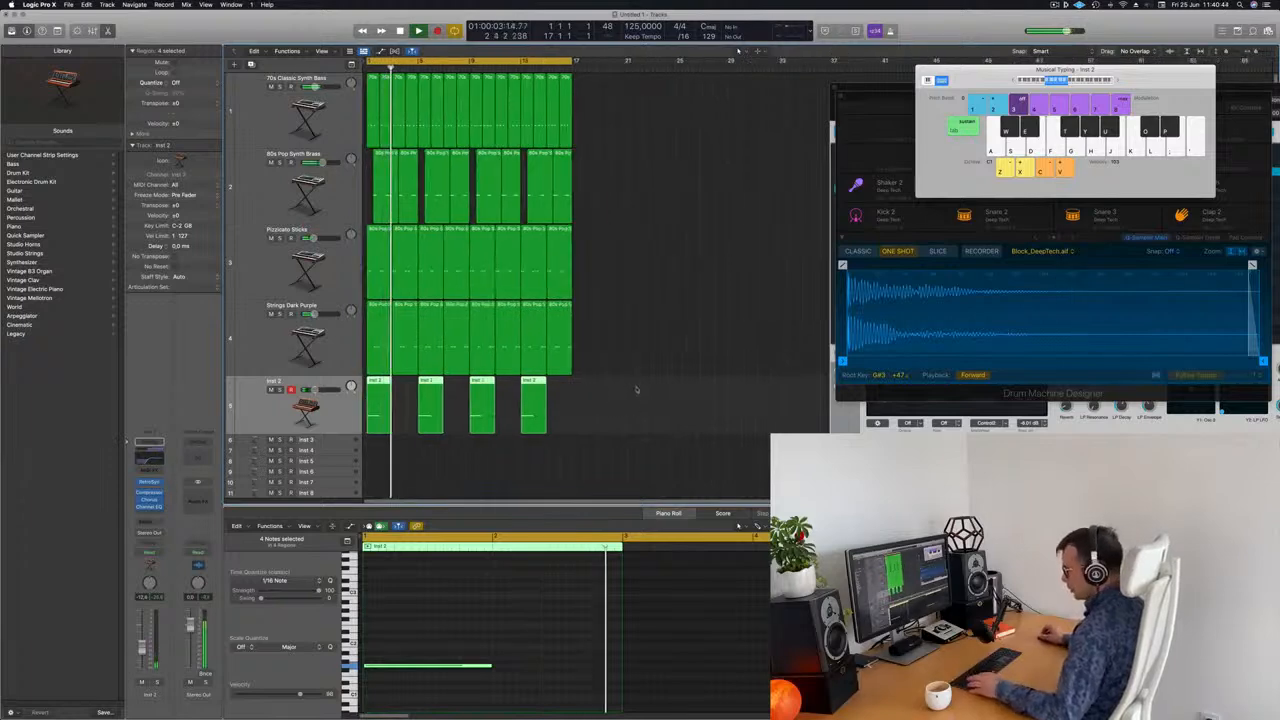
pyautogui.hscroll(-1, 636, 387)
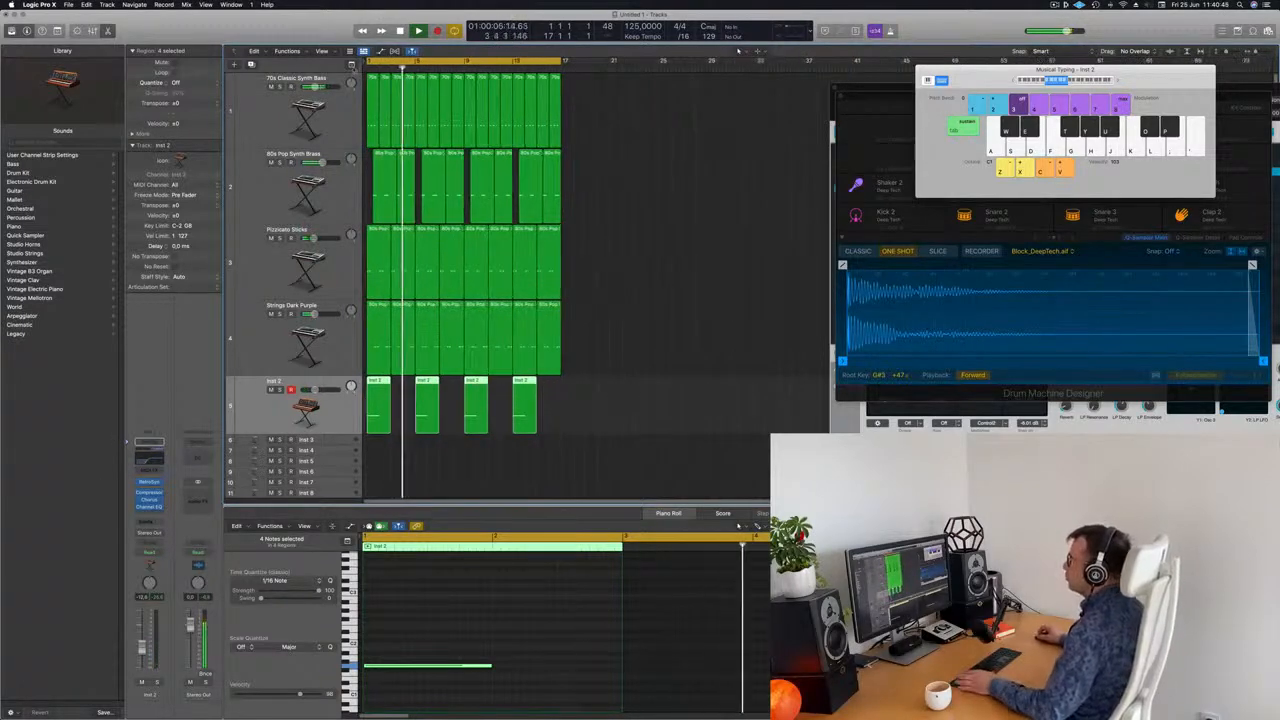
pyautogui.press('g')
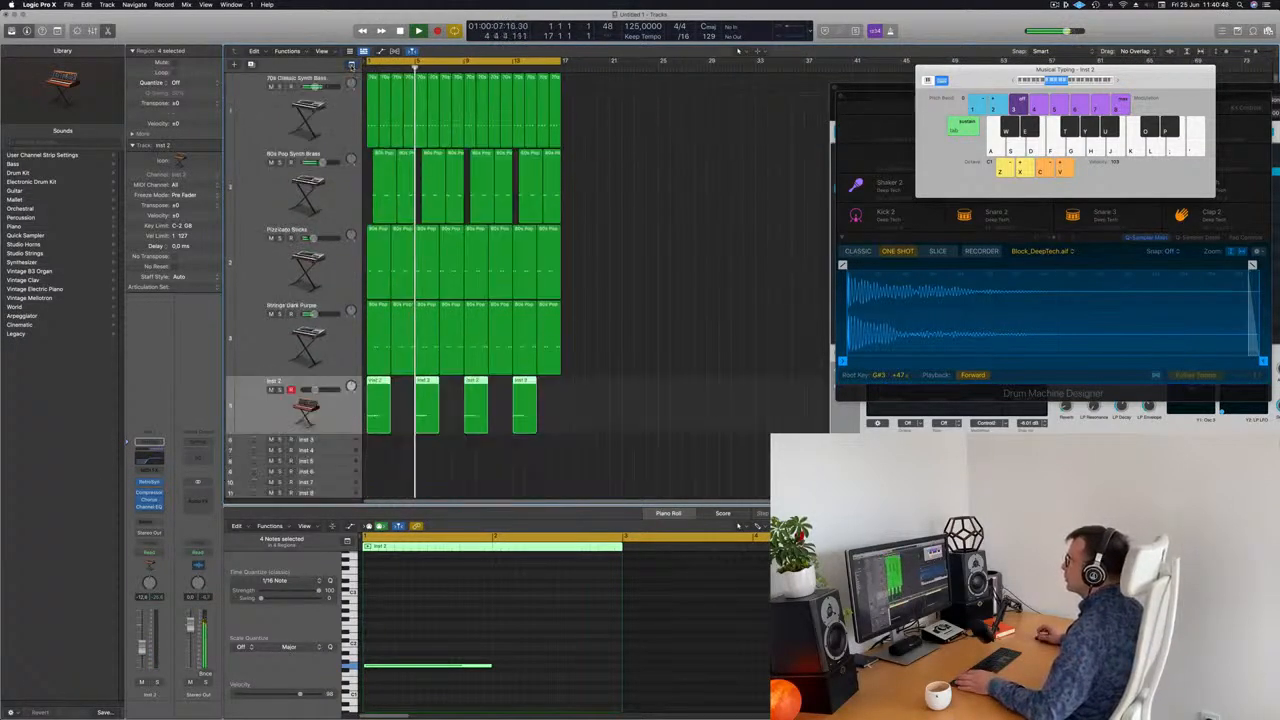
pyautogui.click(351, 65)
pyautogui.click(323, 51)
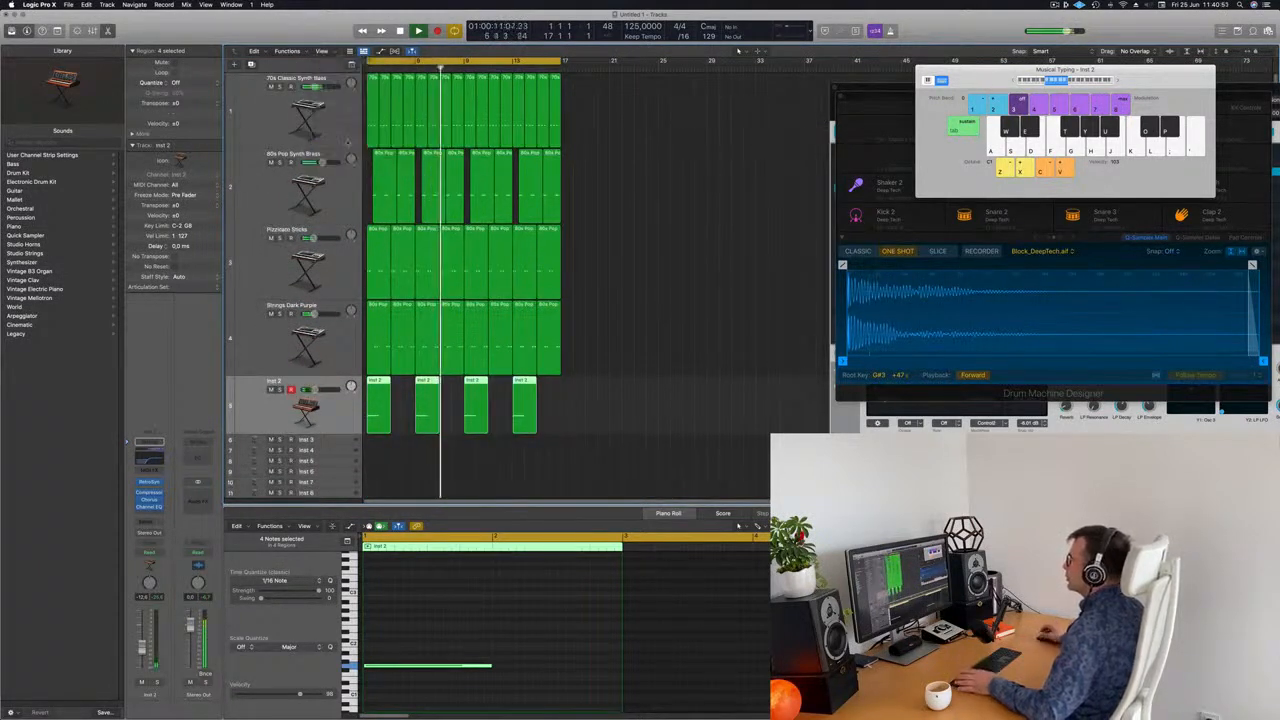
pyautogui.click(582, 134)
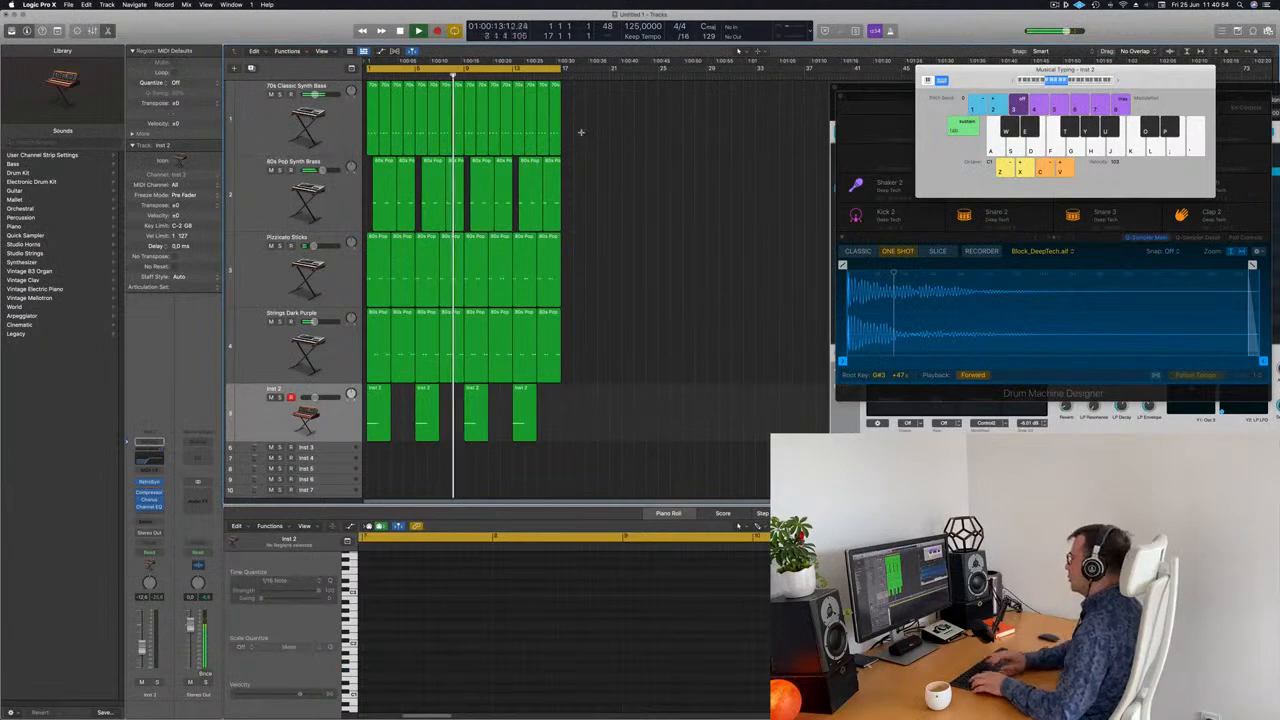
# Step: Repeat all regions on every track once to extend the arrangement from 16 to 32 bars, and deselect them
pyautogui.press('super+a')
pyautogui.press('super+r')
pyautogui.scroll(-5, 581, 132)
pyautogui.press('Return')
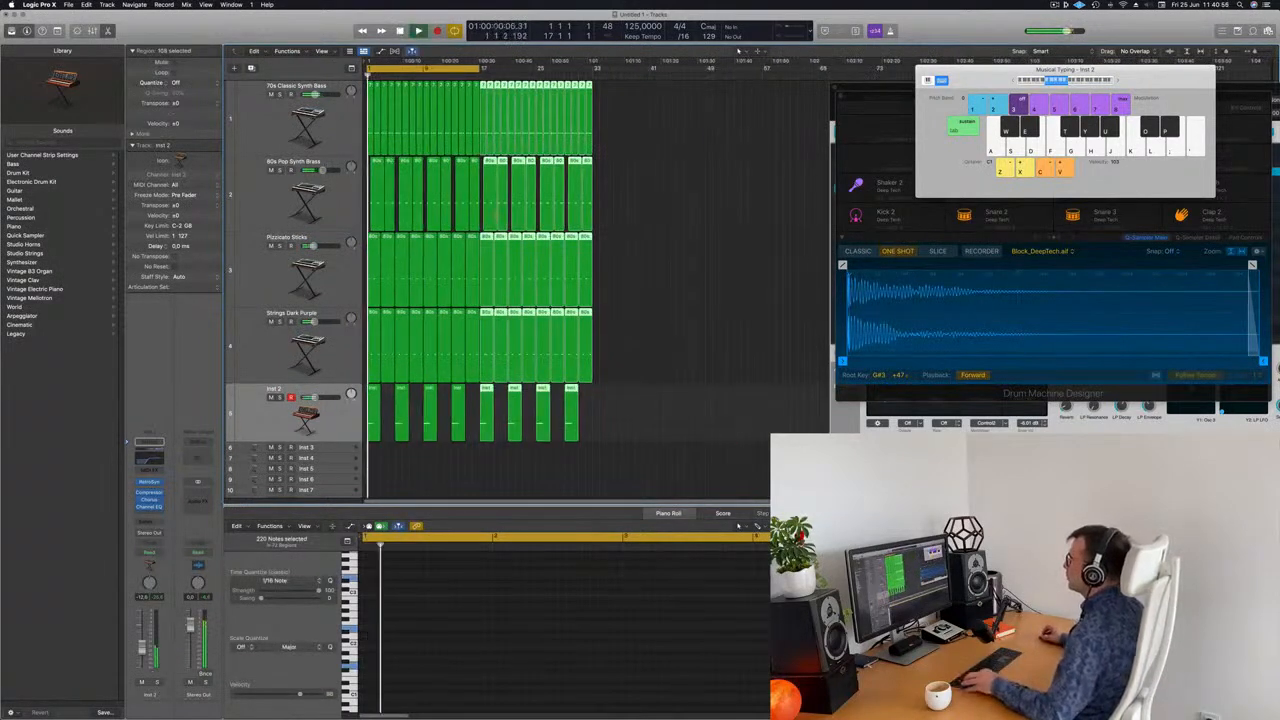
pyautogui.scroll(4, 518, 219)
pyautogui.click(783, 272)
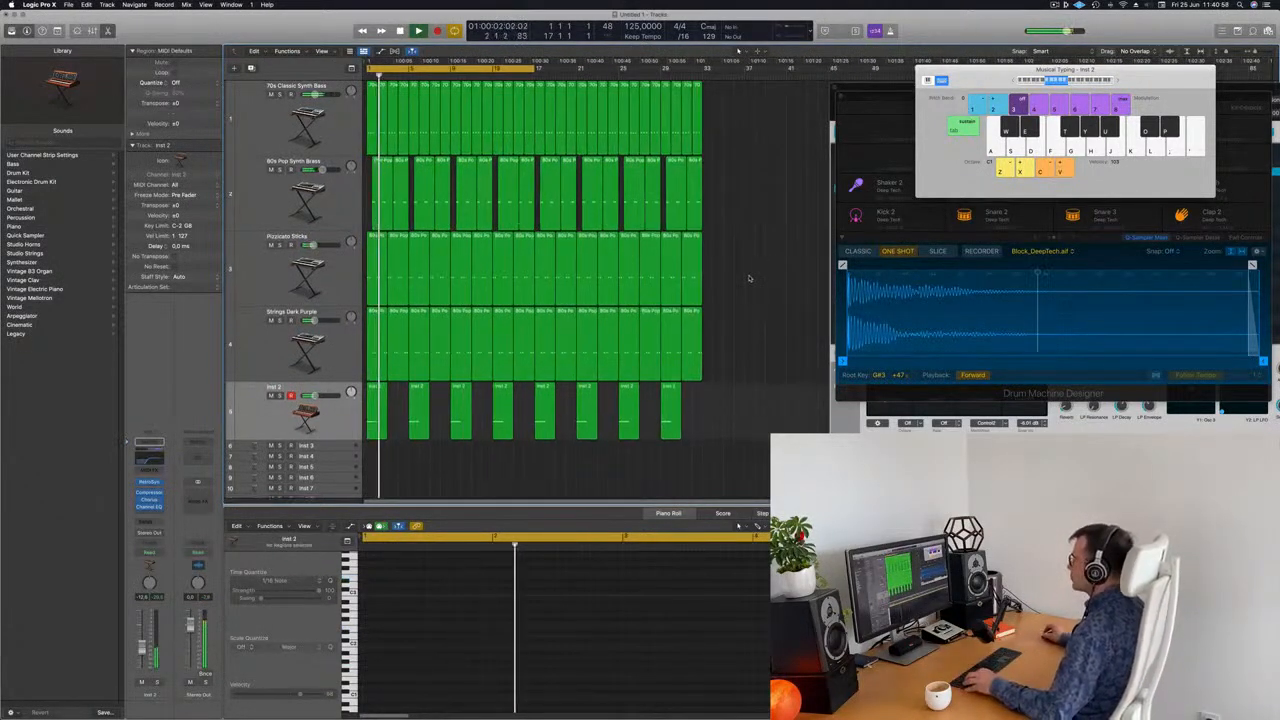
pyautogui.scroll(-1, 766, 265)
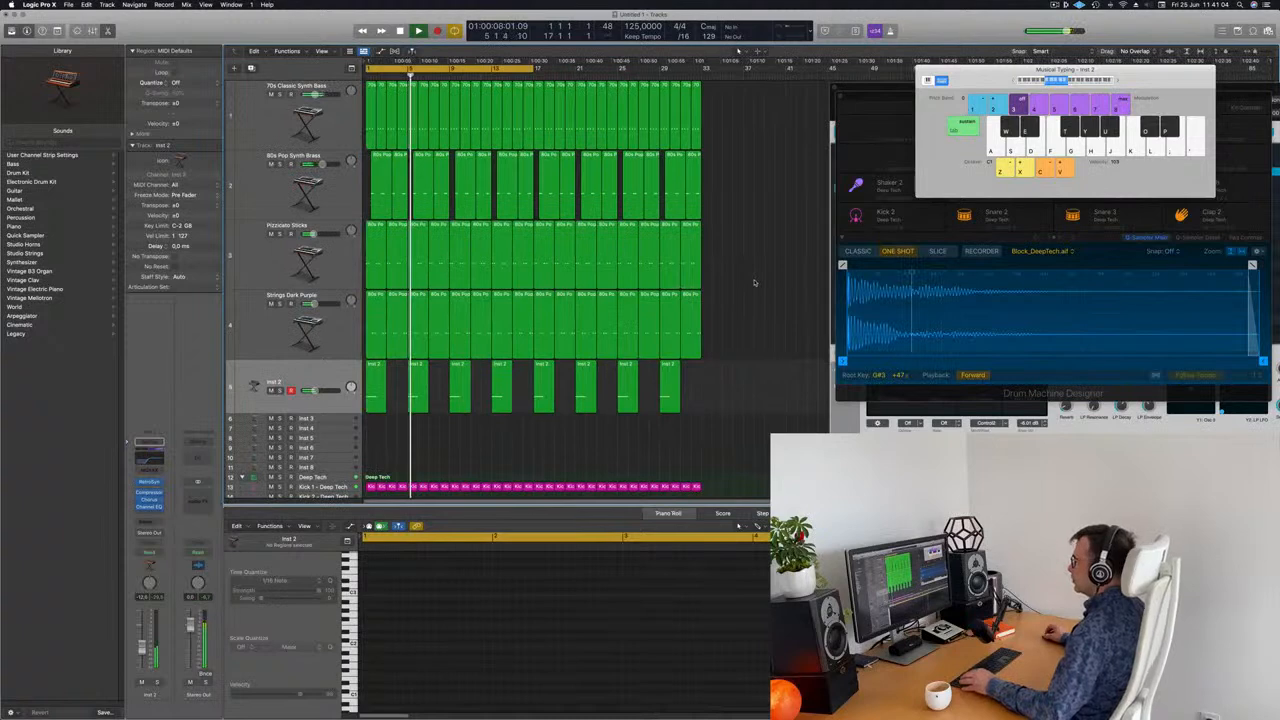
pyautogui.hscroll(1, 755, 282)
pyautogui.hscroll(-2, 757, 282)
pyautogui.hscroll(-1, 757, 282)
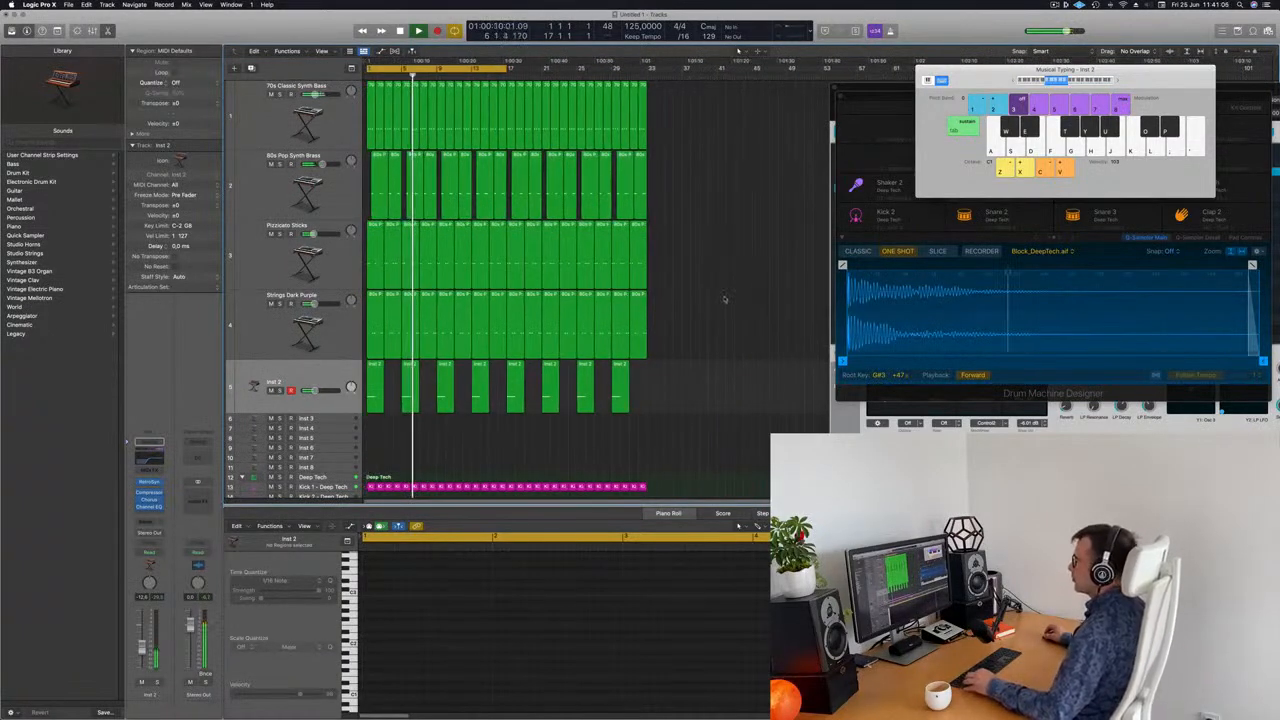
# Step: Duplicate the 70s Classic Synth Bass track without its regions and place the empty copy at the head of the track list
pyautogui.click(258, 125)
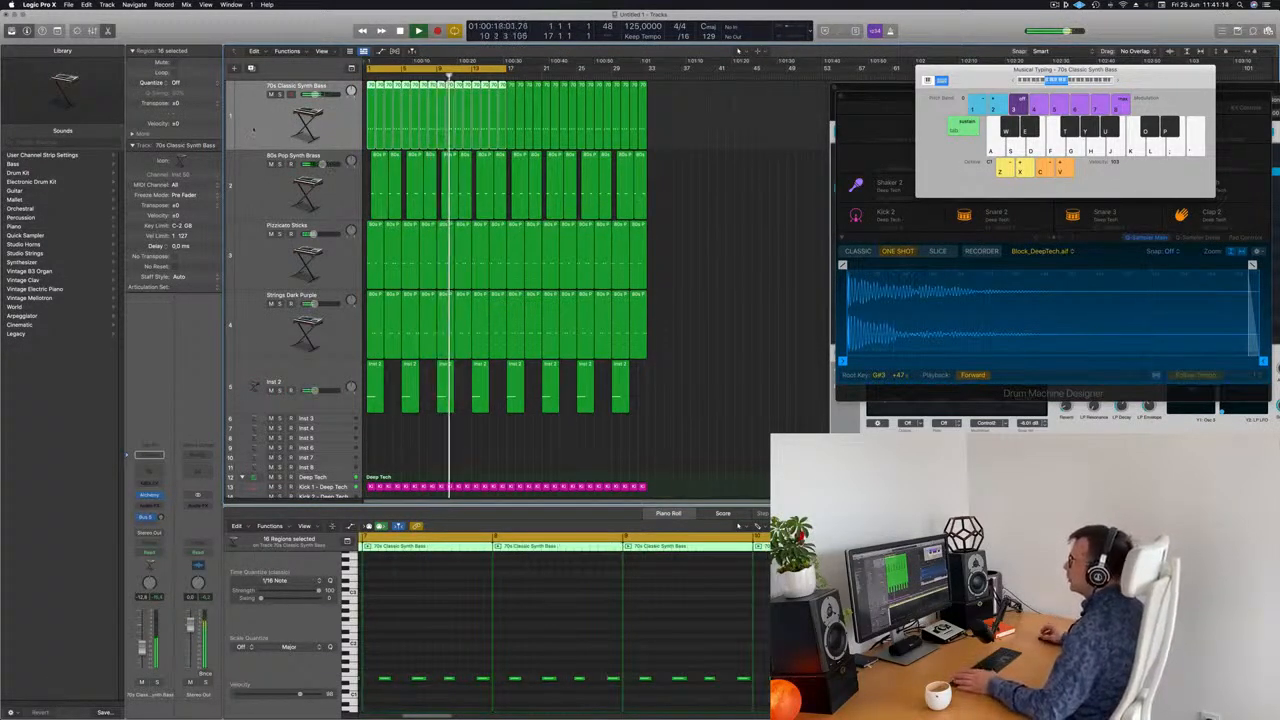
pyautogui.press('Return')
pyautogui.click(251, 68)
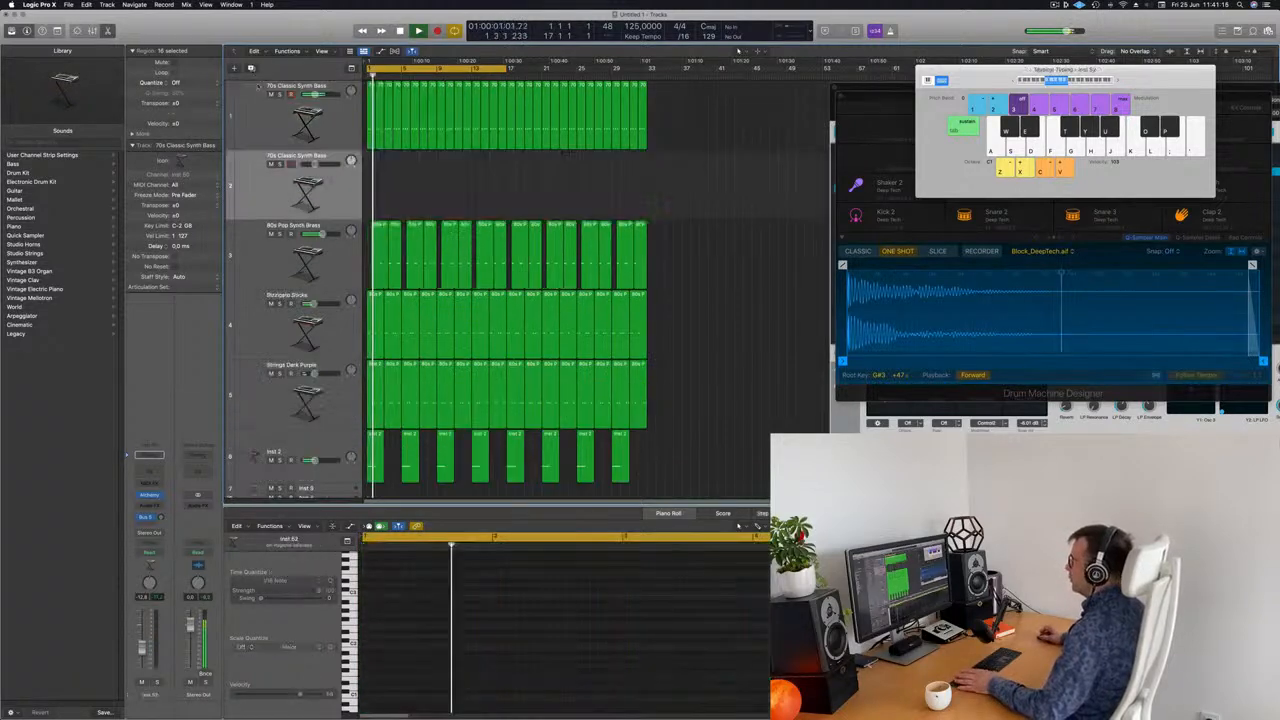
pyautogui.click(266, 97)
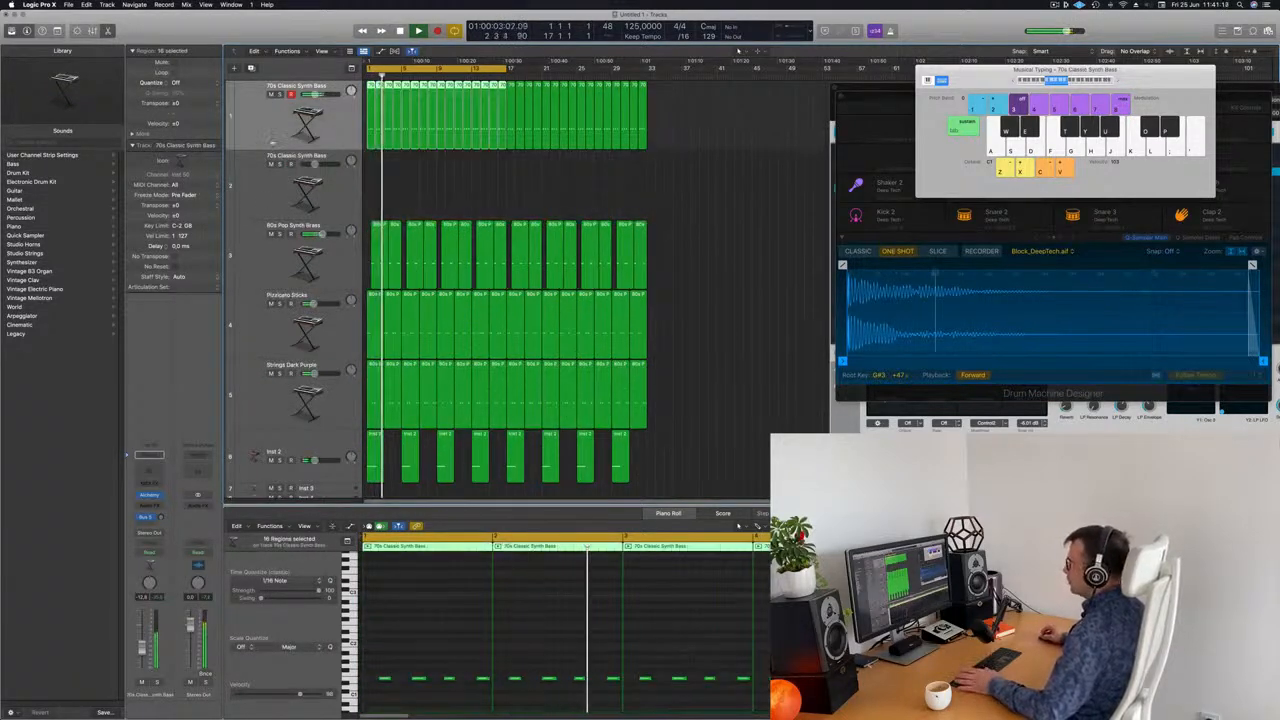
pyautogui.click(271, 156)
pyautogui.moveTo(271, 156); pyautogui.dragTo(287, 70)
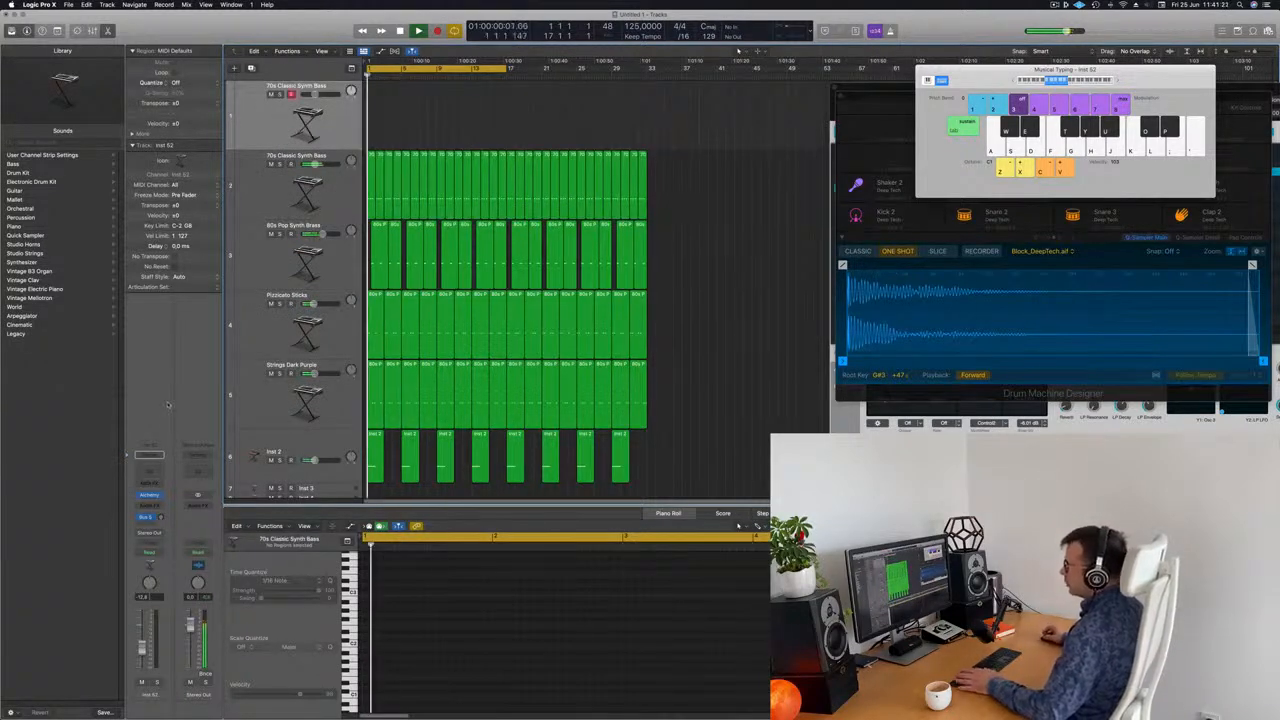
# Step: Open Alchemy on the empty duplicate track, list its Brass presets, and extend the cycle range to bar 33
pyautogui.click(149, 495)
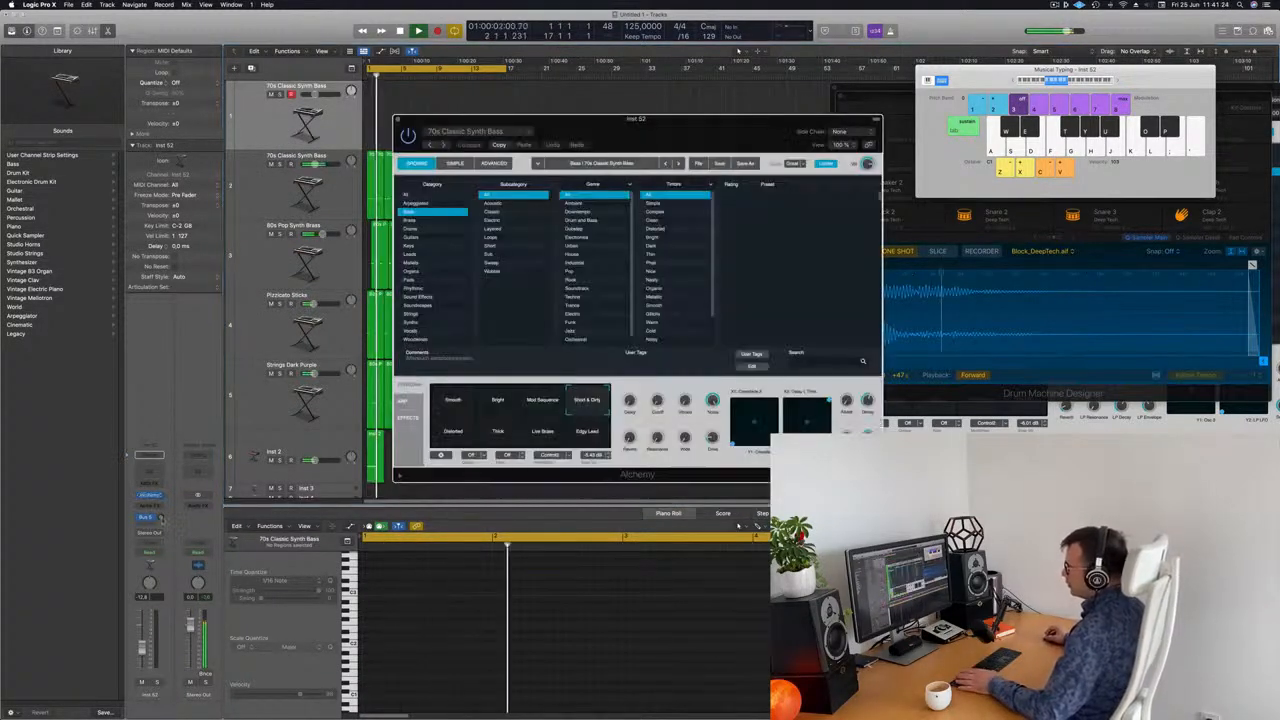
pyautogui.moveTo(640, 120); pyautogui.dragTo(737, 157)
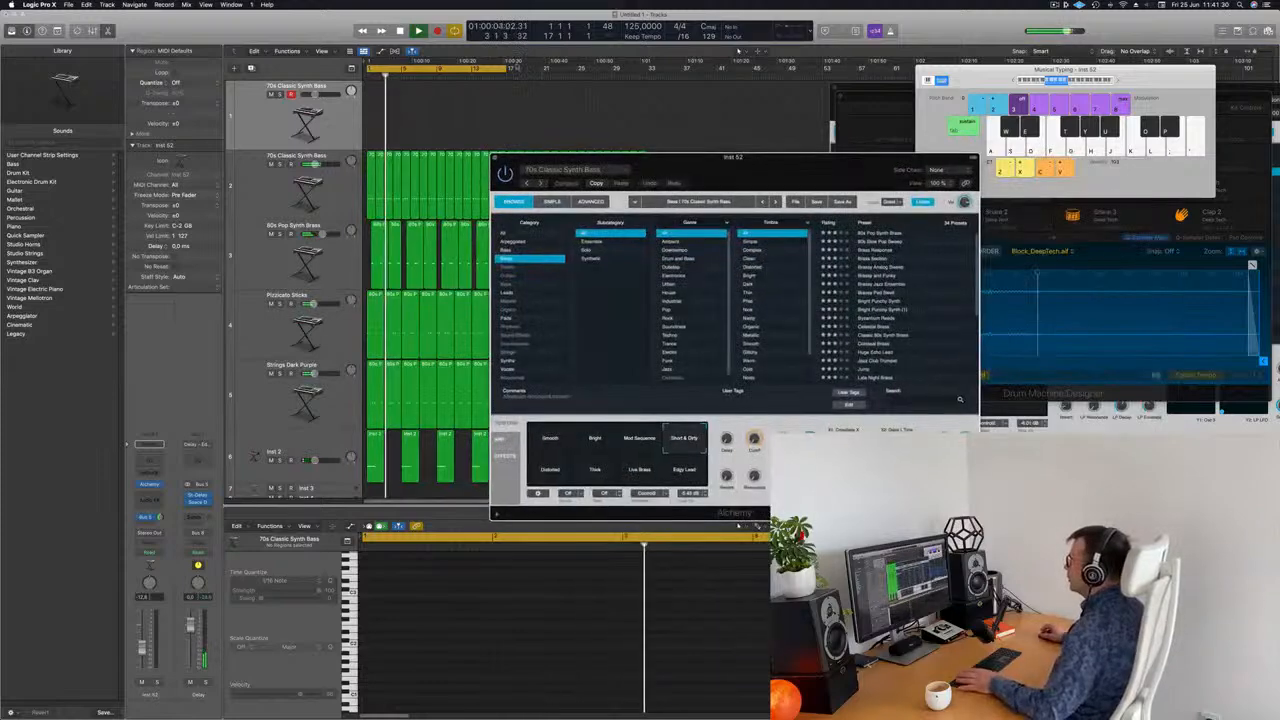
pyautogui.moveTo(505, 70); pyautogui.dragTo(645, 72)
pyautogui.moveTo(700, 158); pyautogui.dragTo(678, 221)
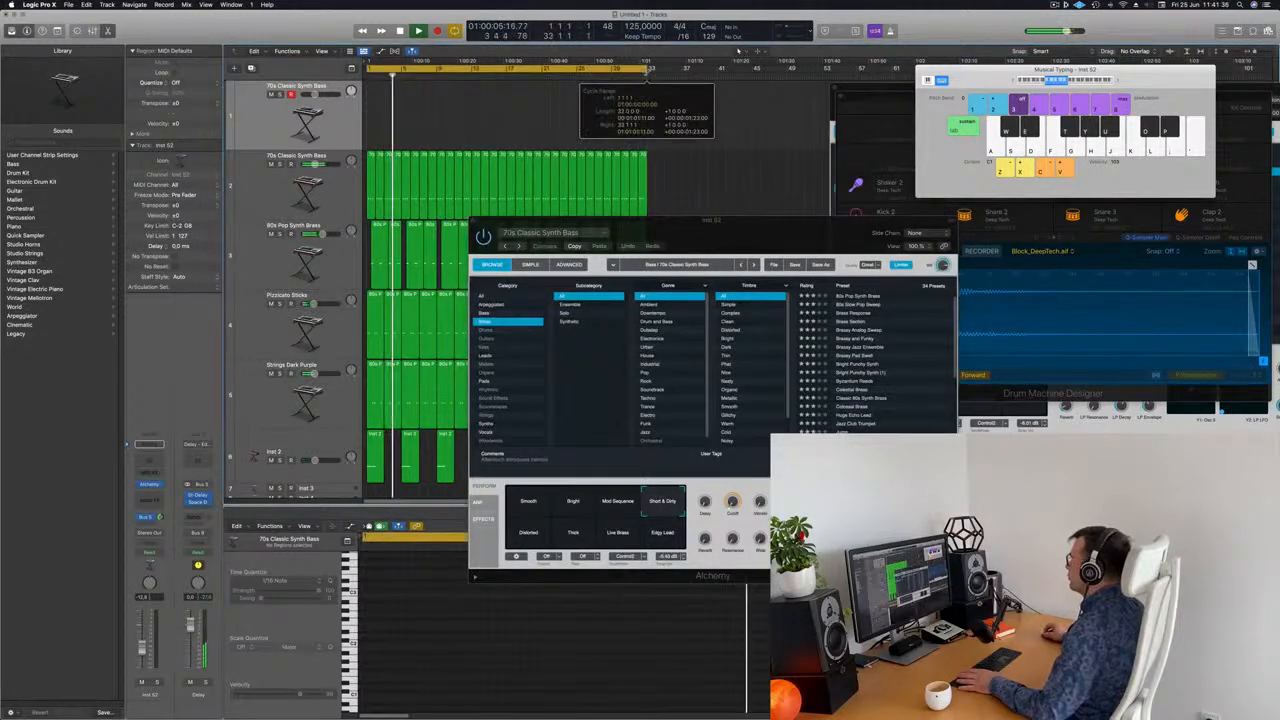
# Step: Load the Brass Response preset in Alchemy on the new track and reposition the Alchemy window
pyautogui.click(1053, 4)
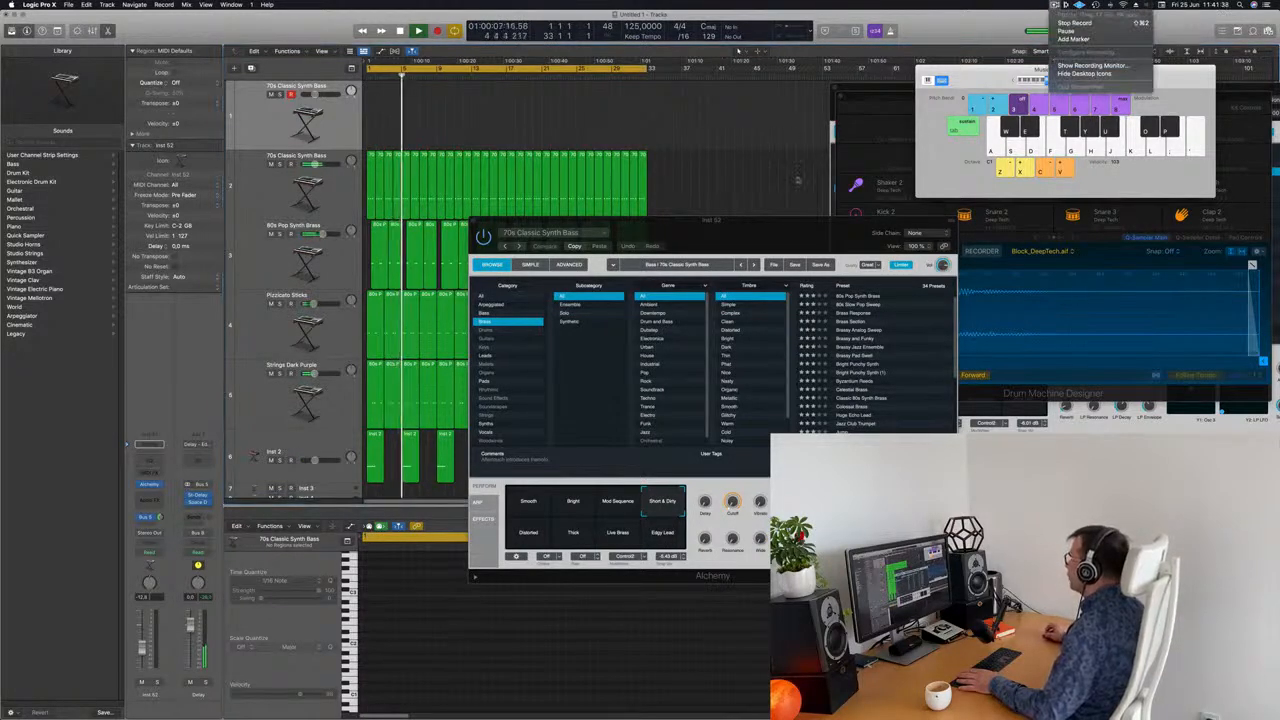
pyautogui.moveTo(747, 237); pyautogui.dragTo(741, 139)
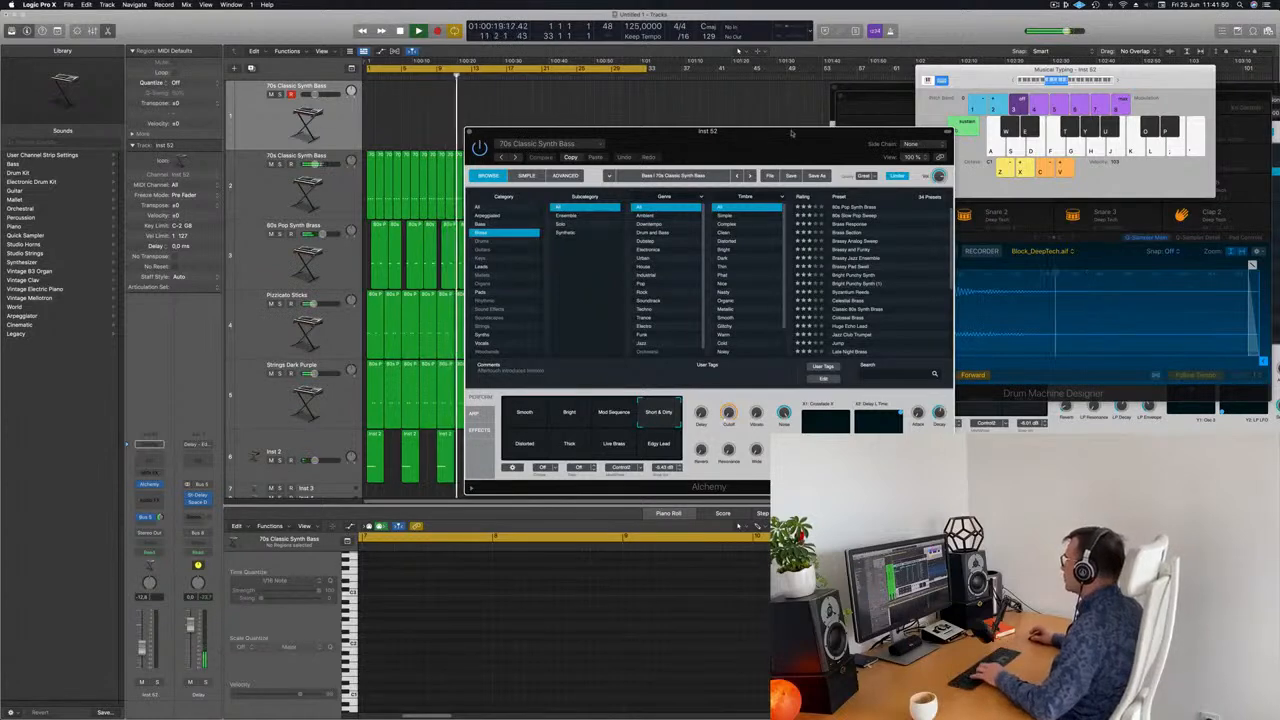
pyautogui.moveTo(741, 139); pyautogui.dragTo(719, 121)
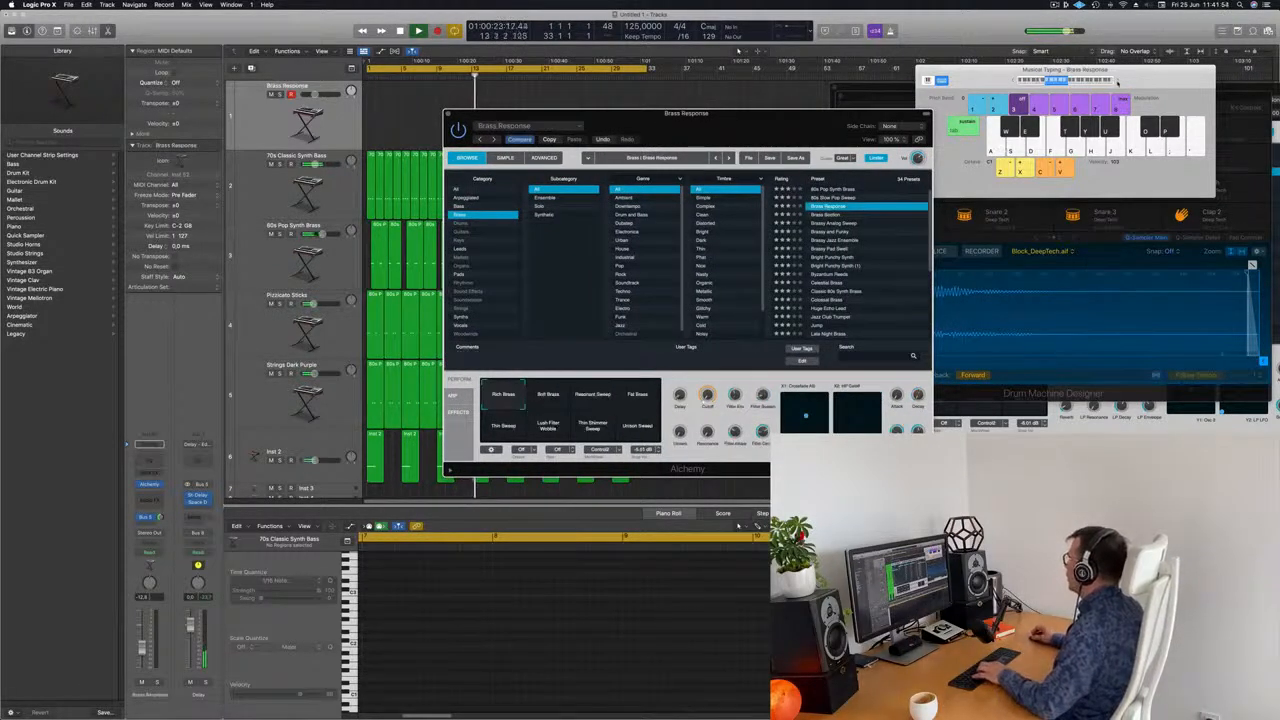
# Step: Raise the Musical Typing octave, try out Brass Response notes over the playing track, and raise the channel level slightly
pyautogui.click(1118, 84)
pyautogui.press('g')
pyautogui.press('h')
pyautogui.press('j')
pyautogui.press('k')
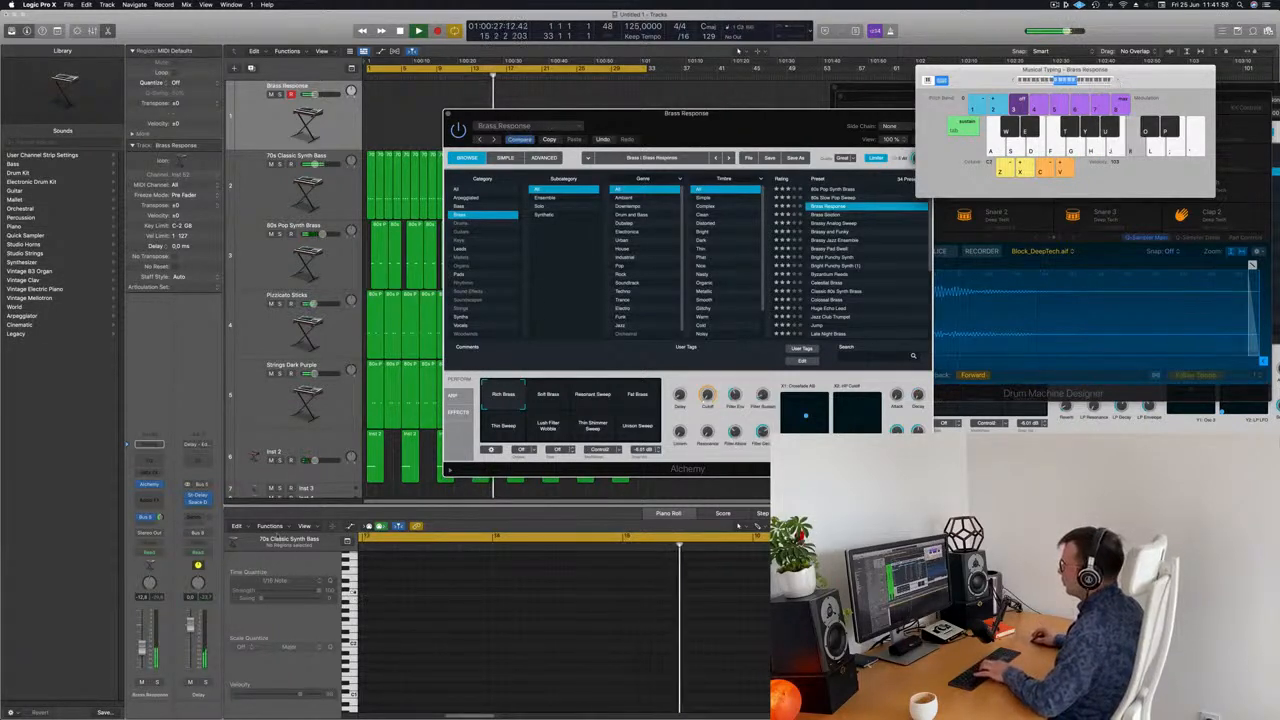
pyautogui.click(188, 622)
pyautogui.press('j')
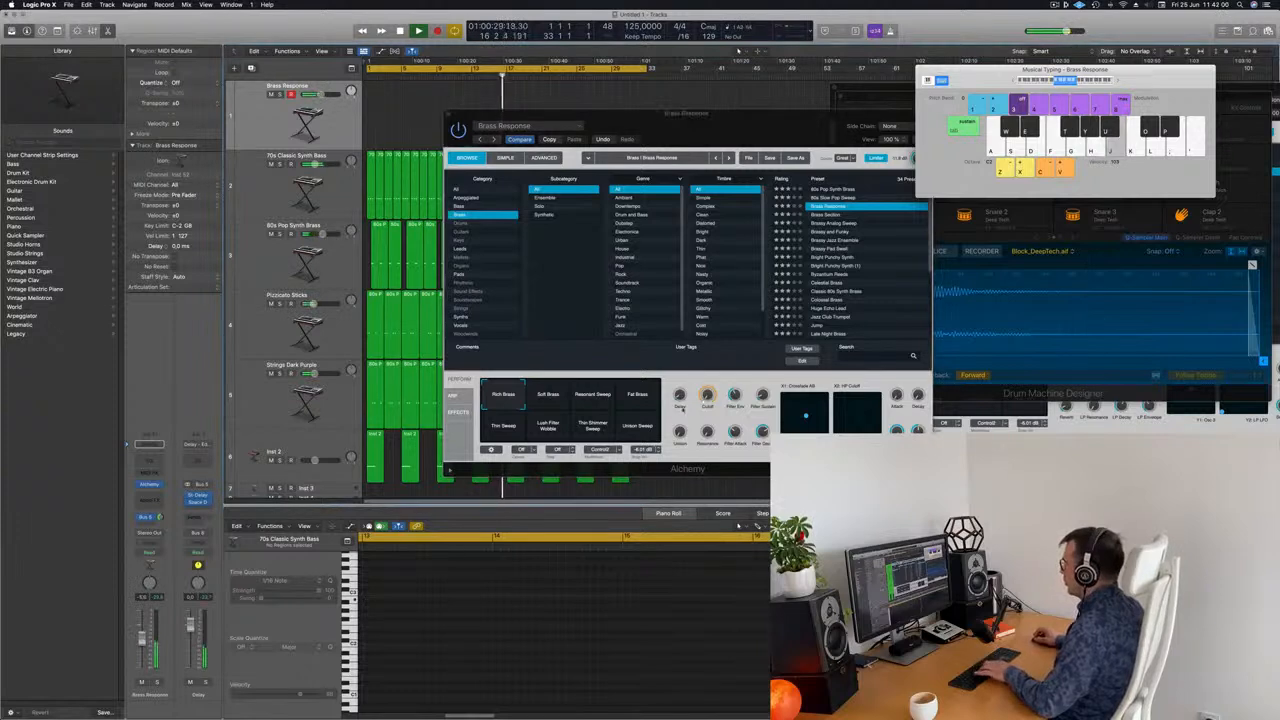
# Step: Select the Soft Brass variation of Brass Response, reposition the Alchemy window, and shift Musical Typing to a higher octave
pyautogui.click(709, 370)
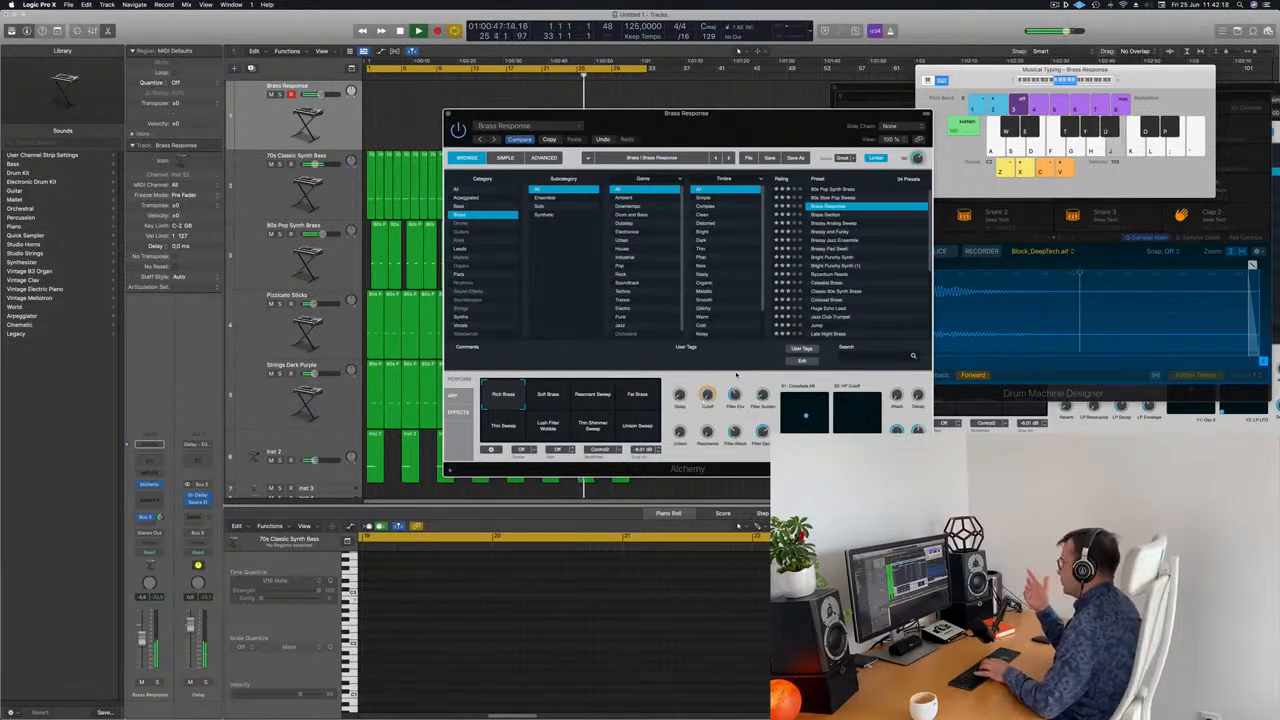
pyautogui.moveTo(734, 115); pyautogui.dragTo(764, 126)
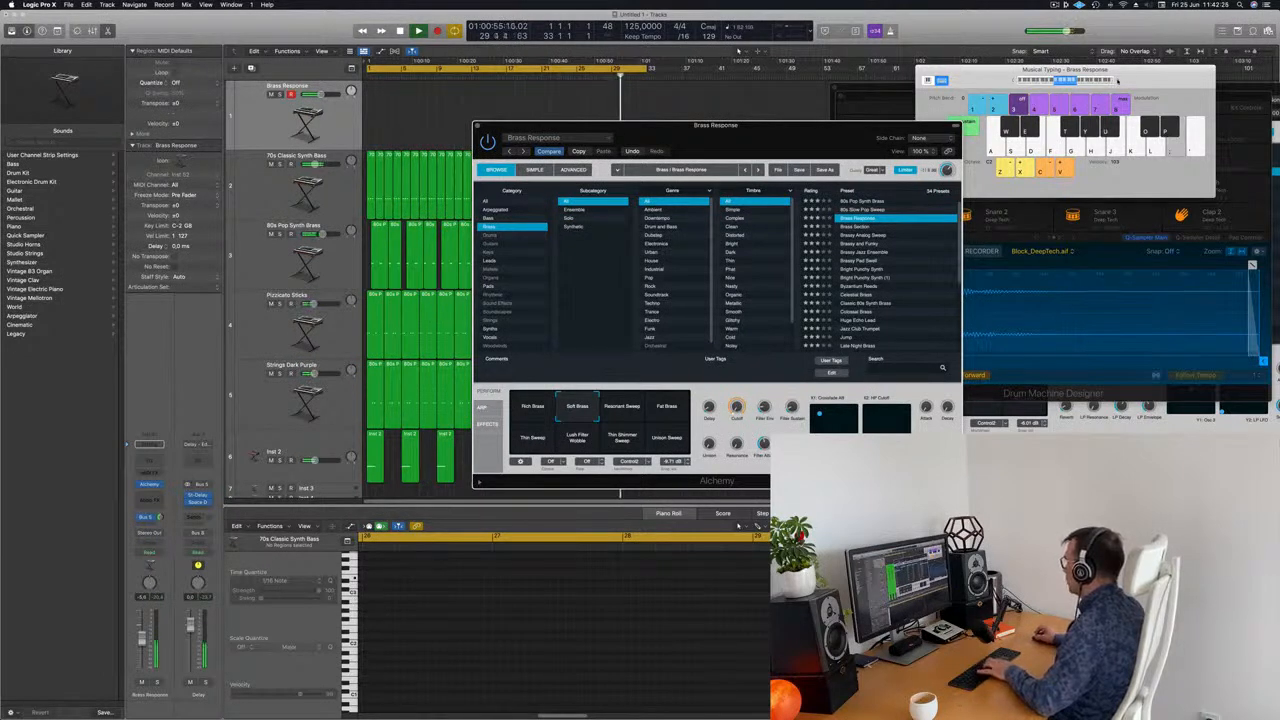
pyautogui.click(1117, 80)
pyautogui.press('h')
pyautogui.press('f')
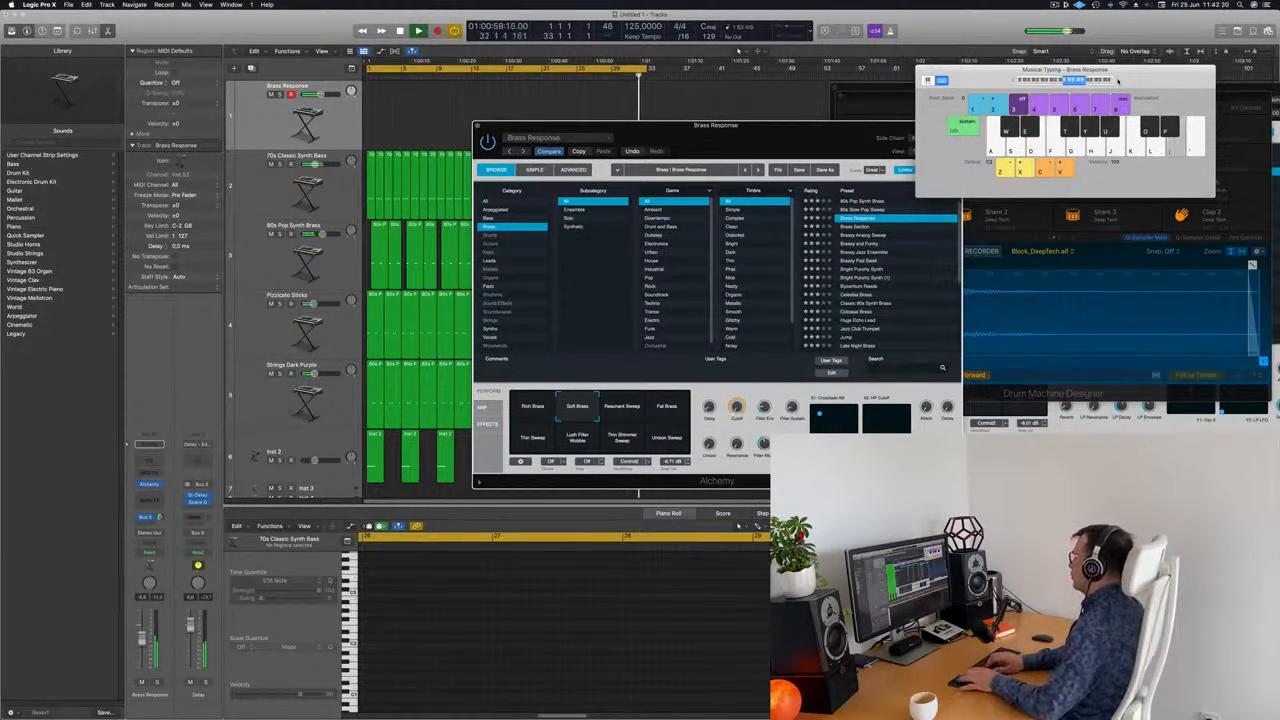
# Step: Try out melody notes with the Soft Brass sound over the looping track using Musical Typing
pyautogui.press(';')
pyautogui.press('l')
pyautogui.press("'")
pyautogui.press('j')
pyautogui.press("'")
pyautogui.press('l')
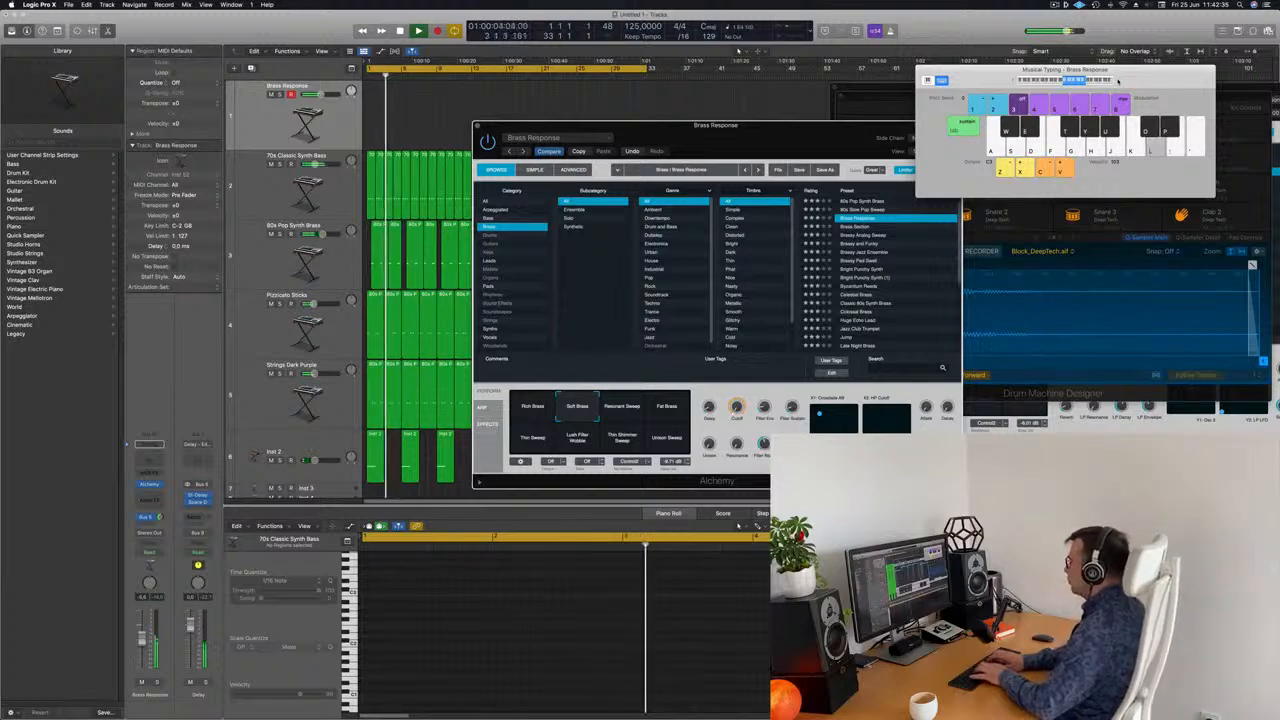
pyautogui.press("'")
pyautogui.press("'")
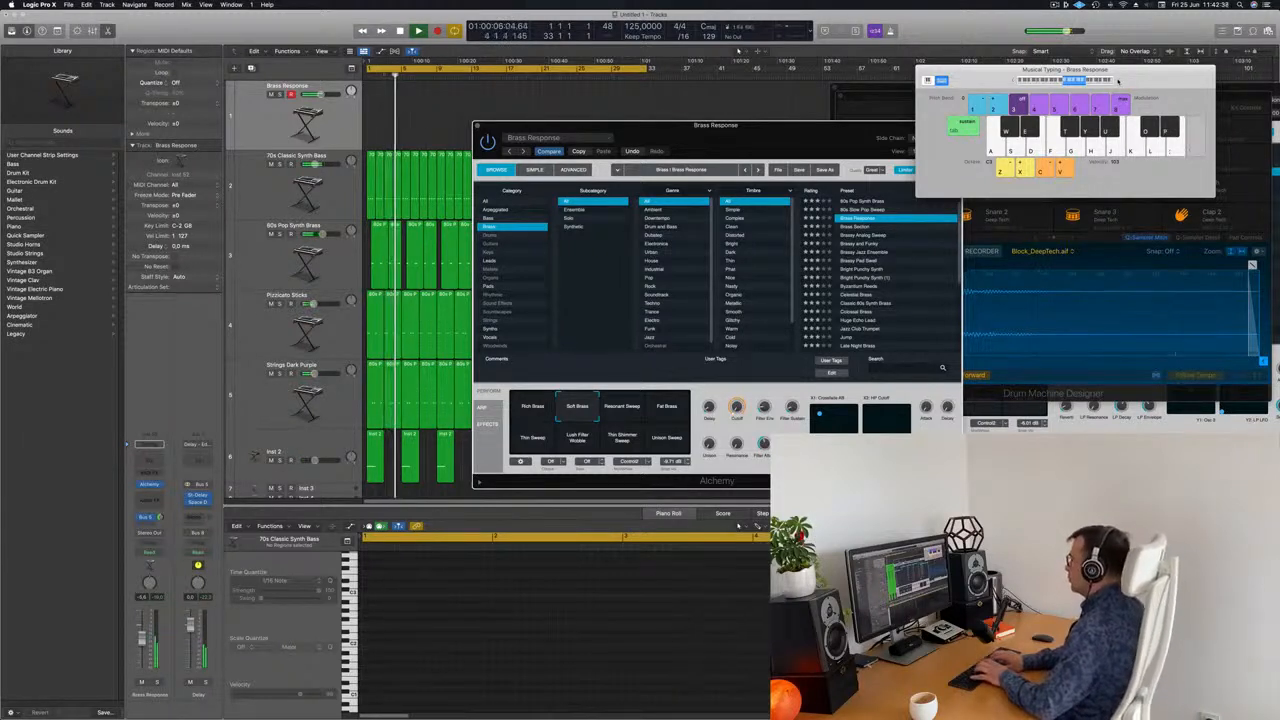
pyautogui.press(';')
pyautogui.press(';')
pyautogui.press(';')
pyautogui.press(';')
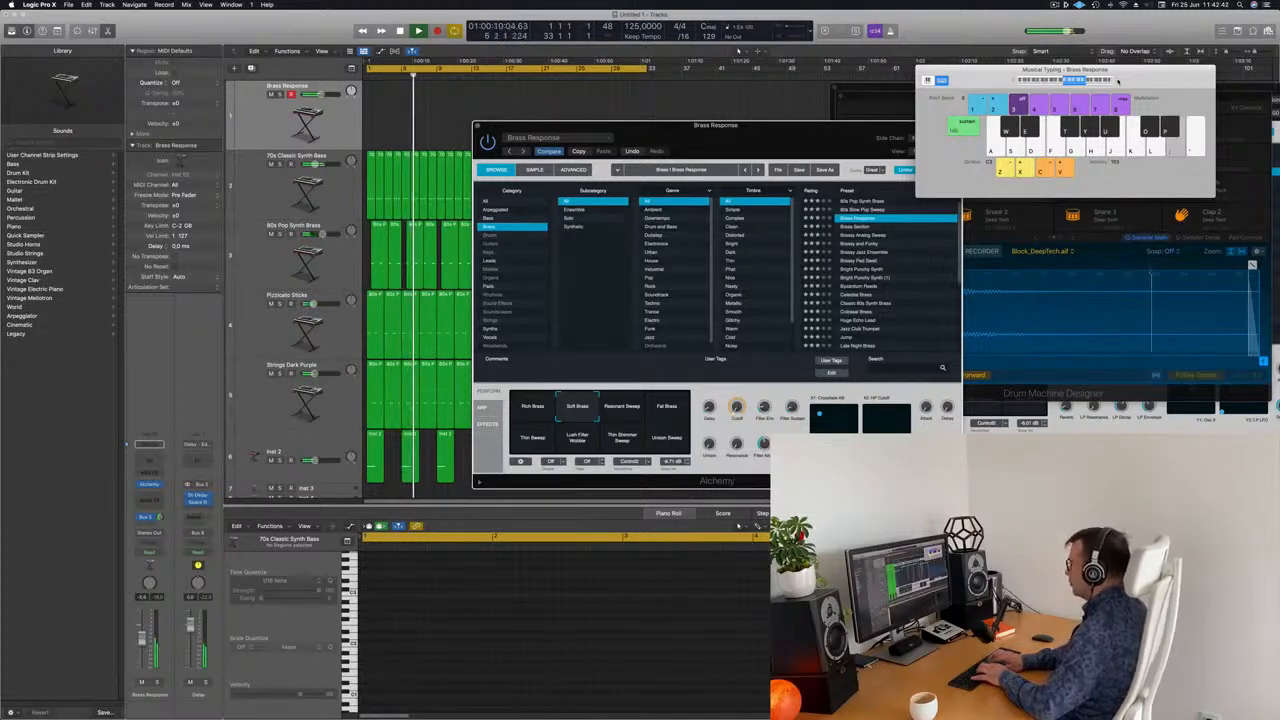
pyautogui.press("'")
pyautogui.press(';')
pyautogui.press(';')
pyautogui.press('l')
pyautogui.press(';')
pyautogui.press('l')
# Step: Audition the remaining Brass Response variations, including Thin Sweep, Lush Filter Wobble, Thin Shimmer Sweep and Unison Sweep
pyautogui.click(637, 413)
pyautogui.click(669, 412)
pyautogui.press(';')
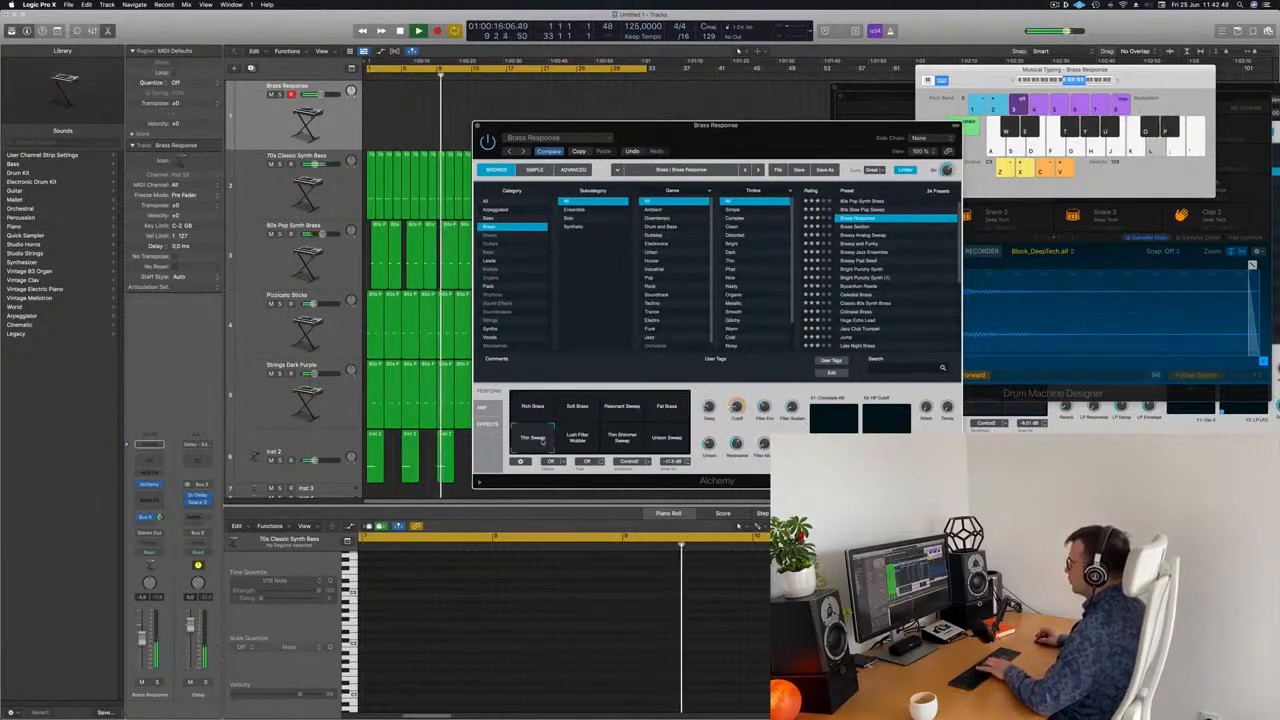
pyautogui.click(578, 438)
pyautogui.press('j')
pyautogui.click(621, 439)
pyautogui.press('h')
pyautogui.click(664, 439)
pyautogui.press('k')
# Step: Audition the Brass Section, Brassy Analog Sweep and Brassy and Funky presets in Alchemy
pyautogui.click(856, 228)
pyautogui.press('y')
pyautogui.press('u')
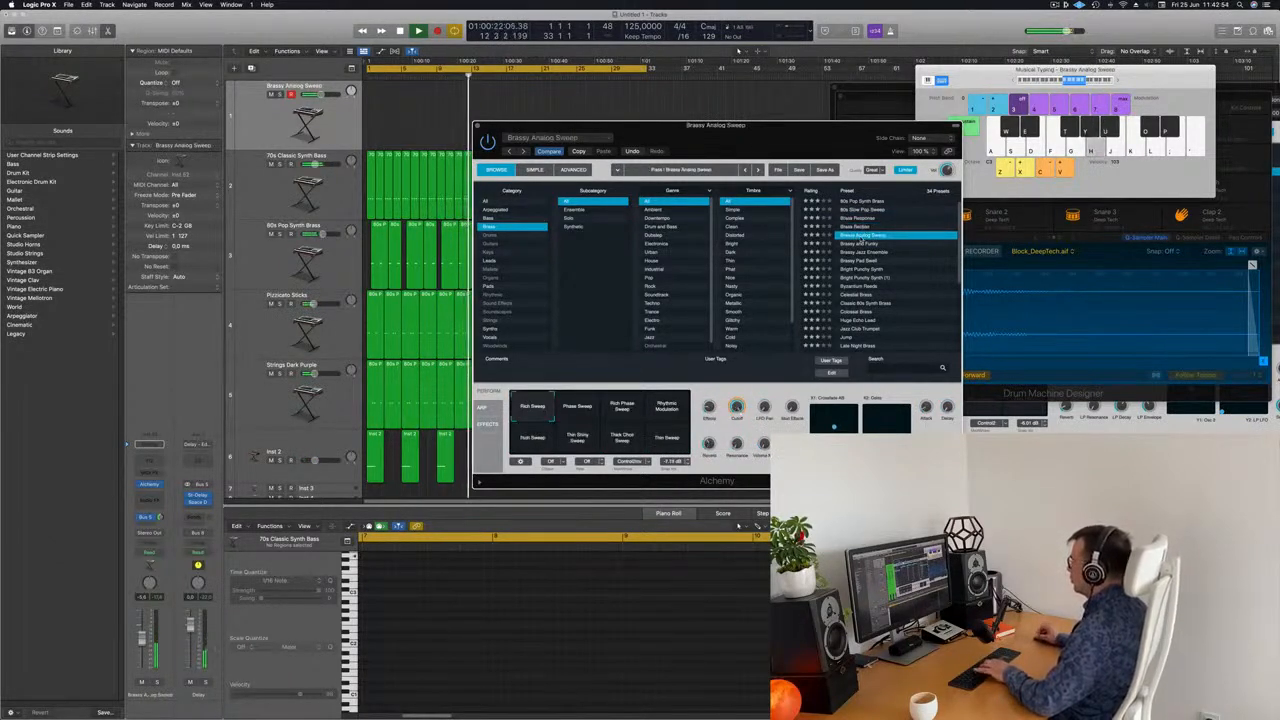
pyautogui.click(861, 244)
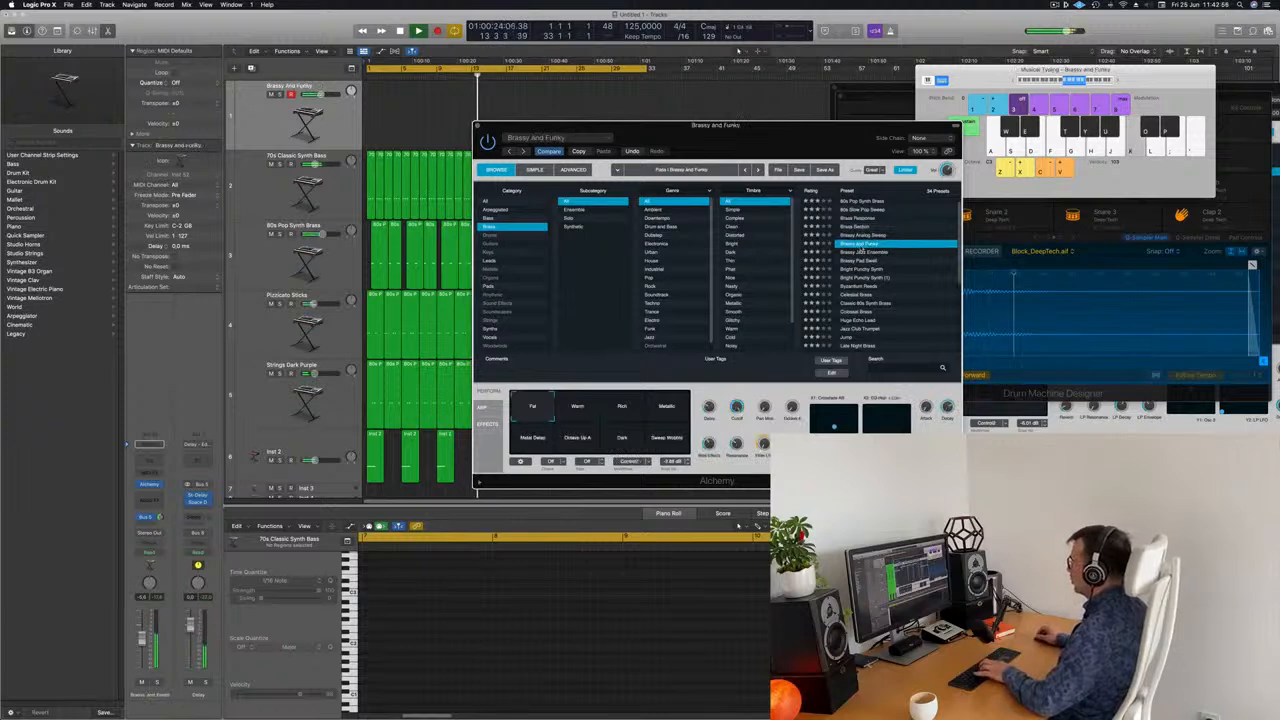
# Step: Load the Brassy Pad Swell preset in Alchemy and try out notes with it over the playing track
pyautogui.click(862, 261)
pyautogui.press('f')
pyautogui.press('g')
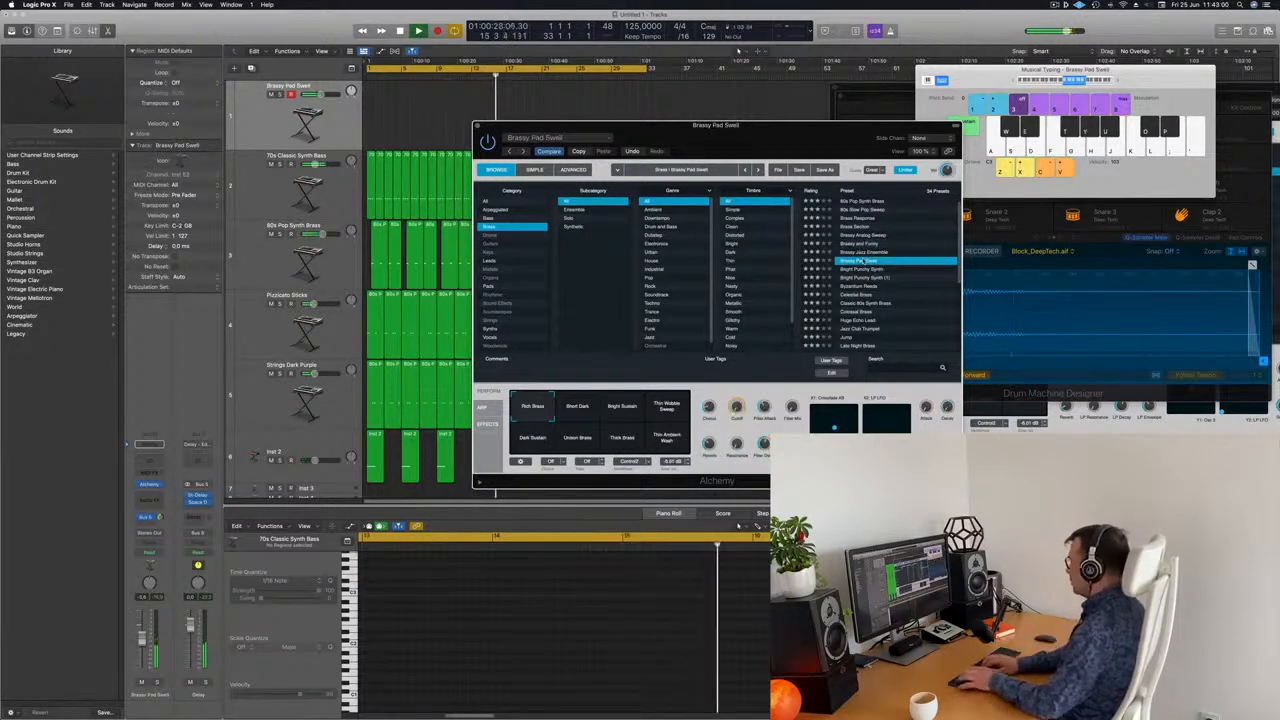
pyautogui.press('k')
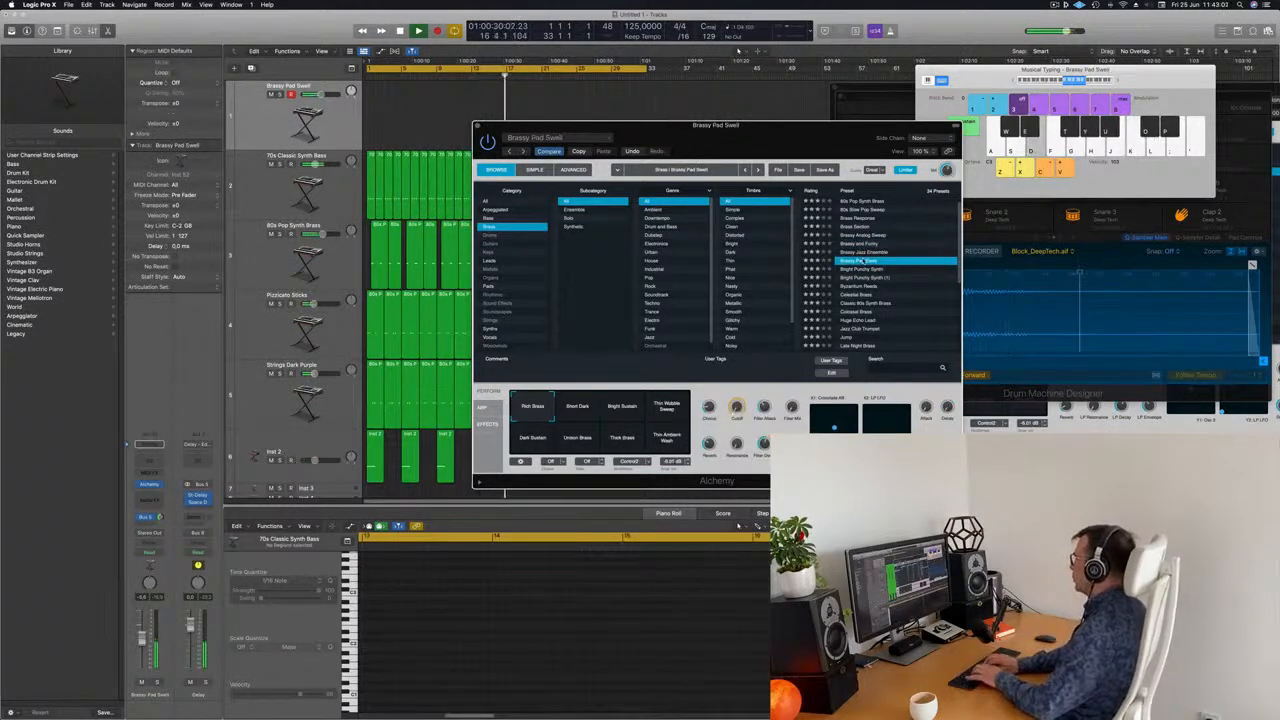
pyautogui.press('k')
pyautogui.press('g')
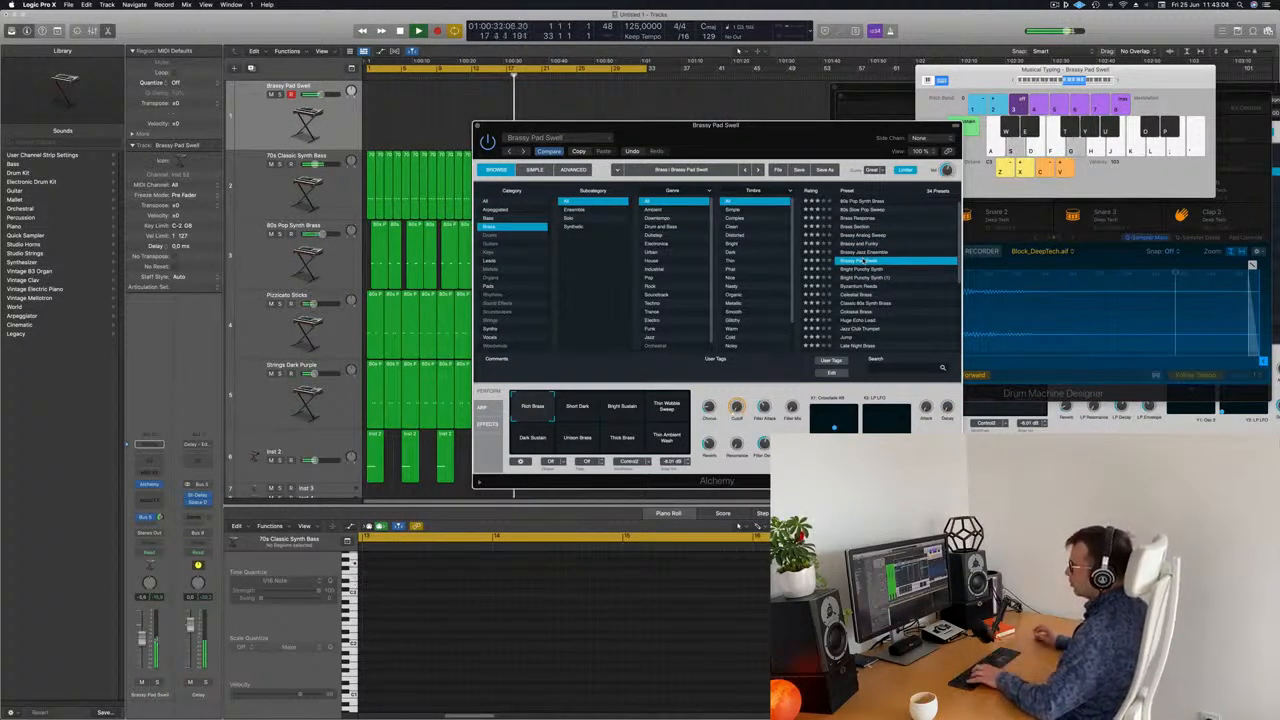
pyautogui.press('f')
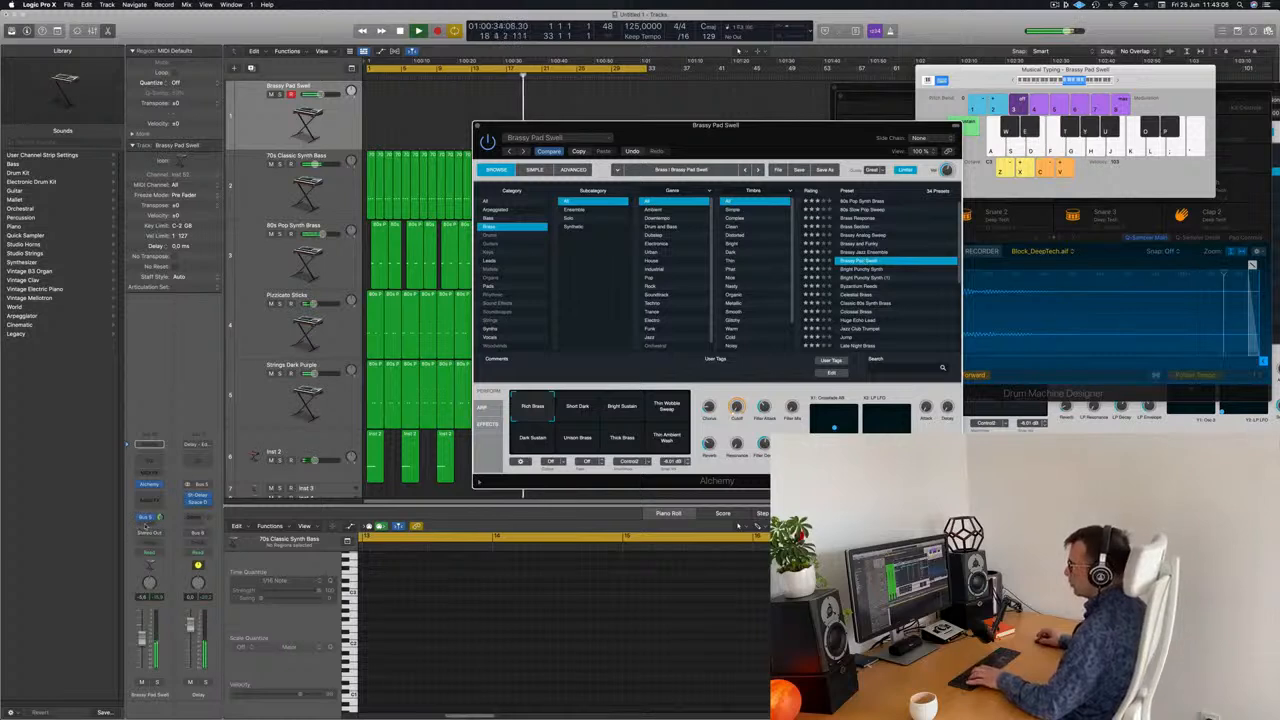
# Step: Add a send to Bus 7 on the Brassy Pad Swell channel and insert SilverVerb on its aux channel
pyautogui.click(147, 518)
pyautogui.click(253, 471)
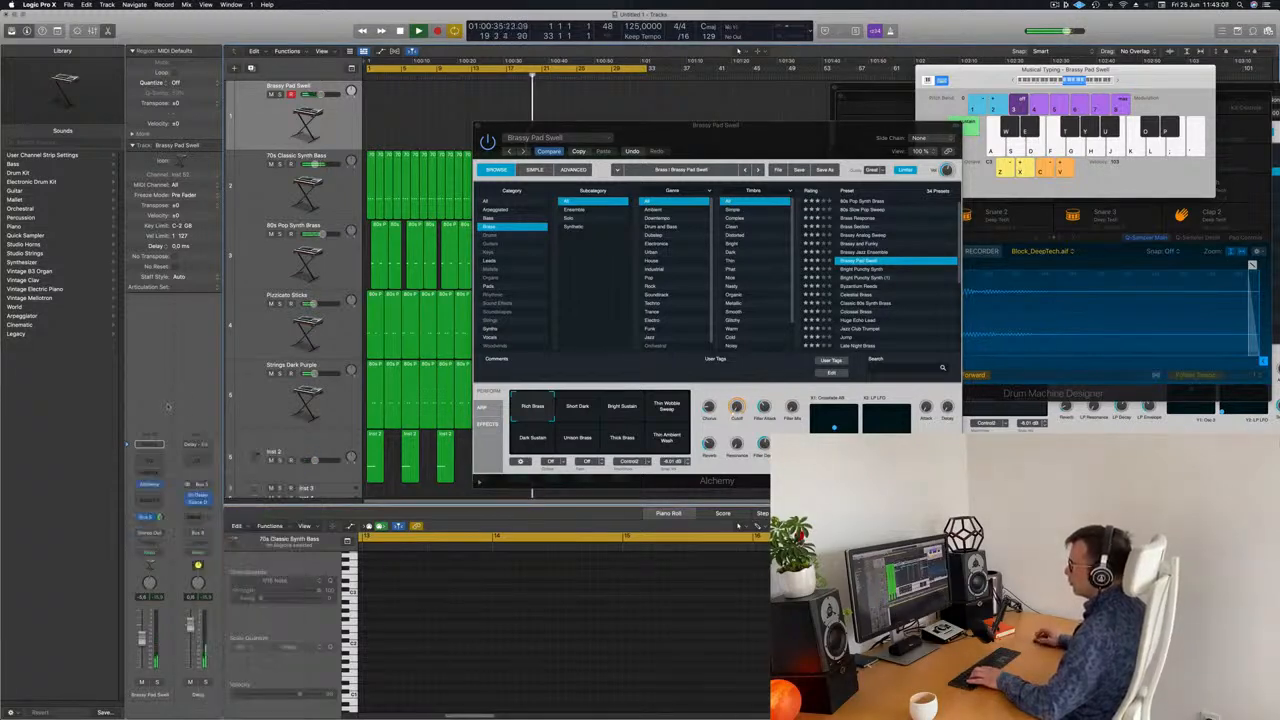
pyautogui.click(204, 497)
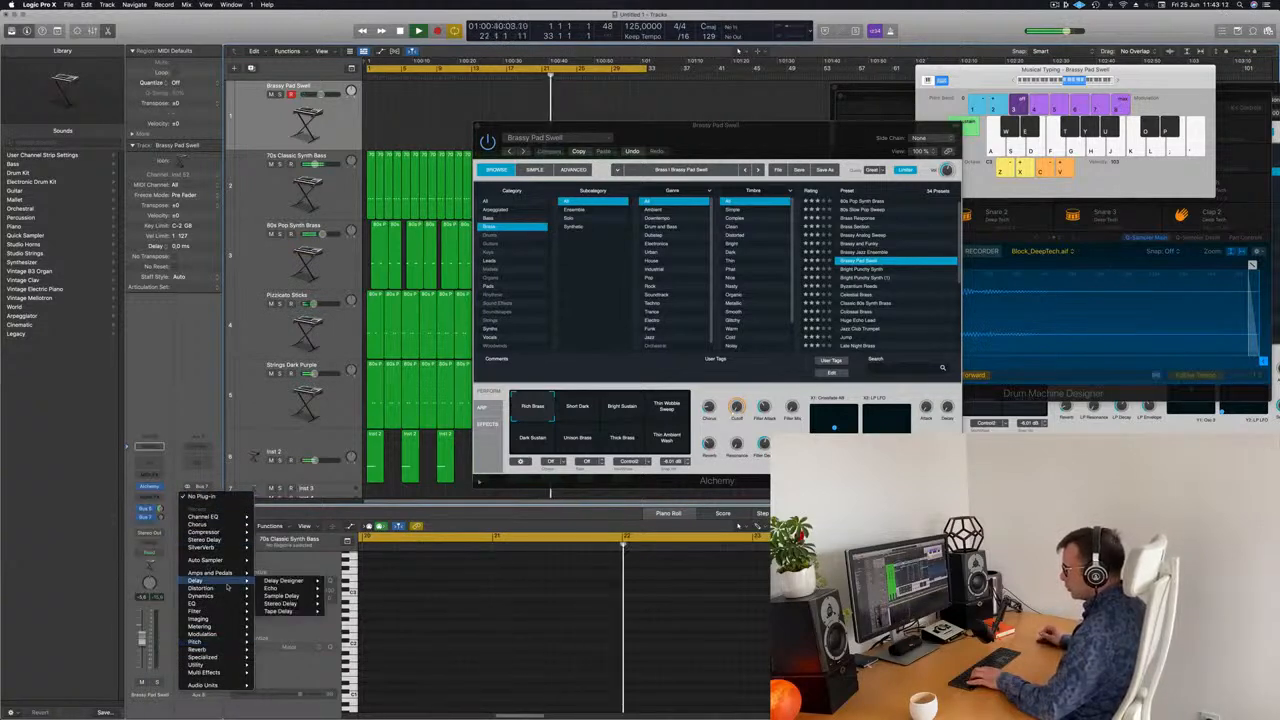
pyautogui.moveTo(219, 538)
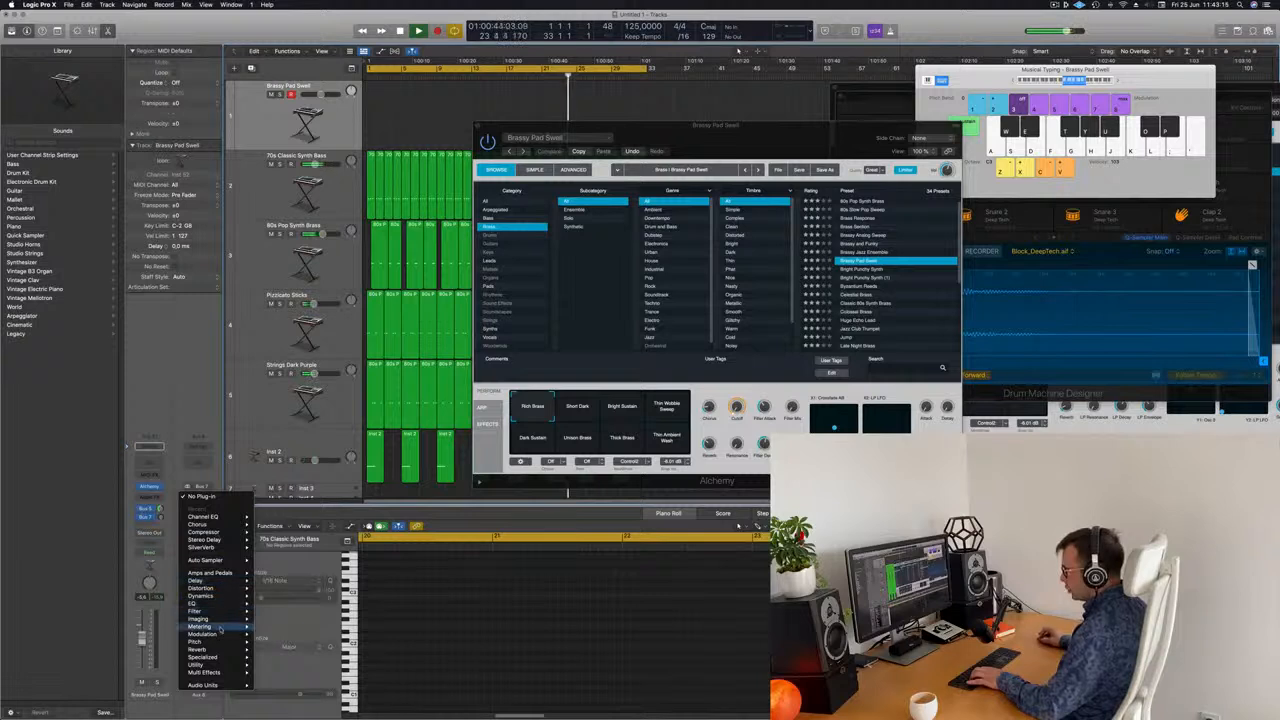
pyautogui.moveTo(218, 652)
pyautogui.moveTo(280, 665)
pyautogui.click(345, 665)
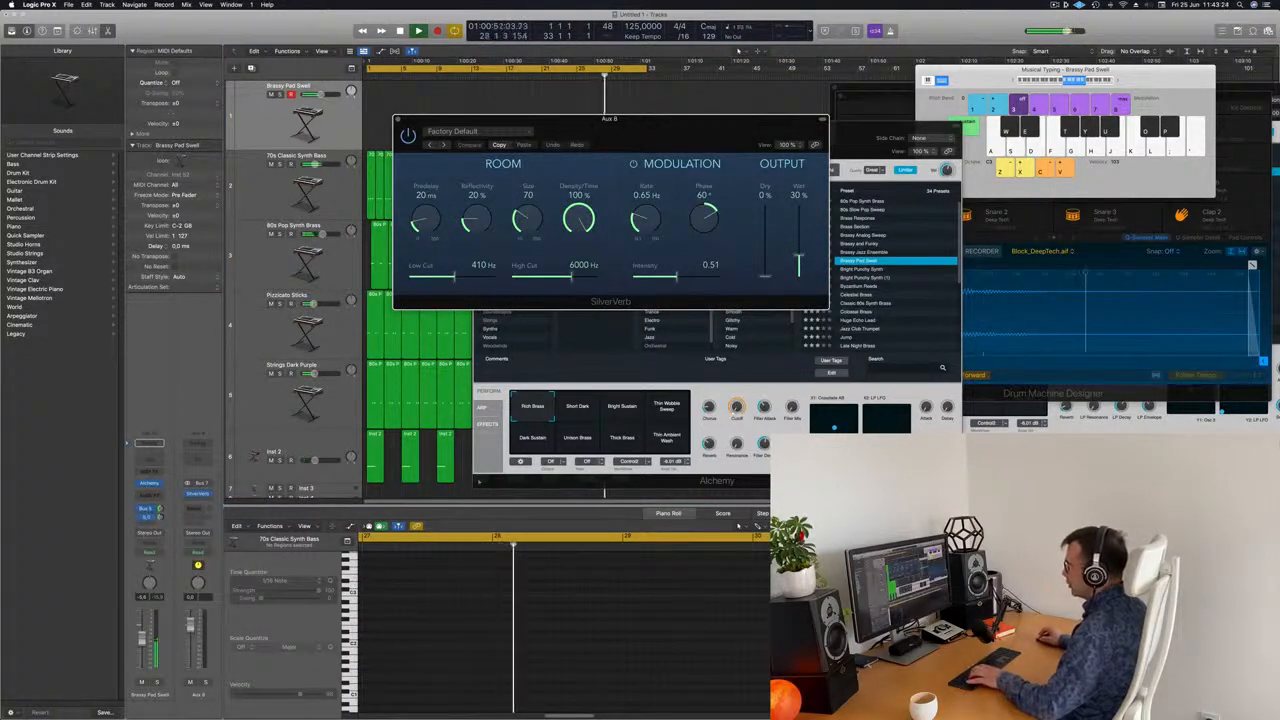
# Step: Load the grandiose preset in SilverVerb, close its window, and move the Alchemy window clear of the arrangement
pyautogui.click(453, 131)
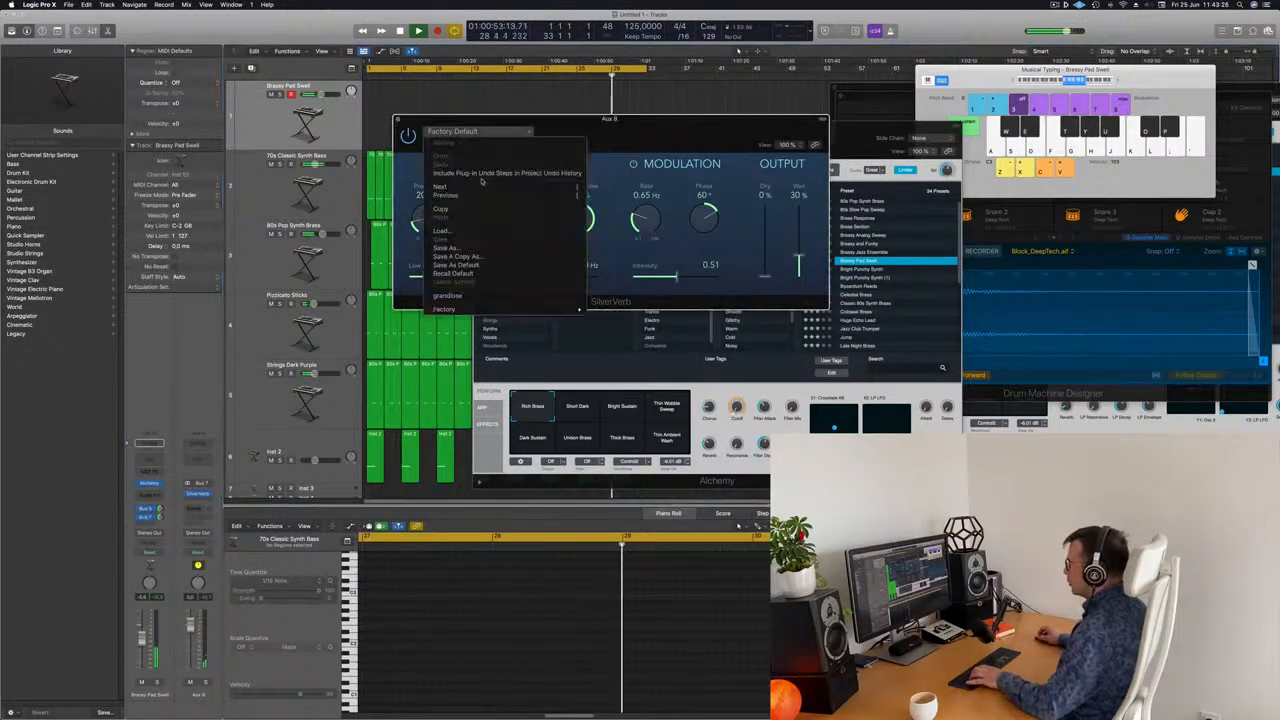
pyautogui.click(455, 297)
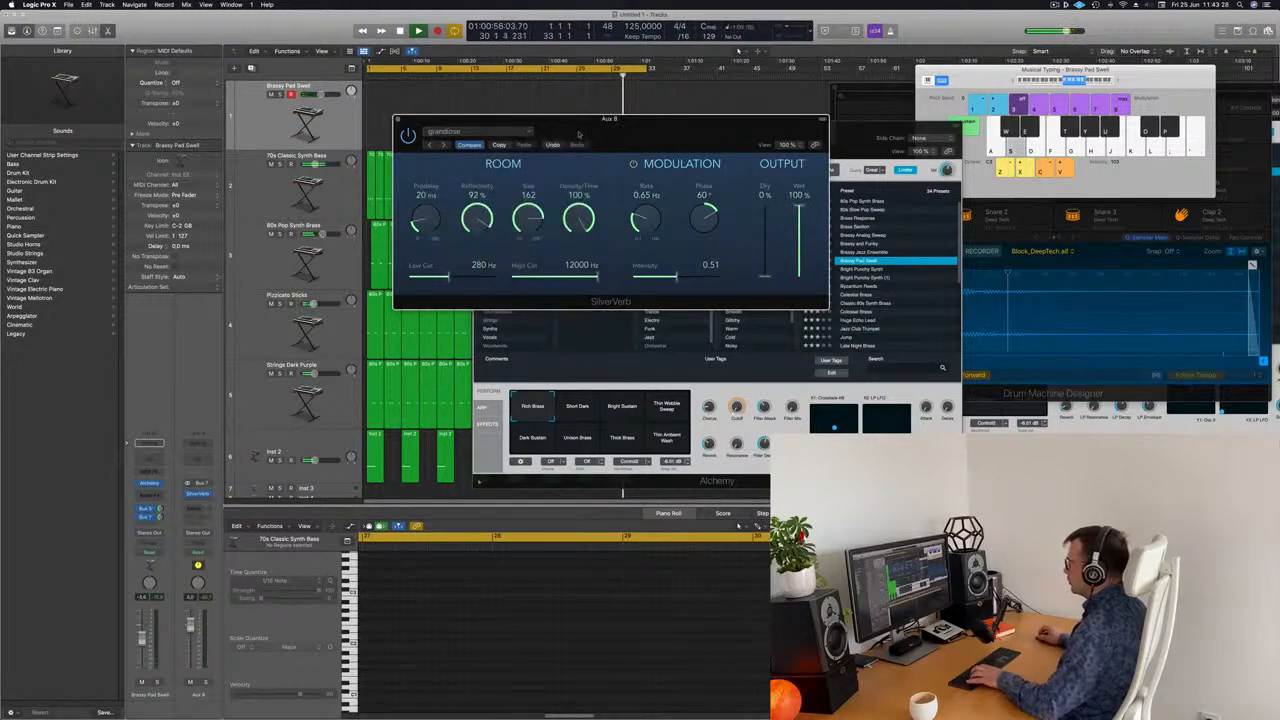
pyautogui.click(398, 121)
pyautogui.moveTo(768, 131); pyautogui.dragTo(1038, 176)
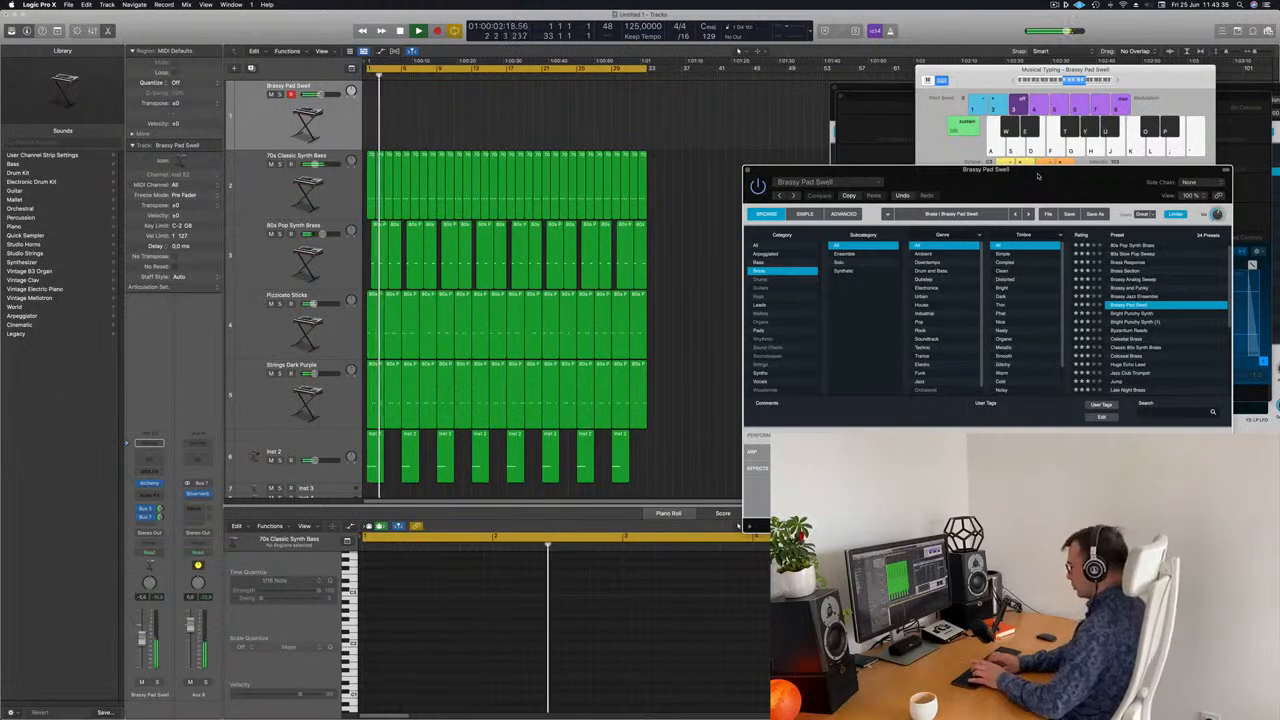
# Step: Record repeated descending phrases on the Brassy Pad Swell track from bar 3 to about bar 16 with Musical Typing
pyautogui.press('r')
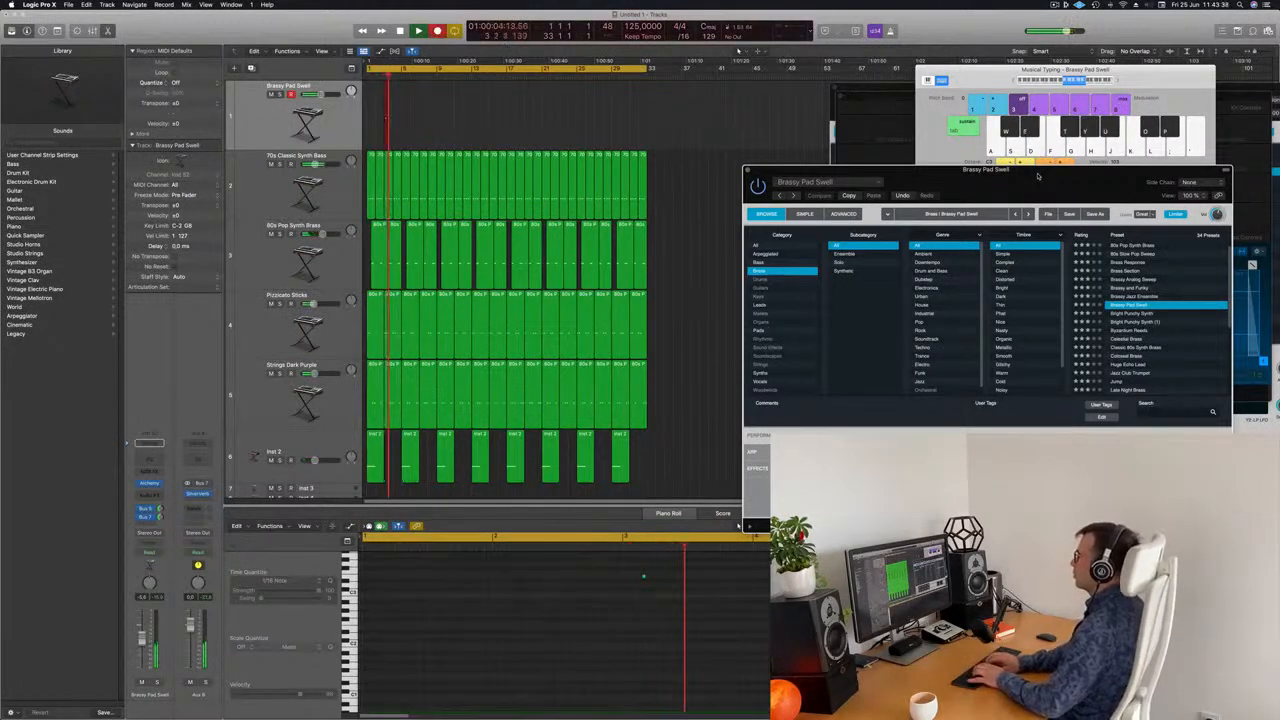
pyautogui.press('d')
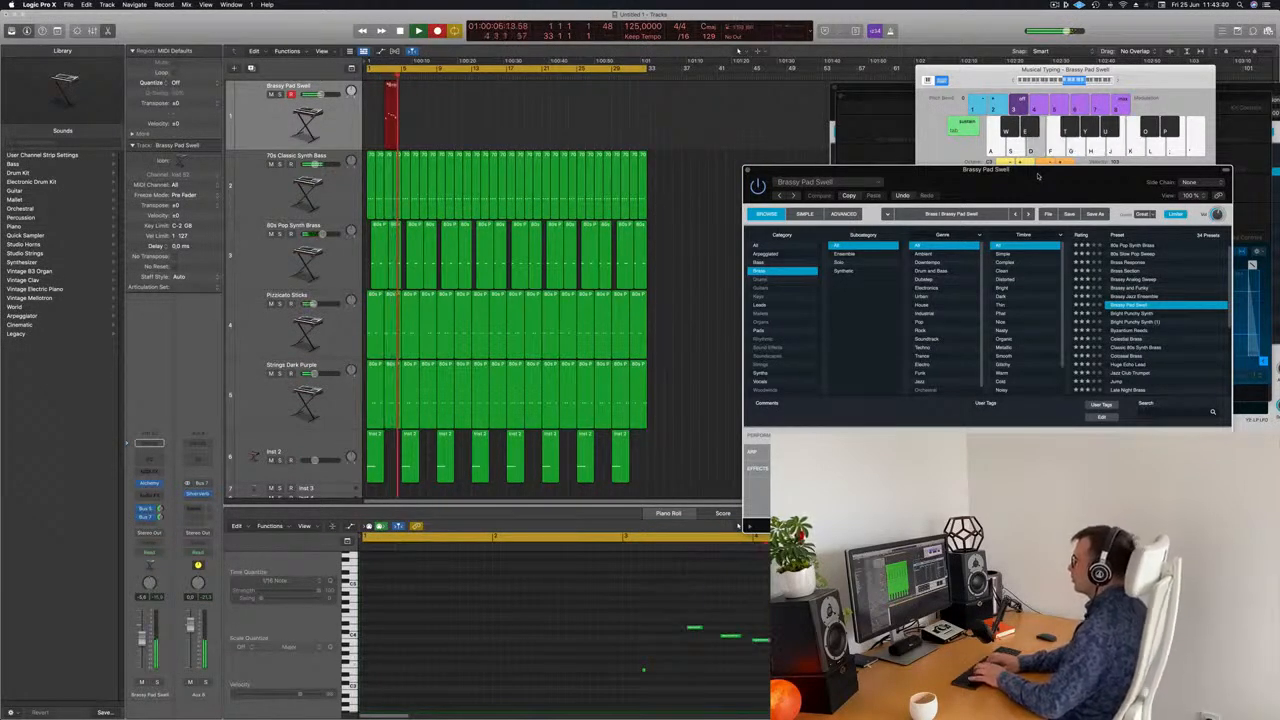
pyautogui.press('l')
pyautogui.press('k')
pyautogui.press('j')
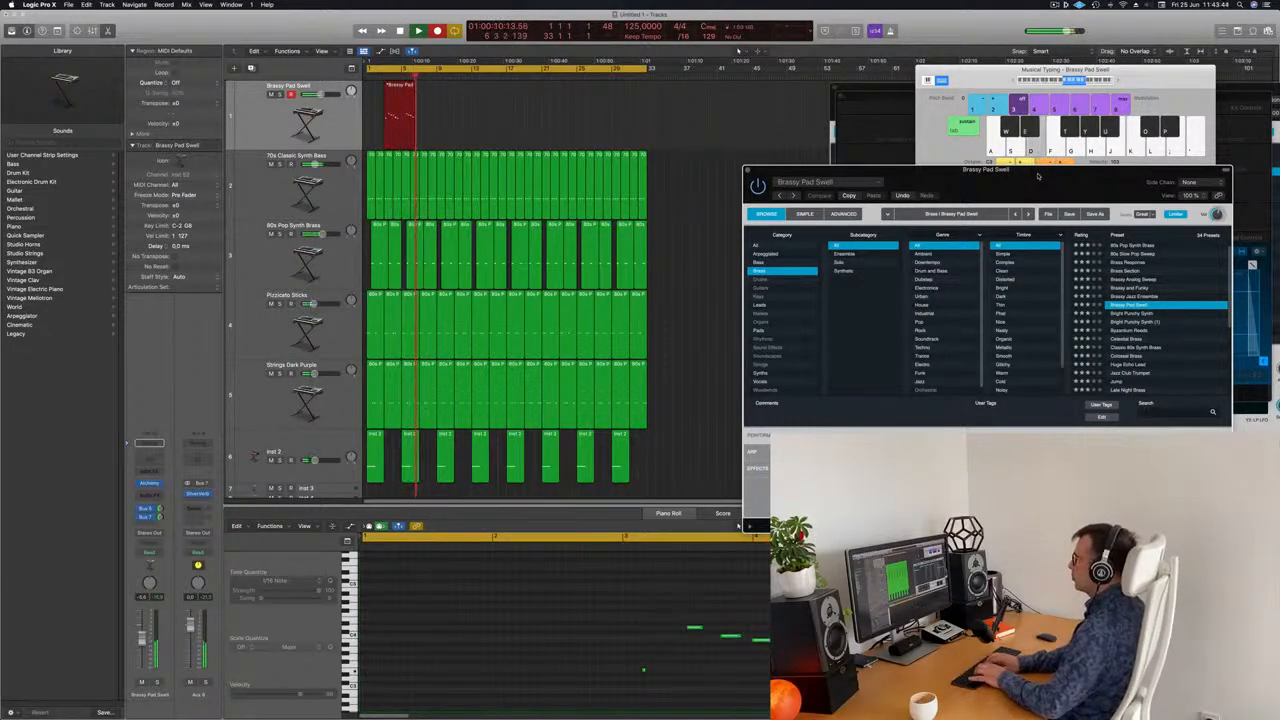
pyautogui.press('l')
pyautogui.press('k')
pyautogui.press('j')
pyautogui.press('g')
pyautogui.press('d')
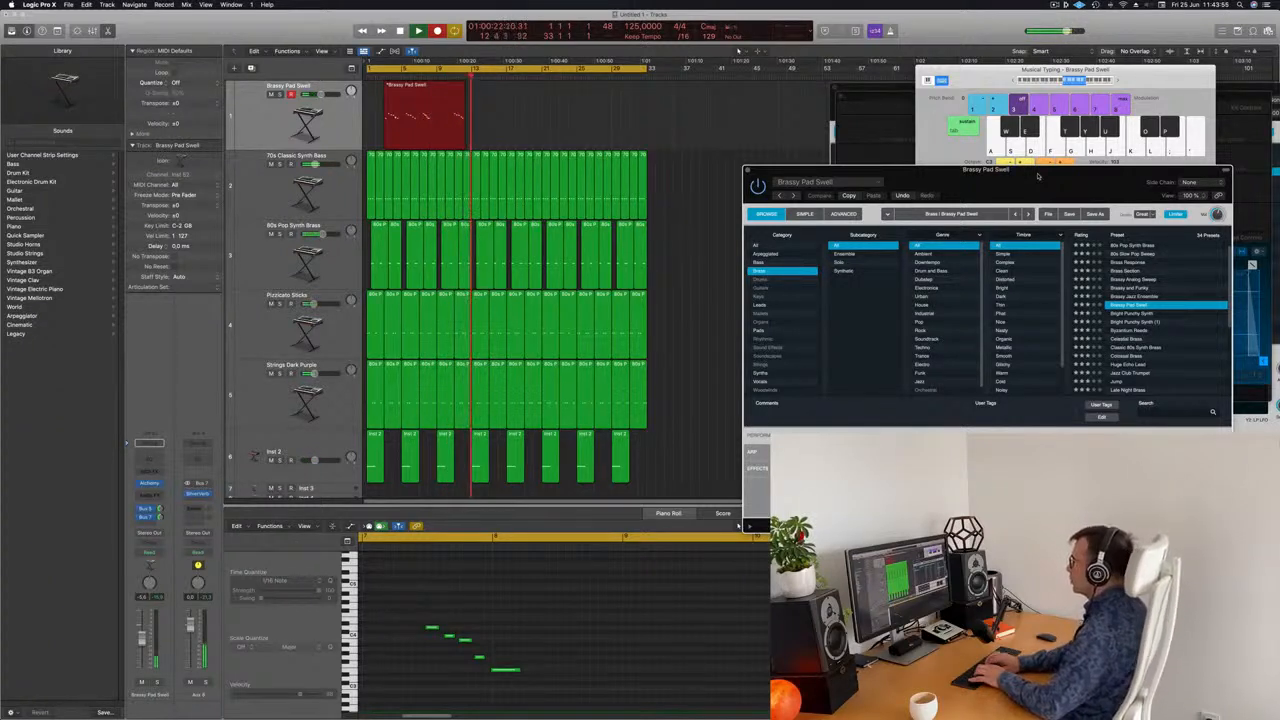
pyautogui.press('k')
pyautogui.press('j')
pyautogui.press('f')
pyautogui.press('g')
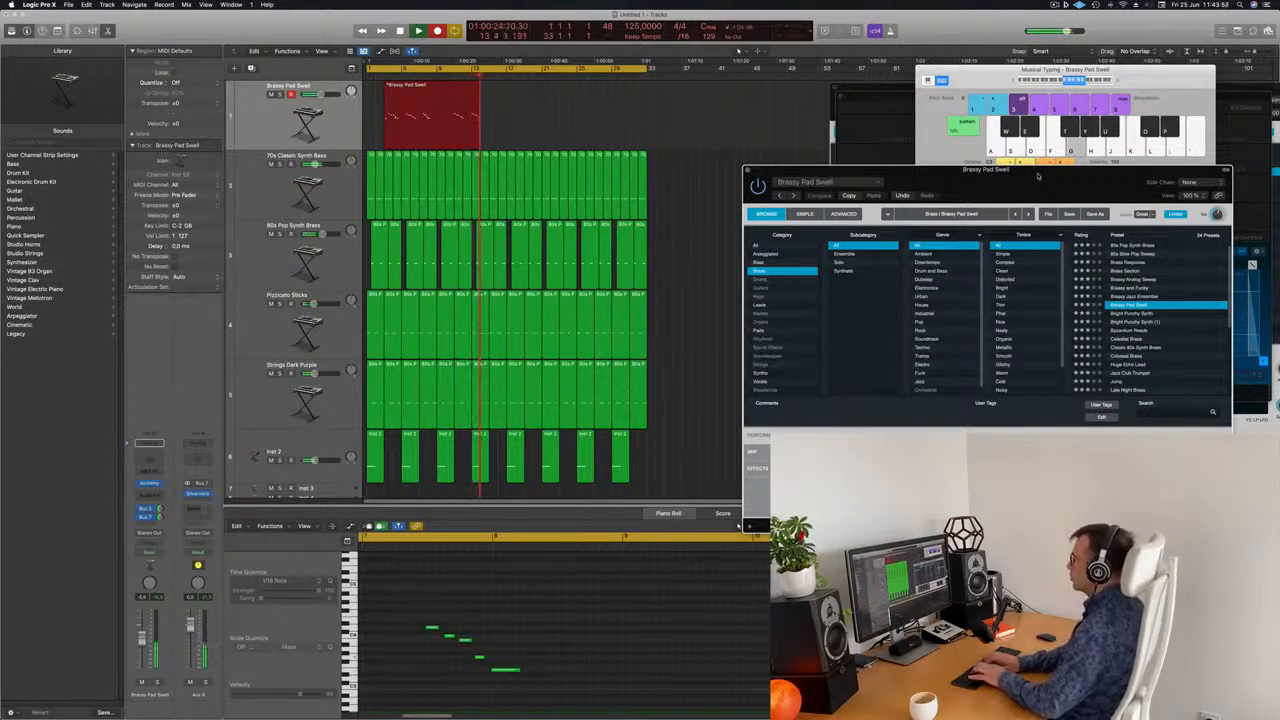
pyautogui.press('k')
pyautogui.press('j')
pyautogui.press('h')
pyautogui.press('g')
pyautogui.press('f')
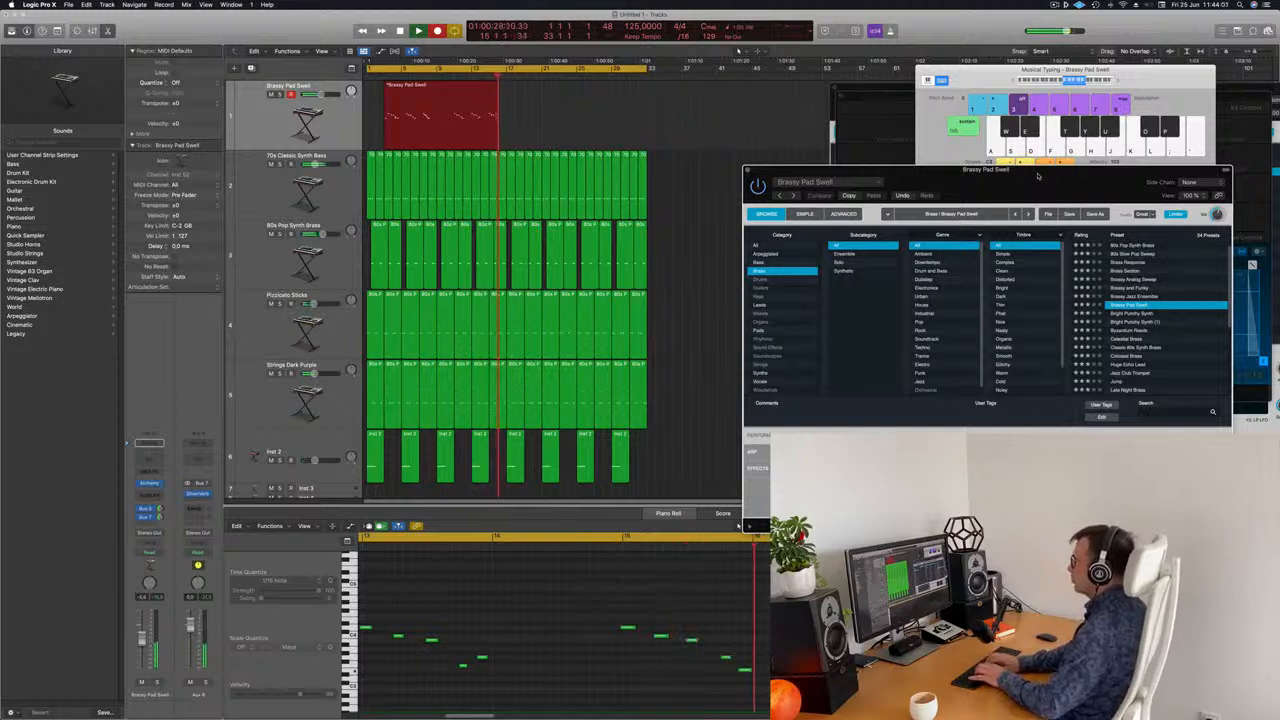
pyautogui.press('space')
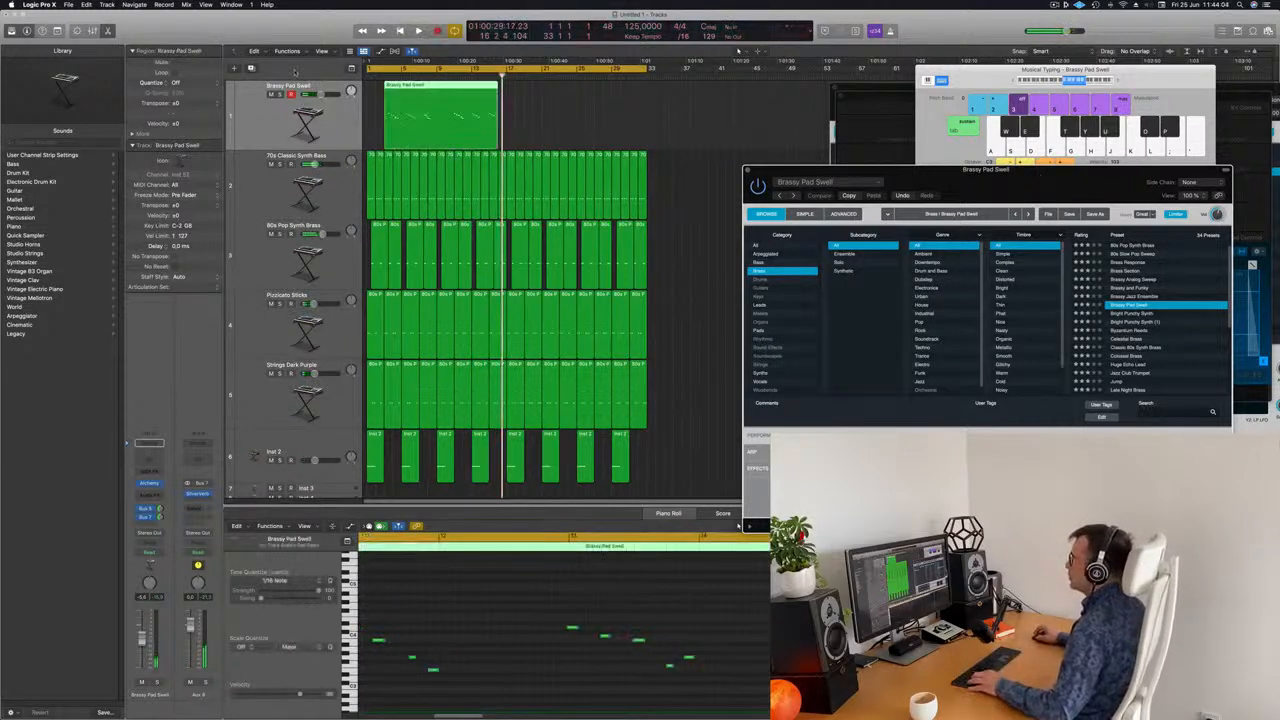
# Step: Split the recorded region at bar 15, dividing overlapping notes, delete the earlier part and move the one-bar remainder to bar 1
pyautogui.keyDown('super'); pyautogui.doubleClick(489, 86); pyautogui.keyUp('super')
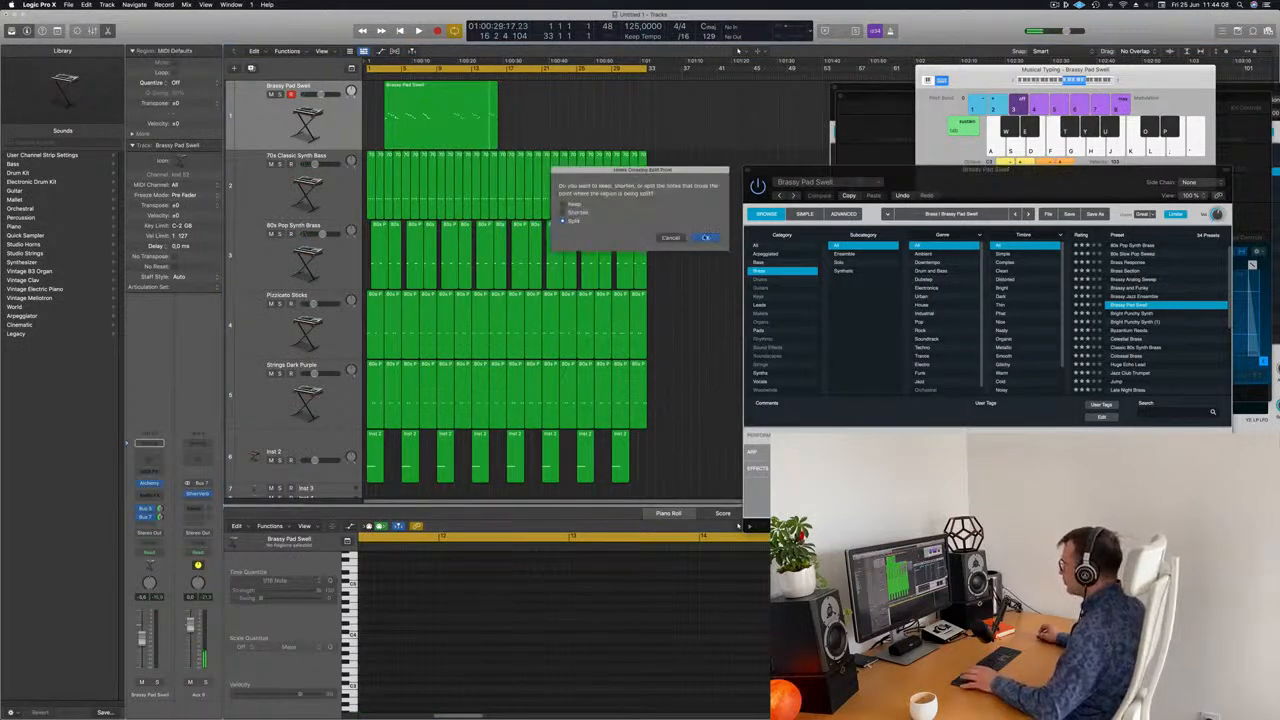
pyautogui.click(705, 237)
pyautogui.click(440, 108)
pyautogui.press('Delete')
pyautogui.click(494, 84)
pyautogui.moveTo(494, 86); pyautogui.dragTo(371, 88)
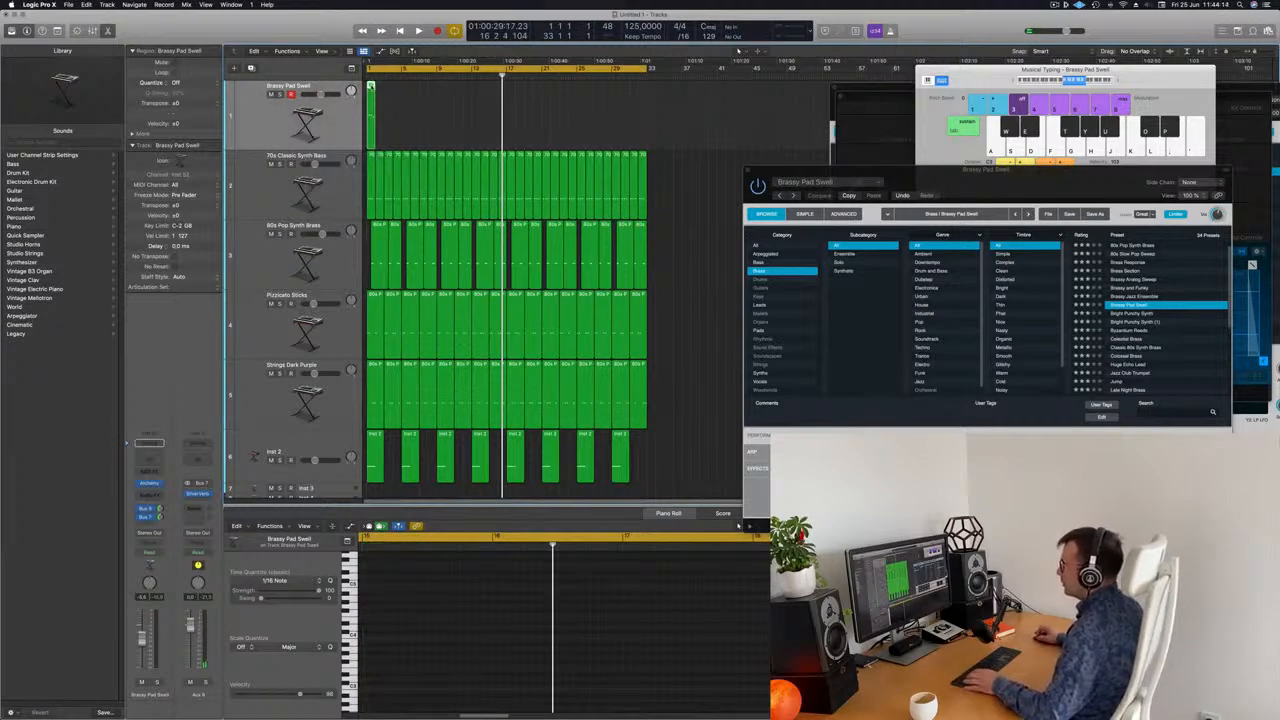
# Step: Examine the one-bar Brassy Pad Swell phrase in the Piano Roll and play it back from the start of the project
pyautogui.press('e')
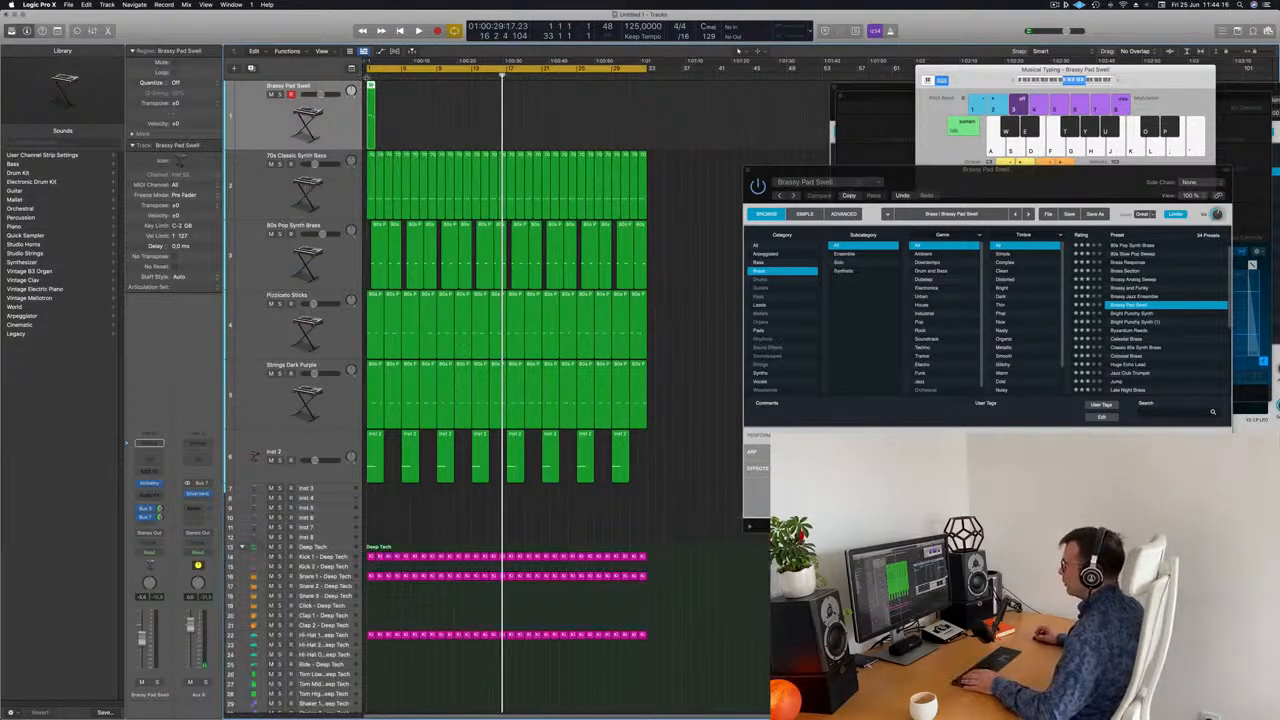
pyautogui.press('e')
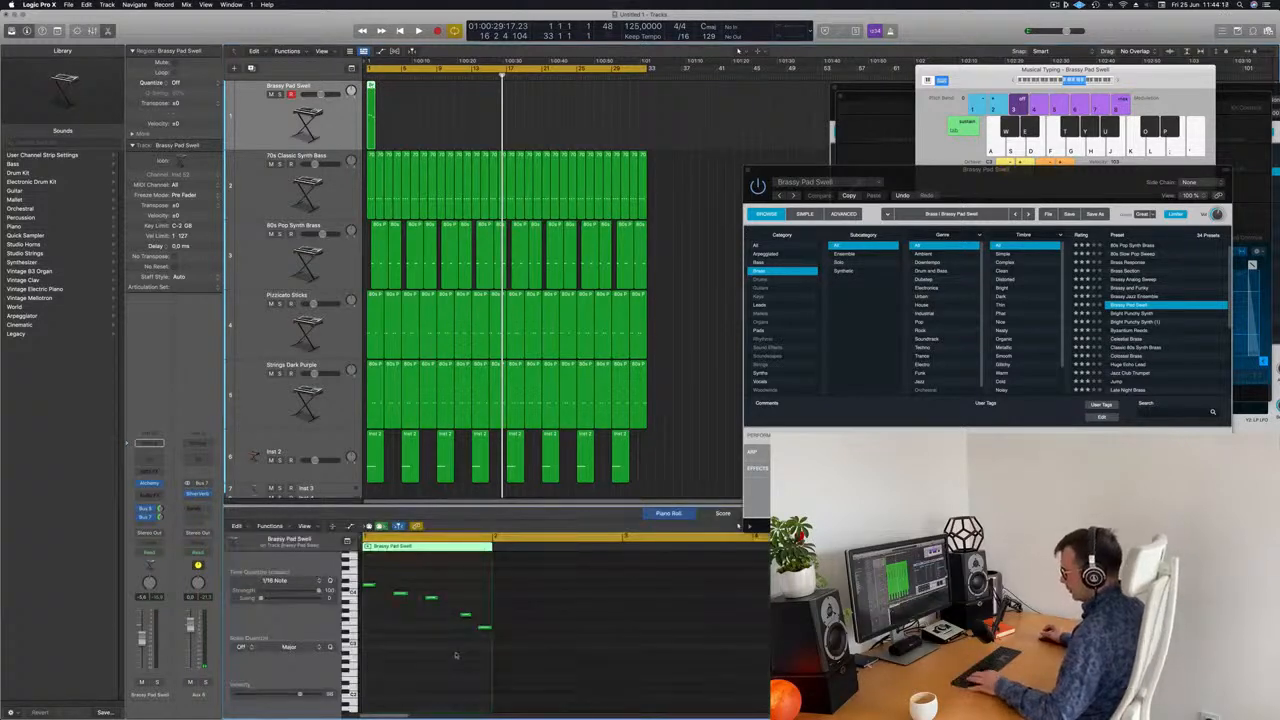
pyautogui.press('Return')
pyautogui.press('space')
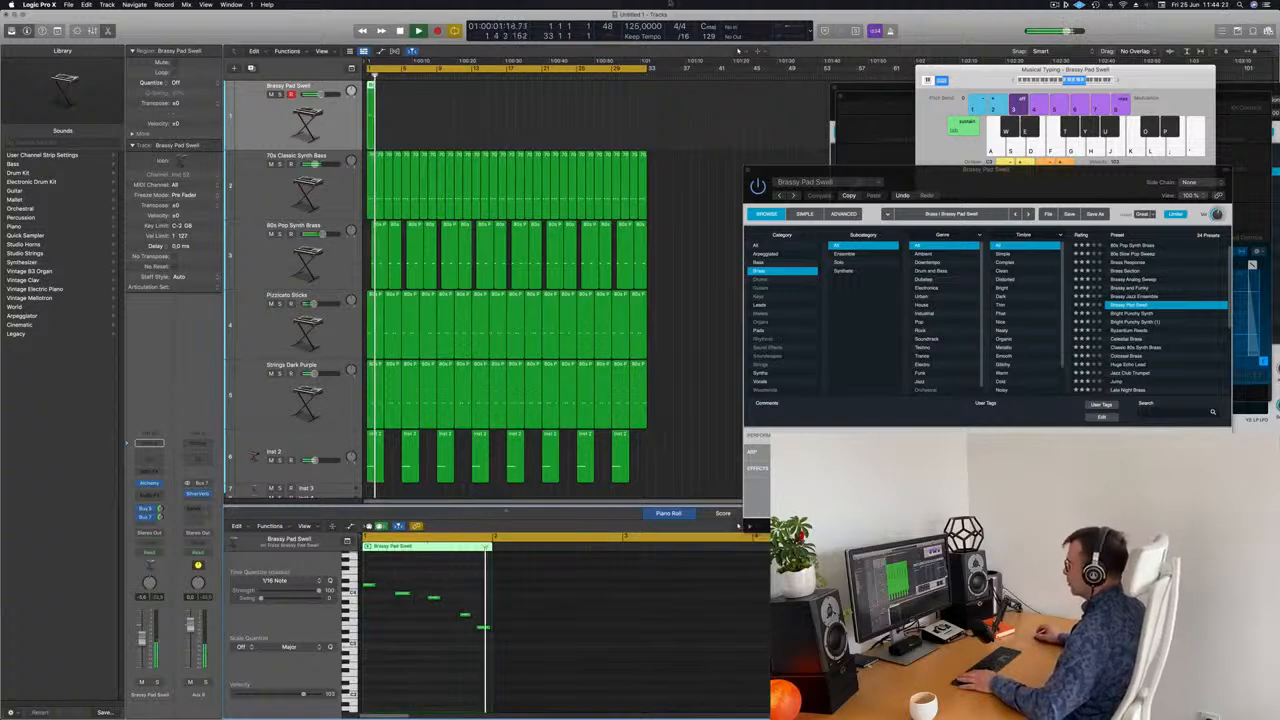
pyautogui.press('space')
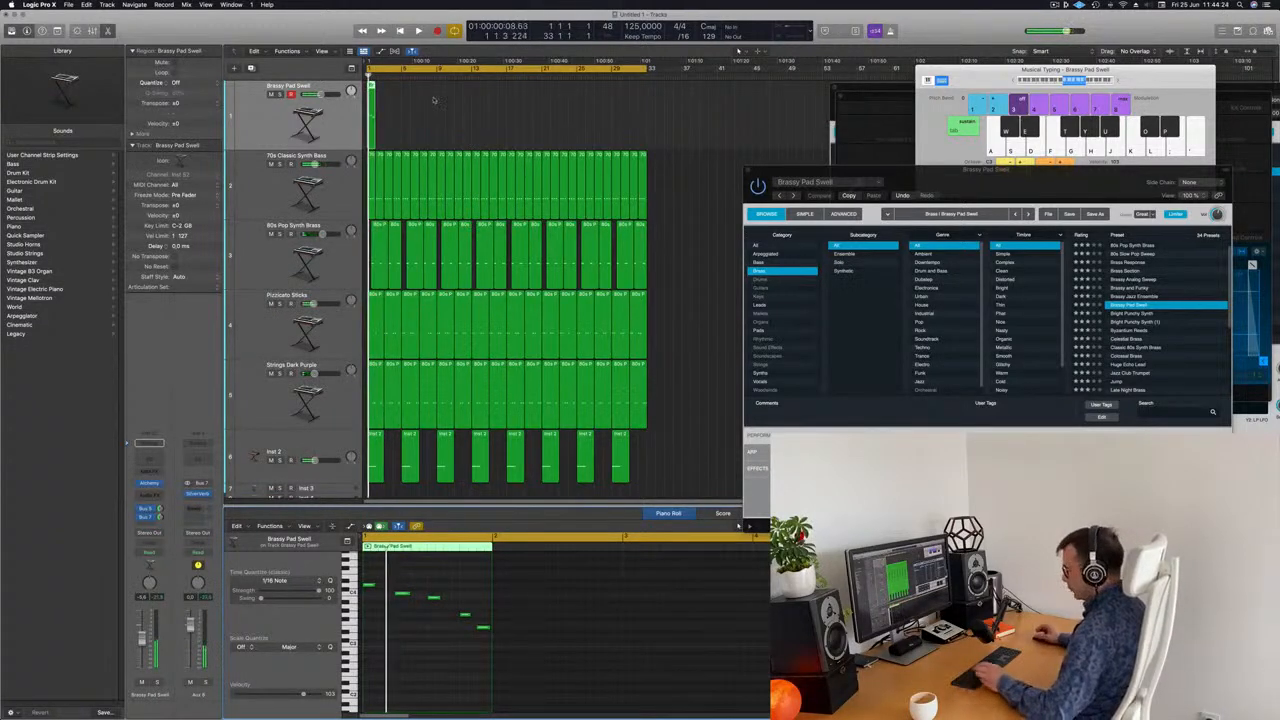
pyautogui.moveTo(432, 97); pyautogui.dragTo(361, 126)
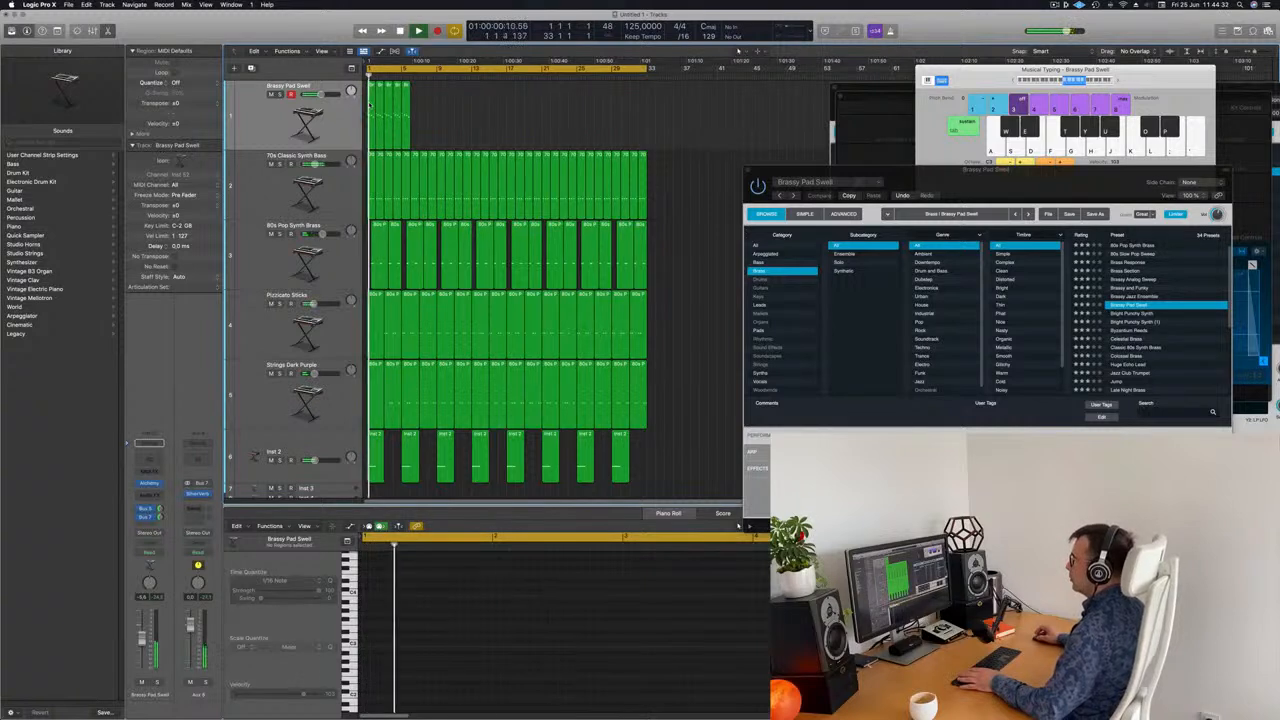
pyautogui.moveTo(464, 102); pyautogui.dragTo(384, 143)
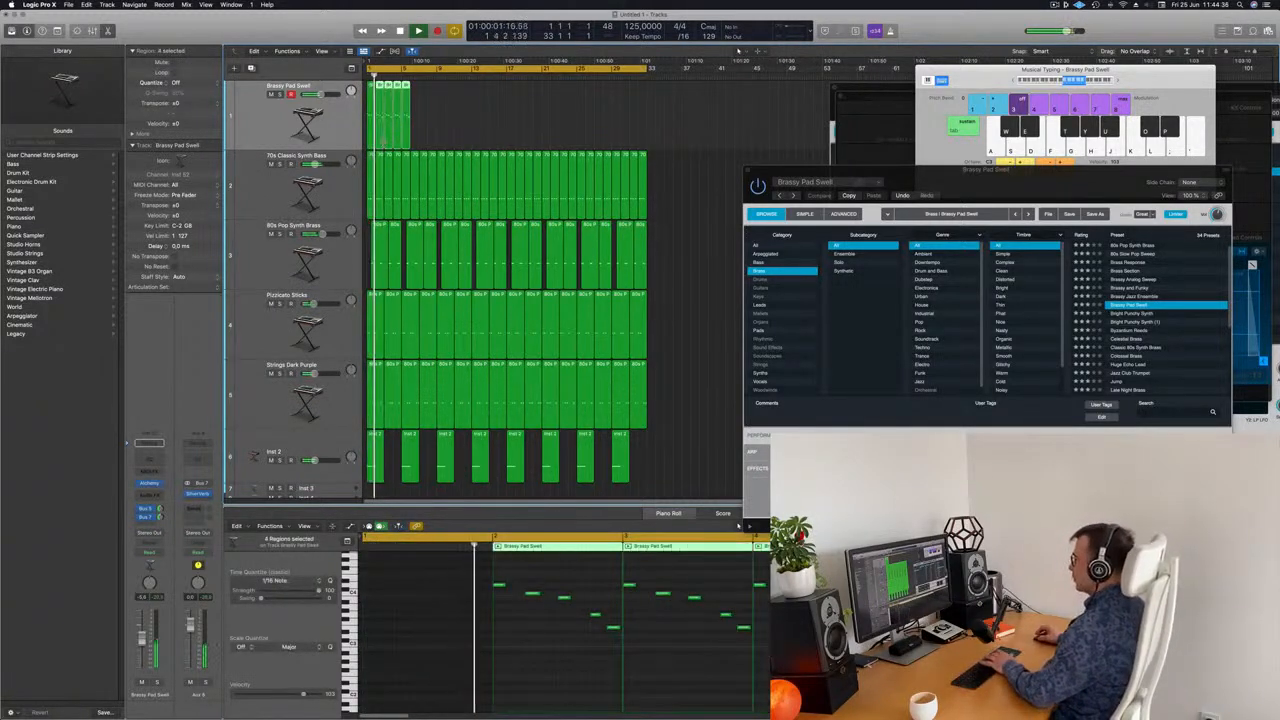
pyautogui.press('Delete')
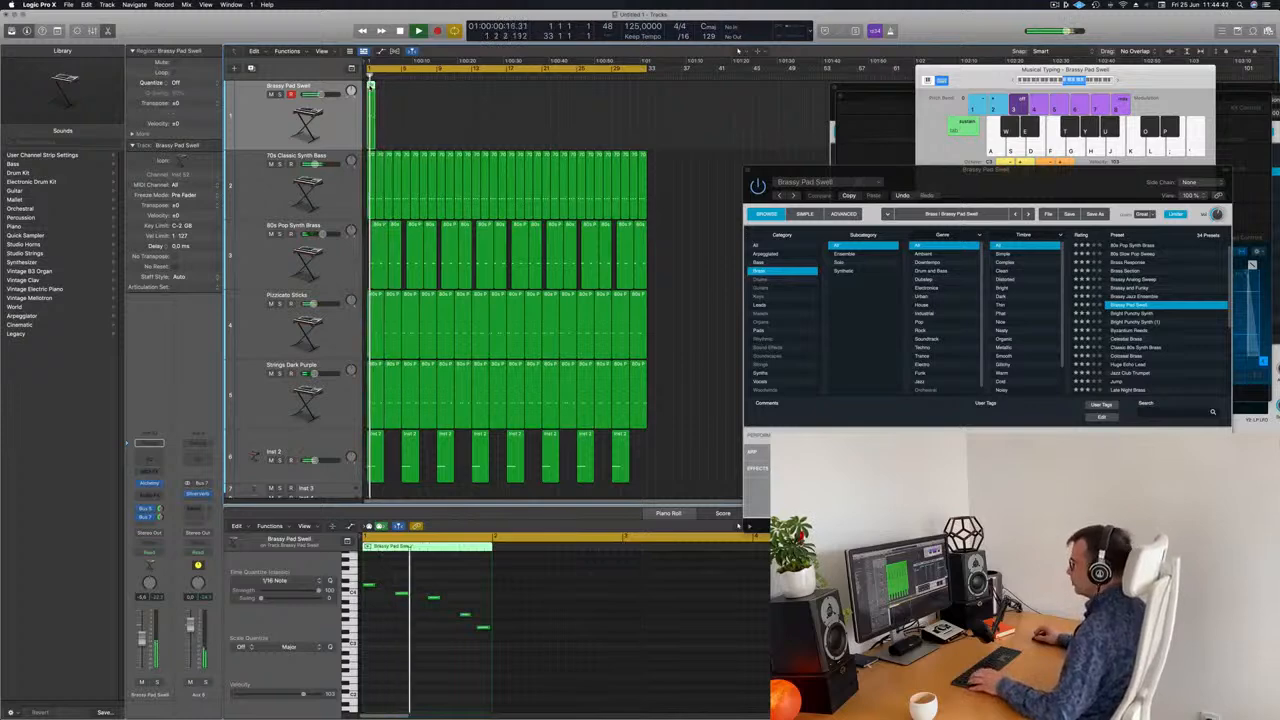
# Step: Copy the Brassy Pad Swell phrase to bar 3, then vary the copy by lowering its first note and raising its second
pyautogui.moveTo(384, 88); pyautogui.dragTo(392, 92)
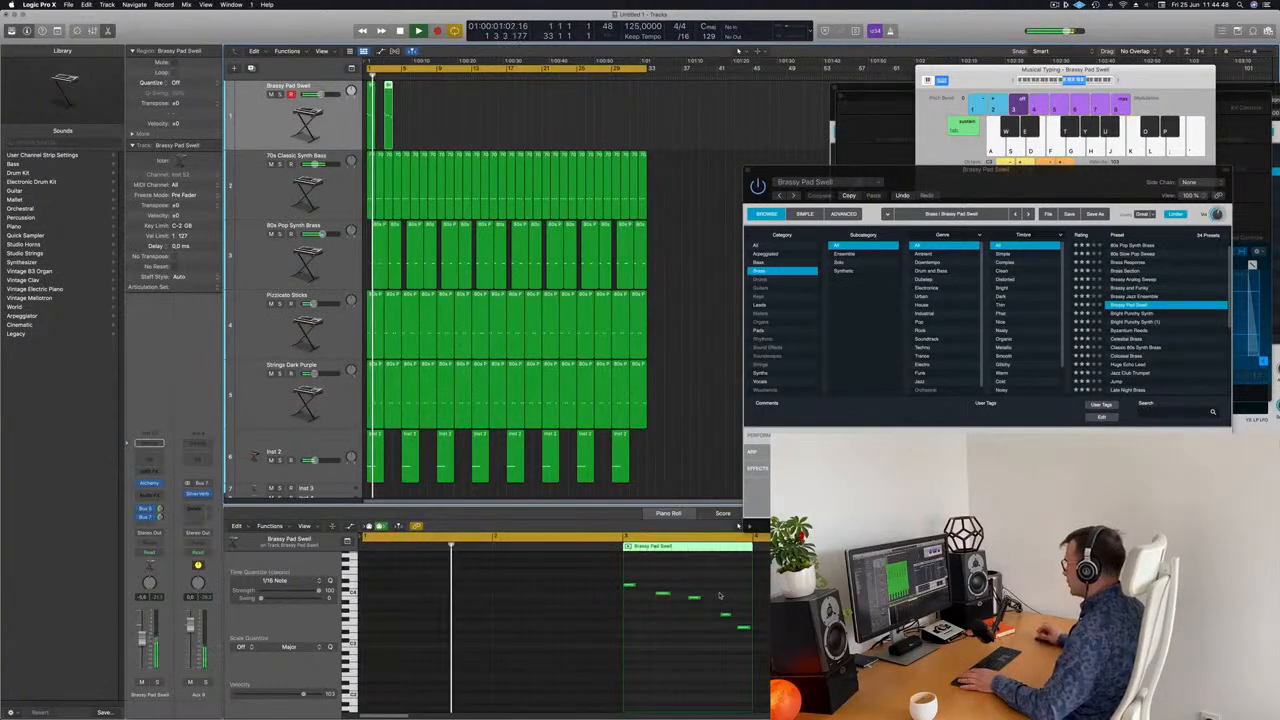
pyautogui.click(663, 595)
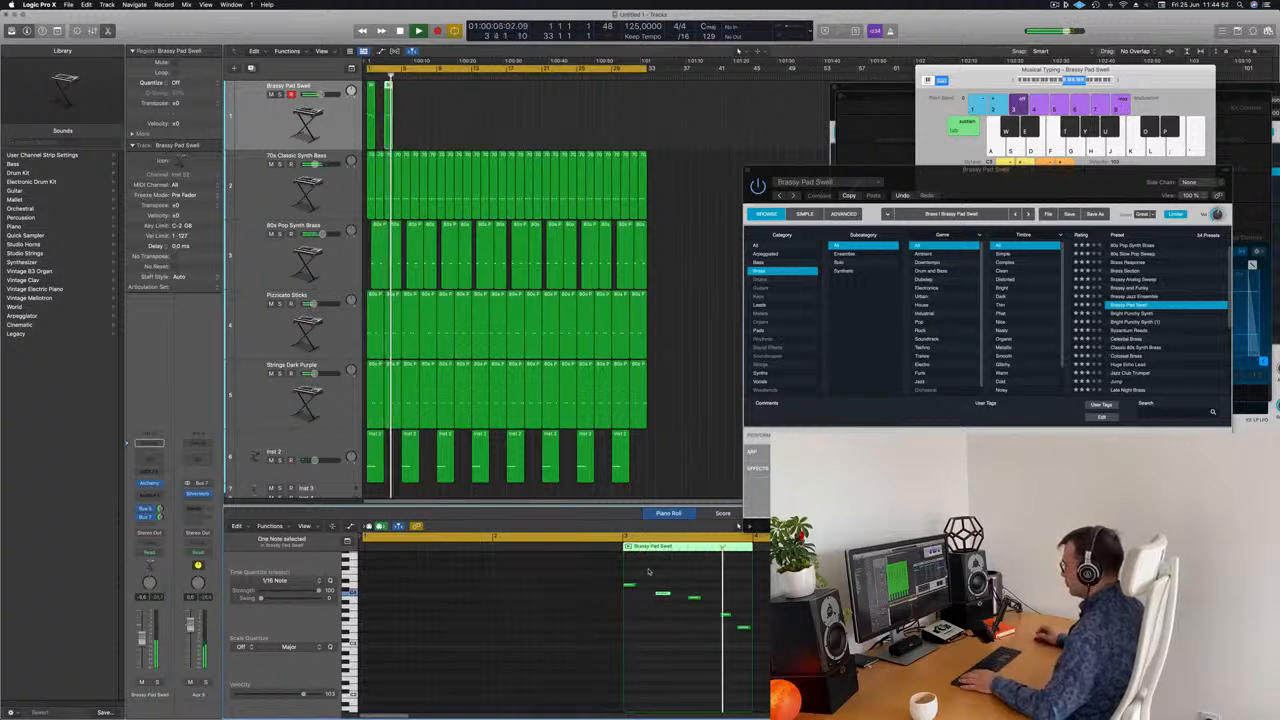
pyautogui.moveTo(630, 581); pyautogui.dragTo(662, 576)
pyautogui.press('space')
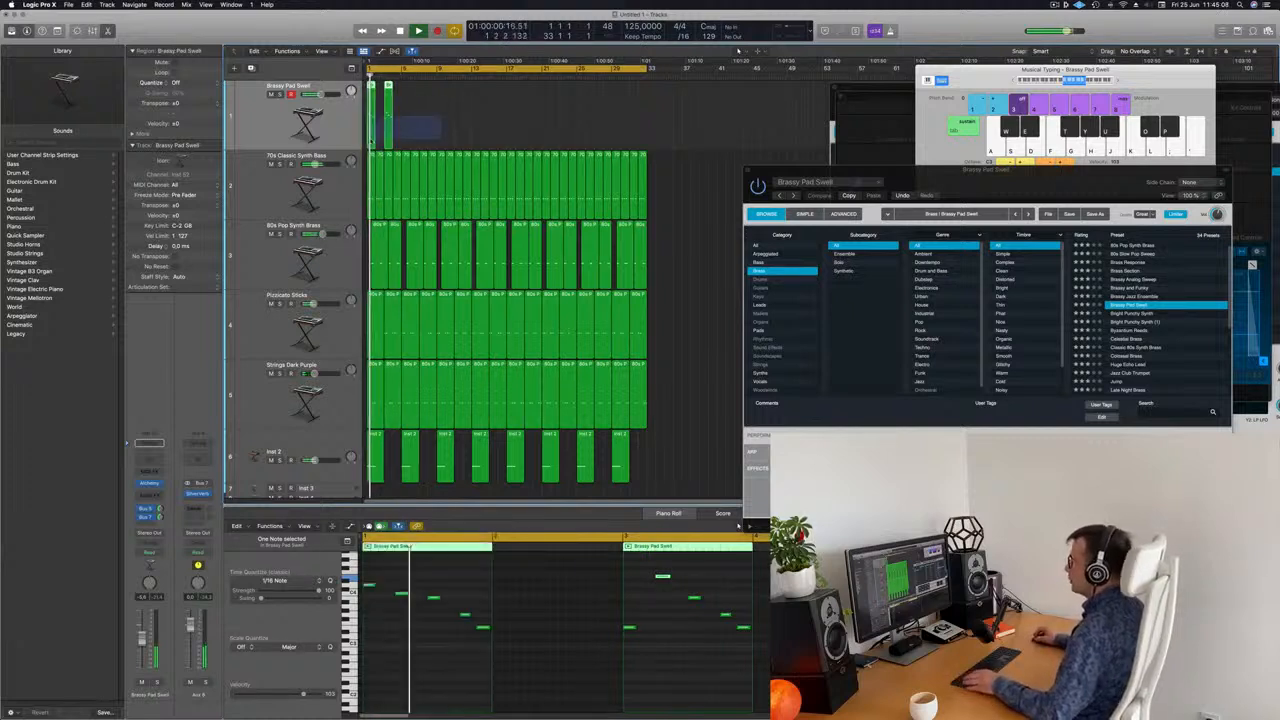
pyautogui.press('space')
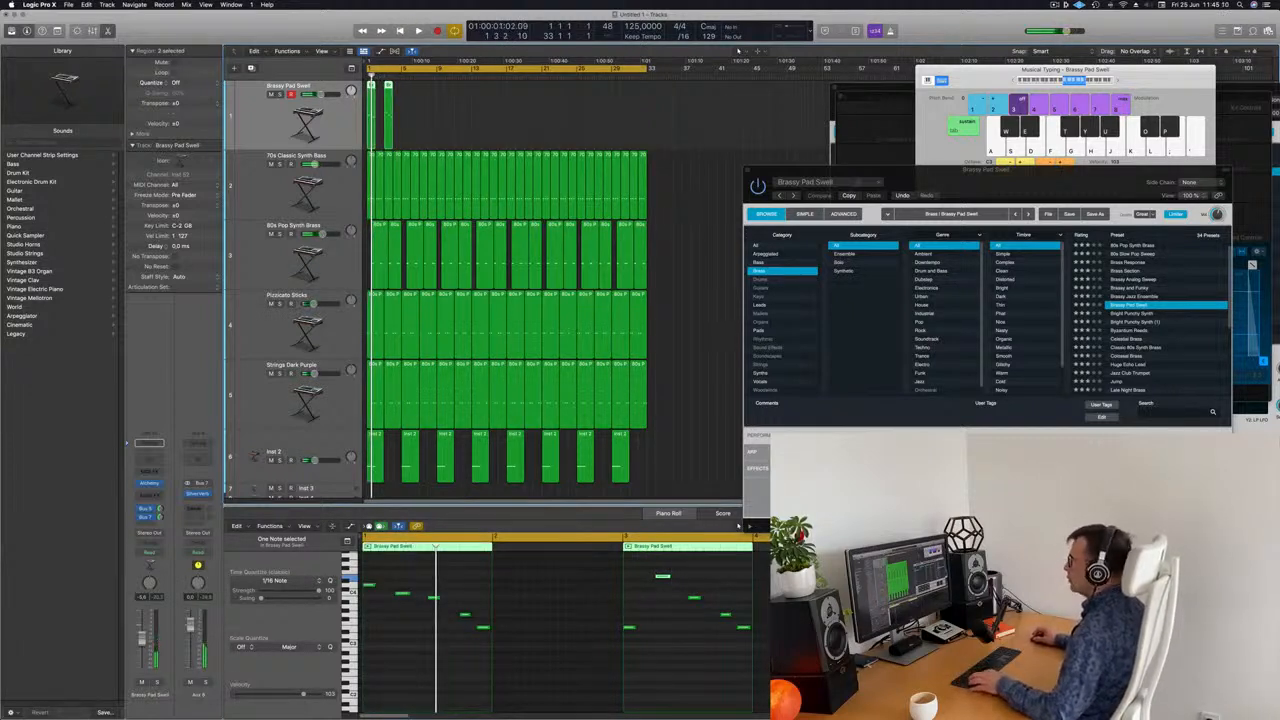
# Step: Repeat the original and varied Brassy Pad Swell phrases alternately every two bars through bar 31, and play the arrangement
pyautogui.moveTo(378, 92); pyautogui.dragTo(478, 128)
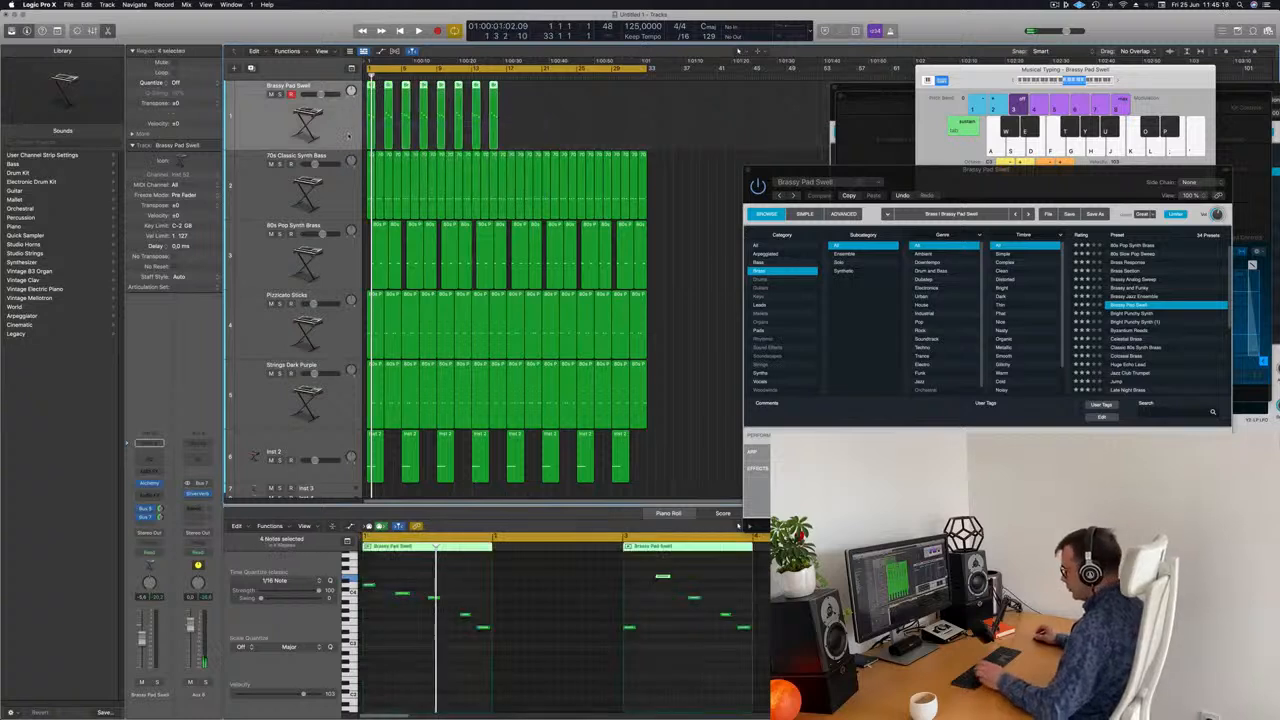
pyautogui.press('super+r')
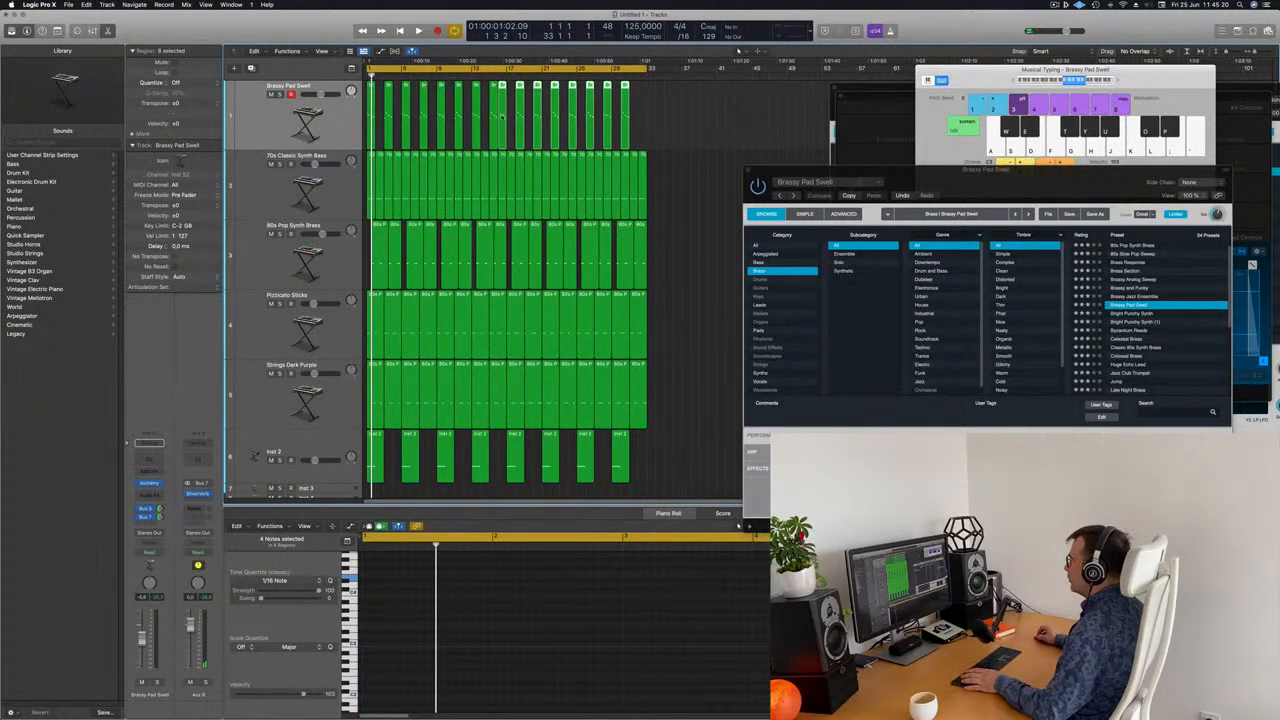
pyautogui.moveTo(505, 119); pyautogui.dragTo(510, 119)
pyautogui.click(740, 116)
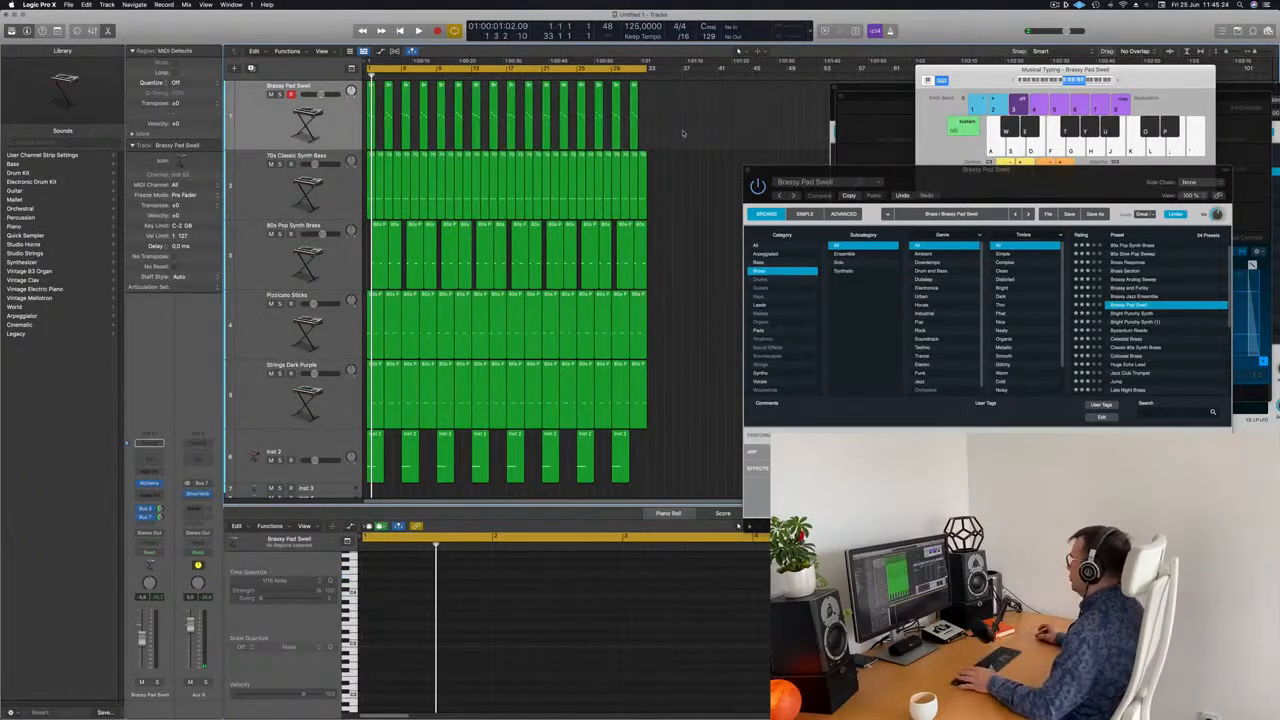
pyautogui.press('space')
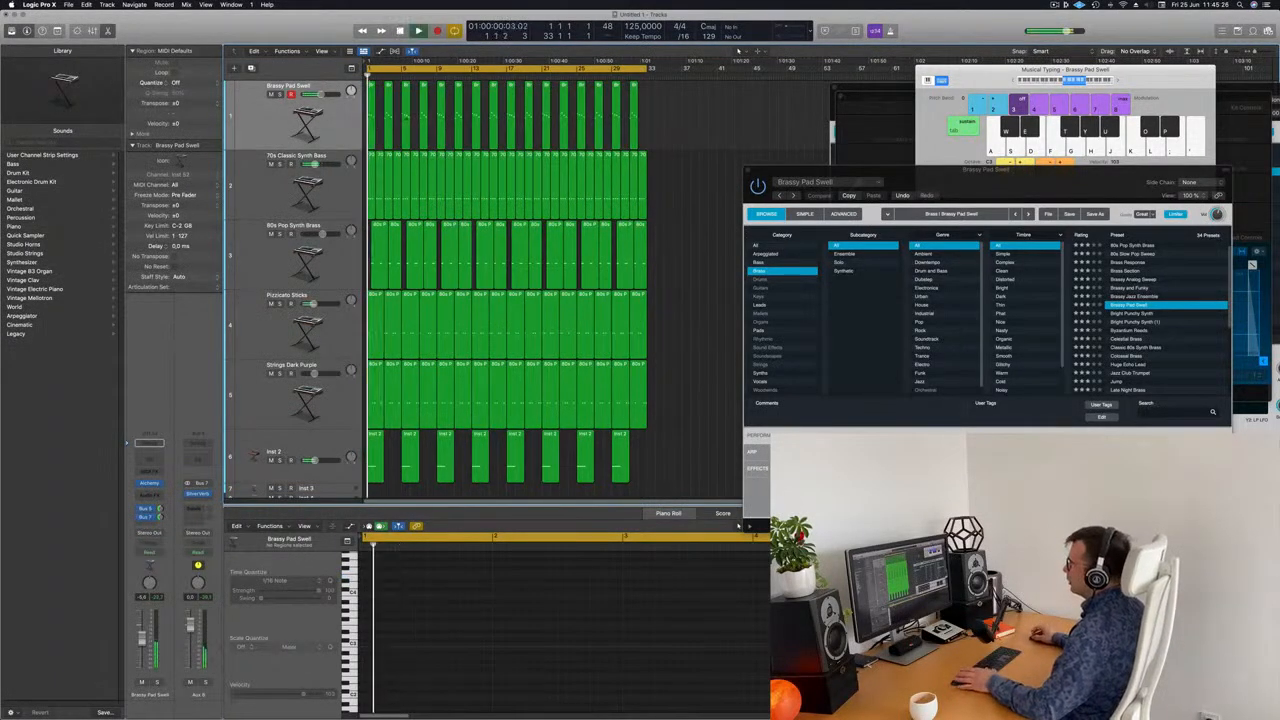
pyautogui.click(336, 130)
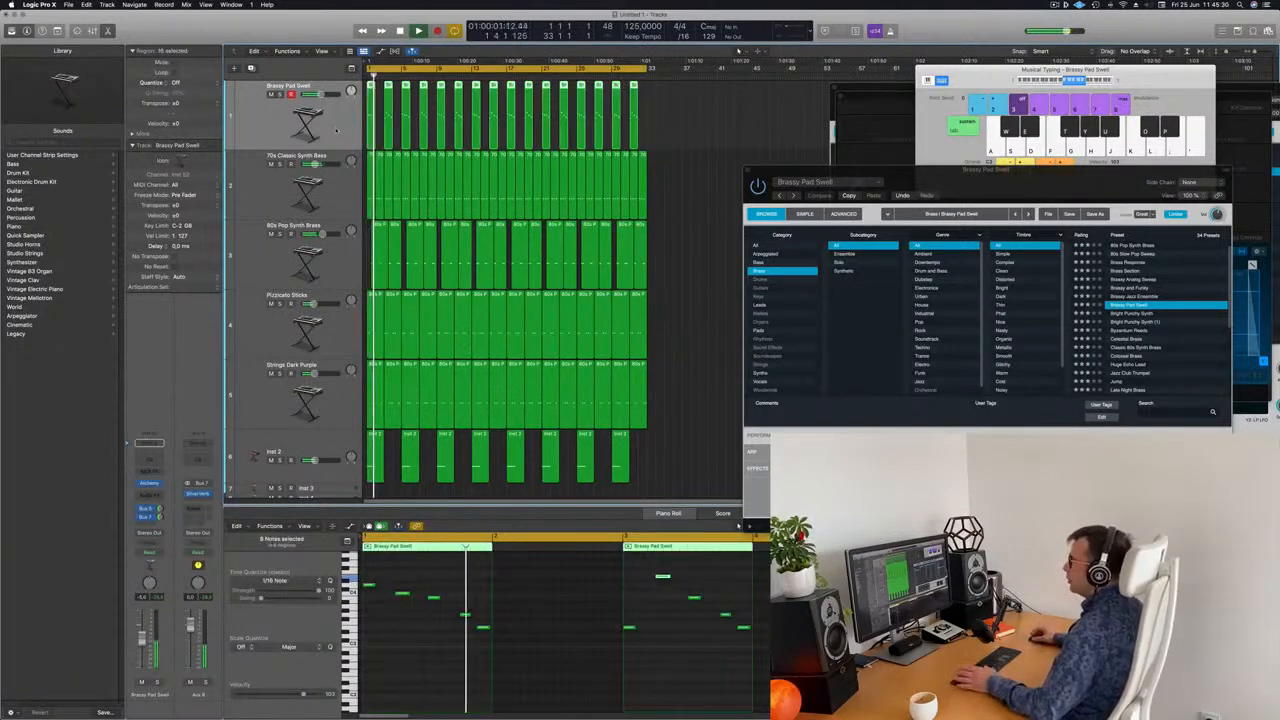
# Step: Thin out the Inst 2 track by deleting every second region, at bars 5, 13, 21 and 29
pyautogui.press('super+Up')
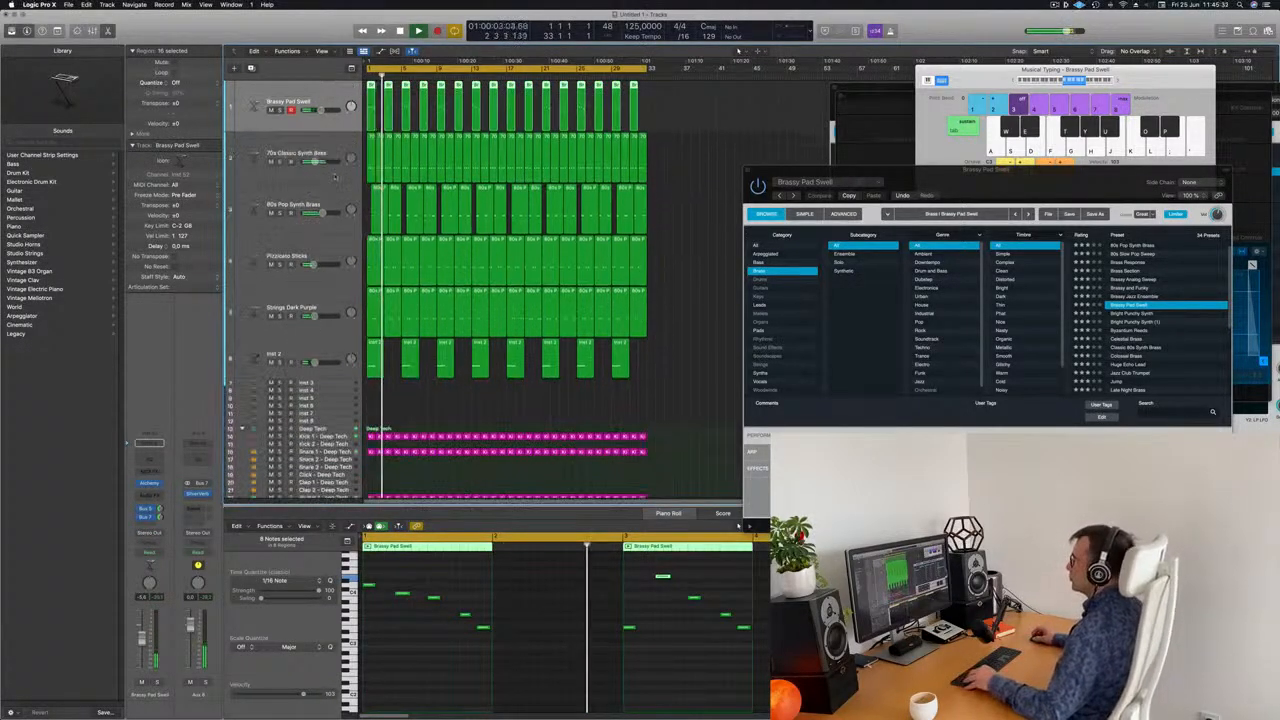
pyautogui.press('super+Up')
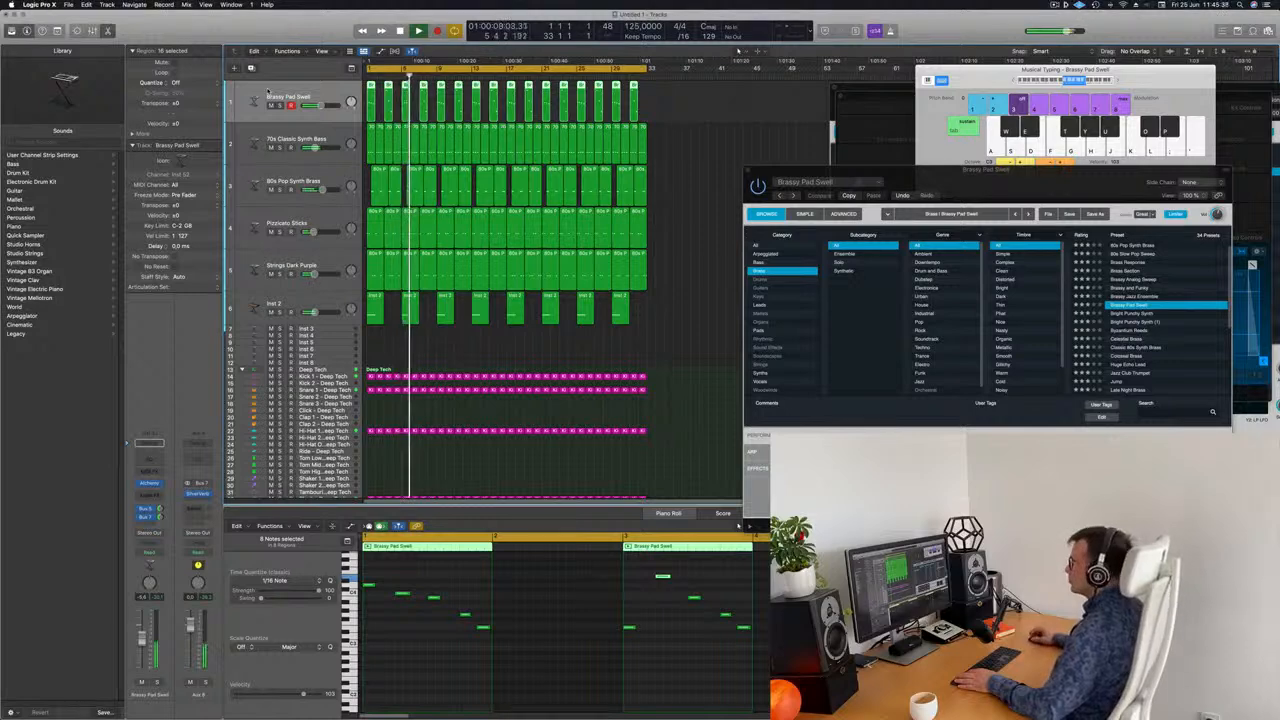
pyautogui.click(410, 312)
pyautogui.press('Delete')
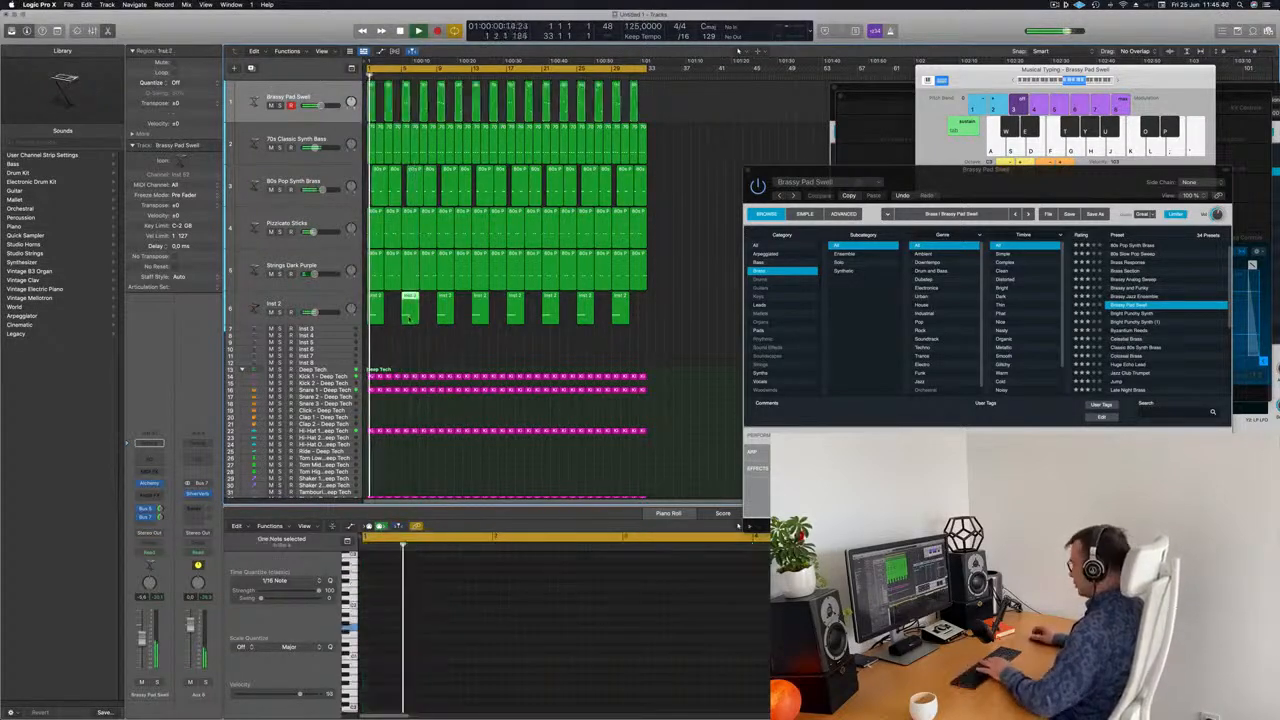
pyautogui.click(336, 320)
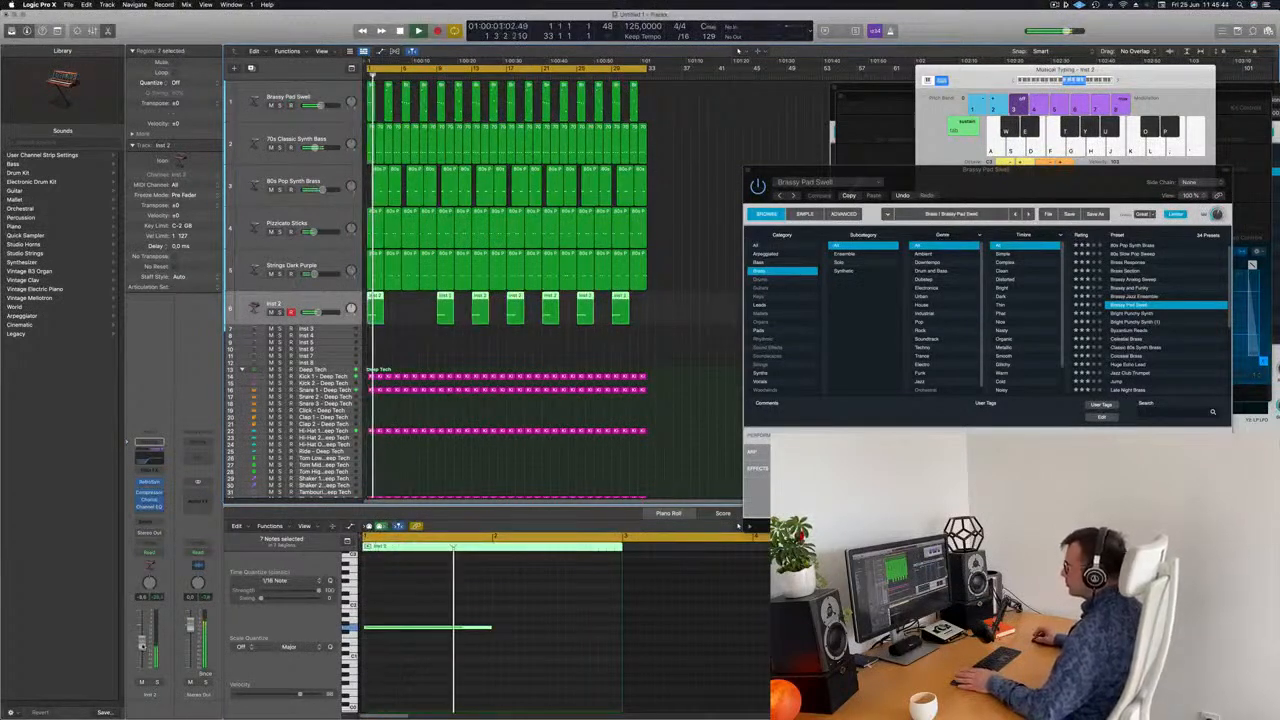
pyautogui.click(479, 312)
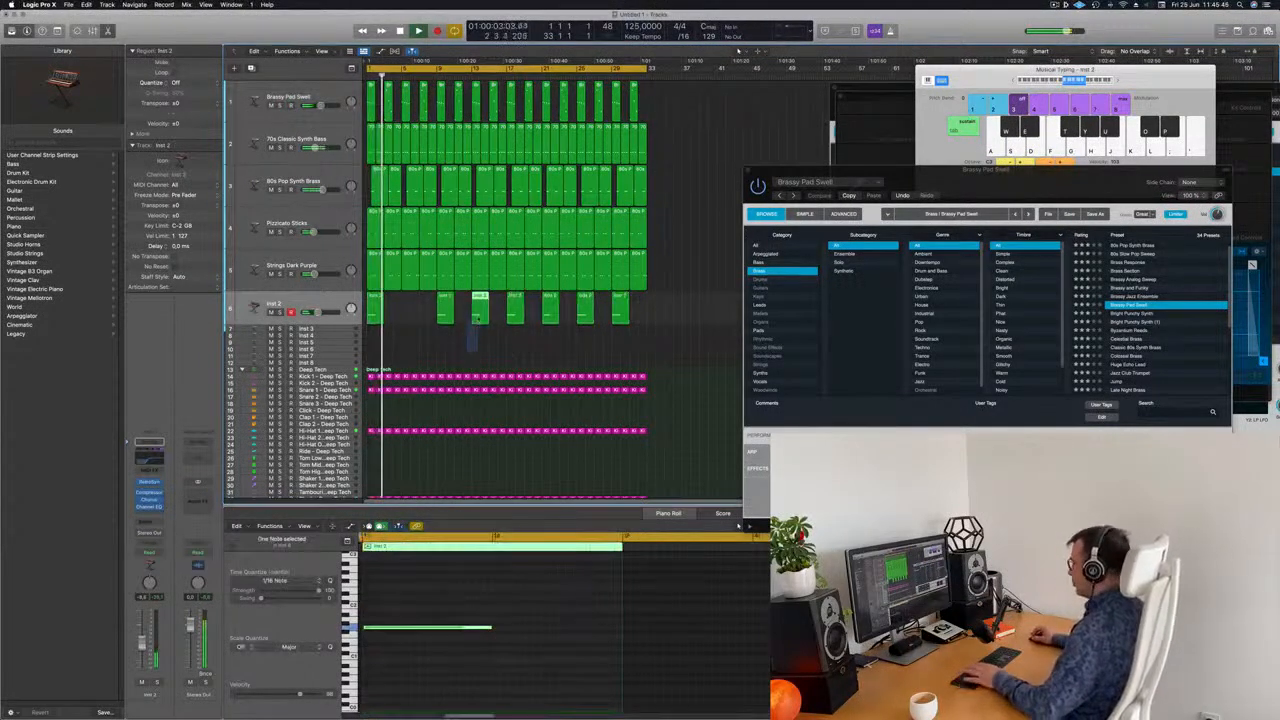
pyautogui.press('Delete')
pyautogui.click(549, 310)
pyautogui.press('Delete')
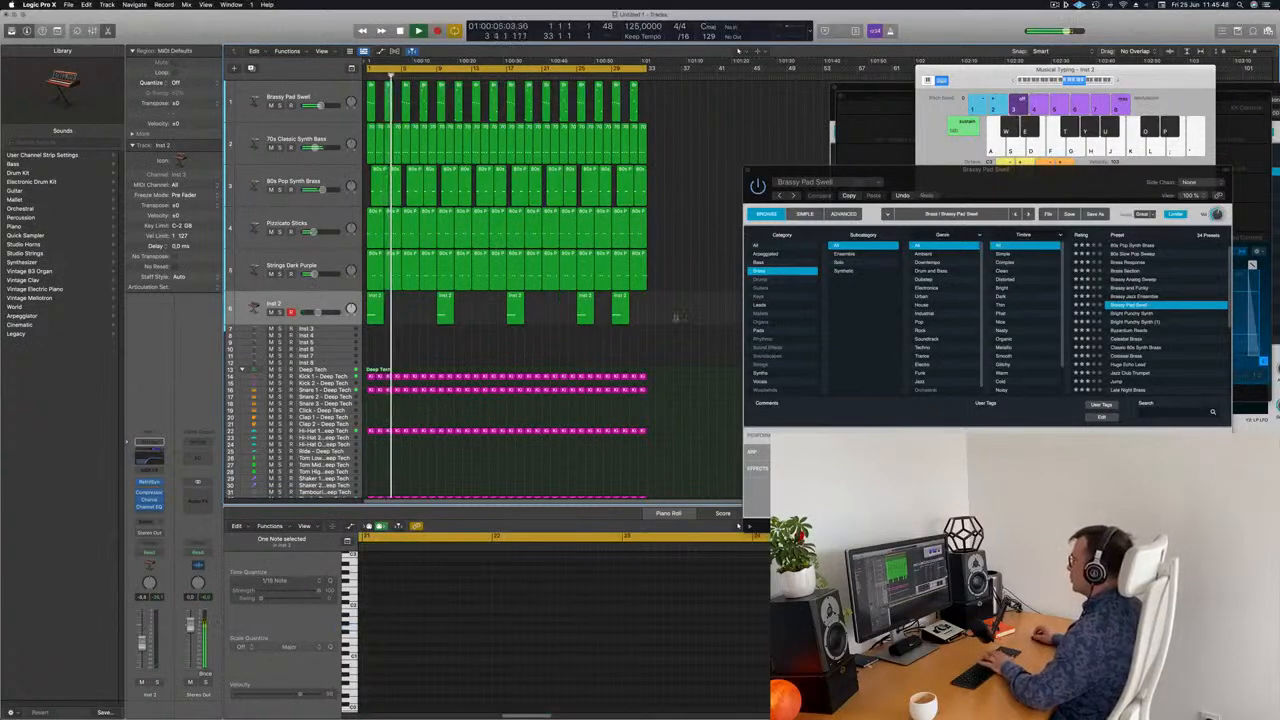
pyautogui.press('Delete')
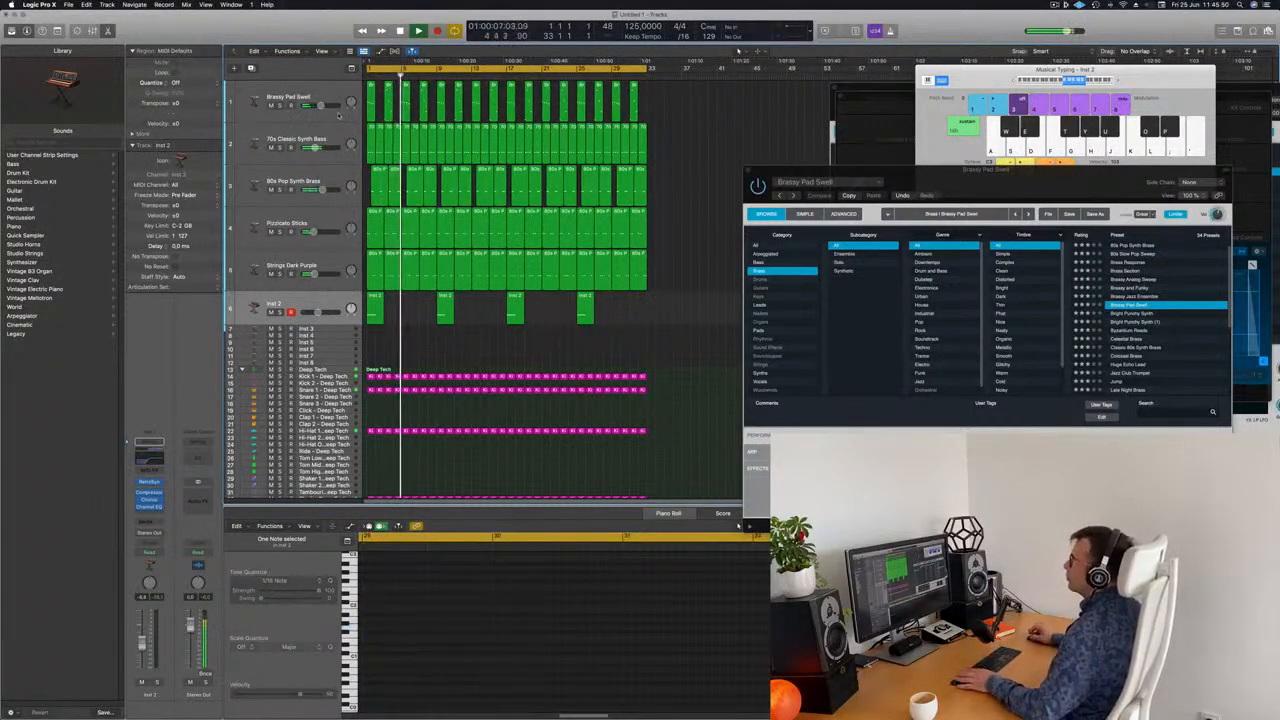
# Step: Duplicate the Brassy Pad Swell track with its settings and copy the bar 1 phrase onto the new track
pyautogui.click(307, 118)
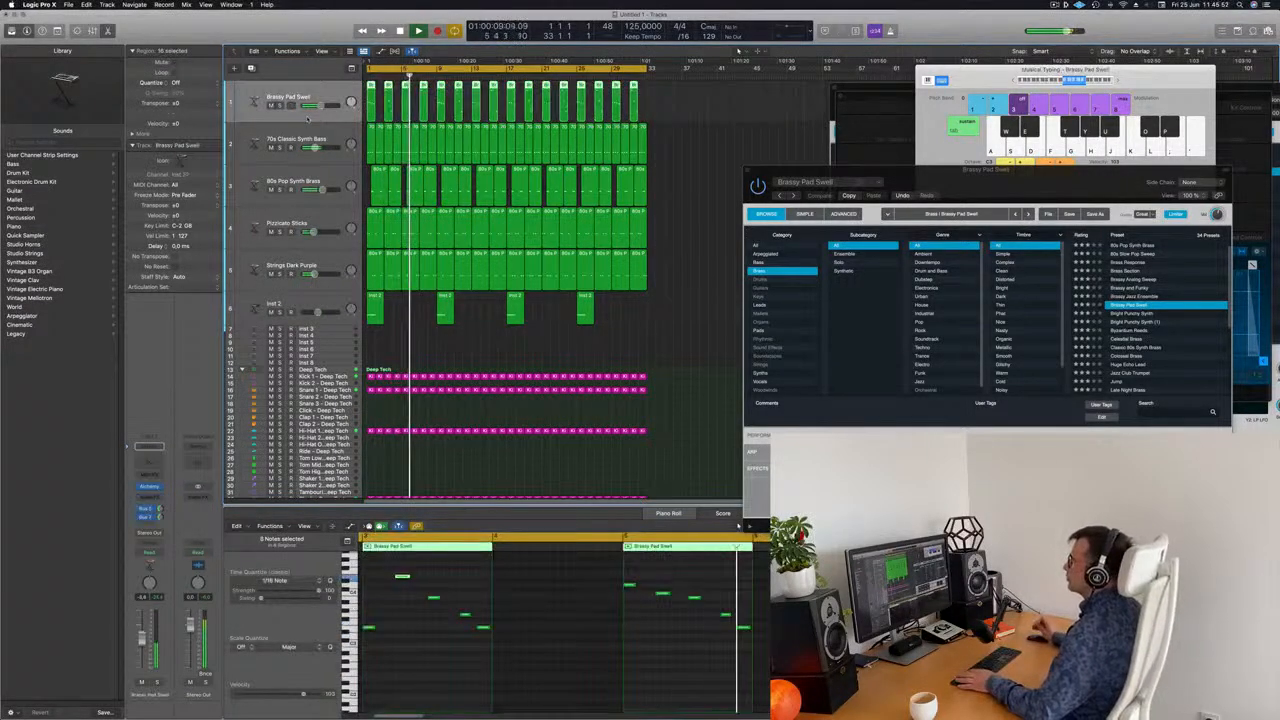
pyautogui.press('Return')
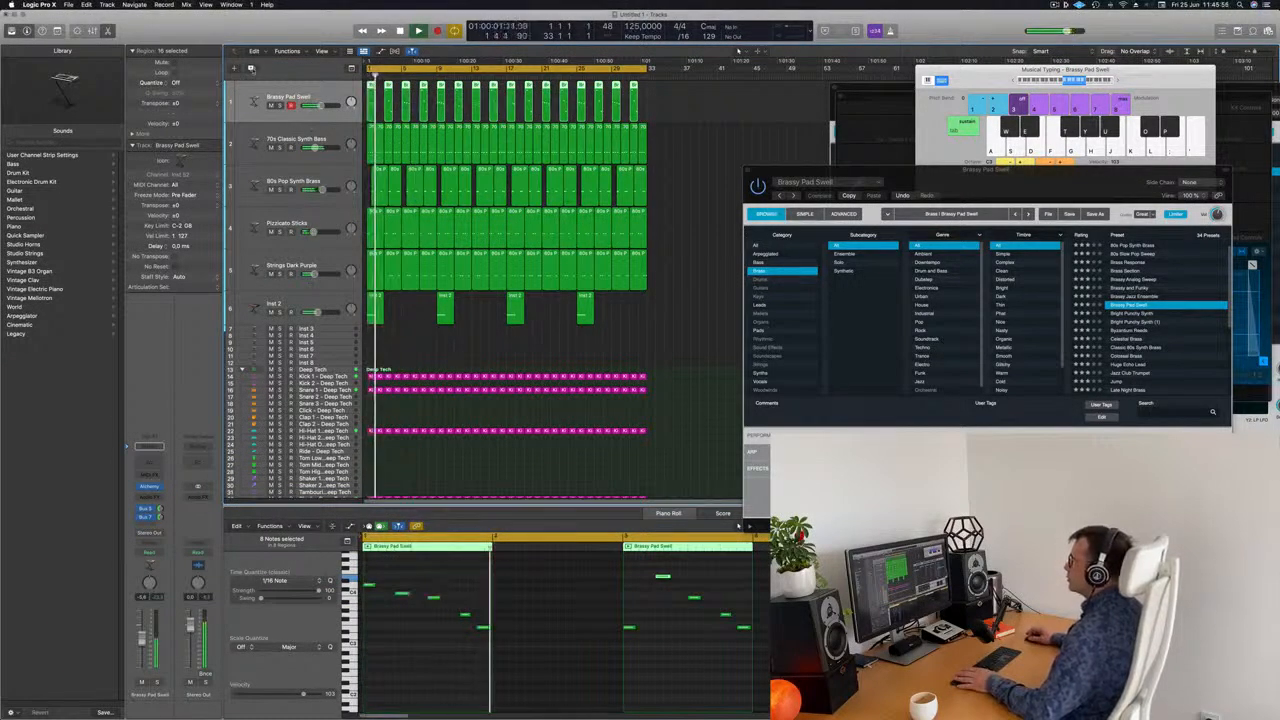
pyautogui.press('super+d')
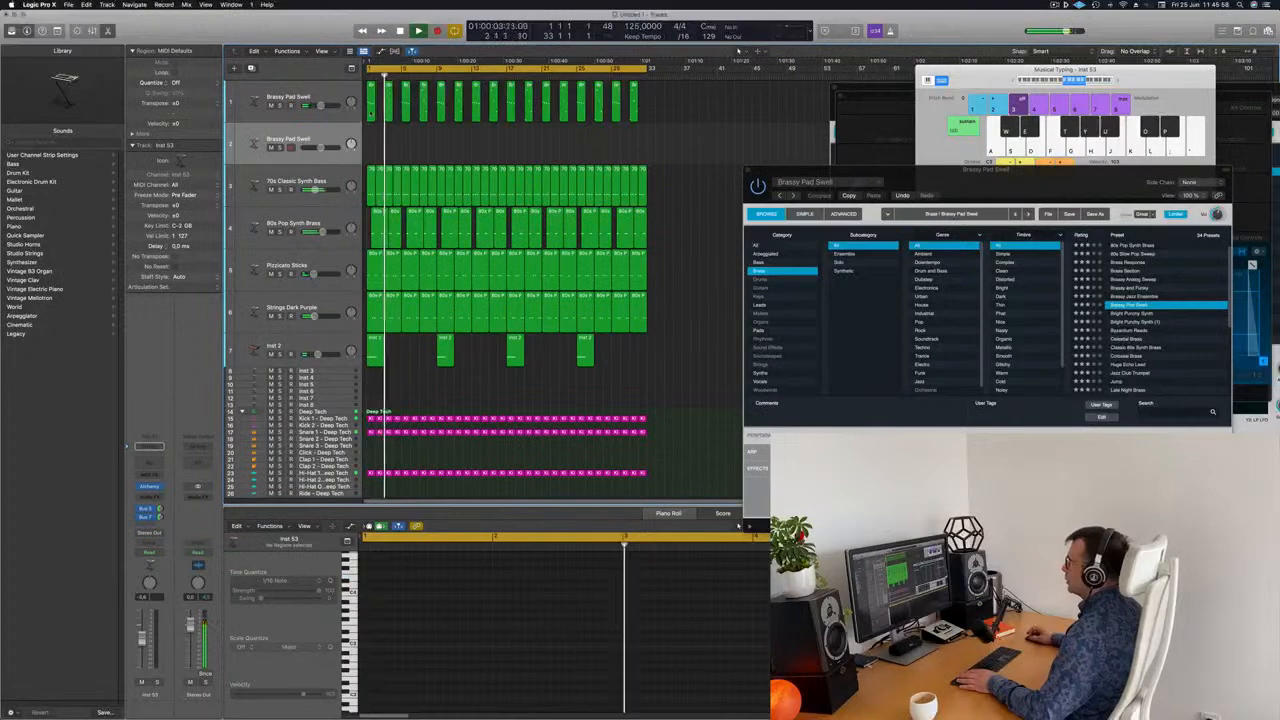
pyautogui.click(372, 125)
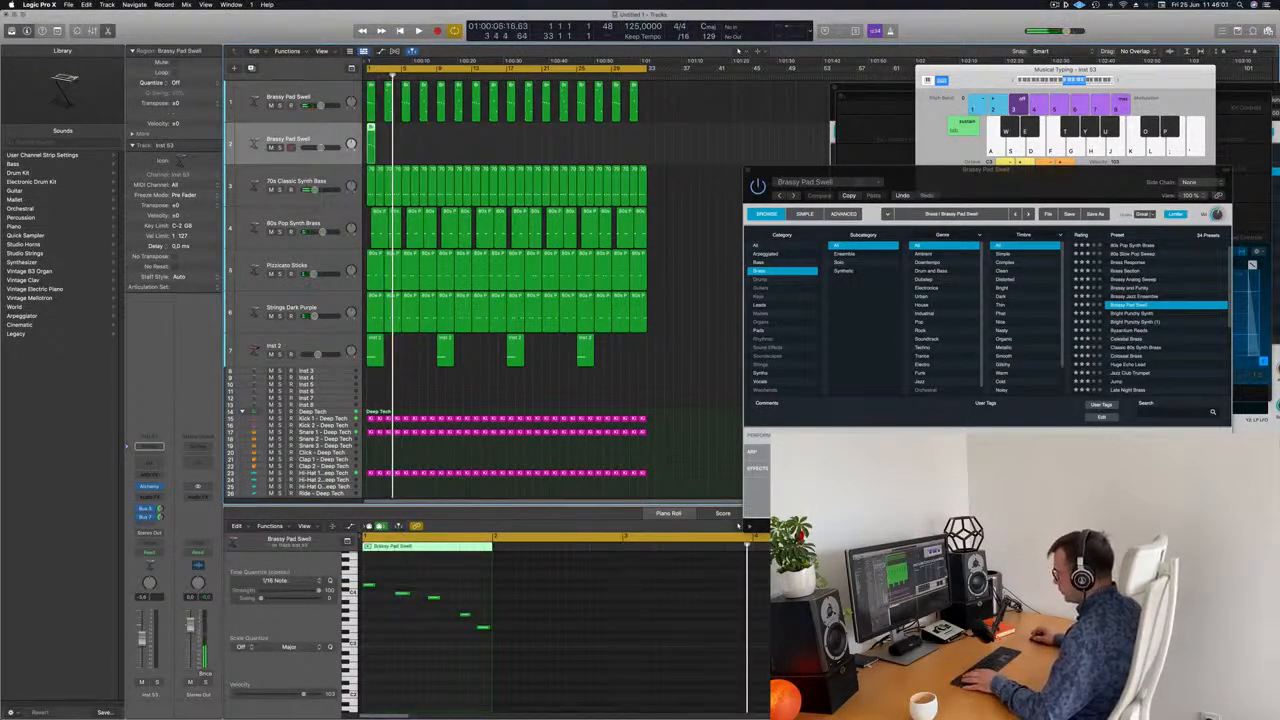
# Step: Turn the copied phrase into a three-note chord at its start, deleting the remaining notes and lengthening the chord to a full bar
pyautogui.moveTo(434, 599); pyautogui.dragTo(369, 598)
pyautogui.moveTo(464, 615); pyautogui.dragTo(503, 639)
pyautogui.press('Delete')
pyautogui.press('space')
pyautogui.press('b')
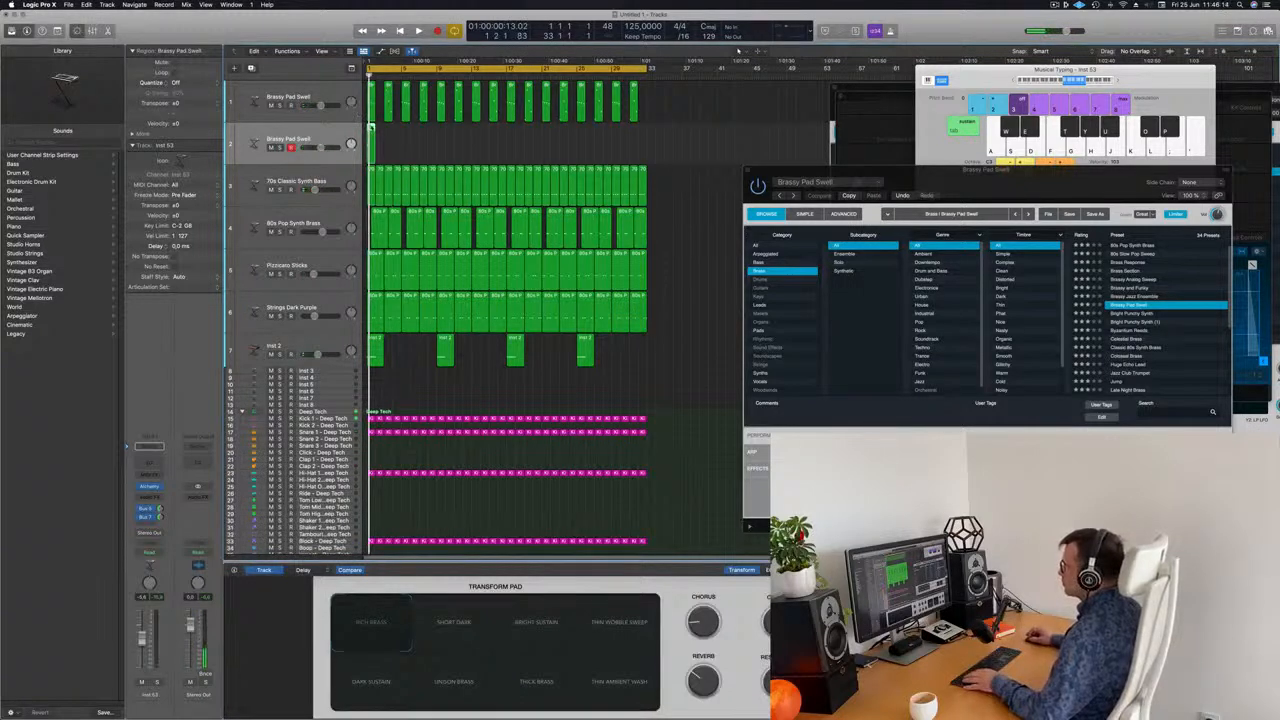
pyautogui.press('p')
pyautogui.press('p')
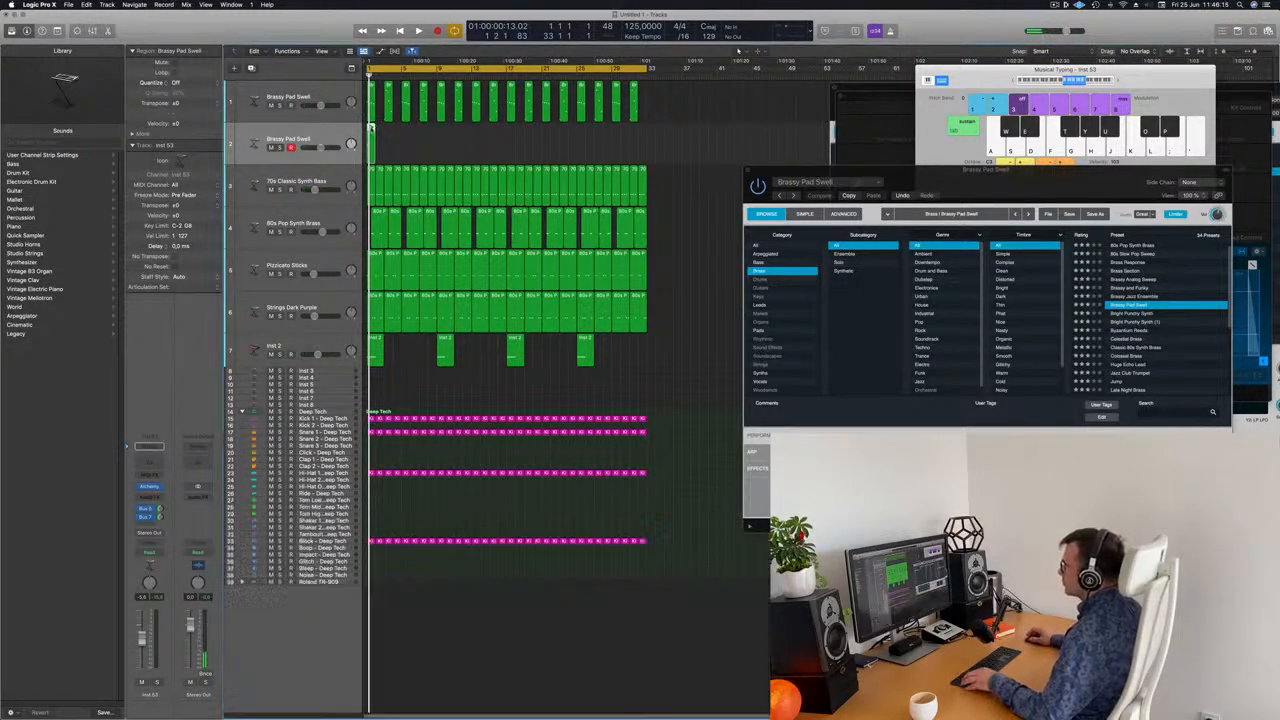
pyautogui.press('p')
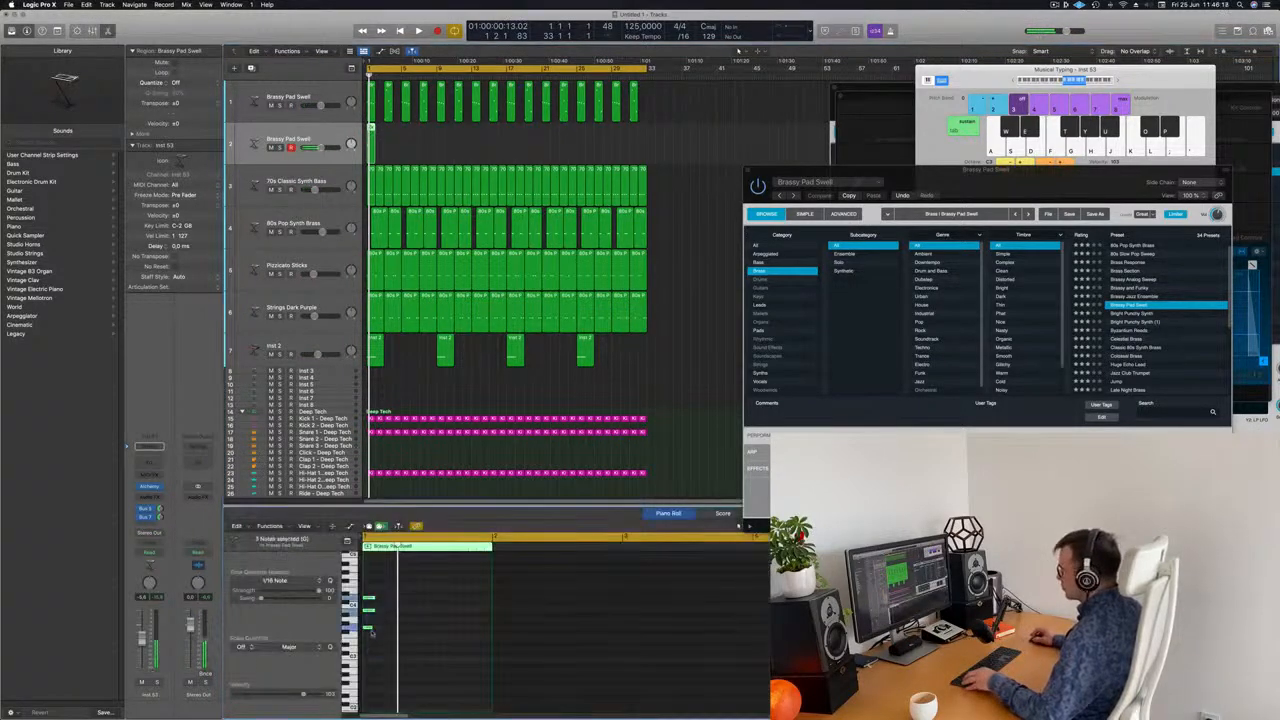
pyautogui.moveTo(420, 628); pyautogui.dragTo(490, 630)
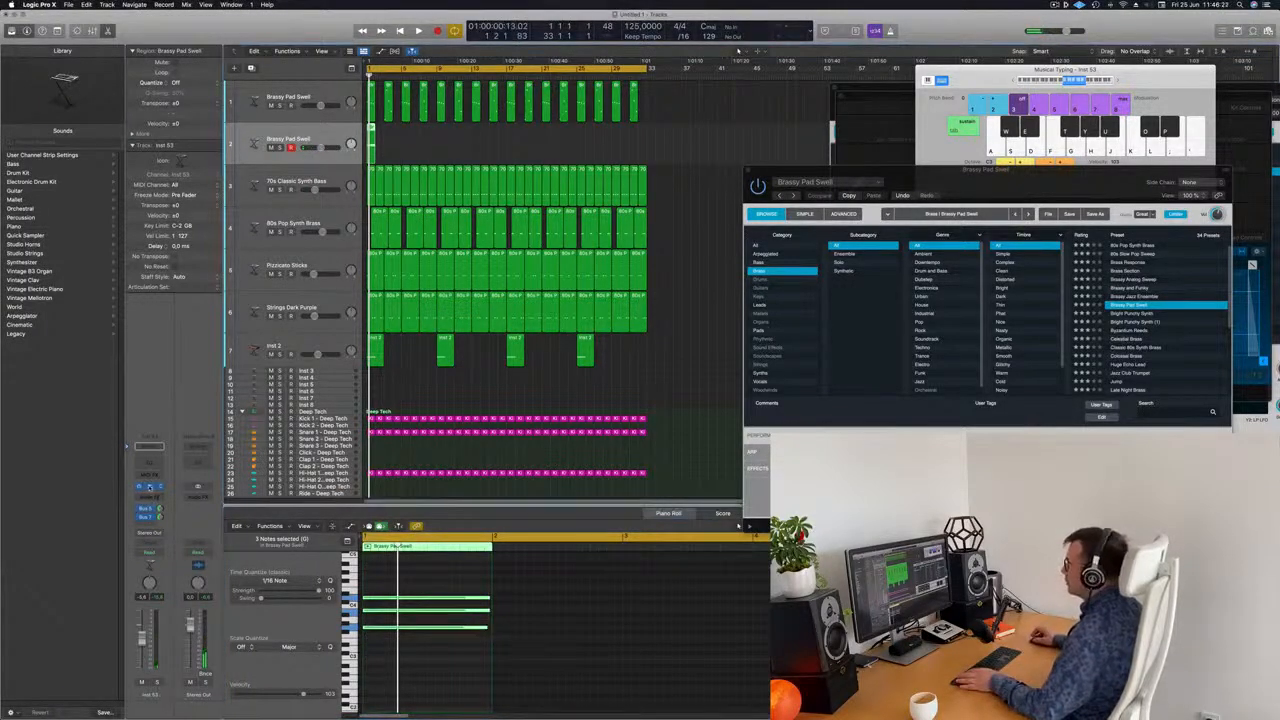
# Step: In the duplicate track's Alchemy, browse the Pads category sorted by highest rating and load the Deeper Emotion preset
pyautogui.click(150, 487)
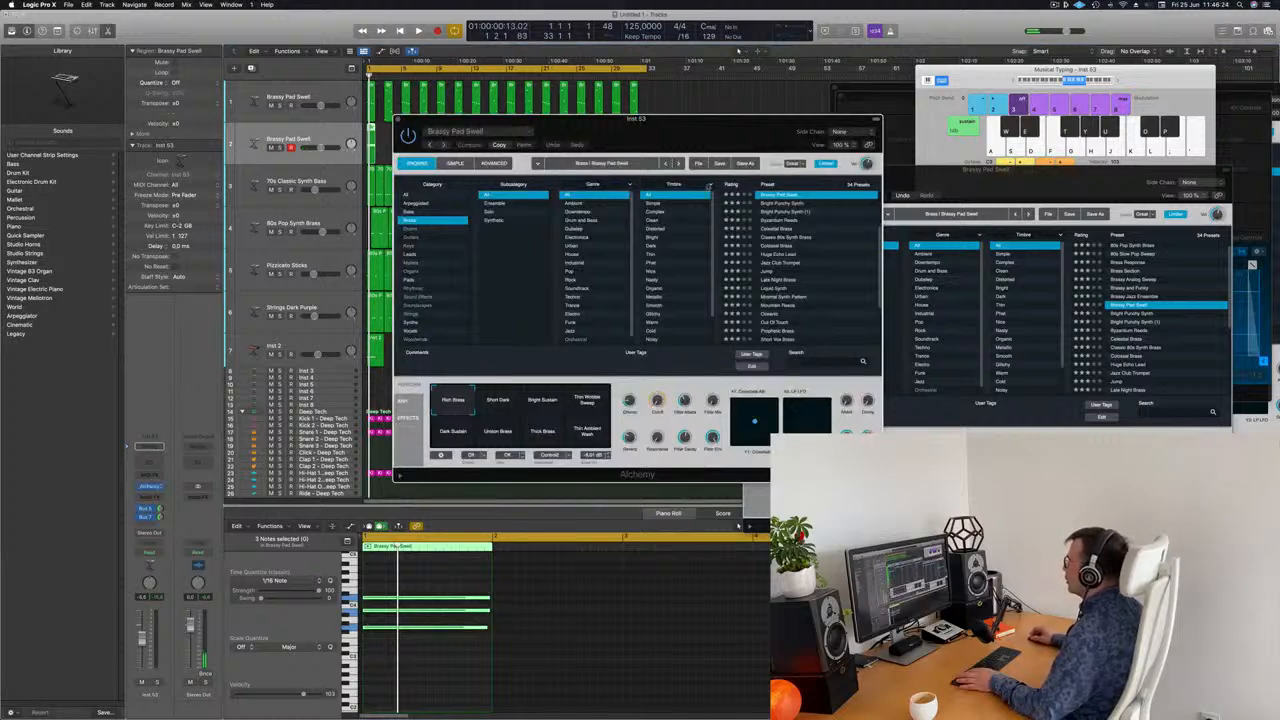
pyautogui.click(410, 280)
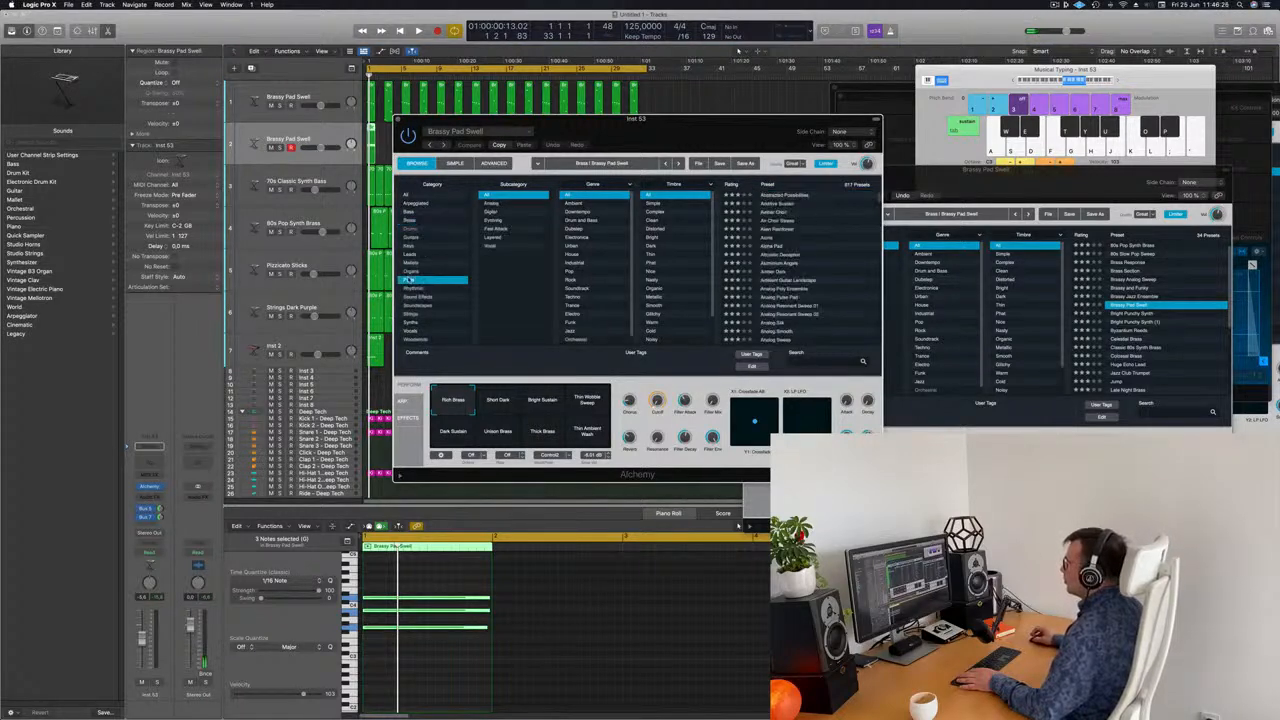
pyautogui.click(740, 184)
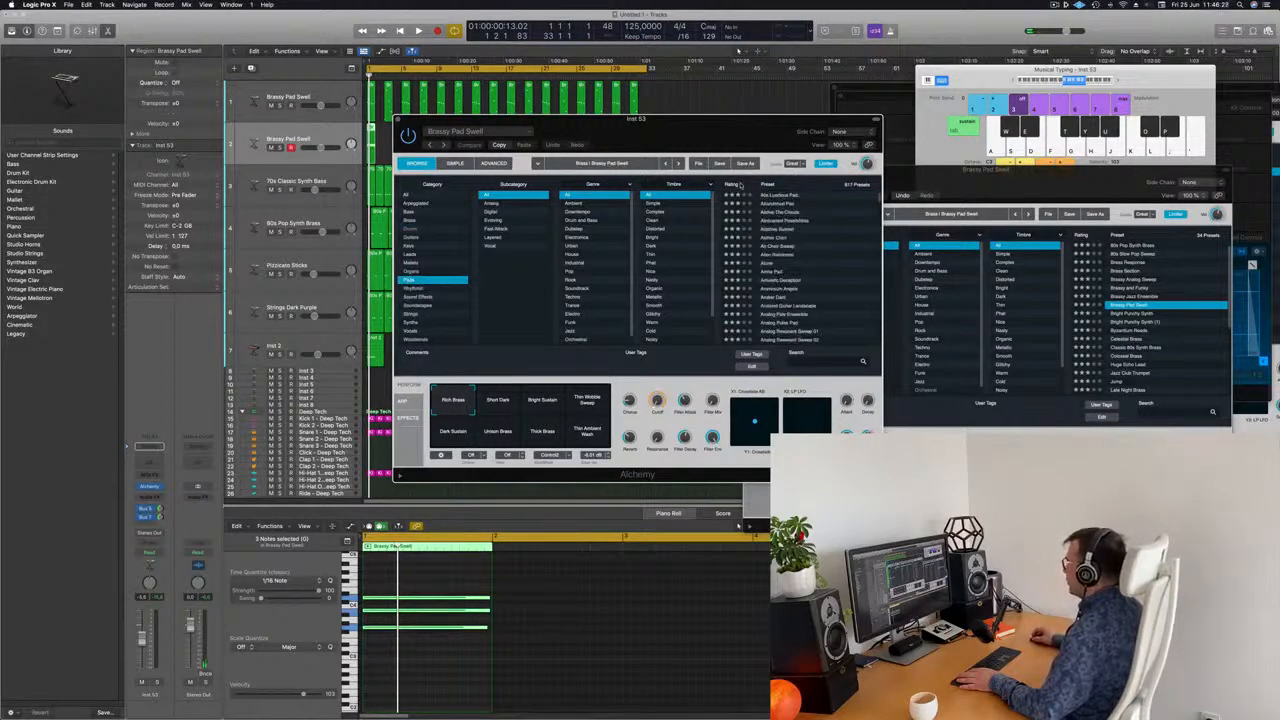
pyautogui.scroll(4, 768, 197)
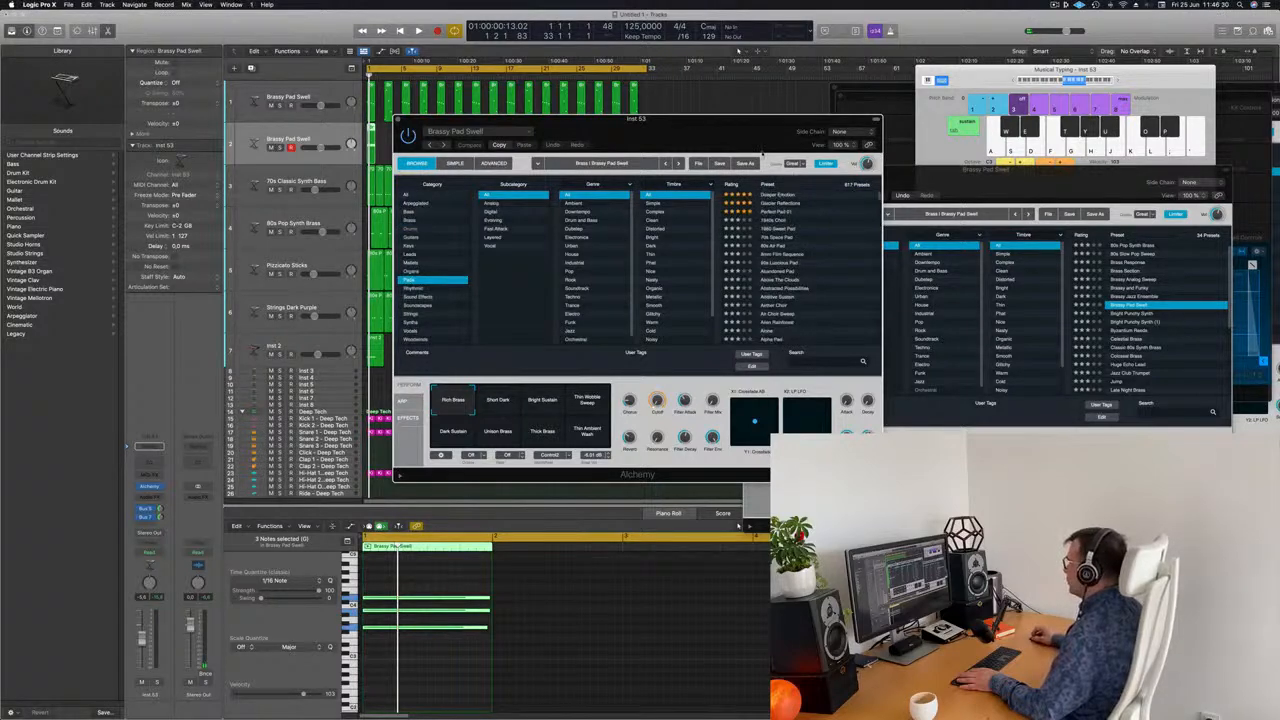
pyautogui.moveTo(738, 142); pyautogui.dragTo(941, 111)
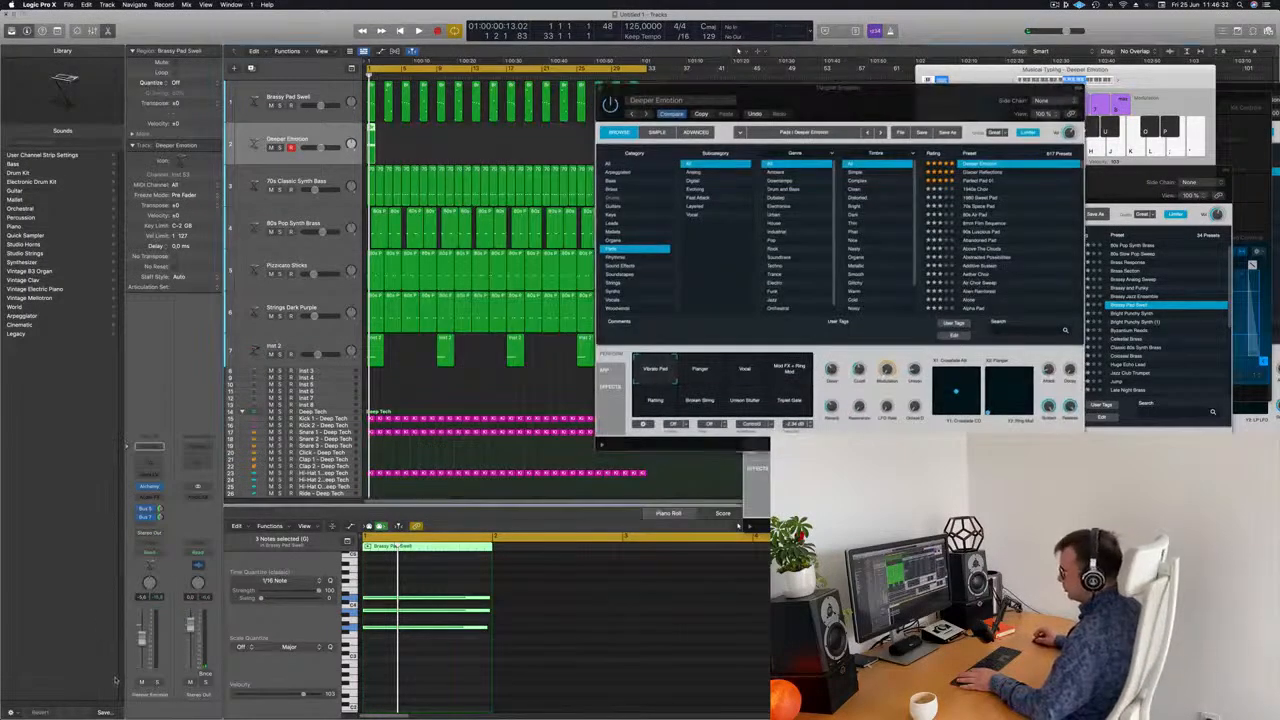
# Step: During playback, move the Alchemy window clear of the arrangement and shift the Deeper Emotion chord region to bar 2
pyautogui.press('space')
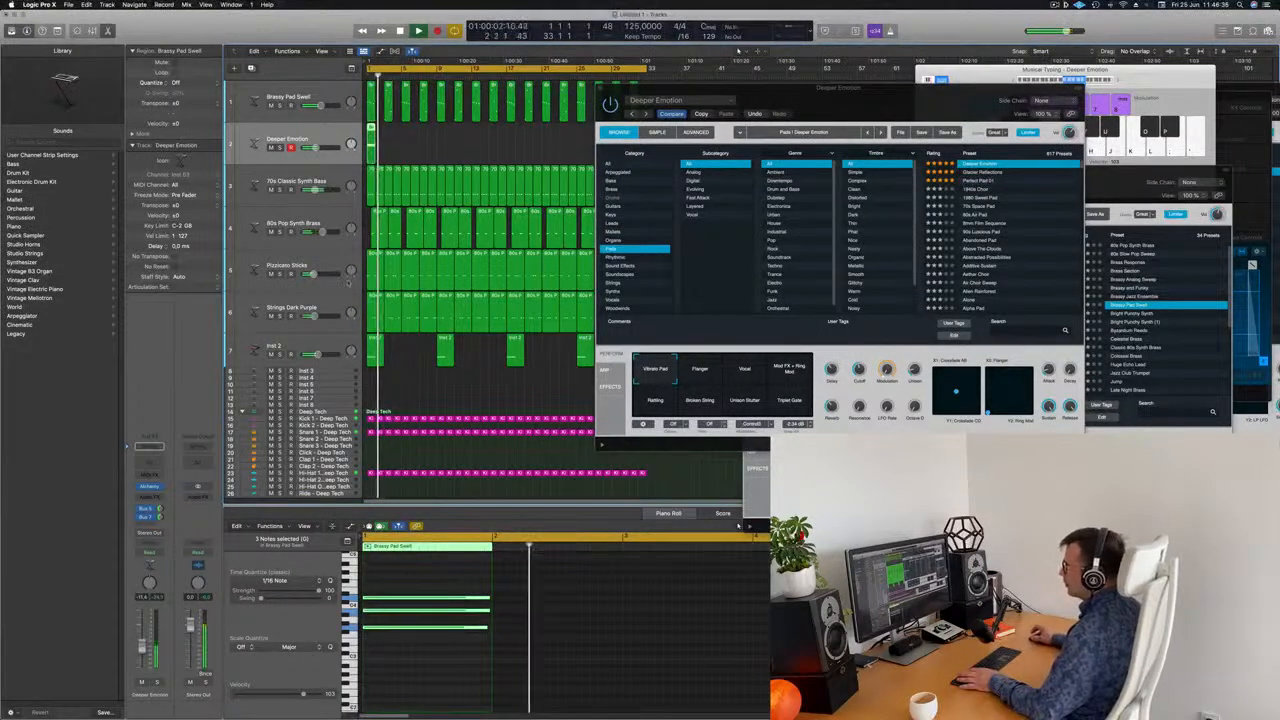
pyautogui.moveTo(700, 100); pyautogui.dragTo(902, 101)
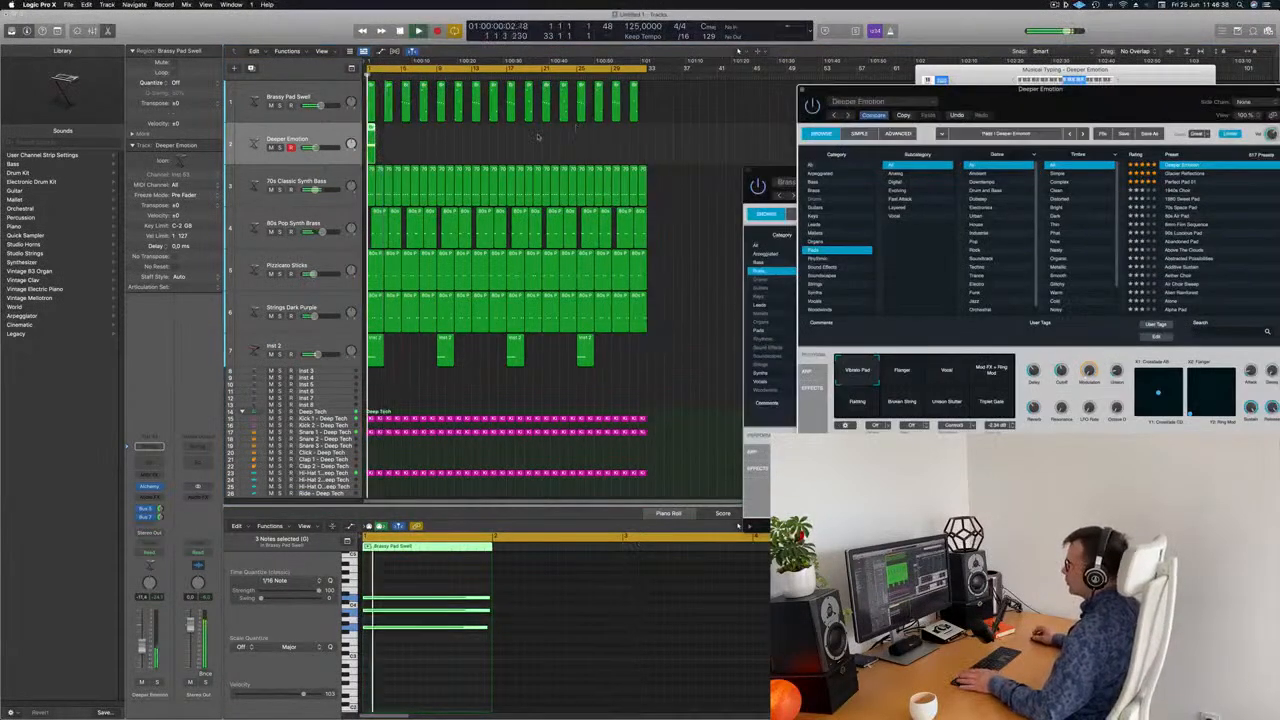
pyautogui.moveTo(371, 128); pyautogui.dragTo(379, 128)
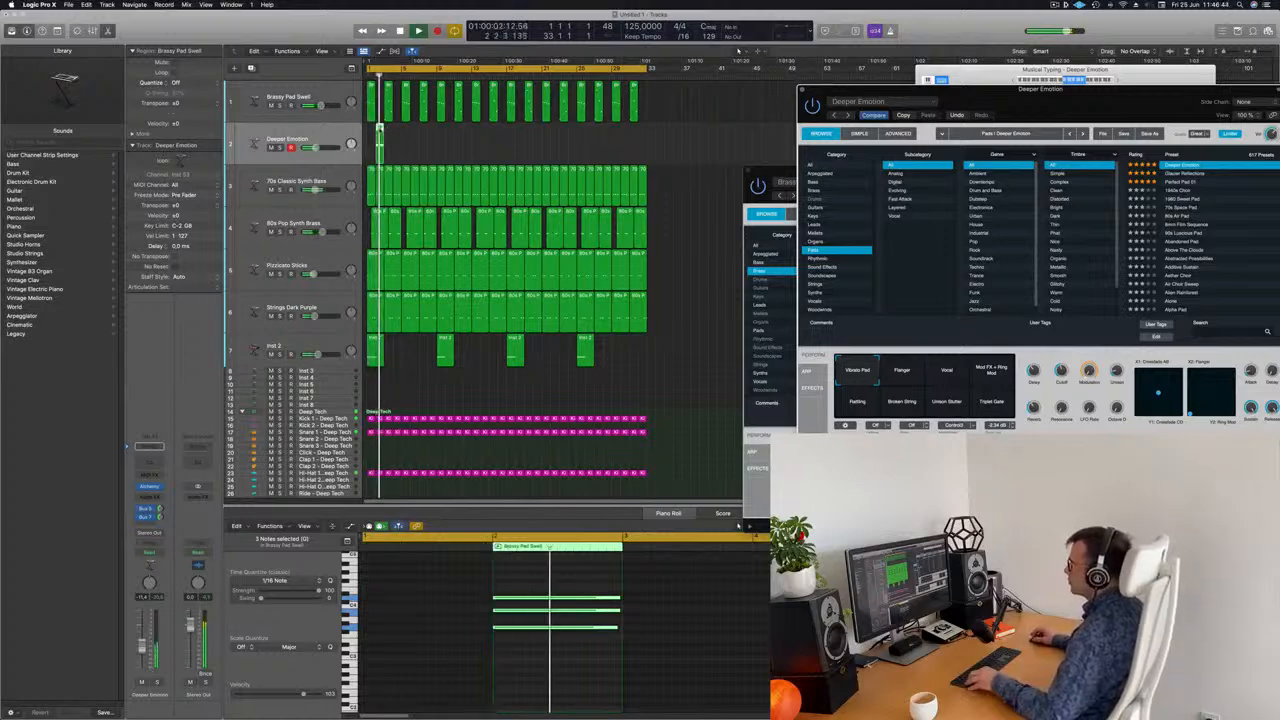
# Step: Repeat the Deeper Emotion chord region on every second bar through bar 32 and play the arrangement from the start
pyautogui.moveTo(381, 135); pyautogui.dragTo(600, 141)
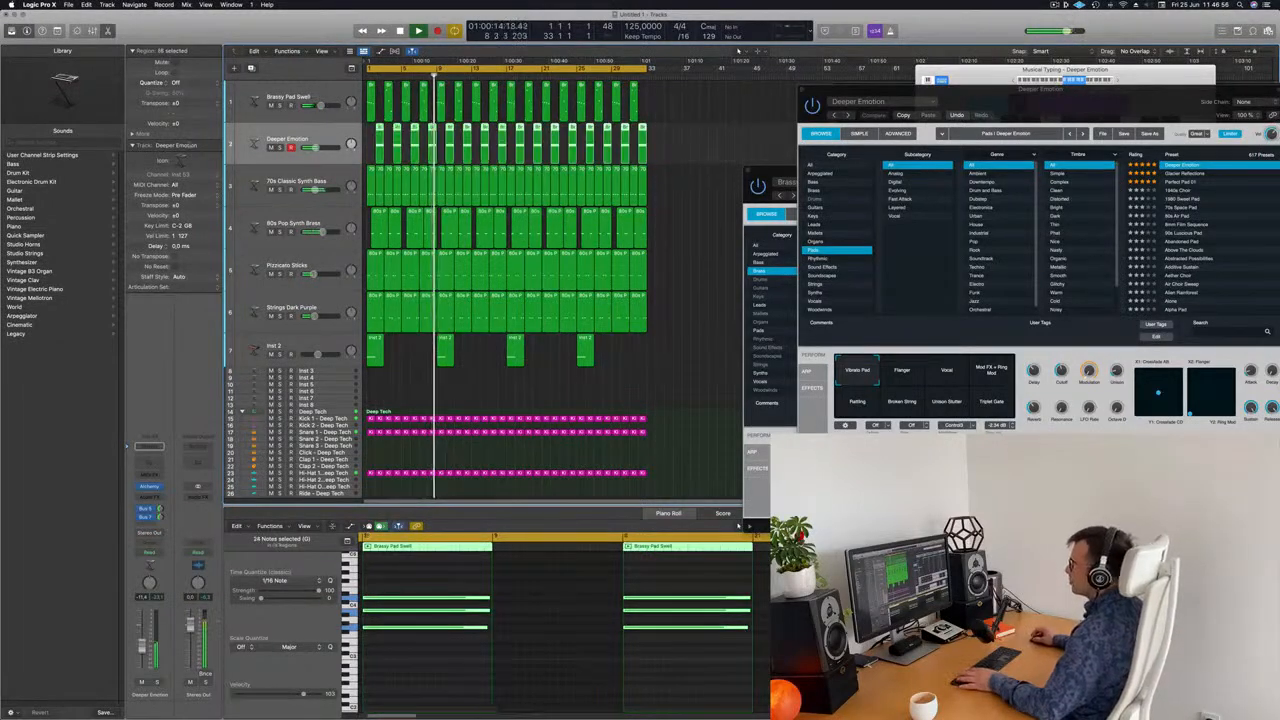
pyautogui.click(231, 144)
pyautogui.press('Return')
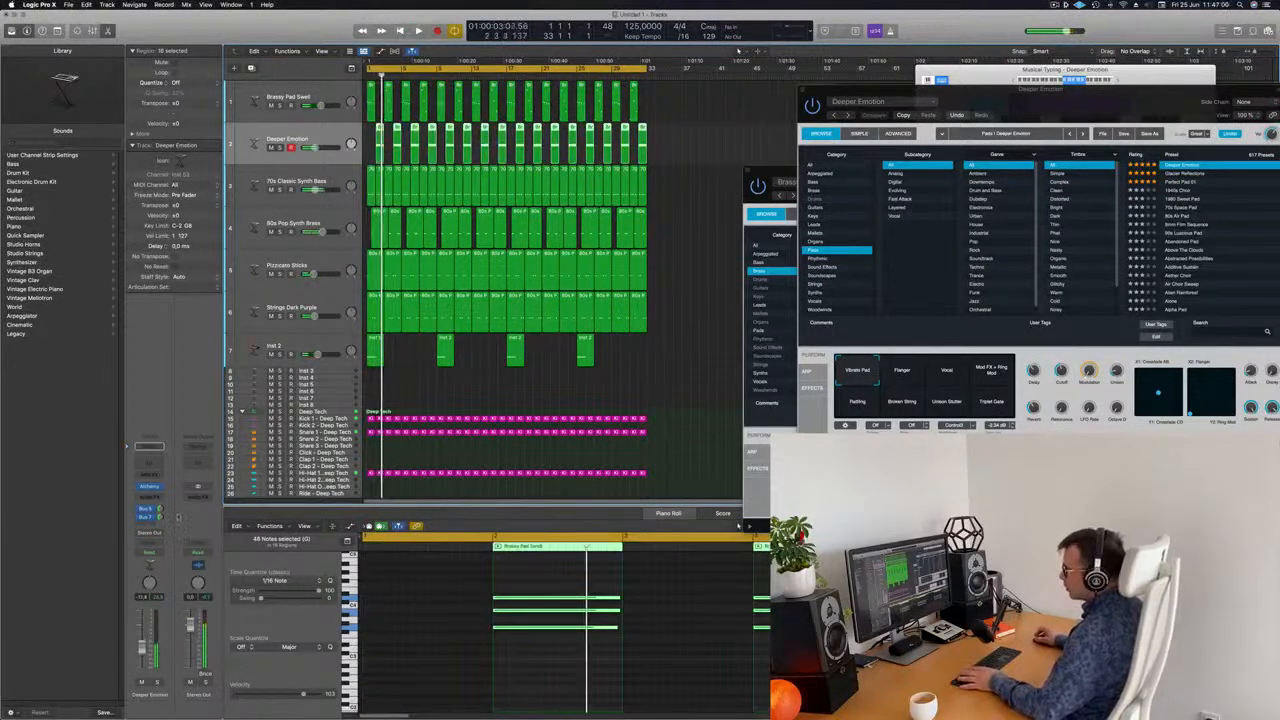
# Step: Add a stereo Compressor to the Deeper Emotion track, side-chained to Kick 1 (Inst 9), with a ratio of 4.1:1
pyautogui.click(149, 496)
pyautogui.moveTo(157, 540)
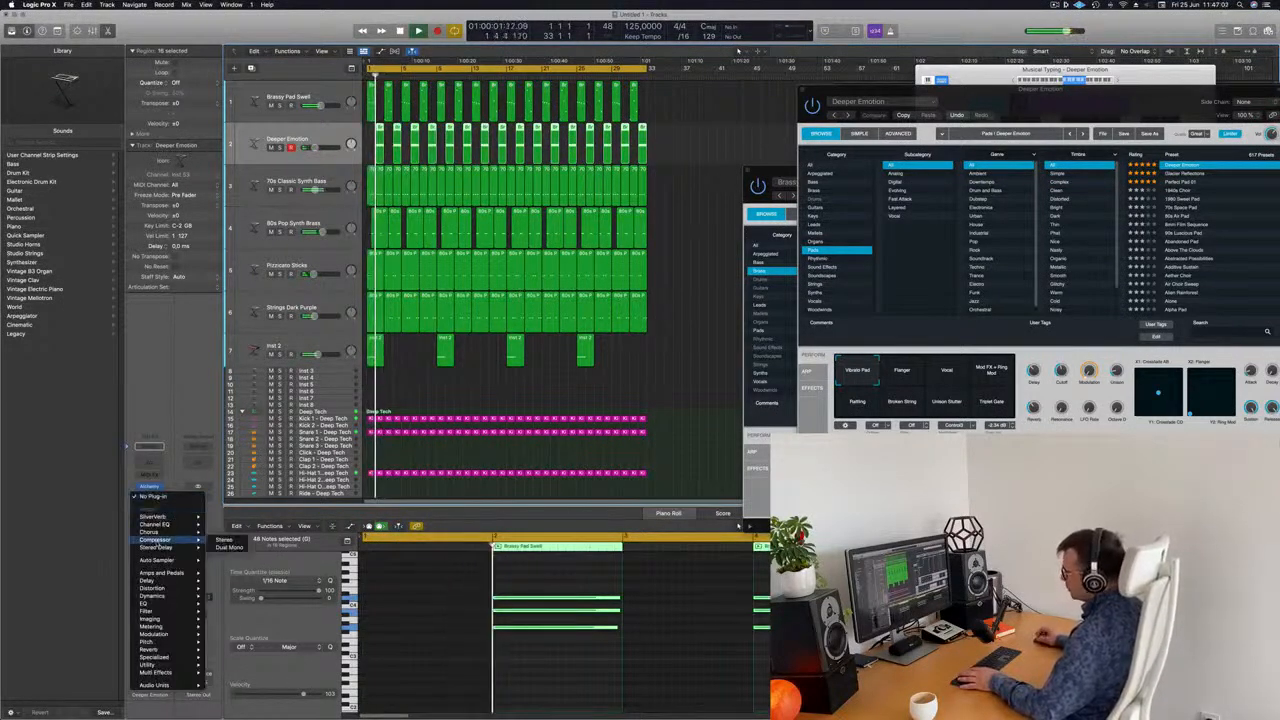
pyautogui.click(229, 540)
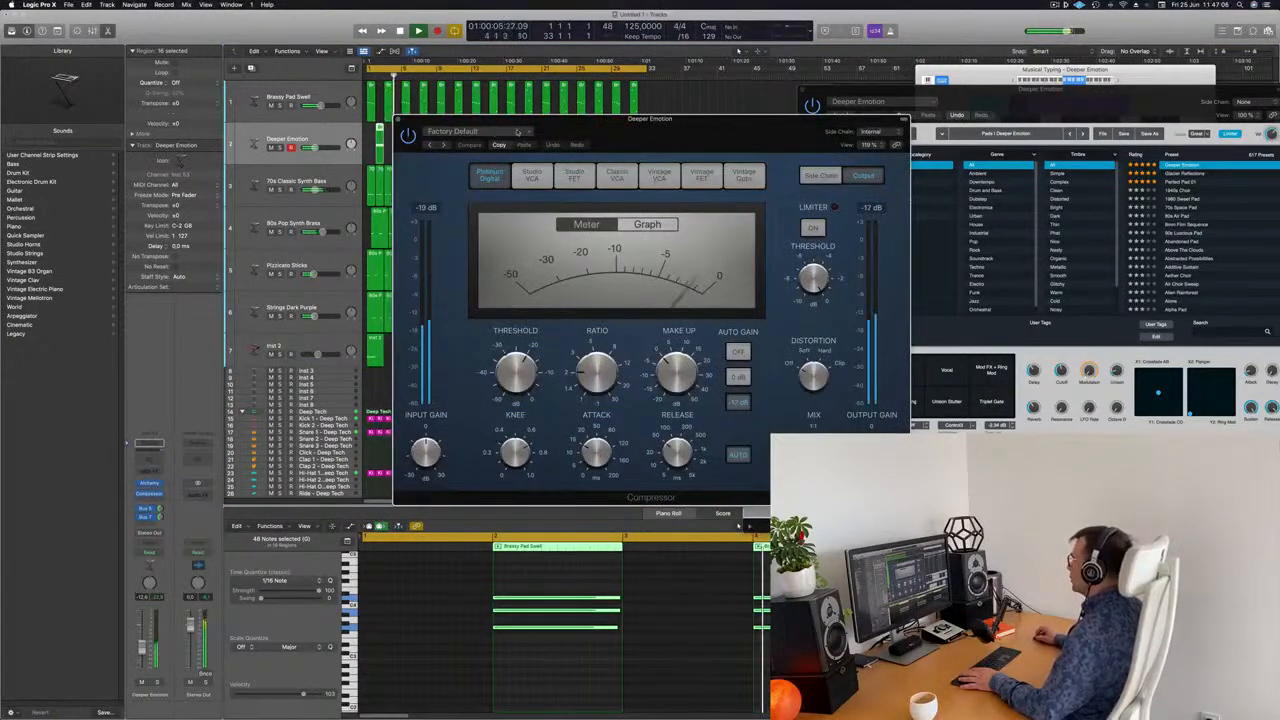
pyautogui.click(871, 131)
pyautogui.moveTo(880, 152)
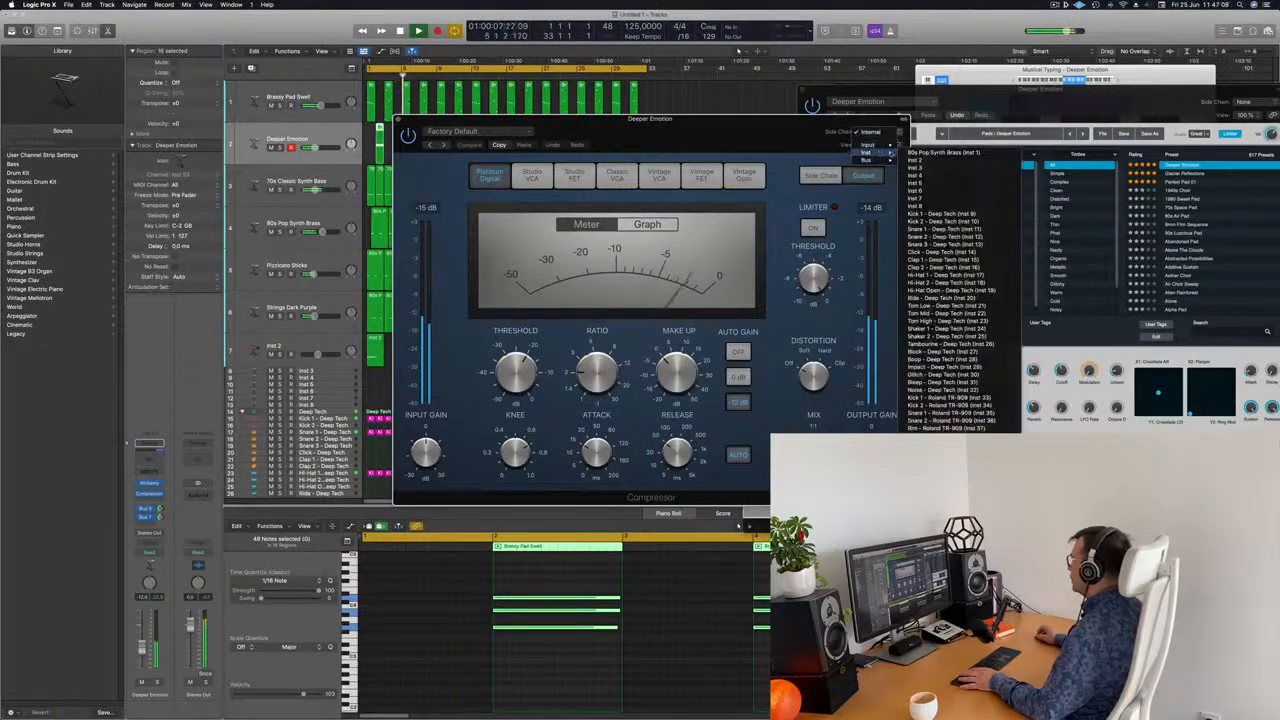
pyautogui.click(935, 206)
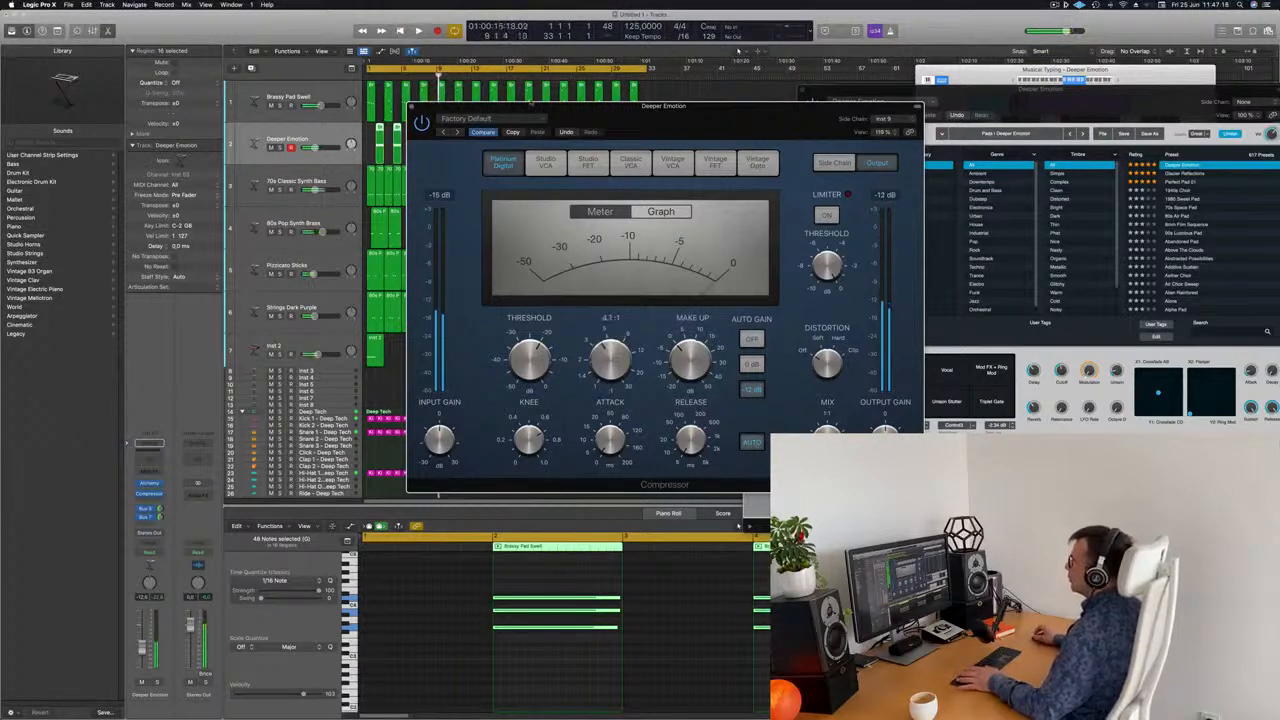
pyautogui.press('space')
pyautogui.click(411, 106)
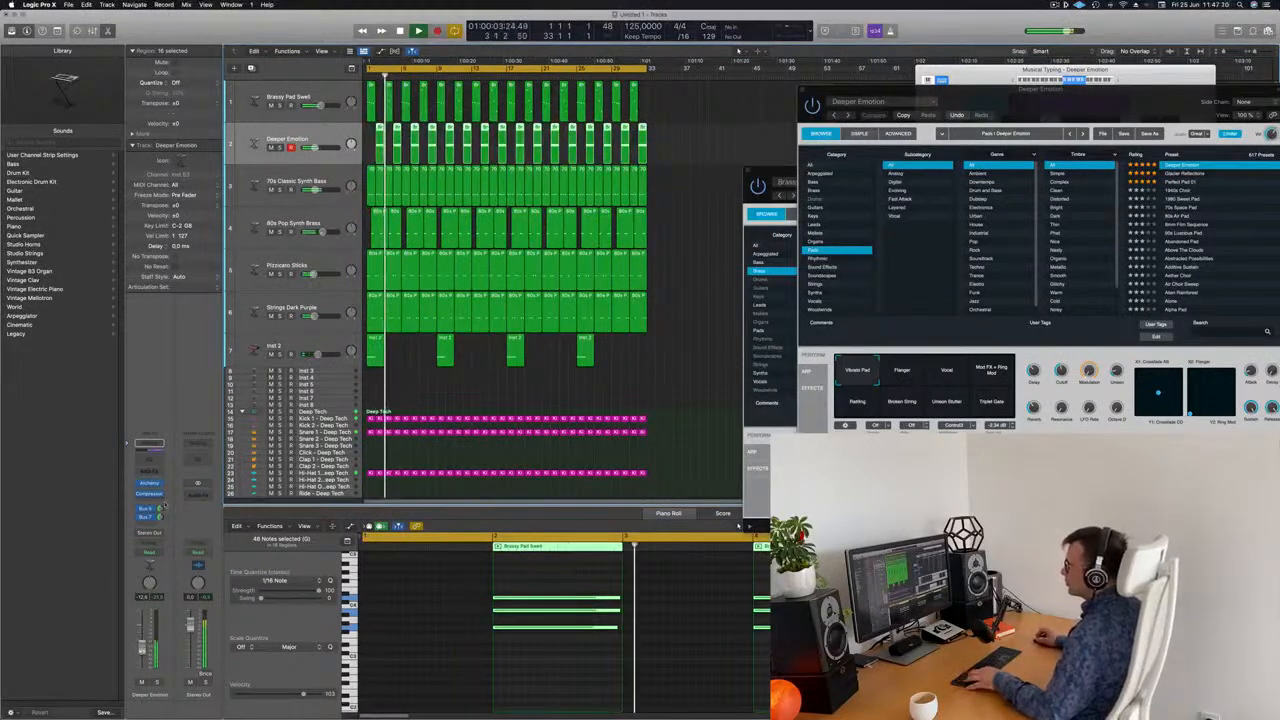
# Step: Copy the Deeper Emotion track's side-chained Compressor onto the Stereo Out channel, open the copy and bypass it
pyautogui.keyDown('alt'); pyautogui.click(202, 496); pyautogui.keyUp('alt')
pyautogui.press('Return')
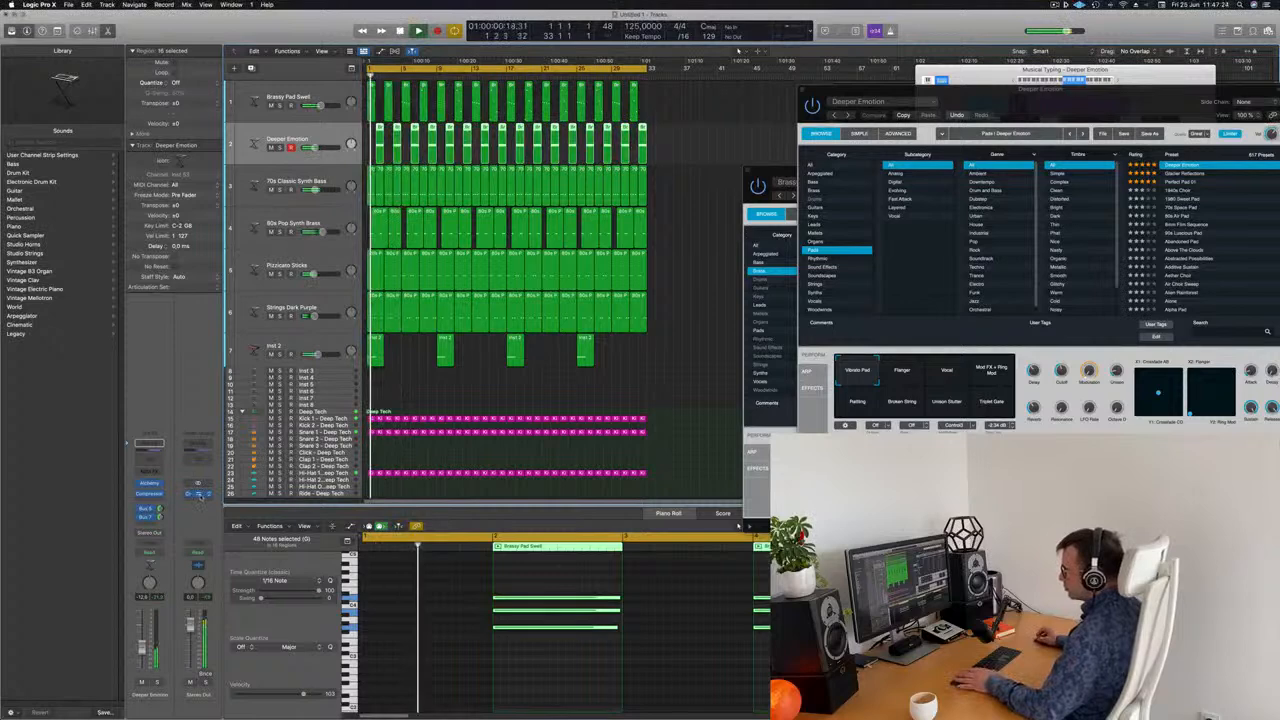
pyautogui.click(198, 494)
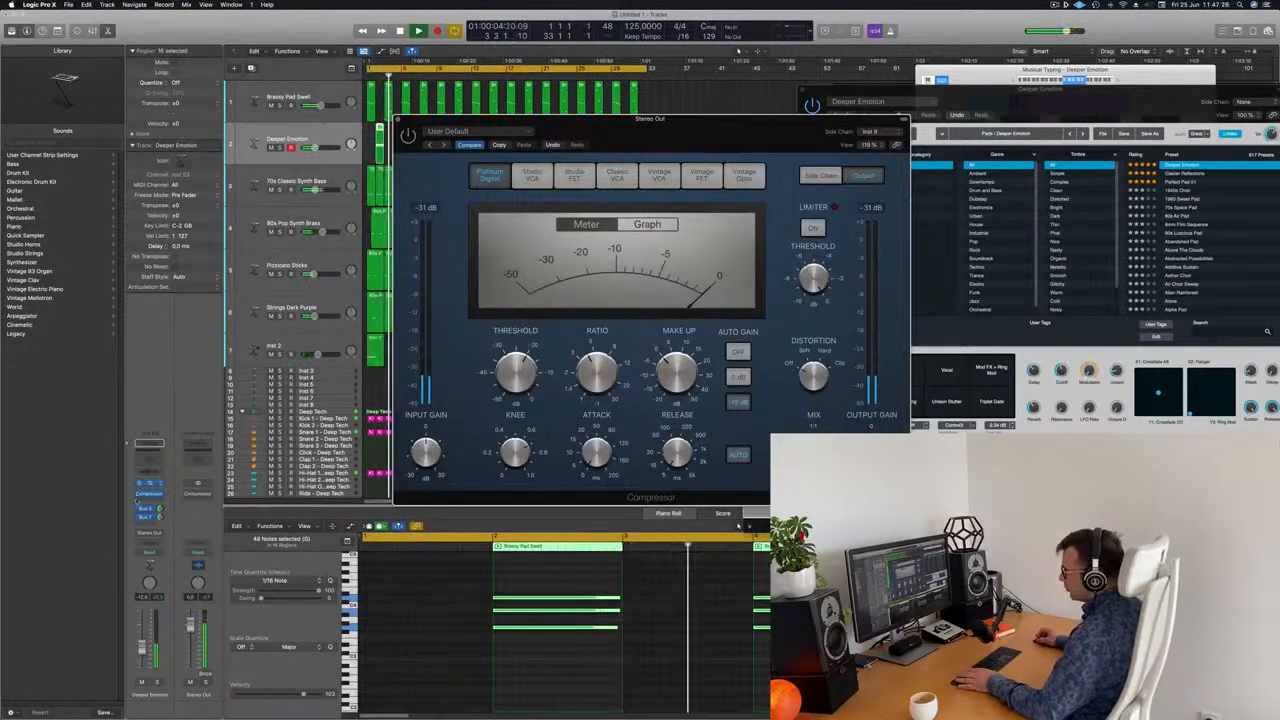
# Step: Copy the side-chained Compressor onto Bus 7's Aux 8 channel after its reverb and raise the copy's threshold
pyautogui.click(147, 509)
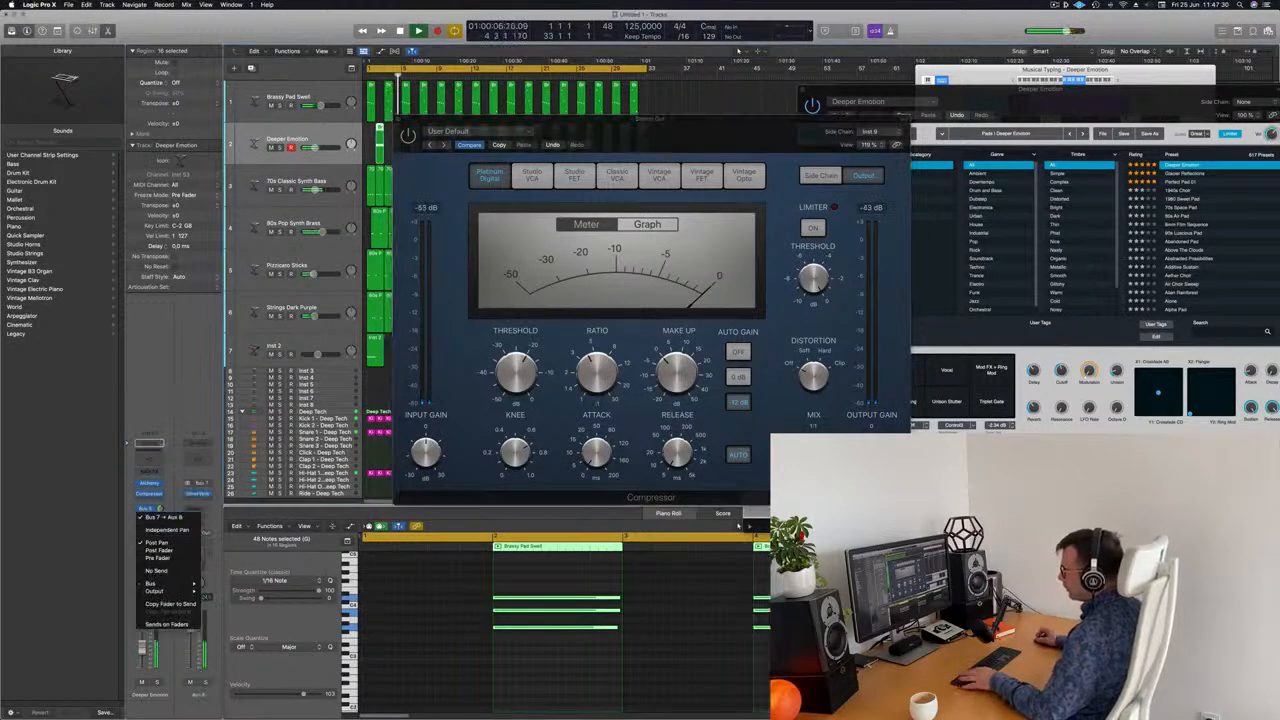
pyautogui.click(153, 495)
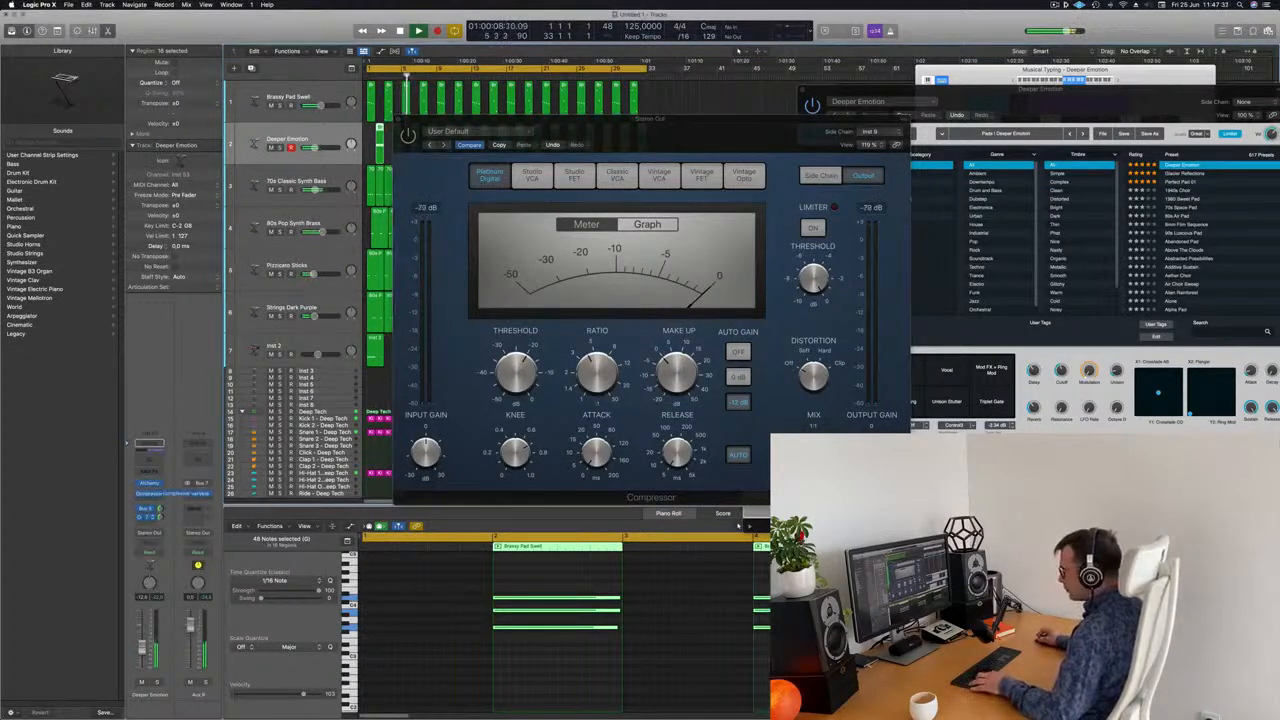
pyautogui.moveTo(204, 502); pyautogui.dragTo(208, 498)
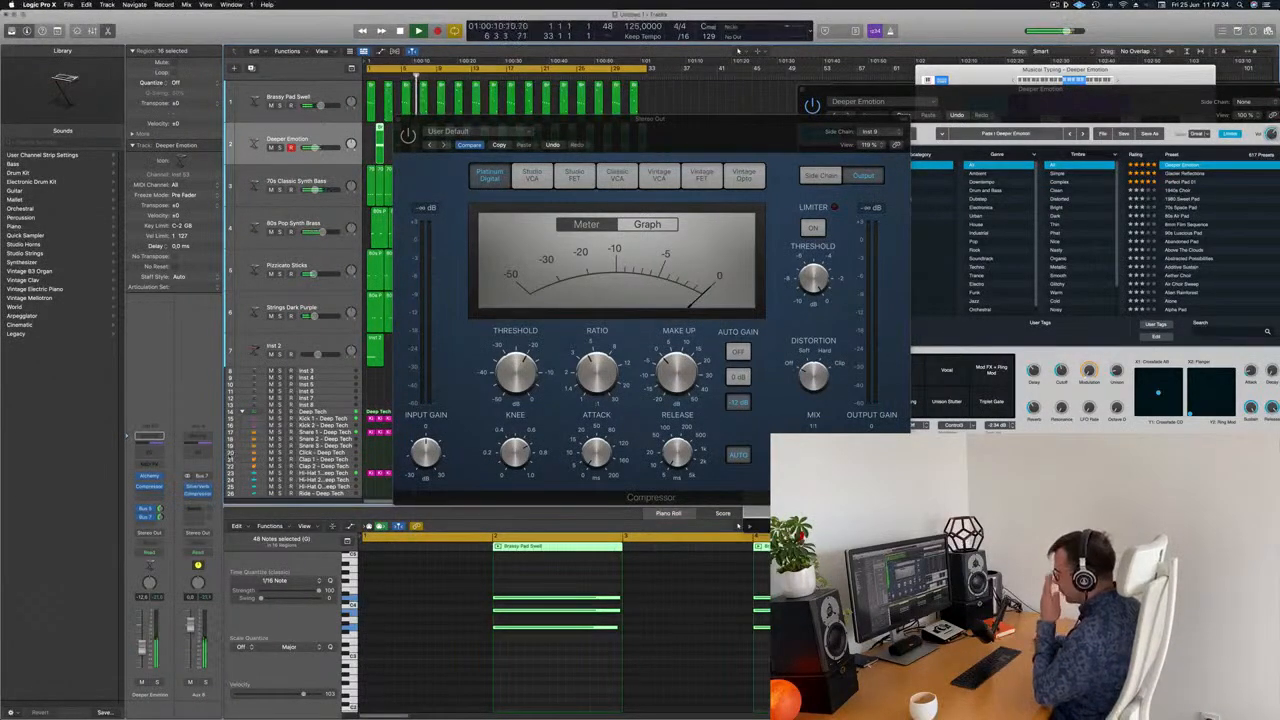
pyautogui.click(198, 494)
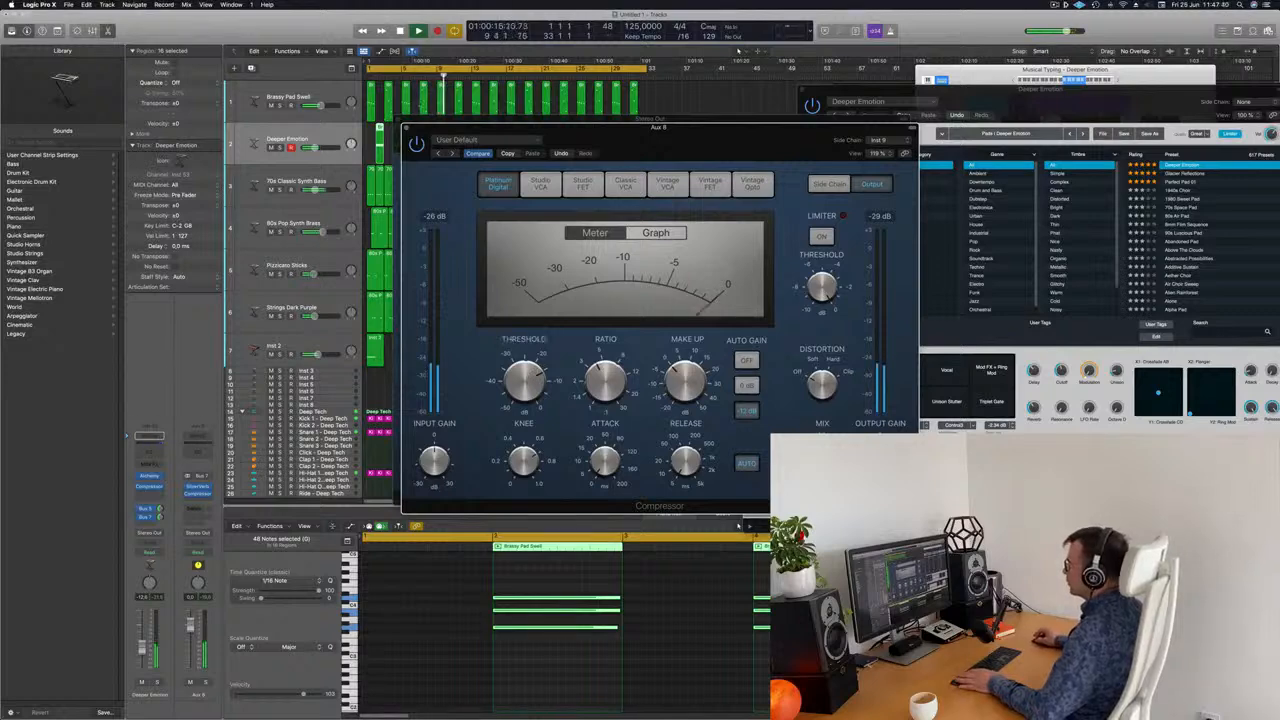
pyautogui.click(406, 128)
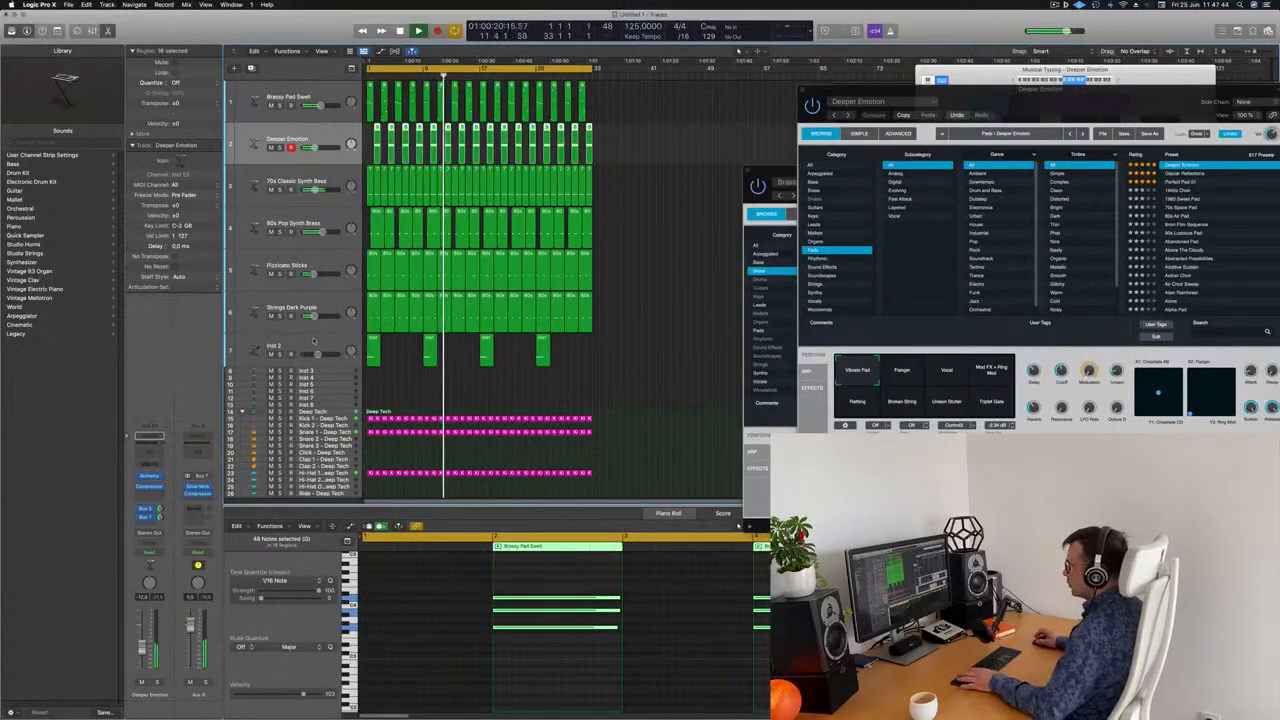
# Step: Add a send to Bus 7 (Aux 8) on the Inst 2 track and raise its send level during playback
pyautogui.click(254, 350)
pyautogui.press('Return')
pyautogui.click(146, 520)
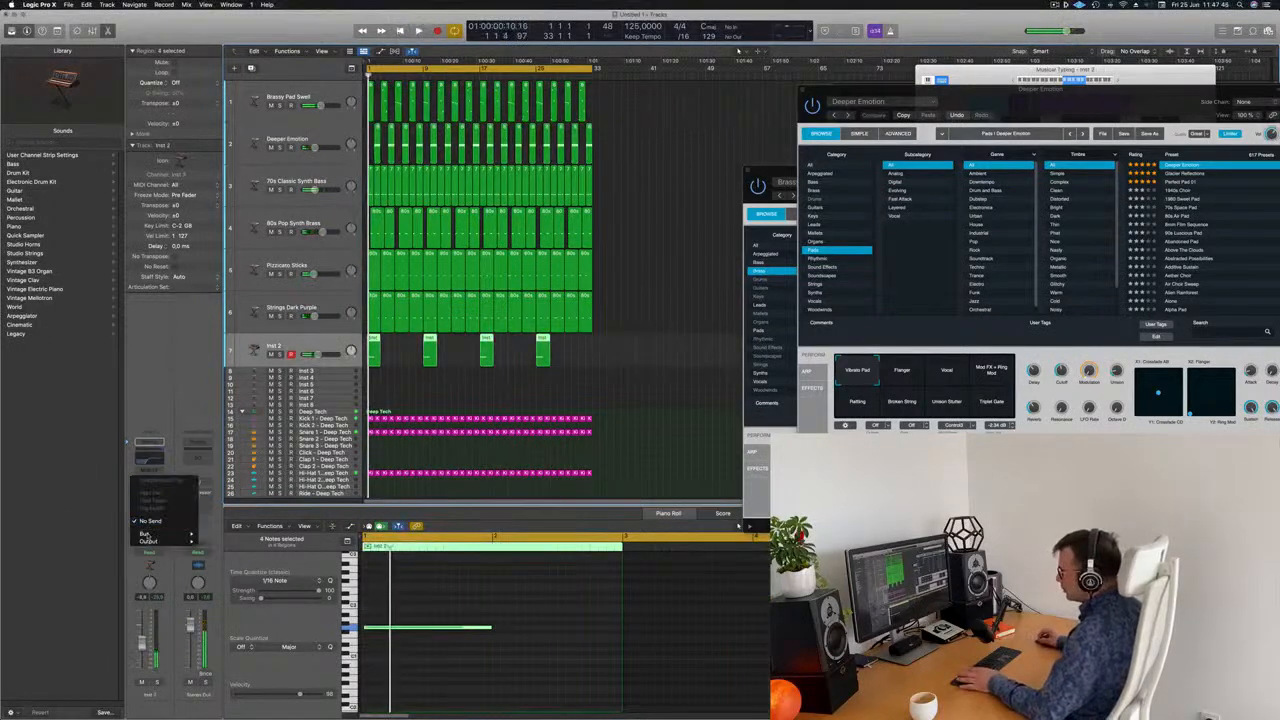
pyautogui.moveTo(165, 533)
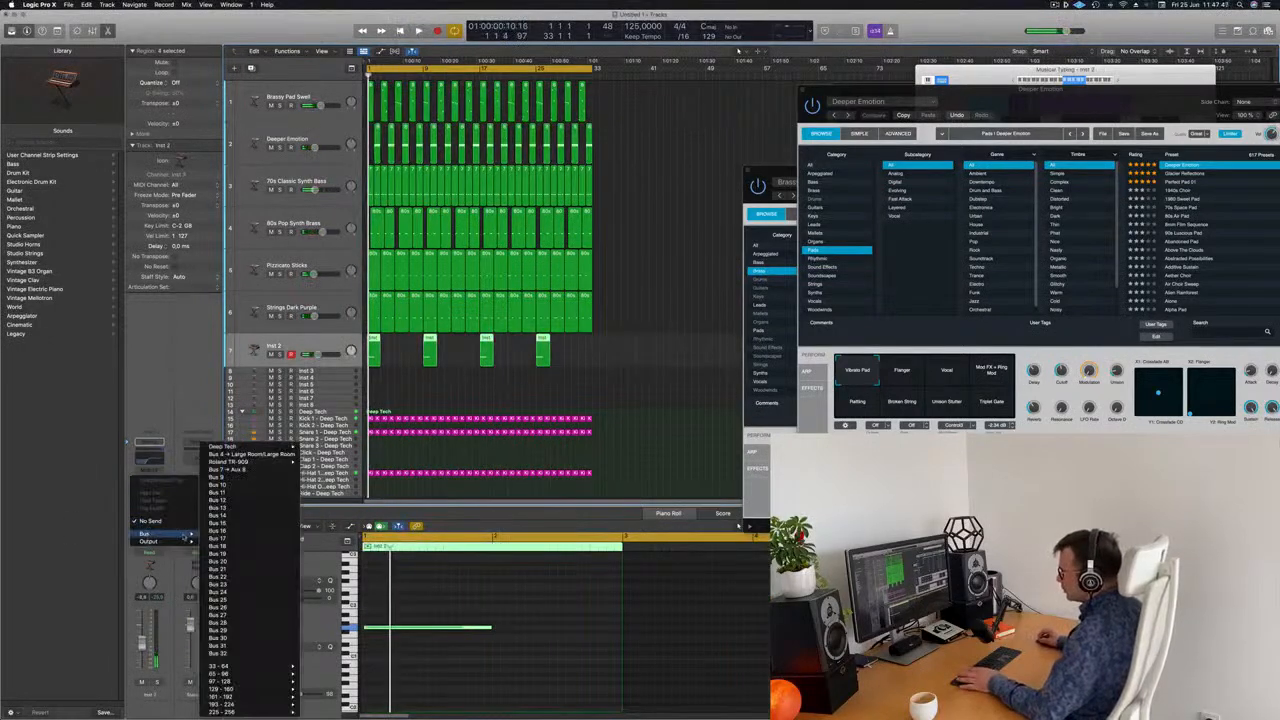
pyautogui.click(232, 469)
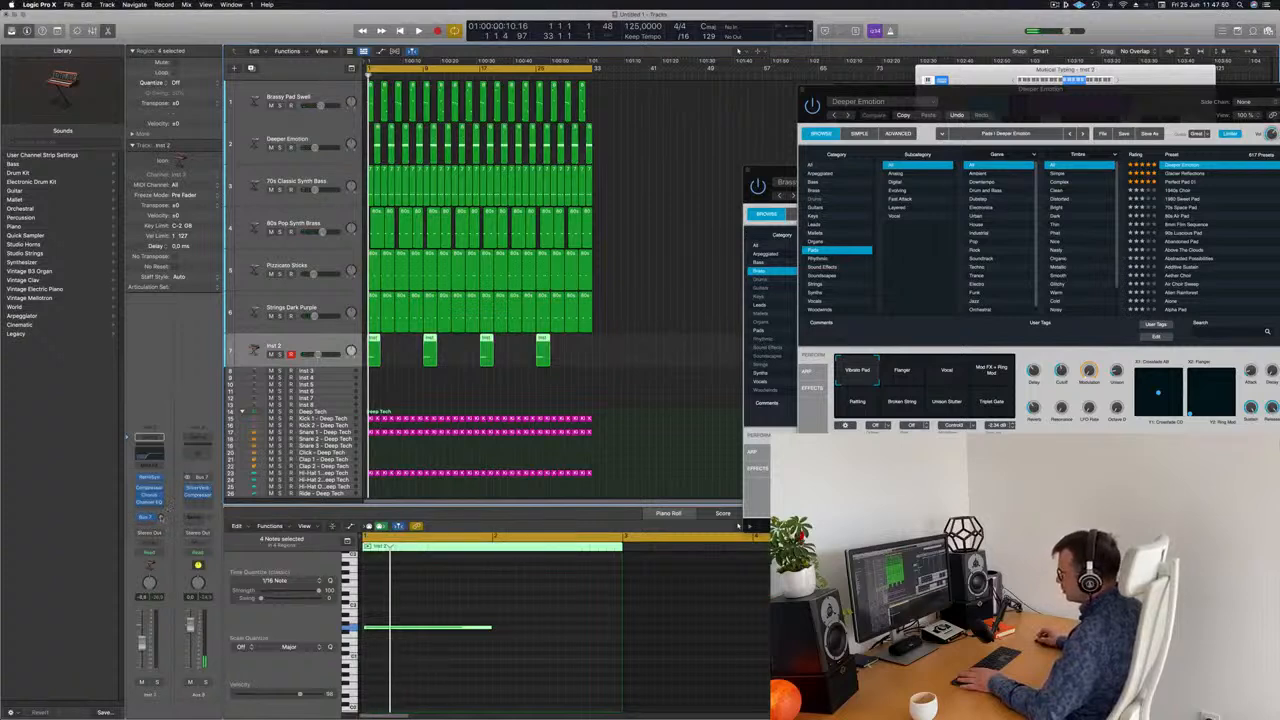
pyautogui.press('space')
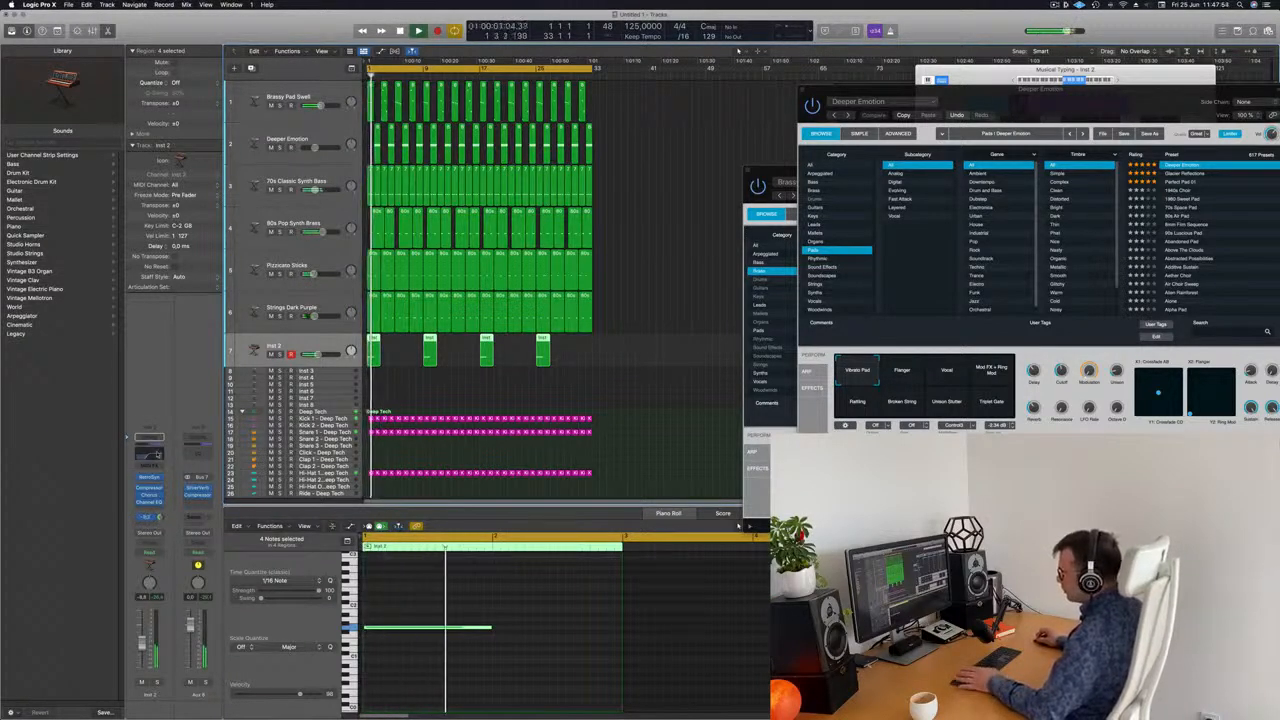
# Step: In the Inst 2 track's Channel EQ, boost the high shelf by 6.4 dB at 3060 Hz and replay from the start
pyautogui.click(157, 455)
pyautogui.press('Return')
pyautogui.moveTo(884, 276)
pyautogui.mouseDown()
pyautogui.moveTo(884, 262)
pyautogui.moveTo(885, 277)
pyautogui.mouseUp()
pyautogui.moveTo(989, 277); pyautogui.dragTo(904, 256)
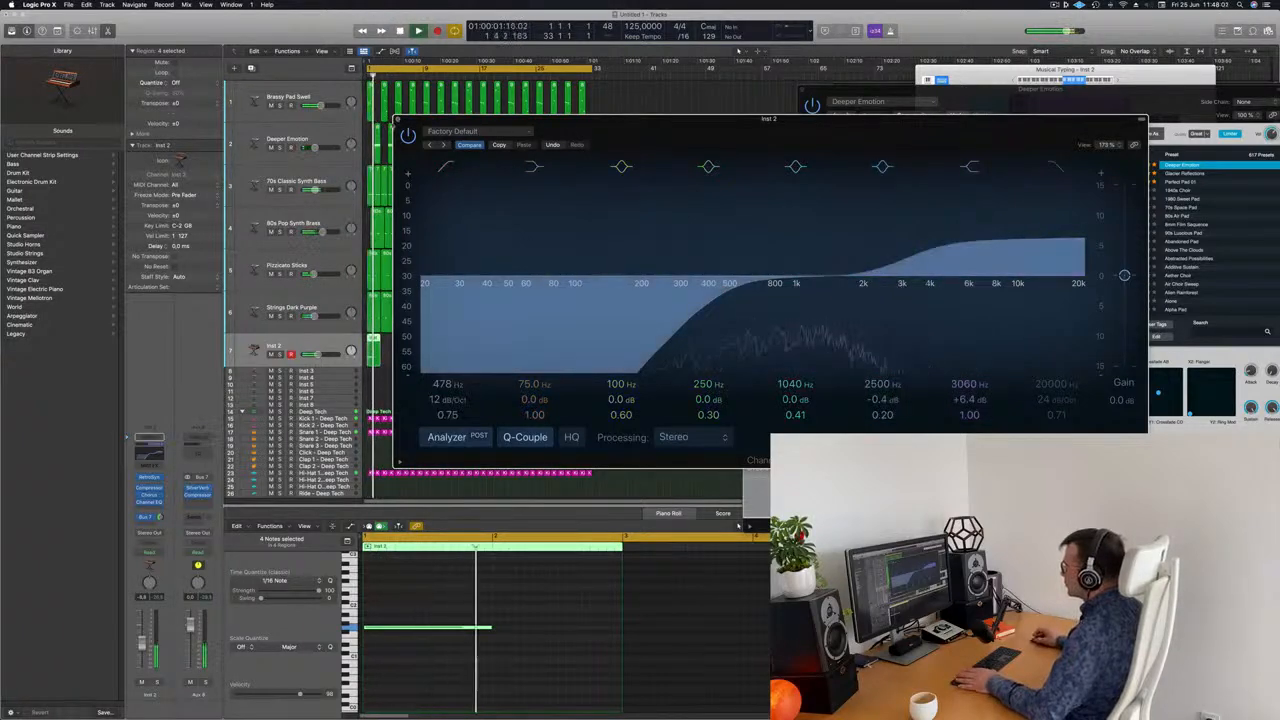
pyautogui.click(398, 121)
pyautogui.press('Return')
# Step: Open the Inst 2 track's Retro Synth, fine-tune its filter cutoff and lower the track's volume slightly during playback
pyautogui.click(151, 478)
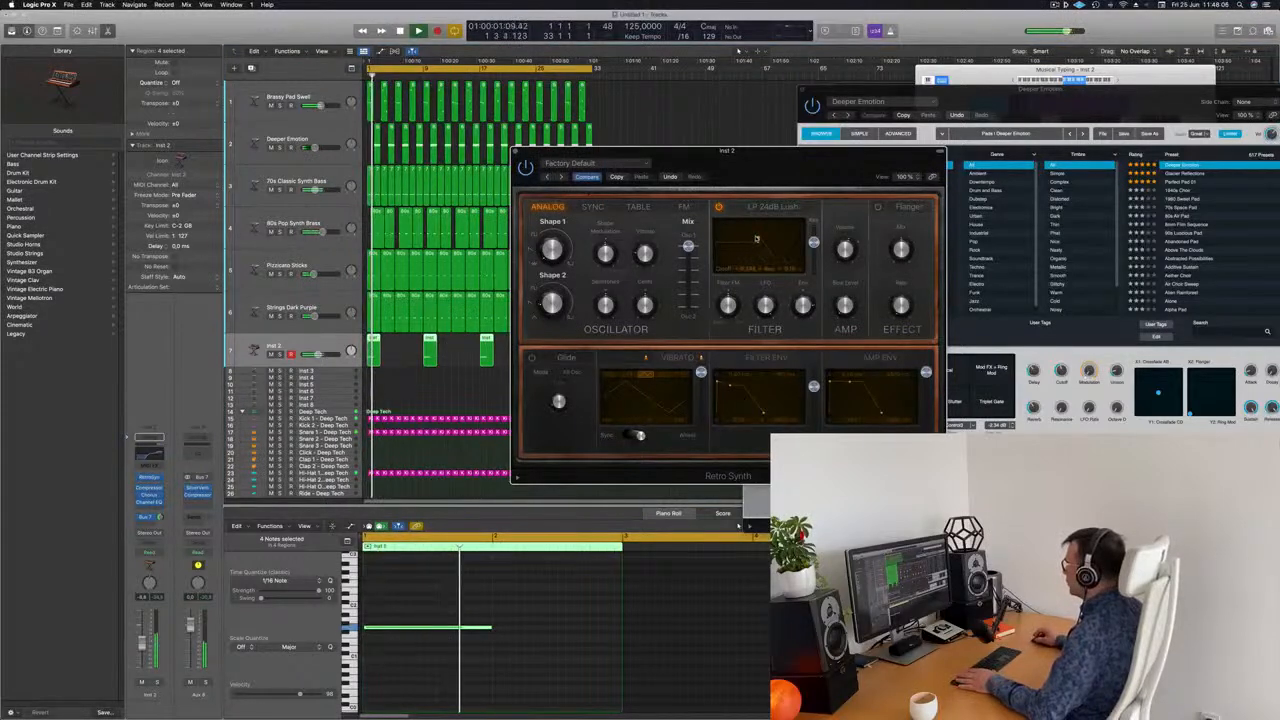
pyautogui.press('Return')
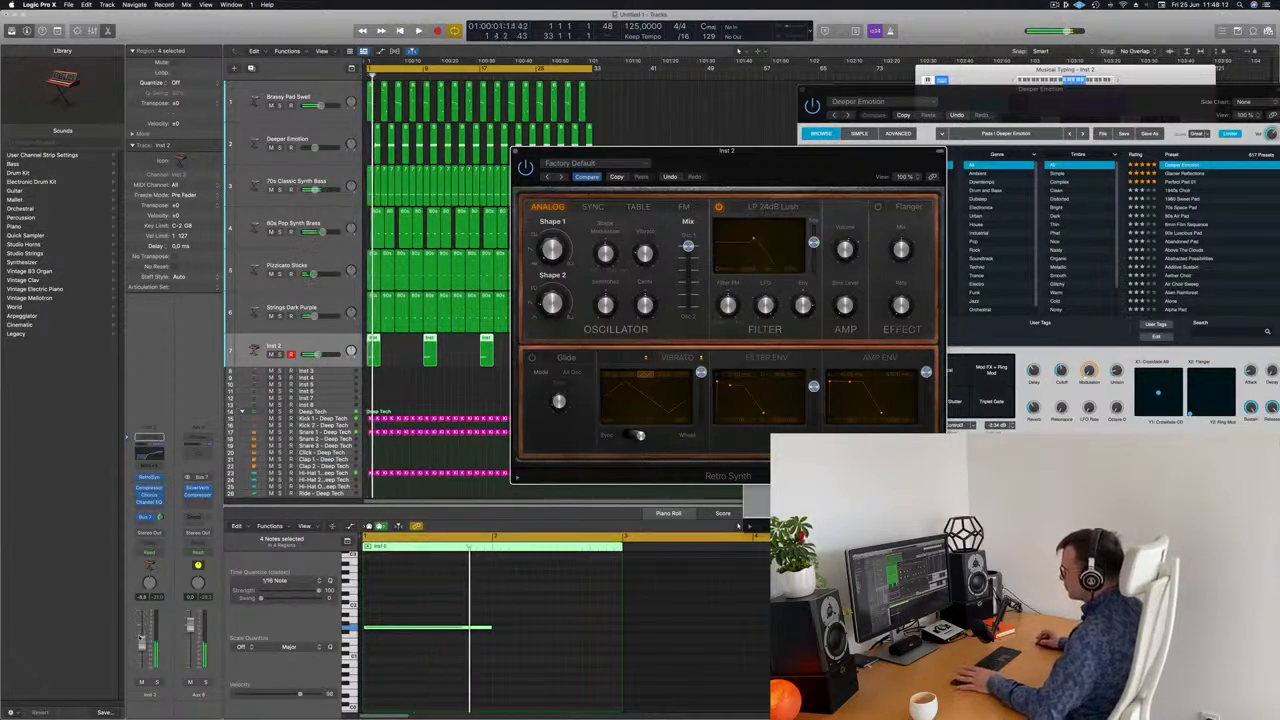
pyautogui.moveTo(143, 649); pyautogui.dragTo(144, 651)
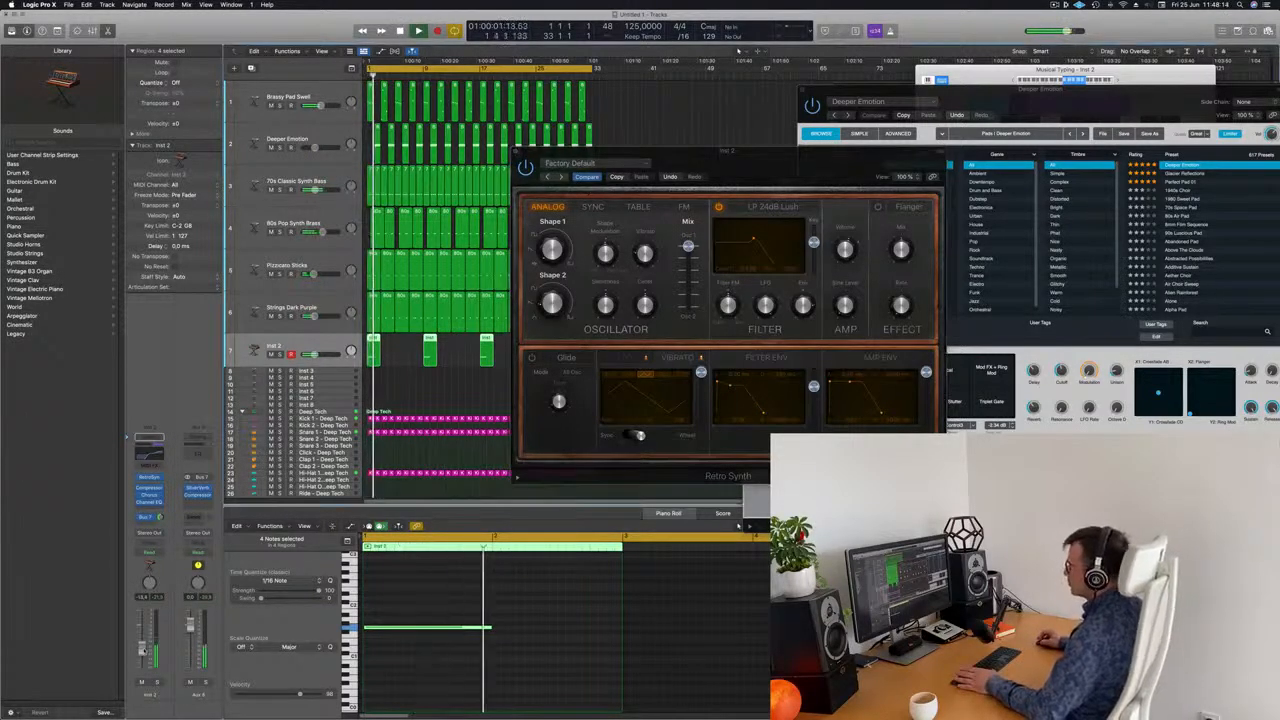
pyautogui.click(518, 155)
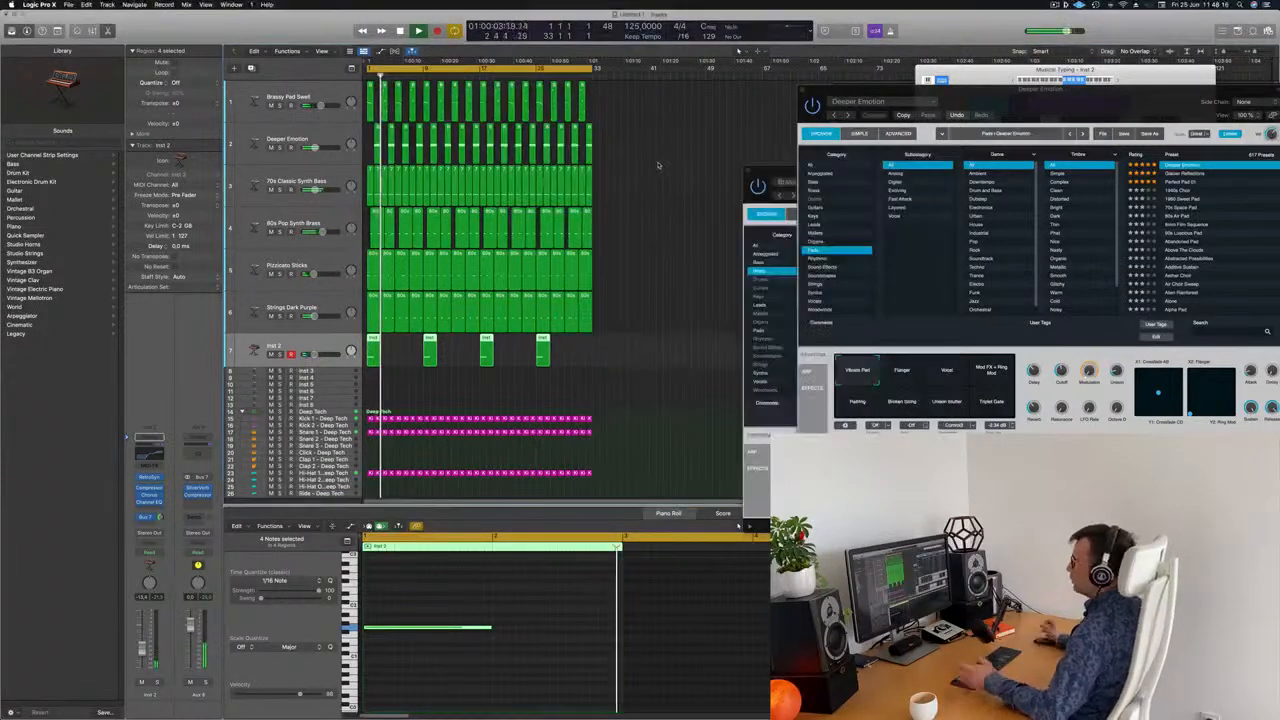
# Step: Select the Deeper Emotion track together with its chord regions
pyautogui.click(318, 139)
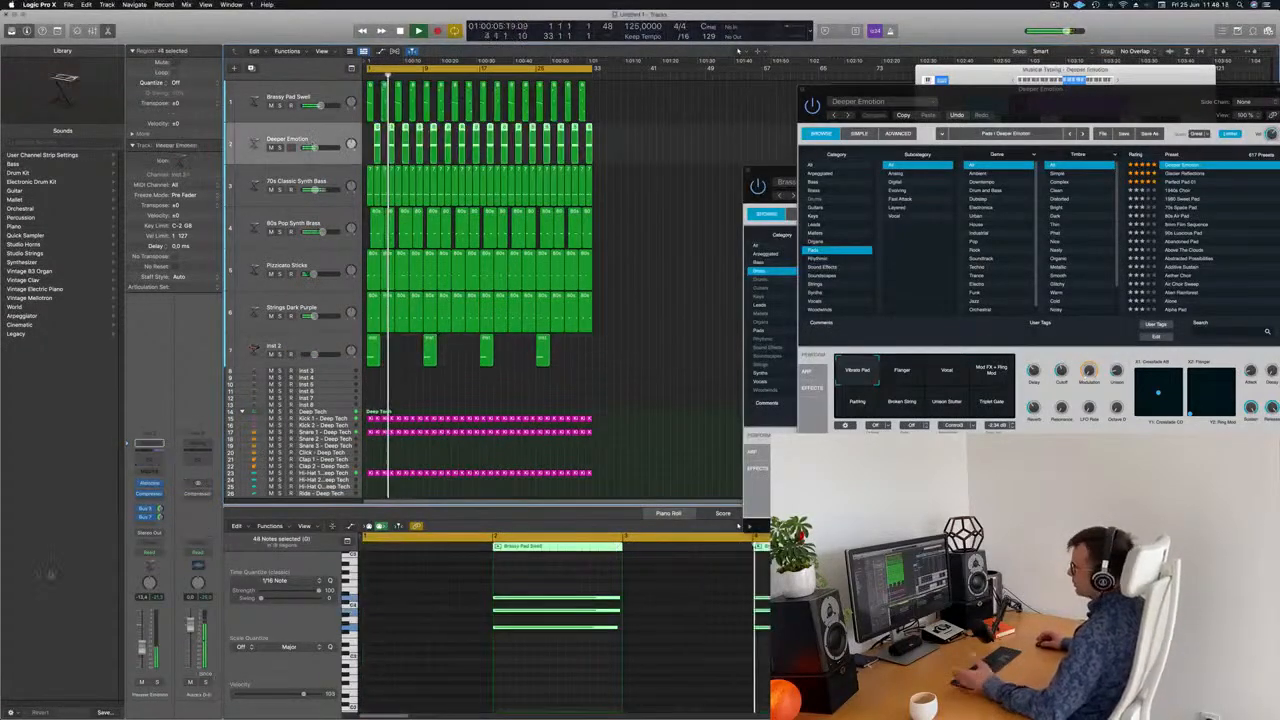